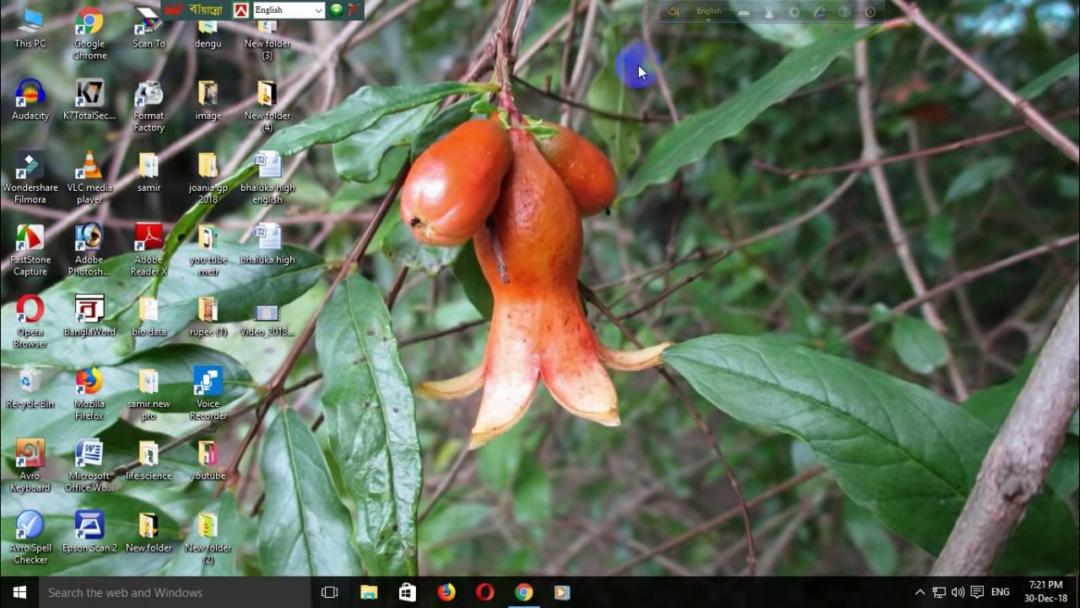
# Open the finished Bhaluka High cover page from the desktop, review it, and close it
pyautogui.click(281, 247)
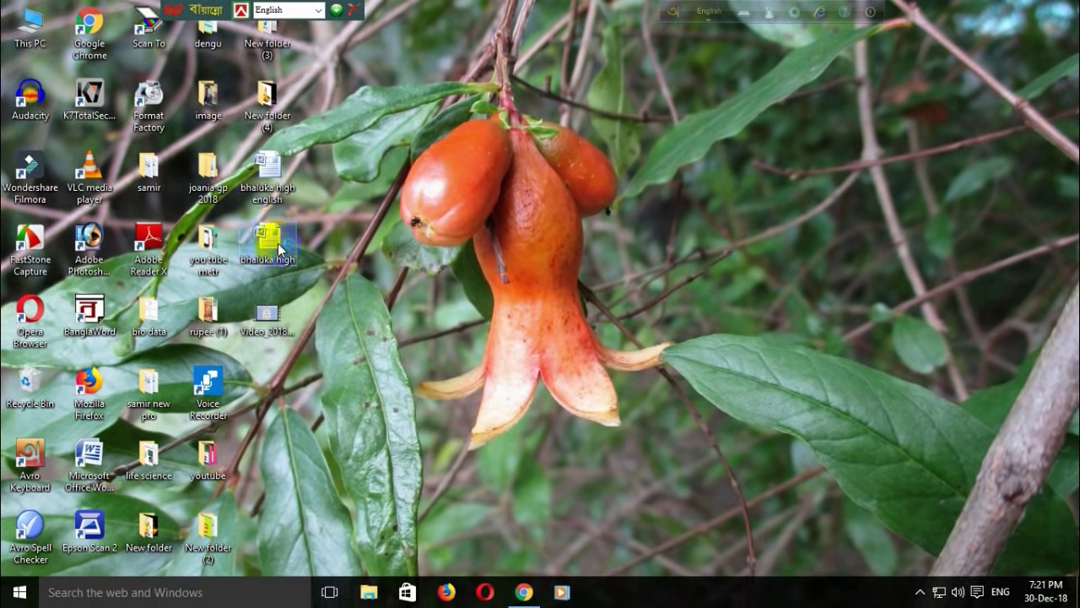
pyautogui.doubleClick(281, 247)
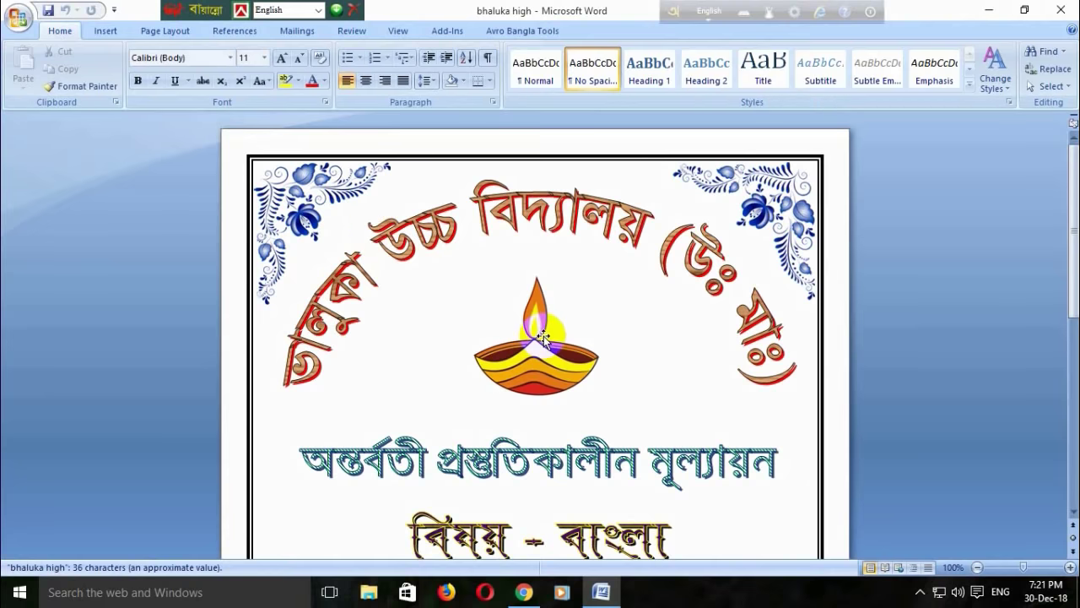
pyautogui.scroll(-1, 506, 321)
pyautogui.scroll(-3, 421, 303)
pyautogui.scroll(-2, 422, 321)
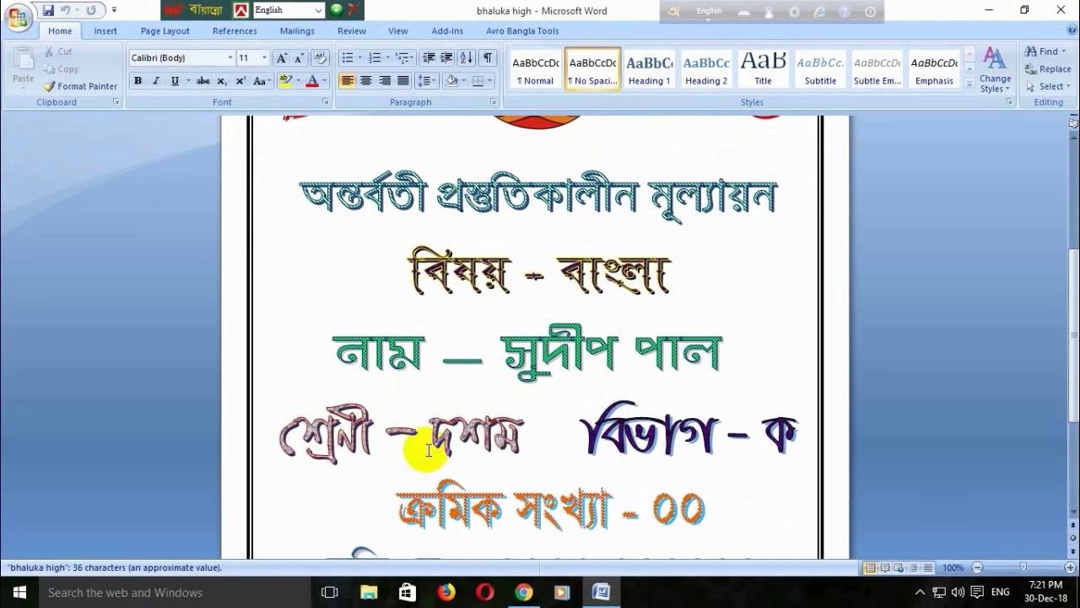
pyautogui.scroll(-1, 639, 386)
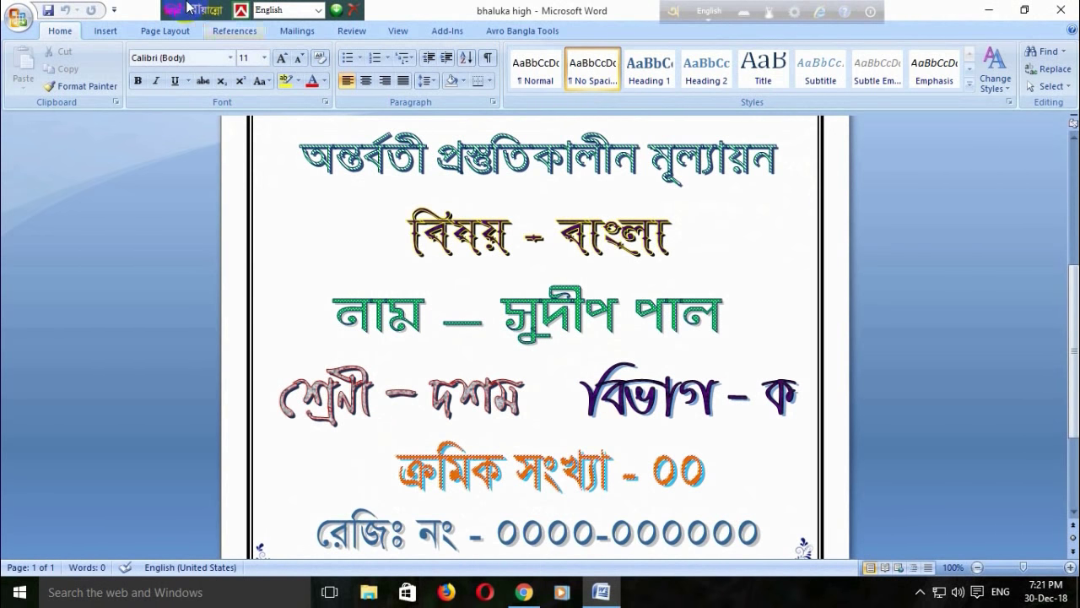
pyautogui.scroll(3, 729, 211)
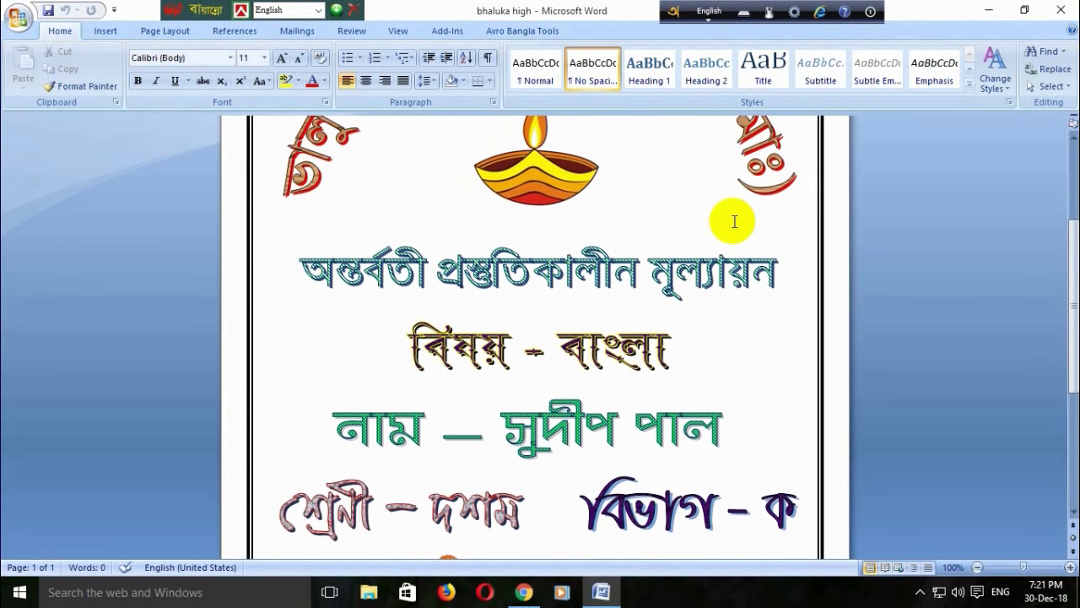
pyautogui.scroll(4, 731, 218)
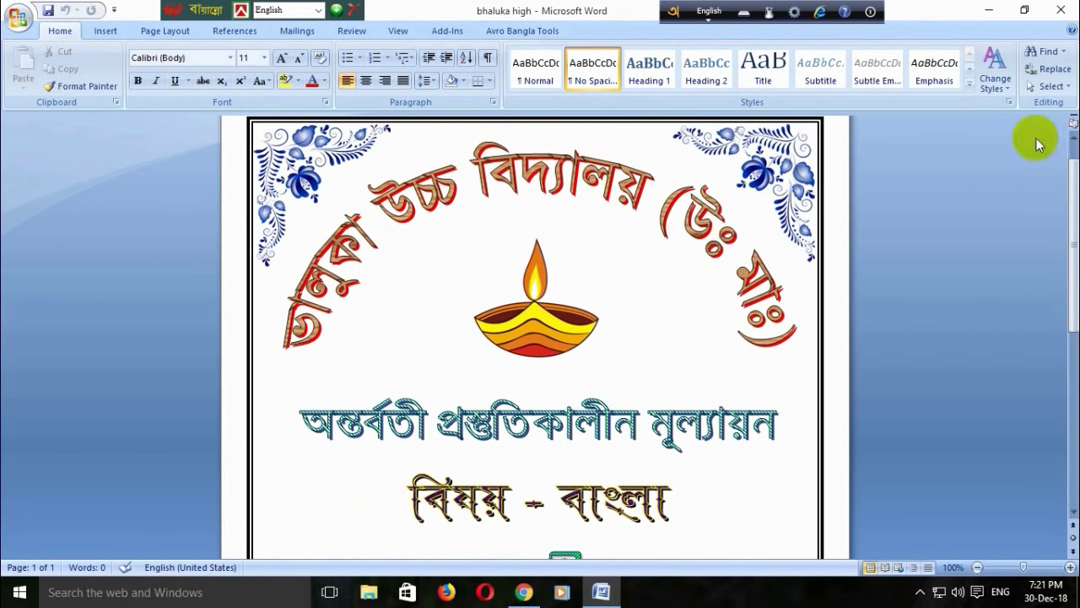
pyautogui.click(1061, 9)
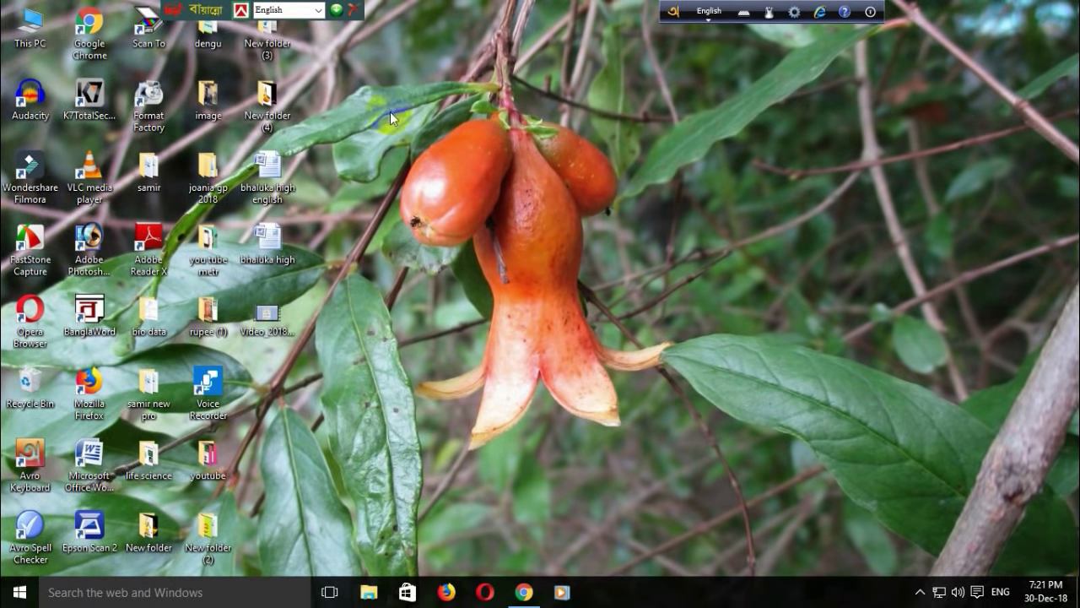
# Refresh the desktop and launch Word with a new blank document
pyautogui.rightClick(531, 134)
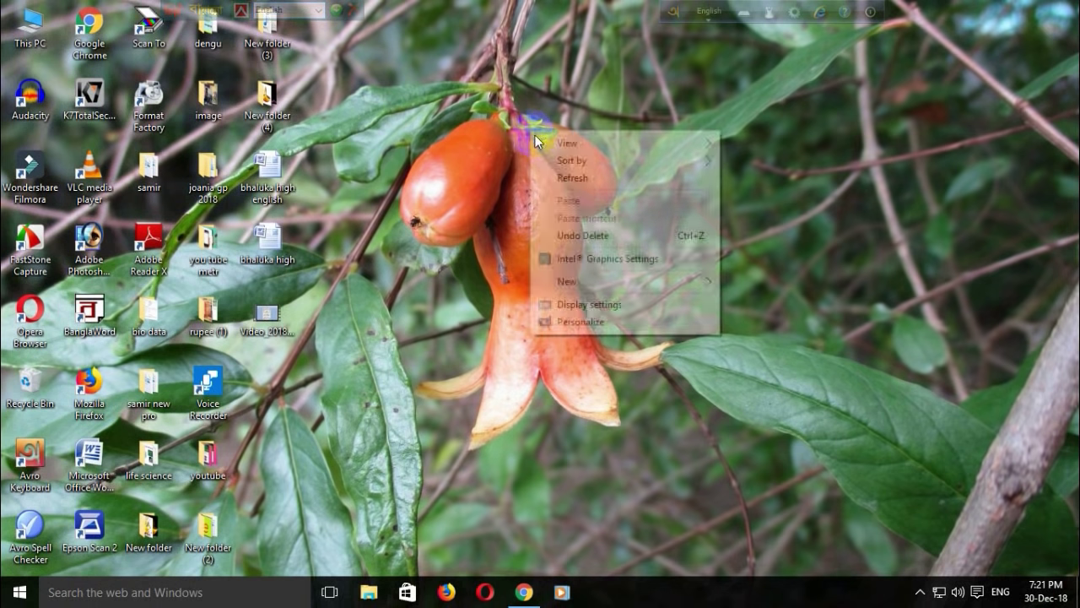
pyautogui.click(579, 176)
pyautogui.doubleClick(88, 460)
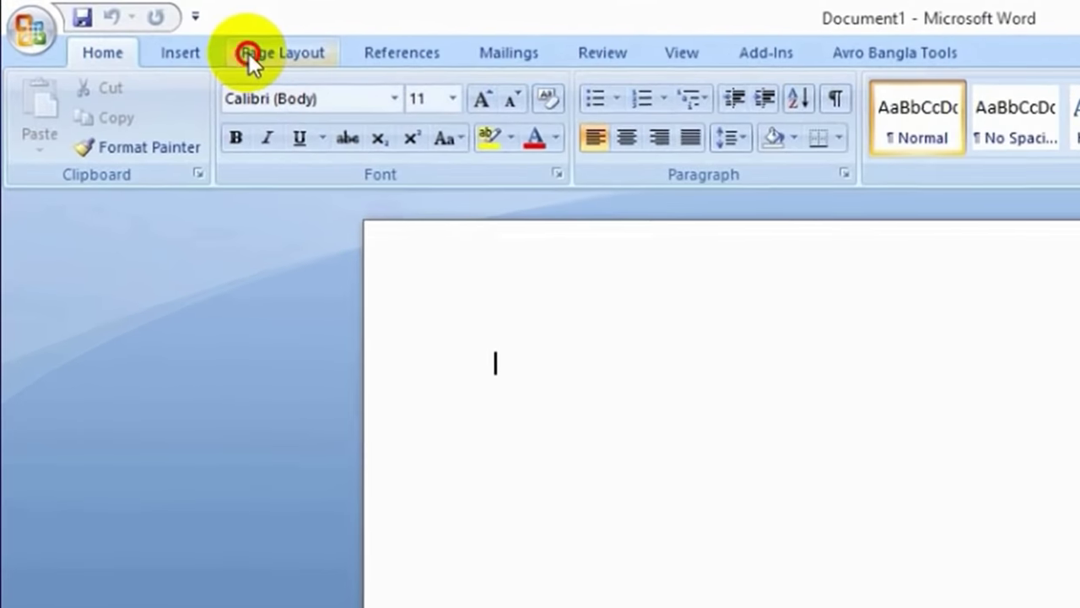
# Set the page size to A4 and apply Narrow 0.5" margins on all sides
pyautogui.click(164, 30)
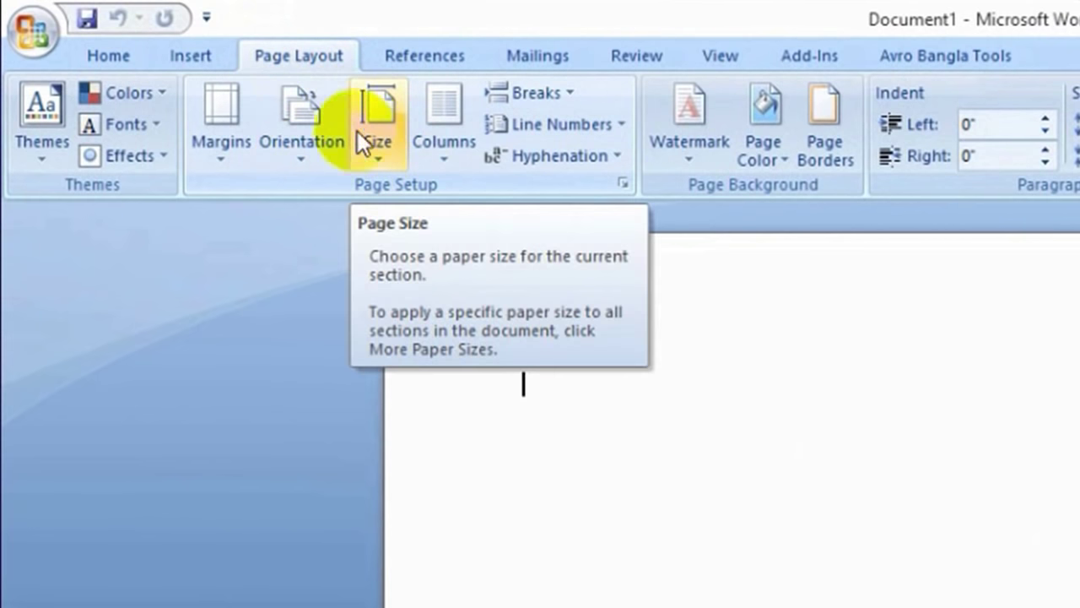
pyautogui.click(389, 148)
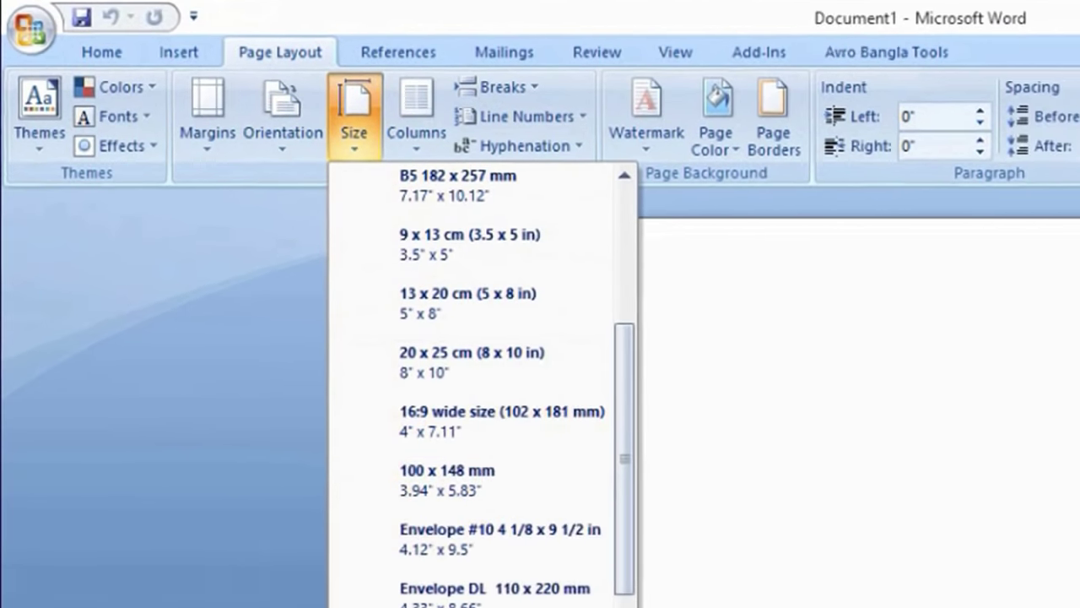
pyautogui.moveTo(388, 346); pyautogui.dragTo(354, 200)
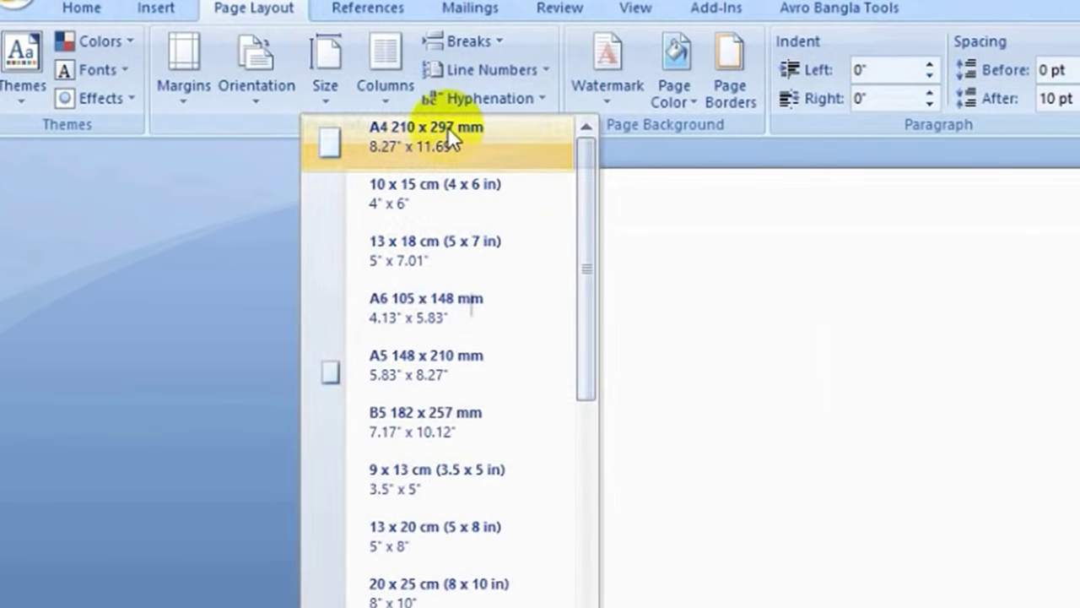
pyautogui.click(286, 111)
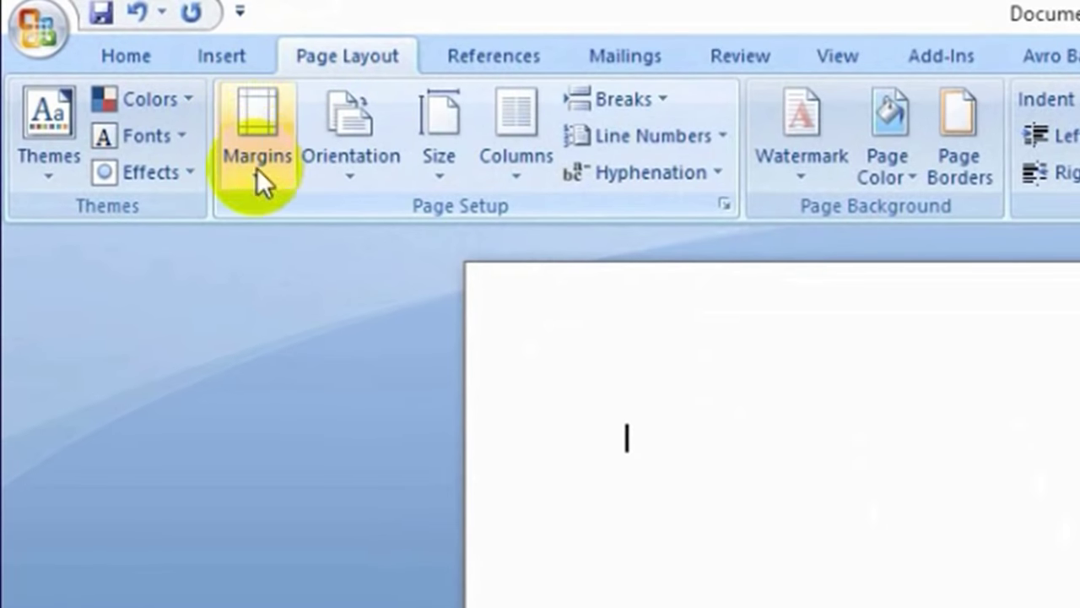
pyautogui.click(277, 183)
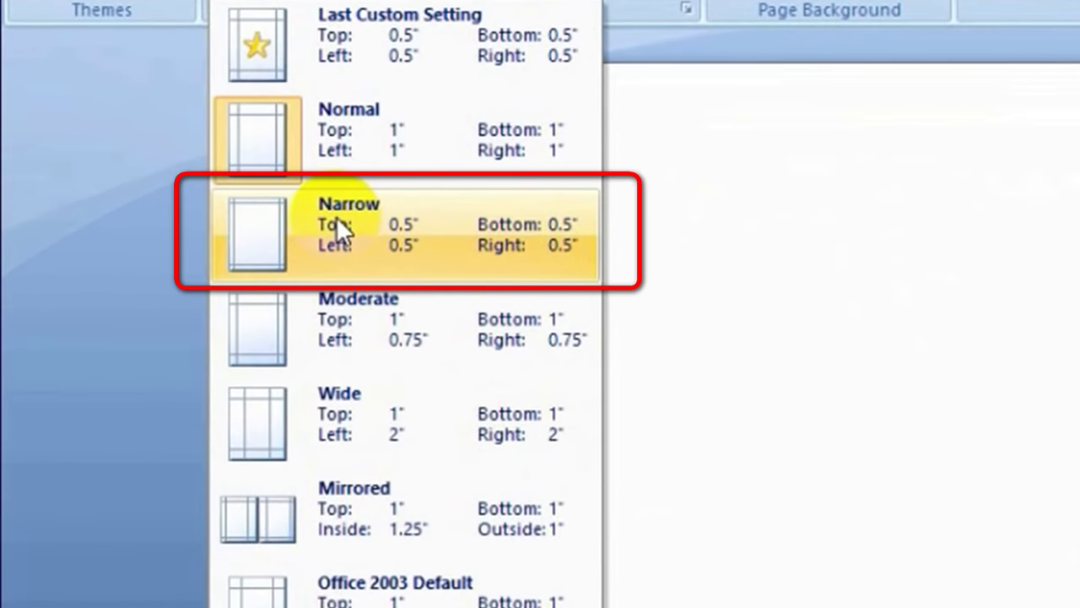
pyautogui.click(308, 226)
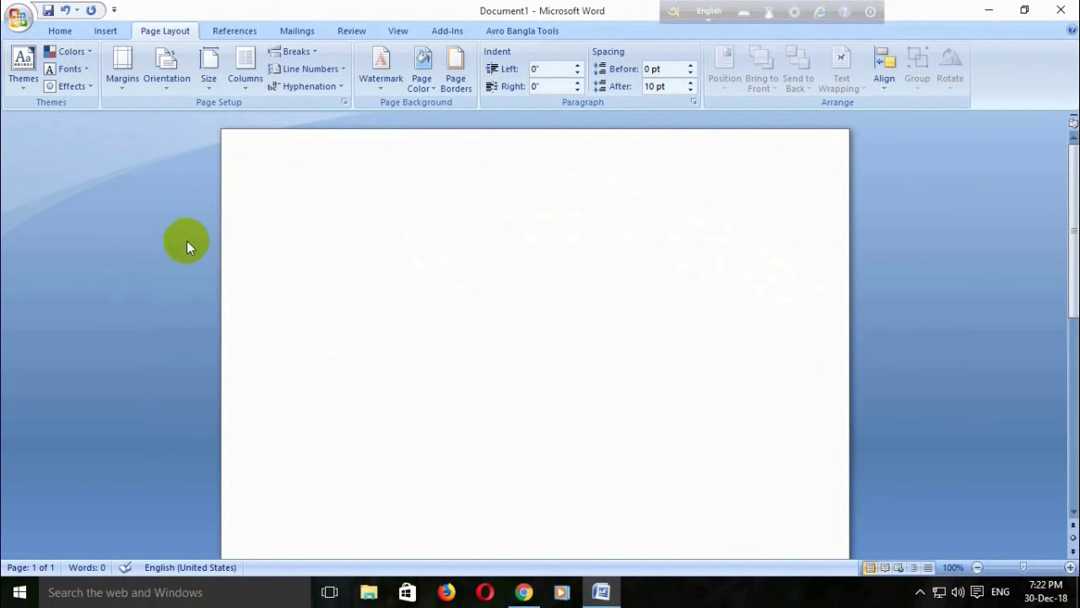
# Open the Page Borders dialog, leaving the border colour and ½ pt width unchanged
pyautogui.click(106, 32)
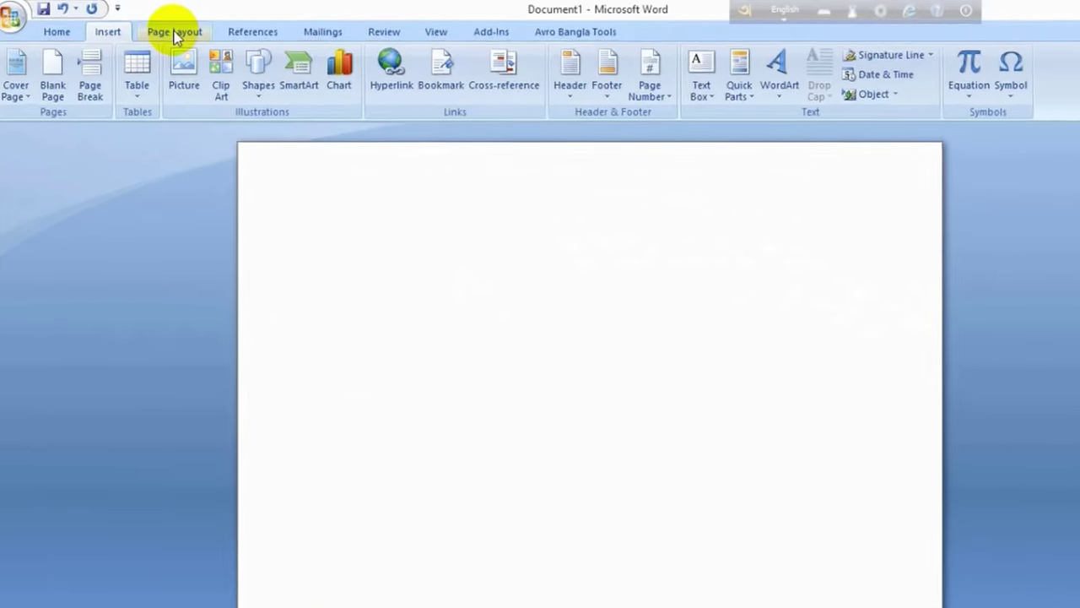
pyautogui.click(162, 34)
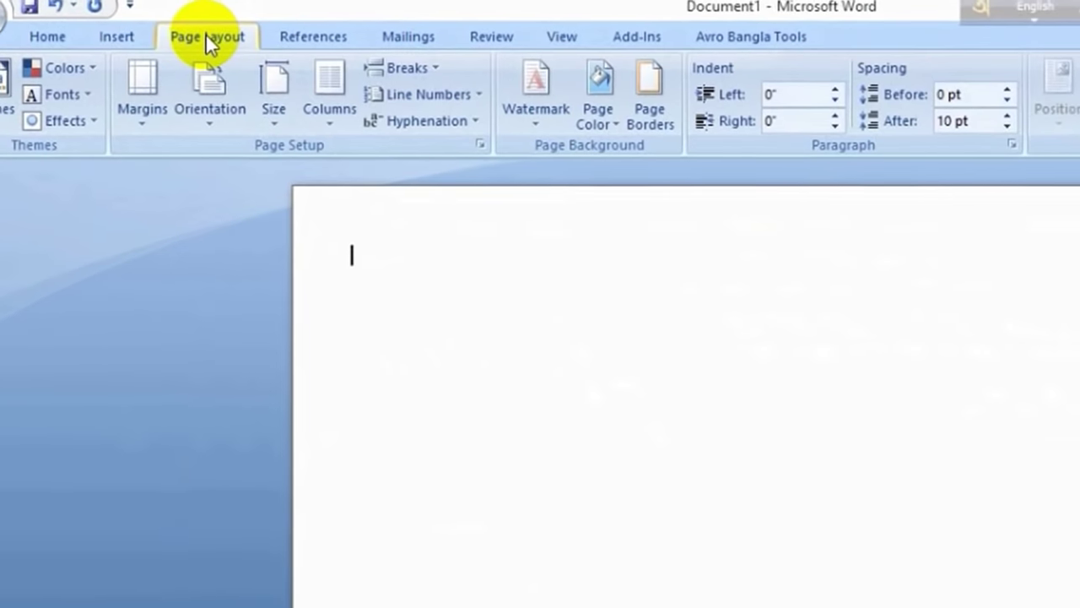
pyautogui.click(666, 107)
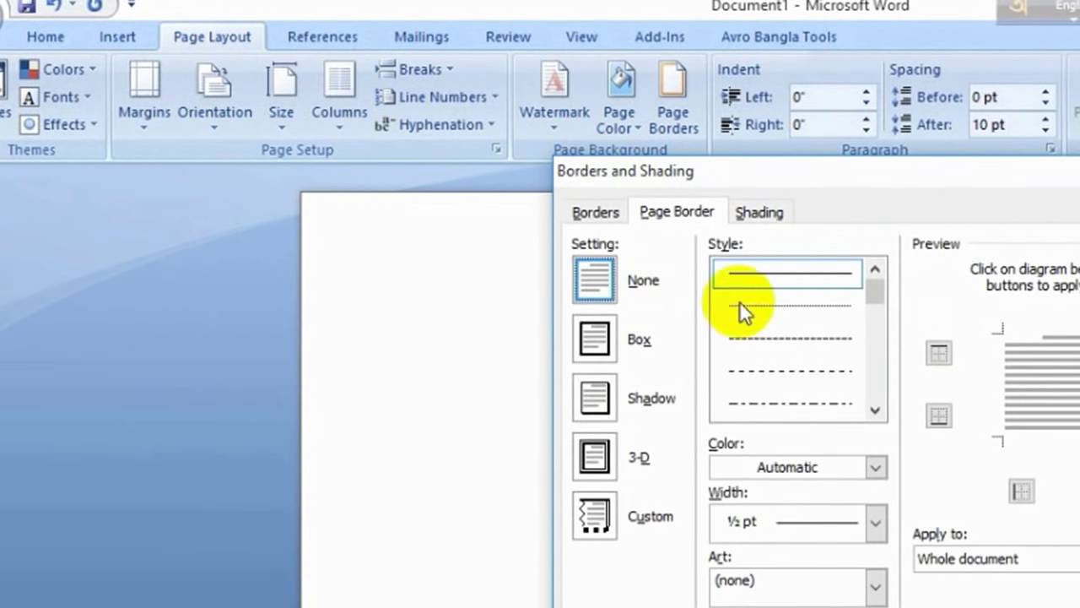
pyautogui.moveTo(875, 292); pyautogui.dragTo(878, 364)
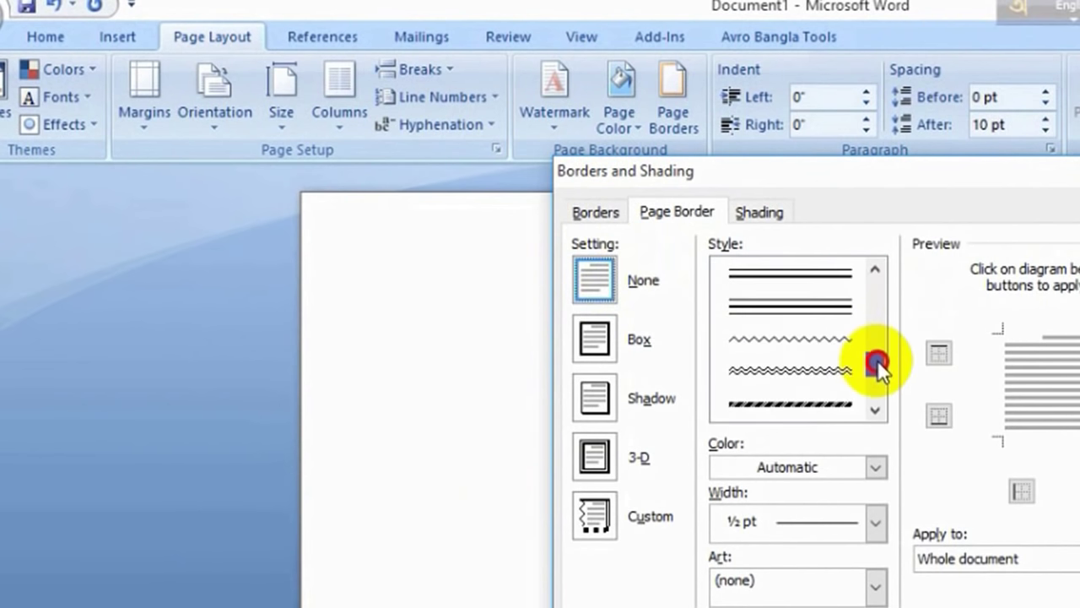
pyautogui.click(877, 464)
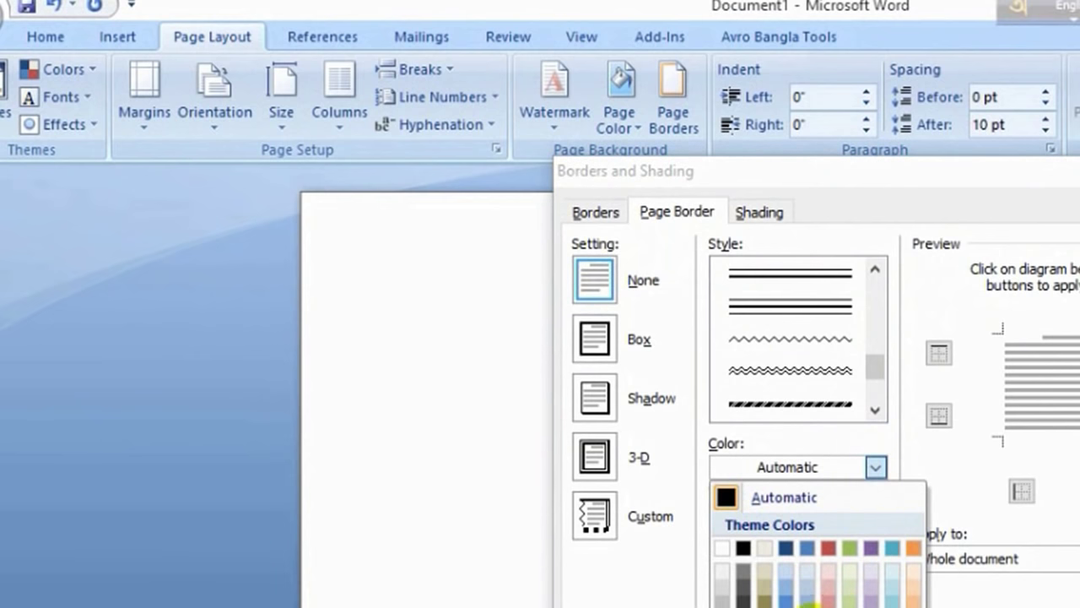
pyautogui.click(947, 478)
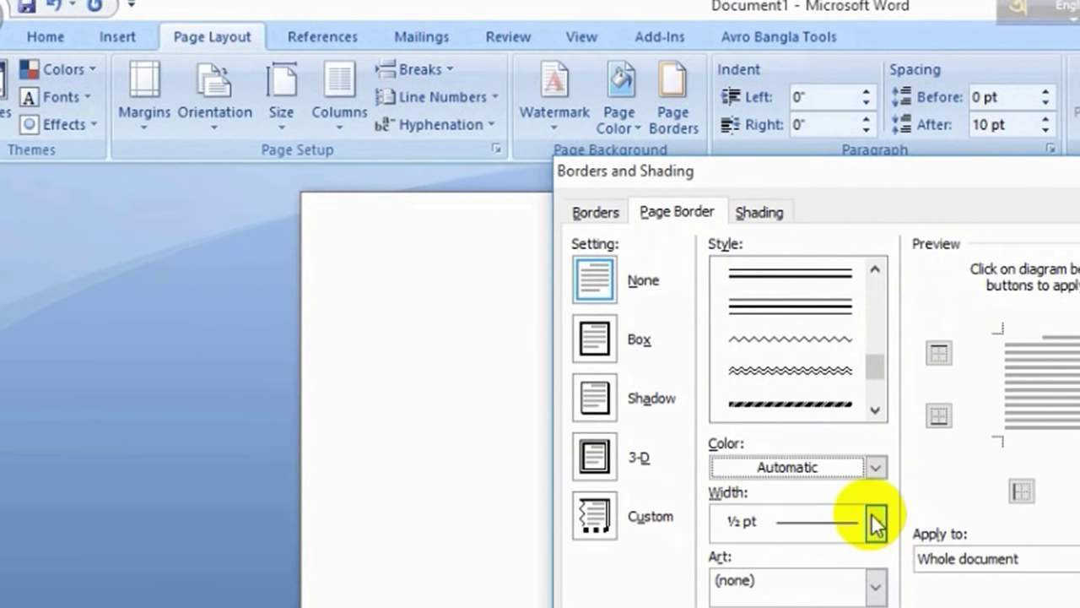
pyautogui.click(876, 521)
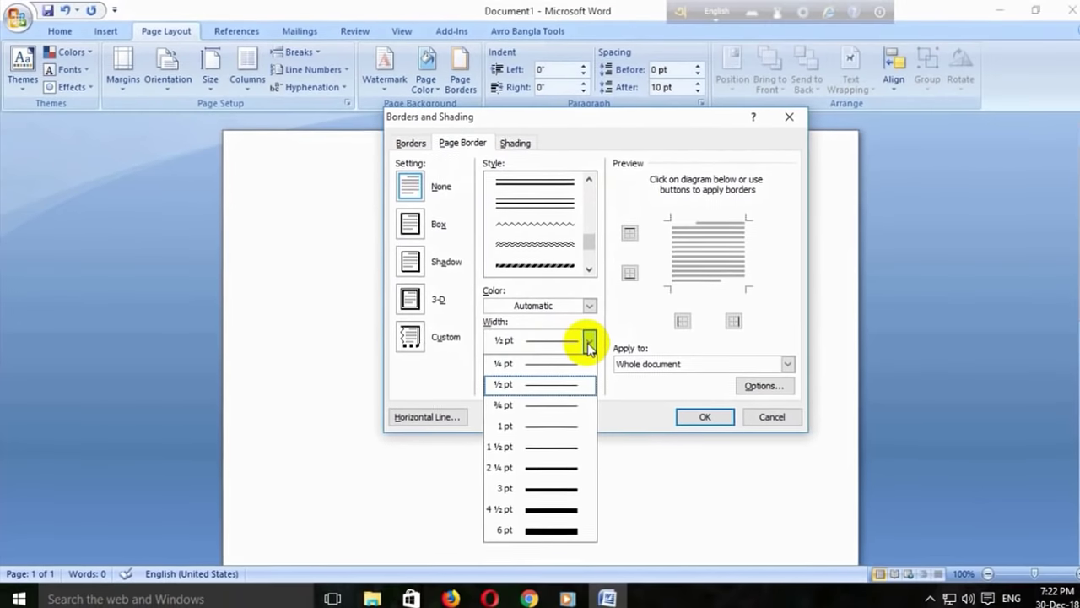
pyautogui.click(582, 341)
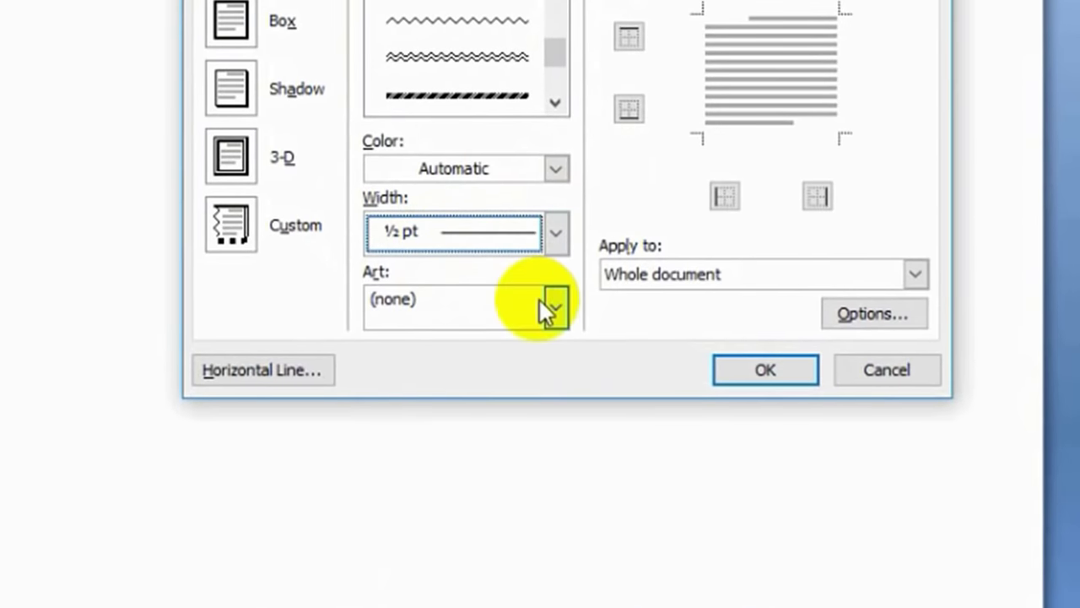
# Apply a thick double-line Box page border at 4½ pt width
pyautogui.click(557, 304)
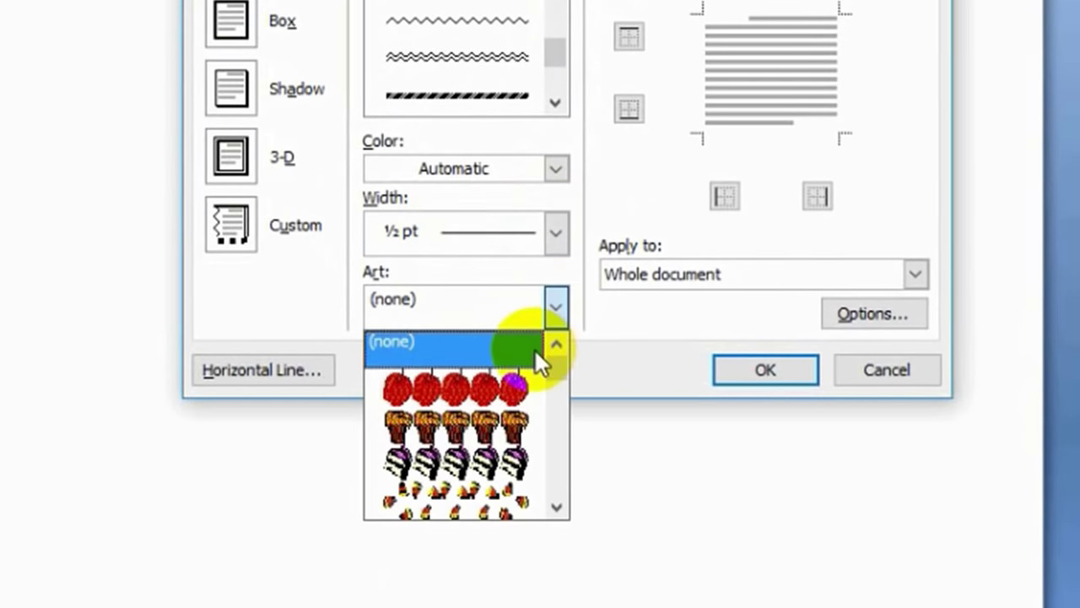
pyautogui.moveTo(560, 369)
pyautogui.mouseDown()
pyautogui.moveTo(566, 410)
pyautogui.moveTo(587, 430)
pyautogui.moveTo(602, 308)
pyautogui.mouseUp()
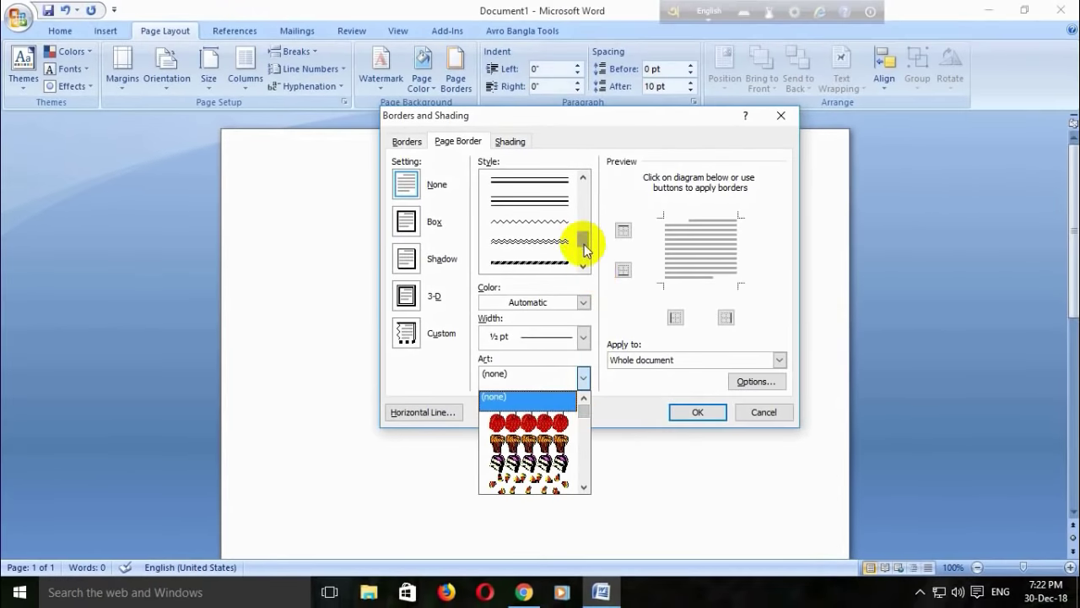
pyautogui.moveTo(578, 241); pyautogui.dragTo(584, 230)
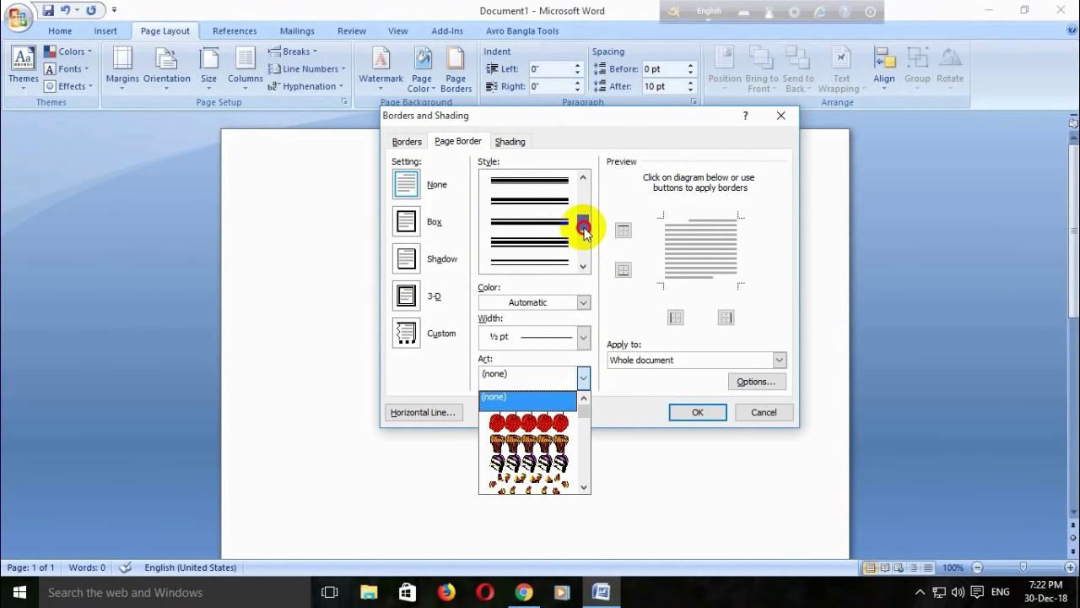
pyautogui.moveTo(584, 229); pyautogui.dragTo(582, 223)
pyautogui.click(513, 205)
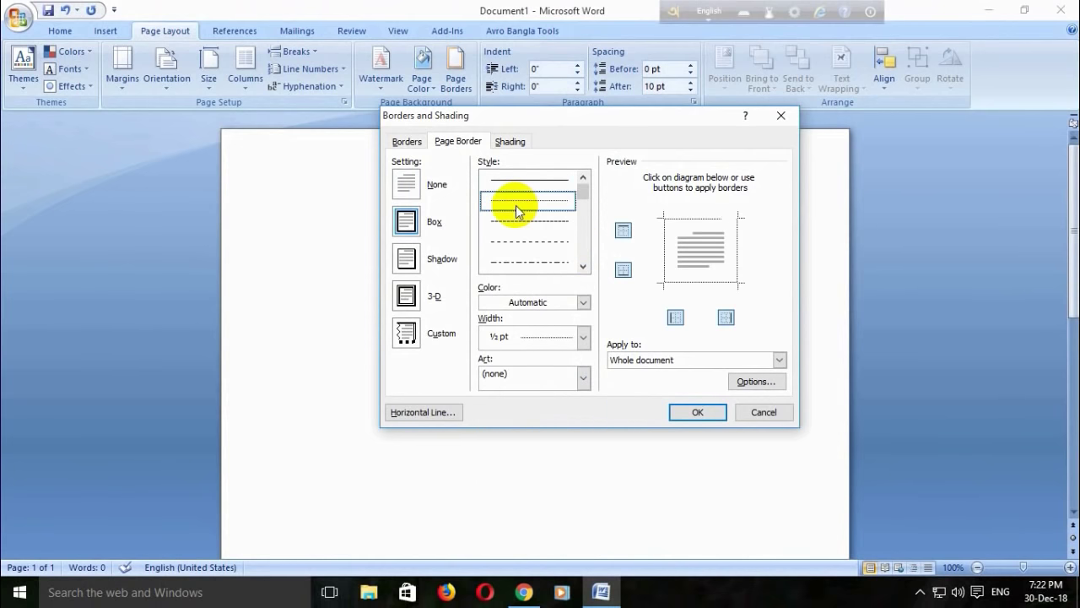
pyautogui.moveTo(585, 189); pyautogui.dragTo(584, 212)
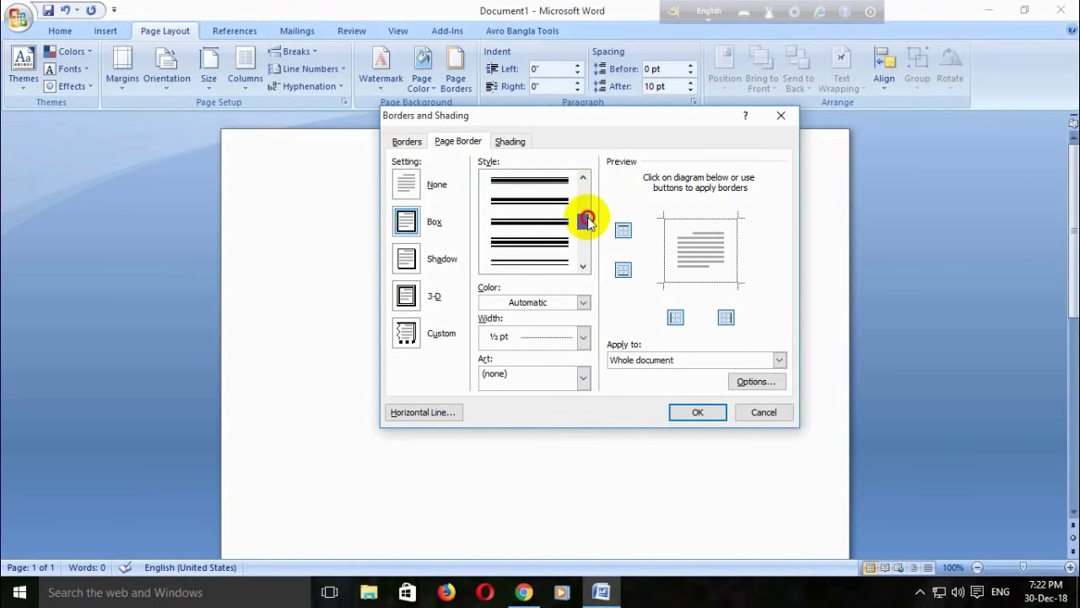
pyautogui.click(548, 261)
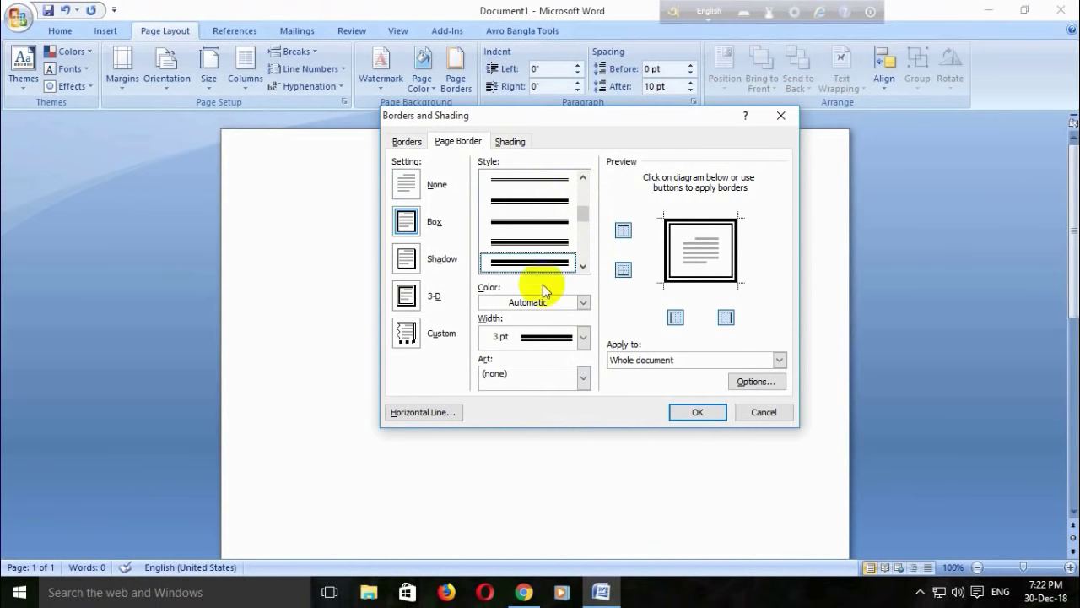
pyautogui.click(501, 338)
pyautogui.click(530, 503)
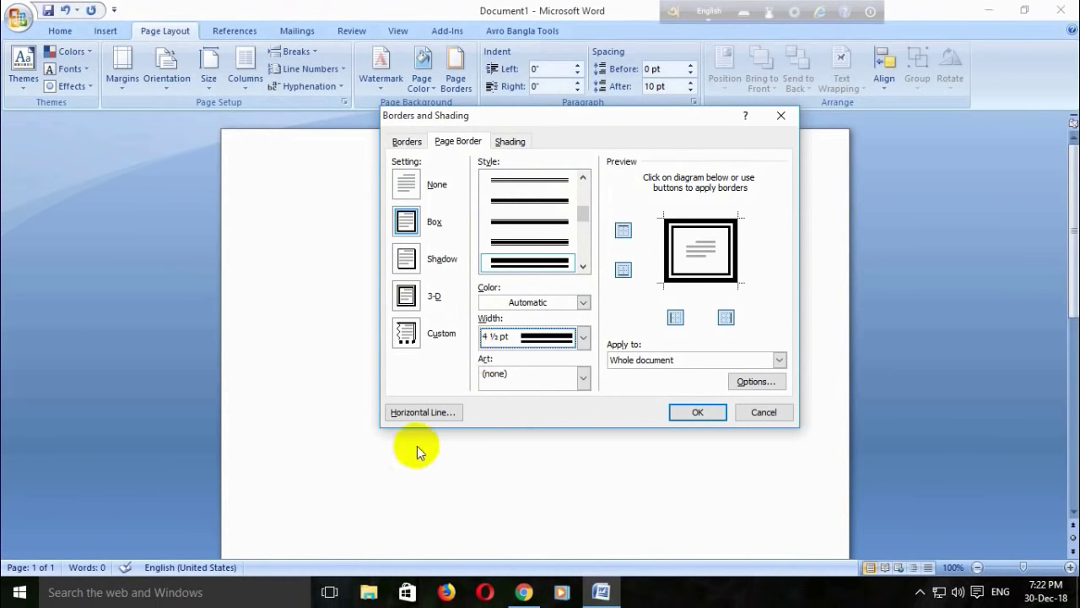
pyautogui.click(695, 412)
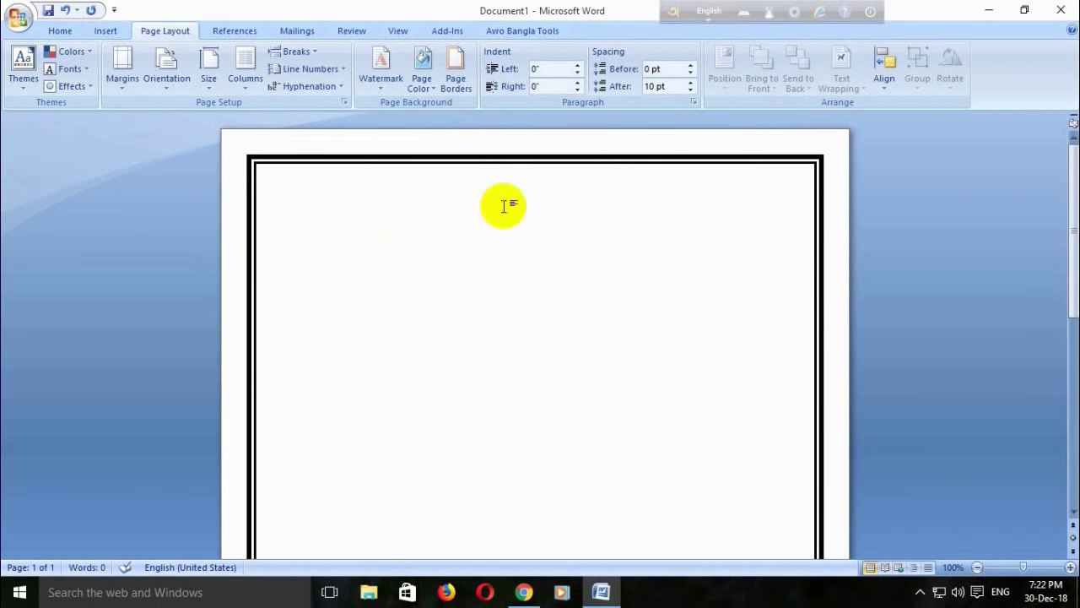
pyautogui.scroll(-5, 704, 216)
pyautogui.scroll(-5, 707, 215)
pyautogui.scroll(5, 705, 216)
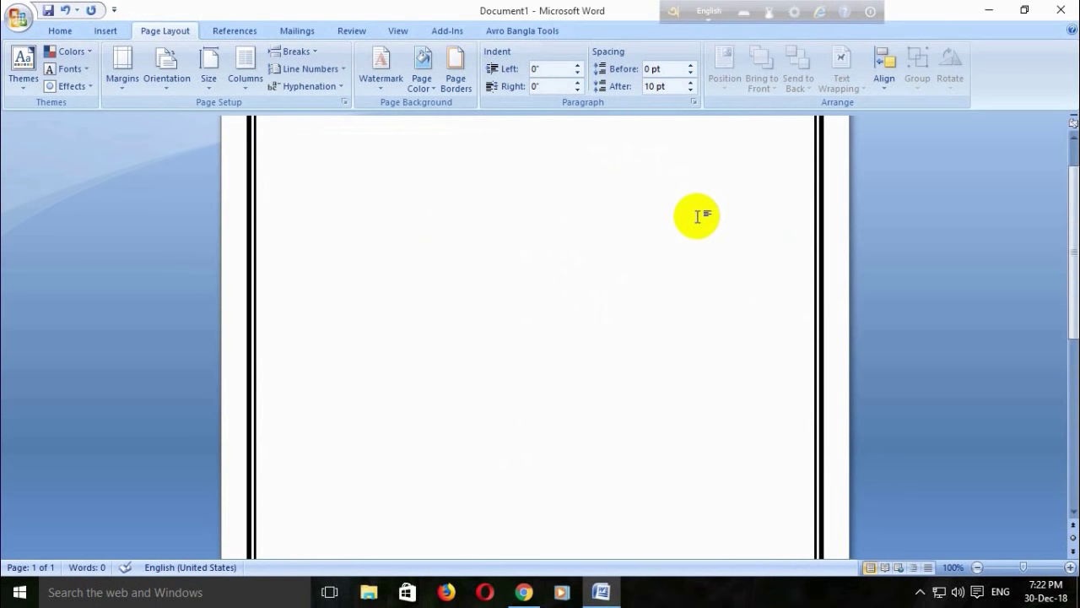
pyautogui.scroll(5, 696, 218)
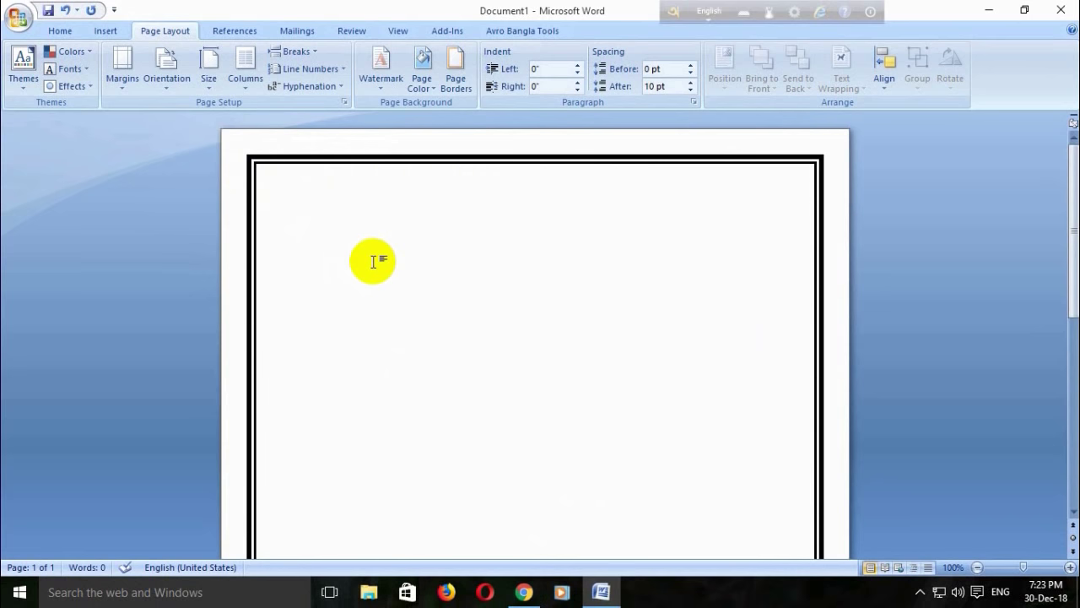
pyautogui.click(524, 592)
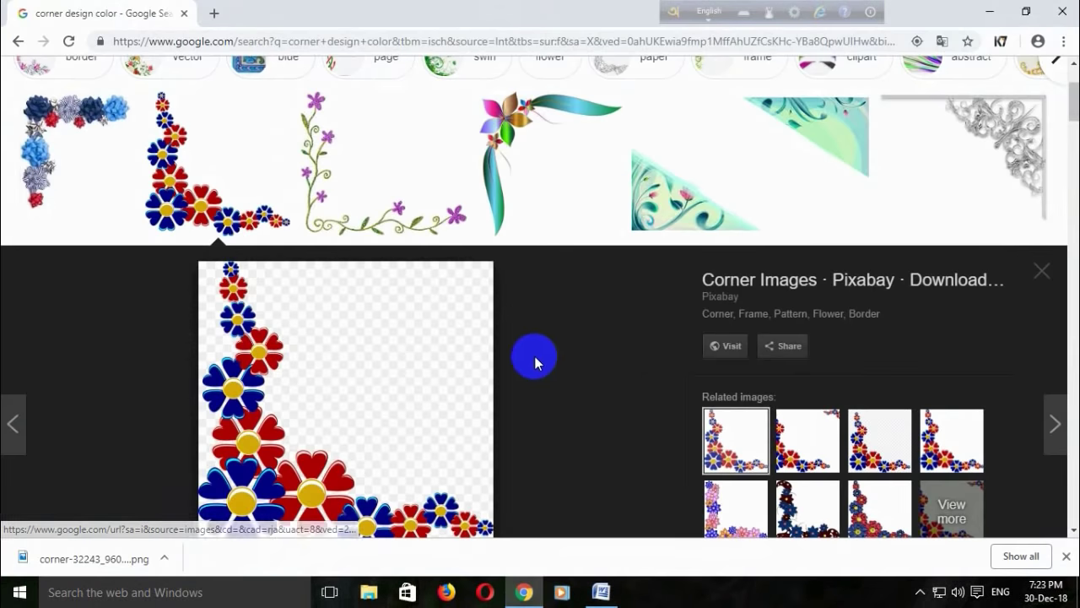
pyautogui.scroll(-5, 574, 354)
pyautogui.scroll(5, 591, 371)
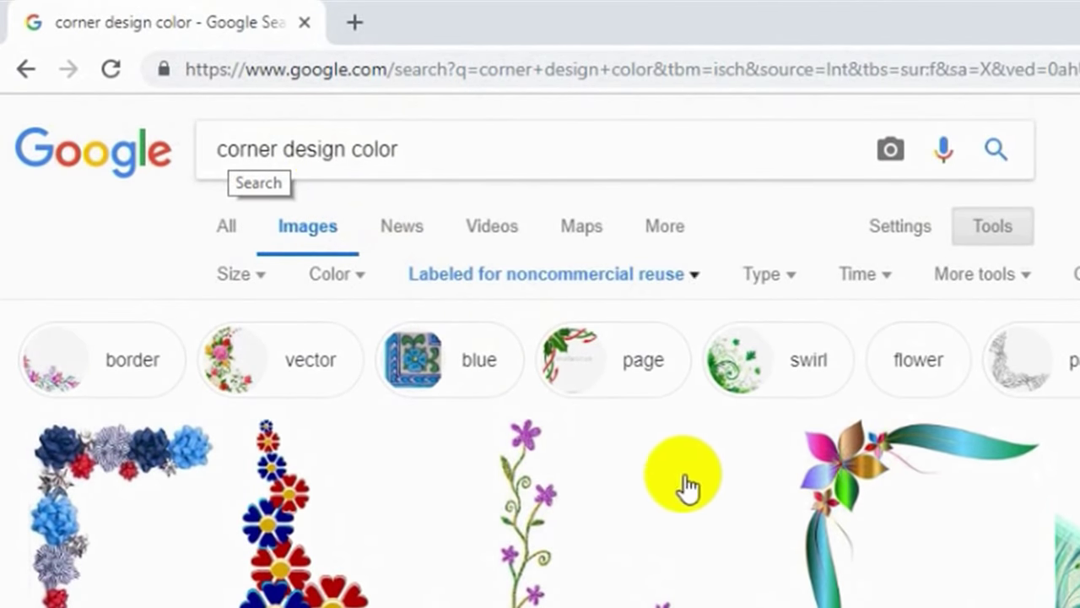
pyautogui.click(410, 459)
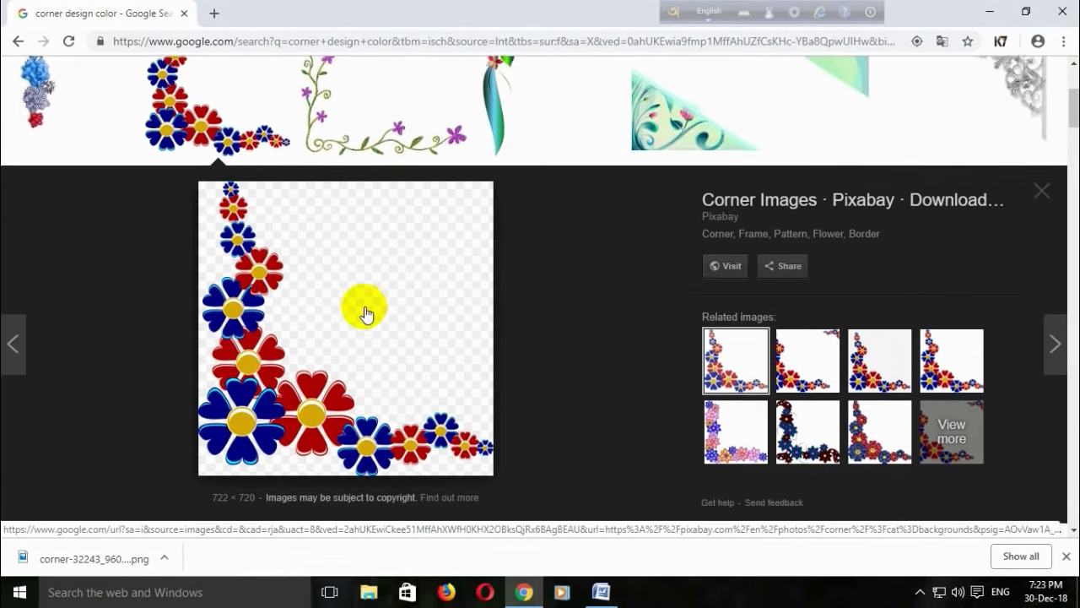
pyautogui.scroll(-5, 362, 308)
pyautogui.scroll(5, 361, 338)
pyautogui.scroll(4, 360, 371)
pyautogui.scroll(-3, 337, 355)
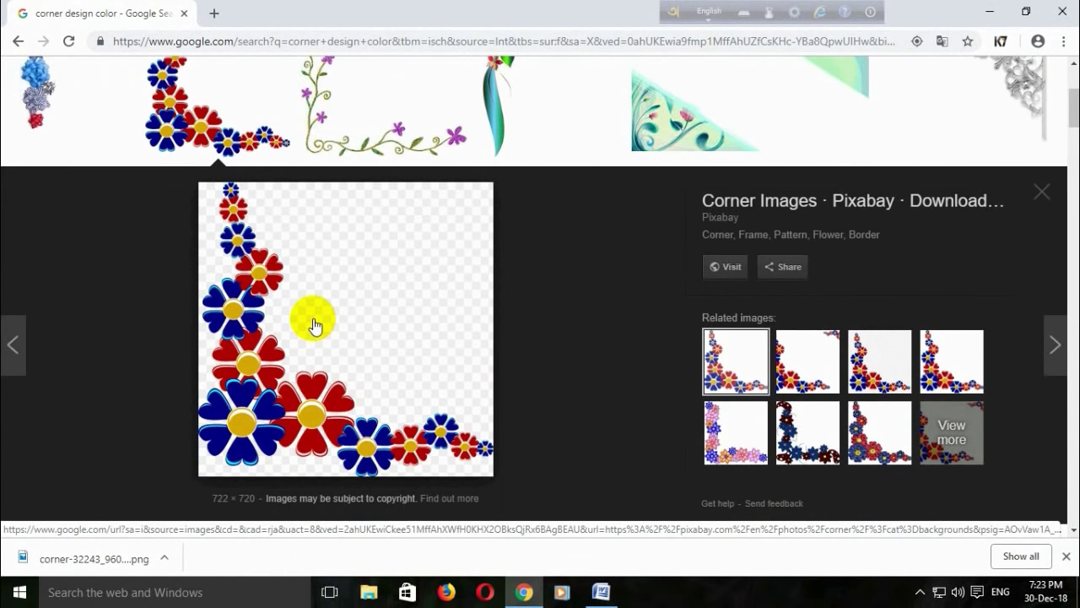
pyautogui.rightClick(313, 325)
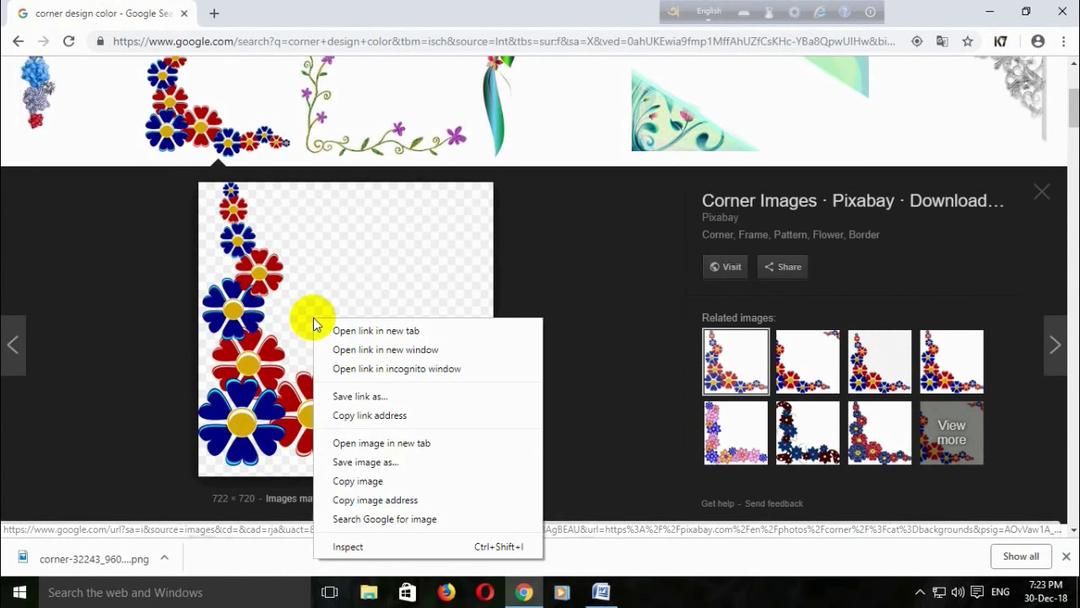
pyautogui.click(205, 139)
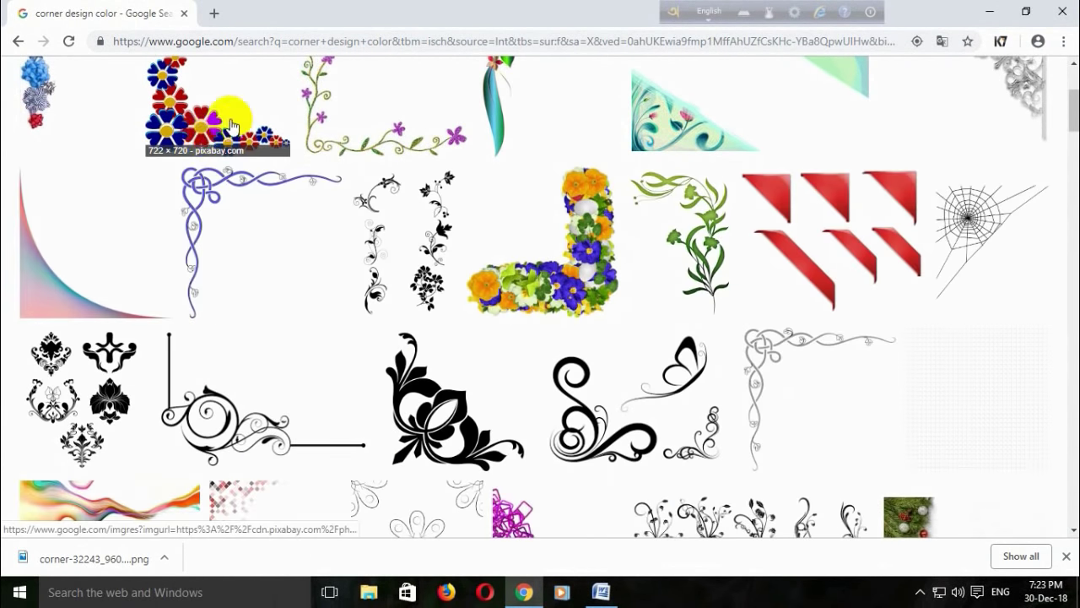
pyautogui.click(232, 124)
pyautogui.rightClick(349, 263)
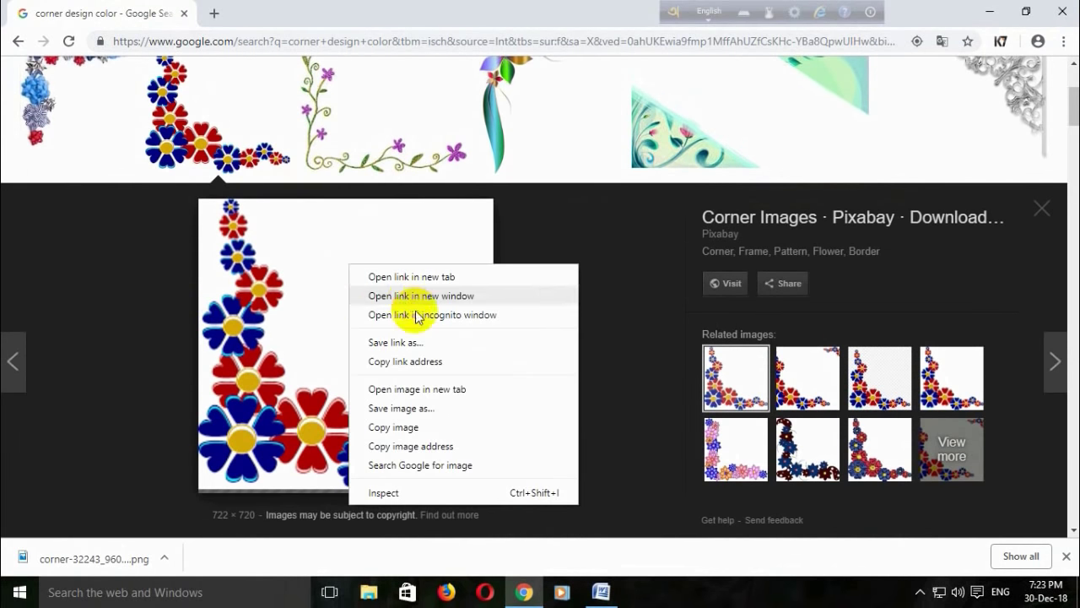
pyautogui.click(414, 408)
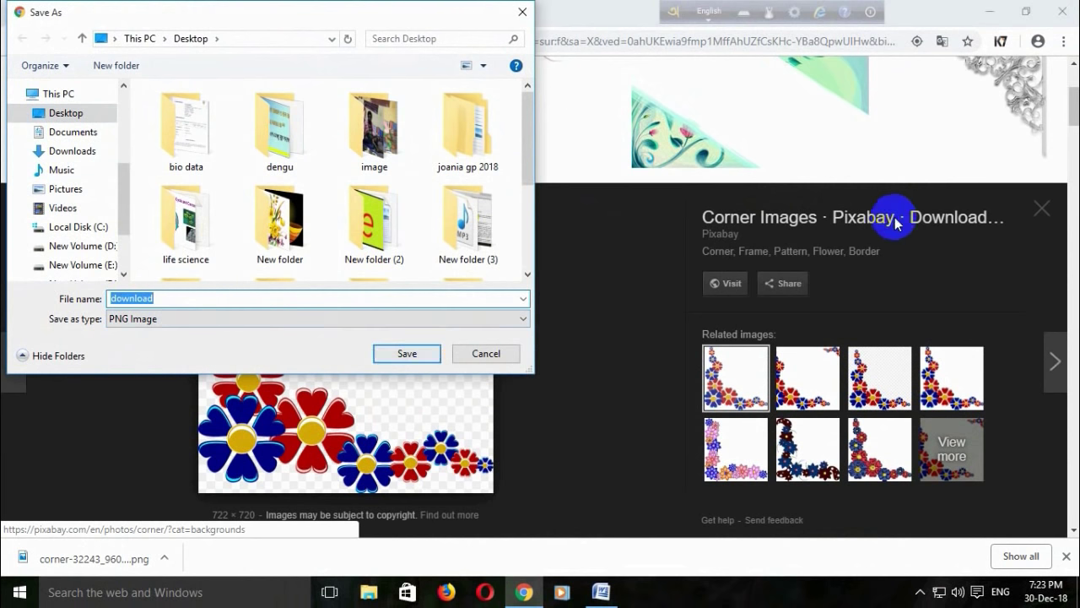
pyautogui.click(522, 12)
pyautogui.click(989, 12)
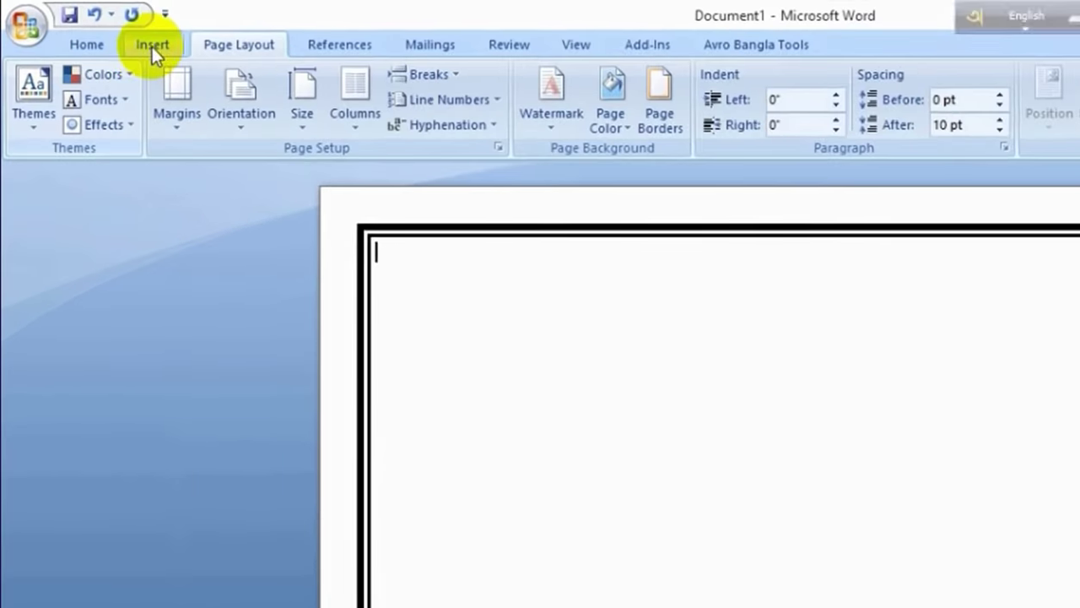
# Browse to Desktop > New folder (4) and select the corner-32243_960_720 flower image
pyautogui.click(152, 46)
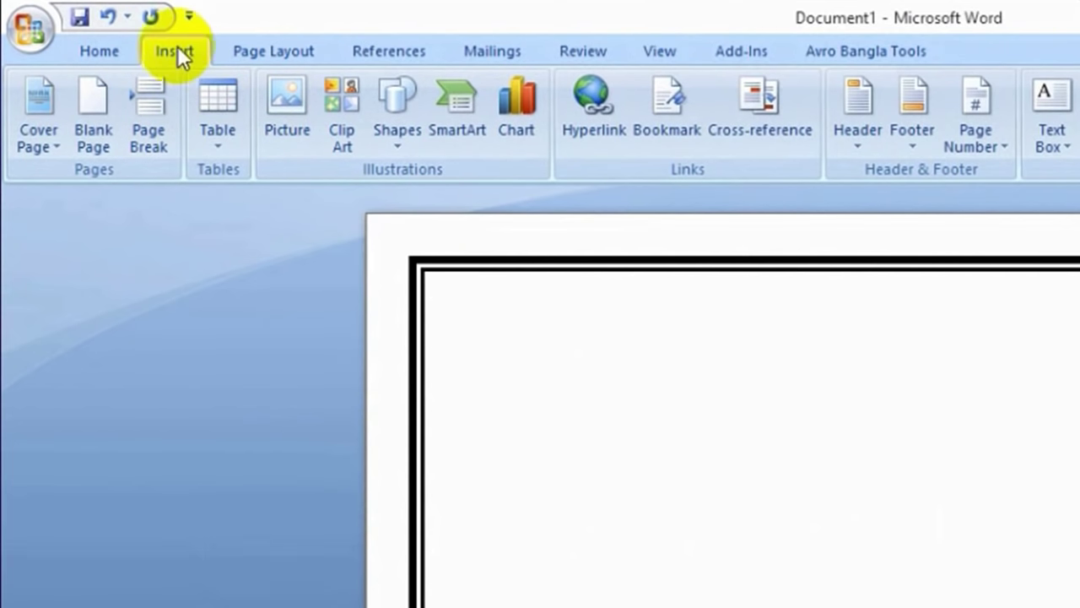
pyautogui.click(291, 127)
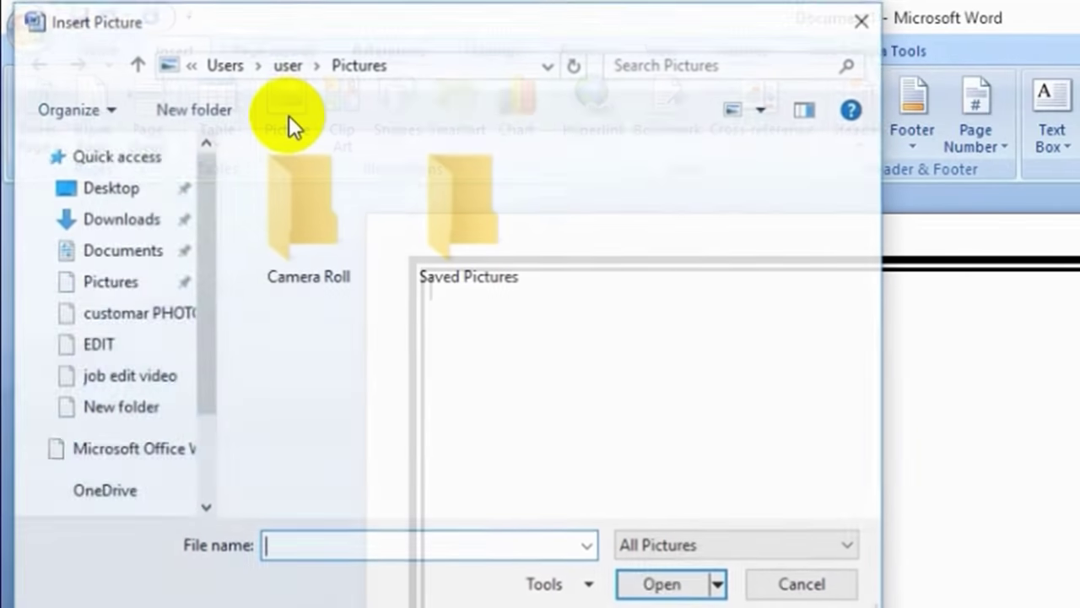
pyautogui.click(93, 142)
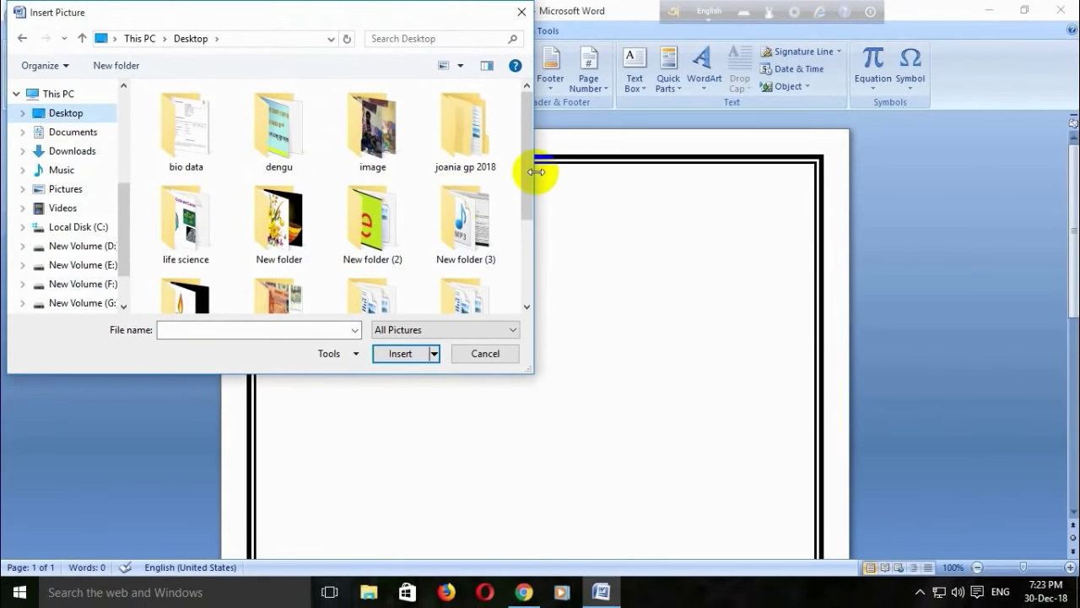
pyautogui.moveTo(527, 159); pyautogui.dragTo(531, 244)
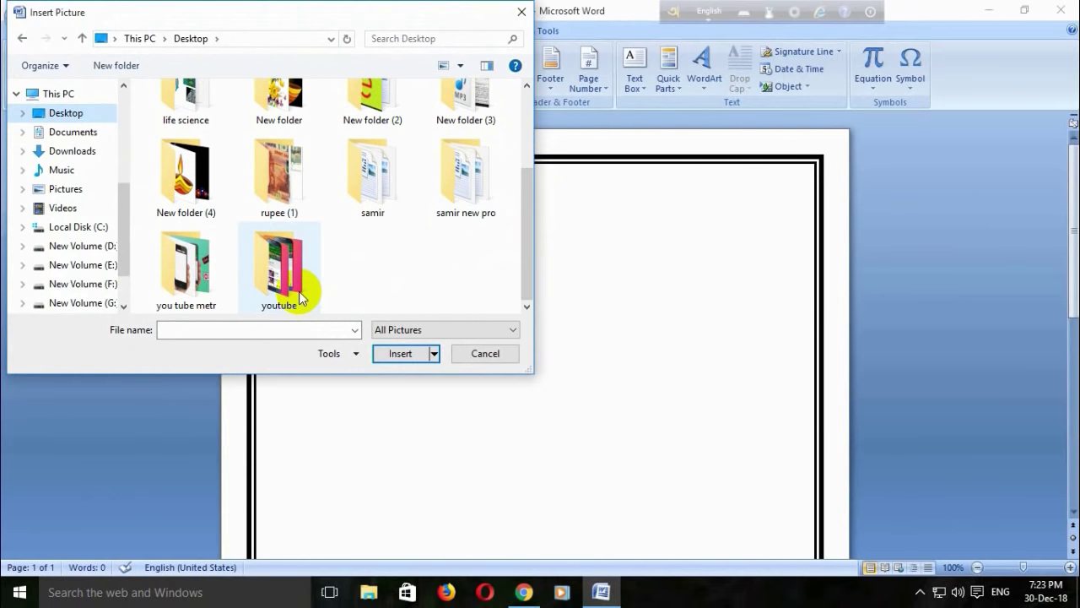
pyautogui.doubleClick(191, 198)
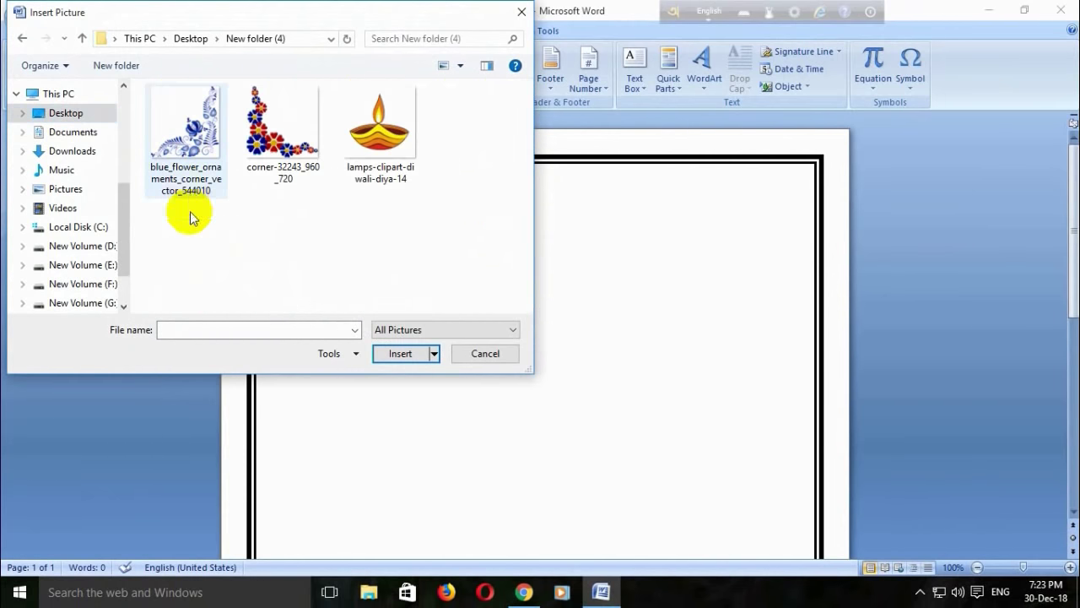
pyautogui.click(262, 143)
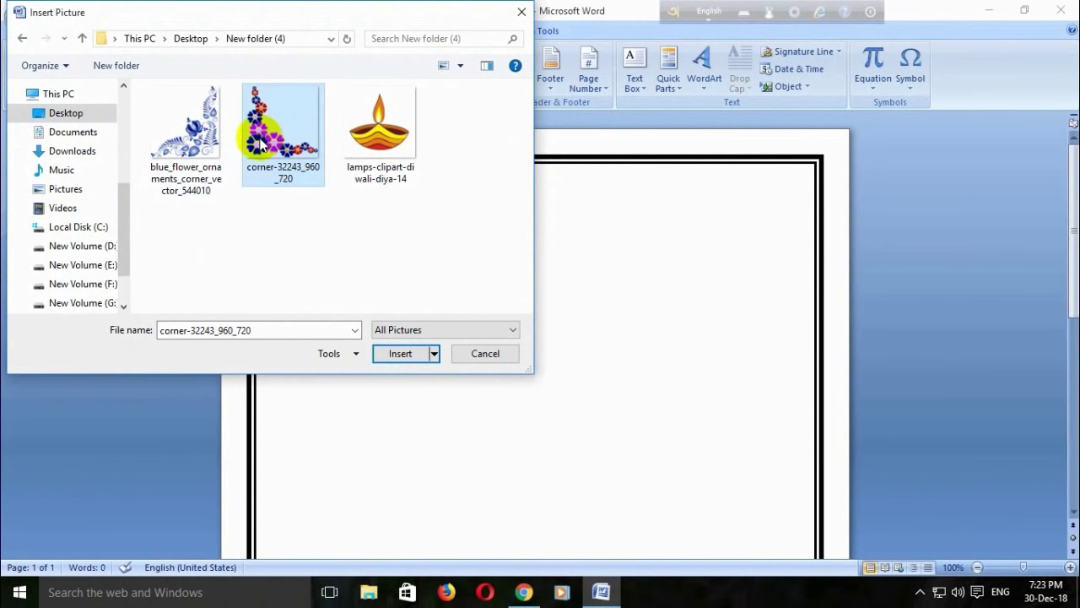
# Insert the corner-32243_960_720 flower image onto the page
pyautogui.click(402, 354)
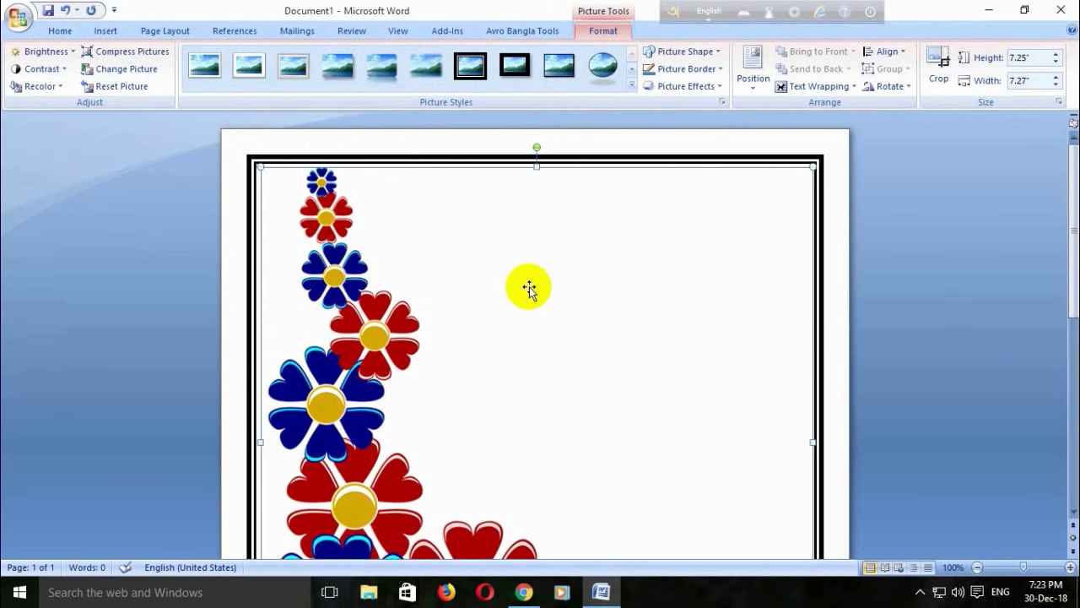
pyautogui.scroll(-3, 529, 289)
pyautogui.scroll(-5, 530, 293)
pyautogui.scroll(5, 530, 293)
pyautogui.scroll(3, 531, 292)
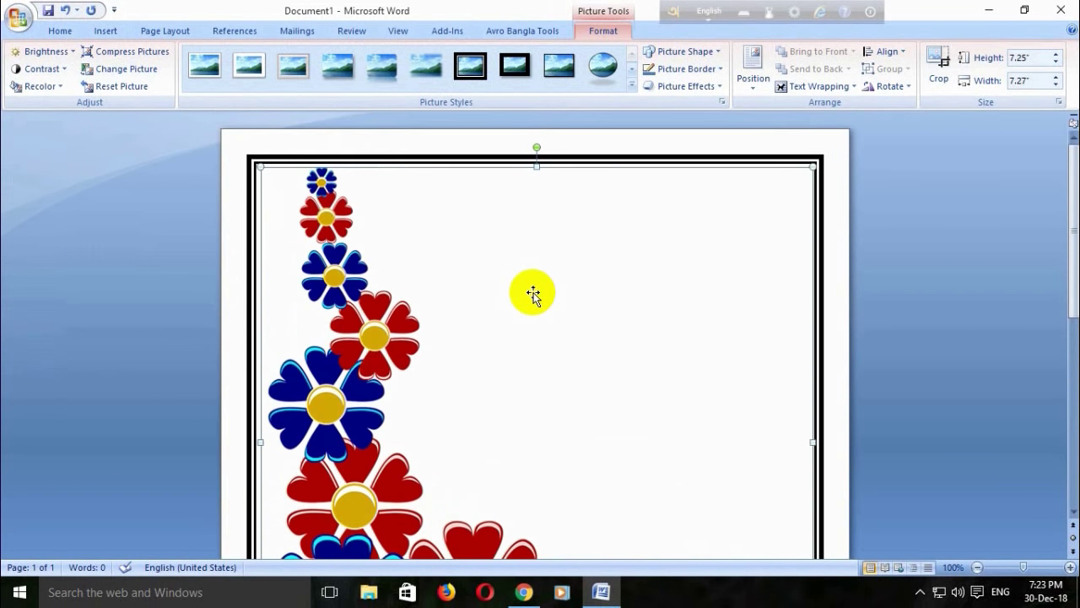
pyautogui.scroll(-3, 533, 293)
pyautogui.scroll(2, 535, 291)
pyautogui.scroll(1, 522, 293)
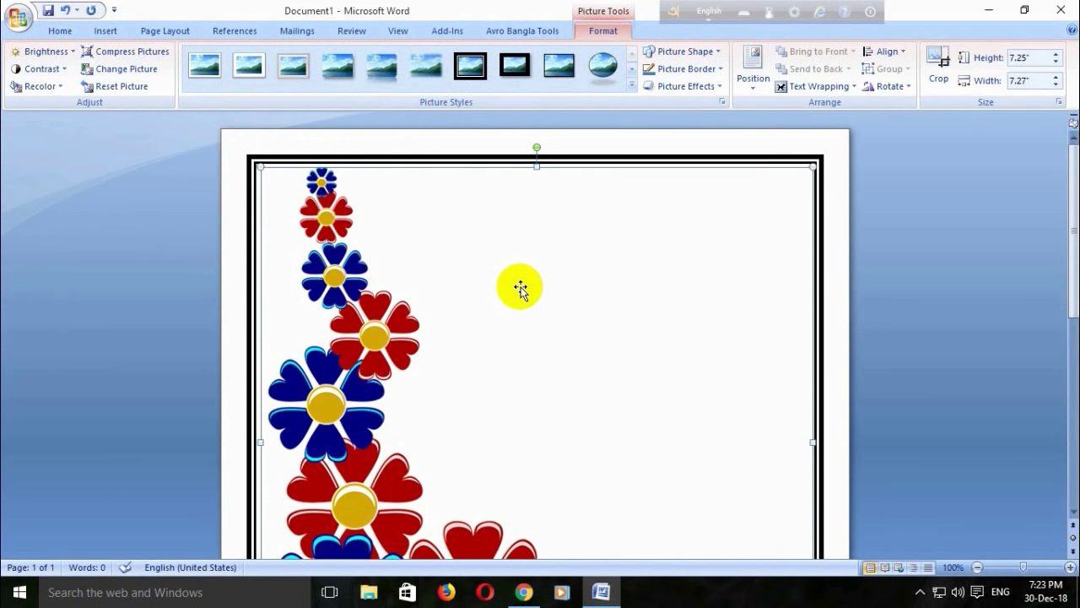
pyautogui.scroll(-6, 520, 289)
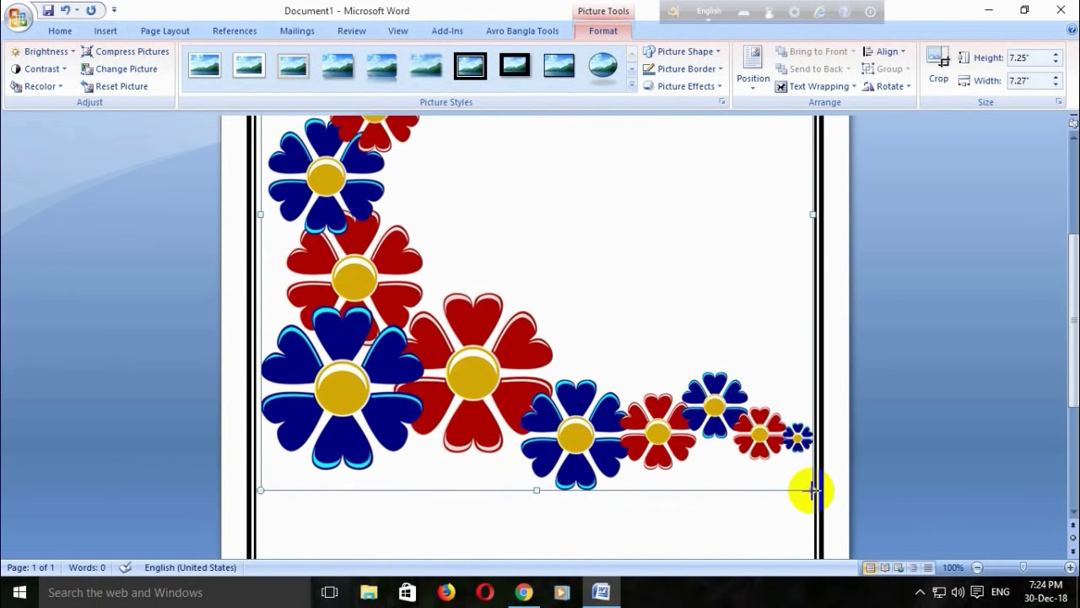
# Shrink the flower picture to 1.78 inches high in the top-left corner
pyautogui.moveTo(811, 489); pyautogui.dragTo(460, 197)
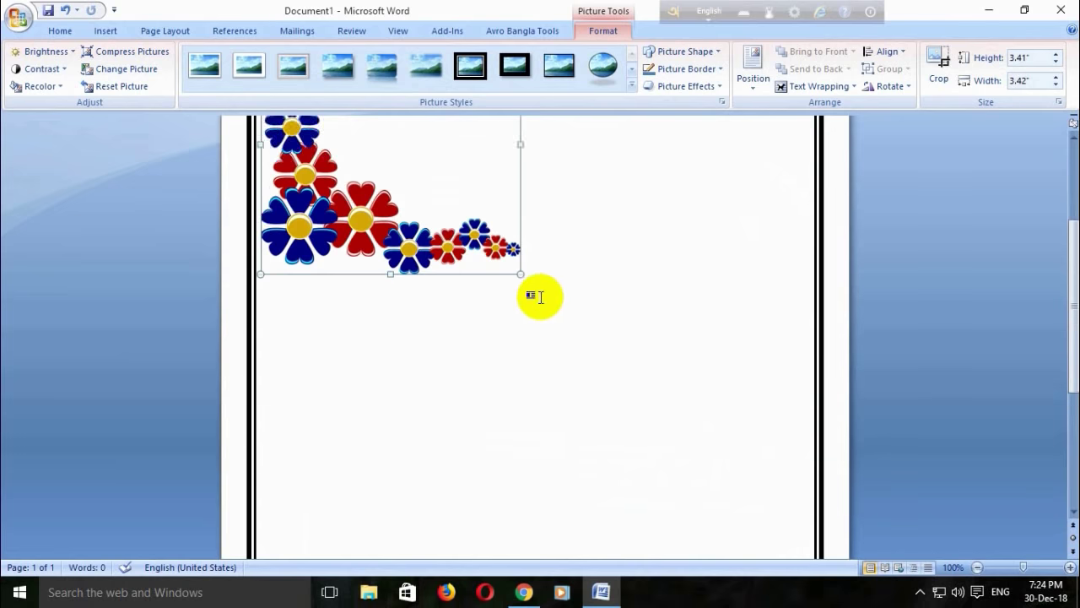
pyautogui.scroll(4, 540, 295)
pyautogui.moveTo(520, 426); pyautogui.dragTo(404, 295)
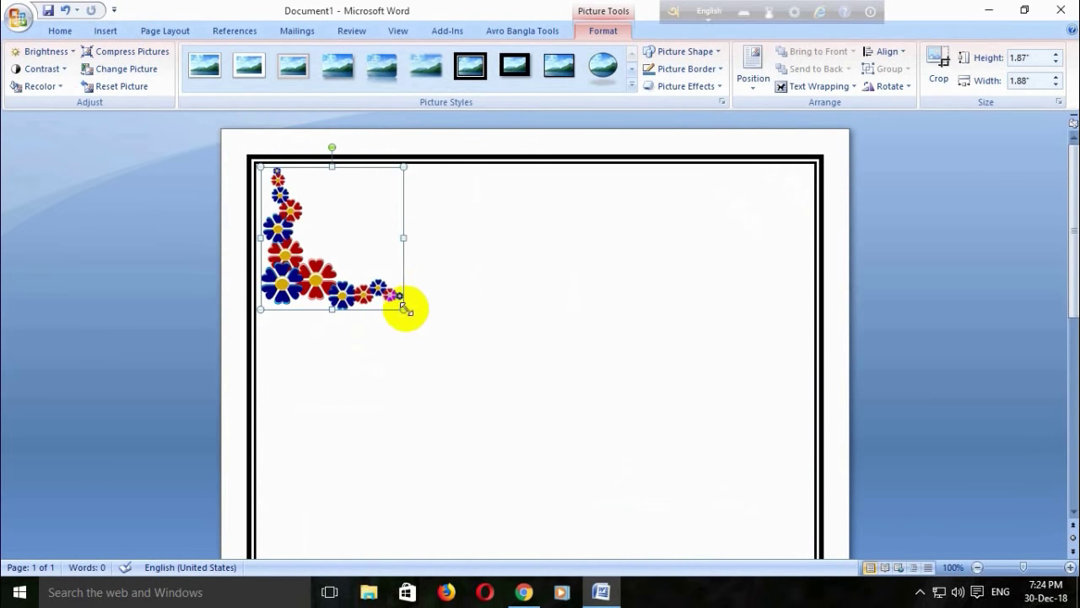
pyautogui.moveTo(403, 309); pyautogui.dragTo(396, 301)
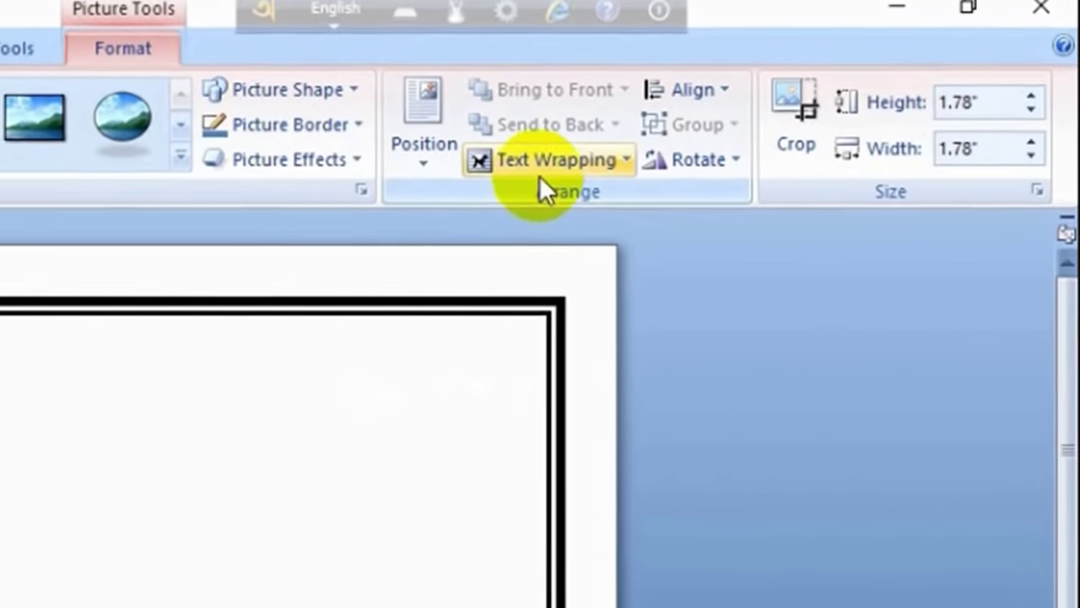
# Float the flower picture in front of text, rotate it 90° right, and nudge it left into the corner
pyautogui.click(539, 166)
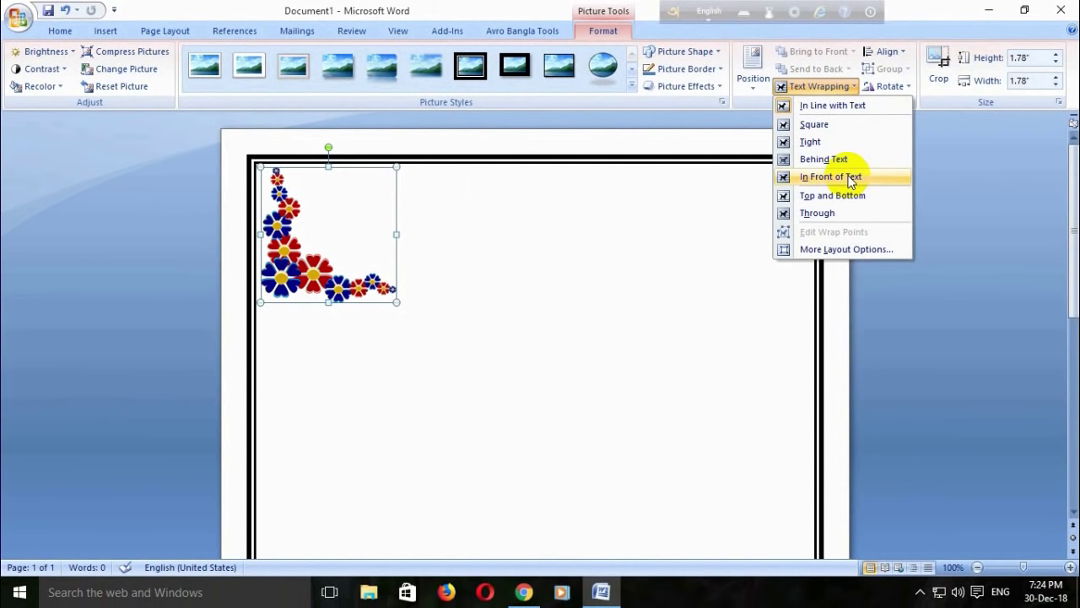
pyautogui.click(851, 178)
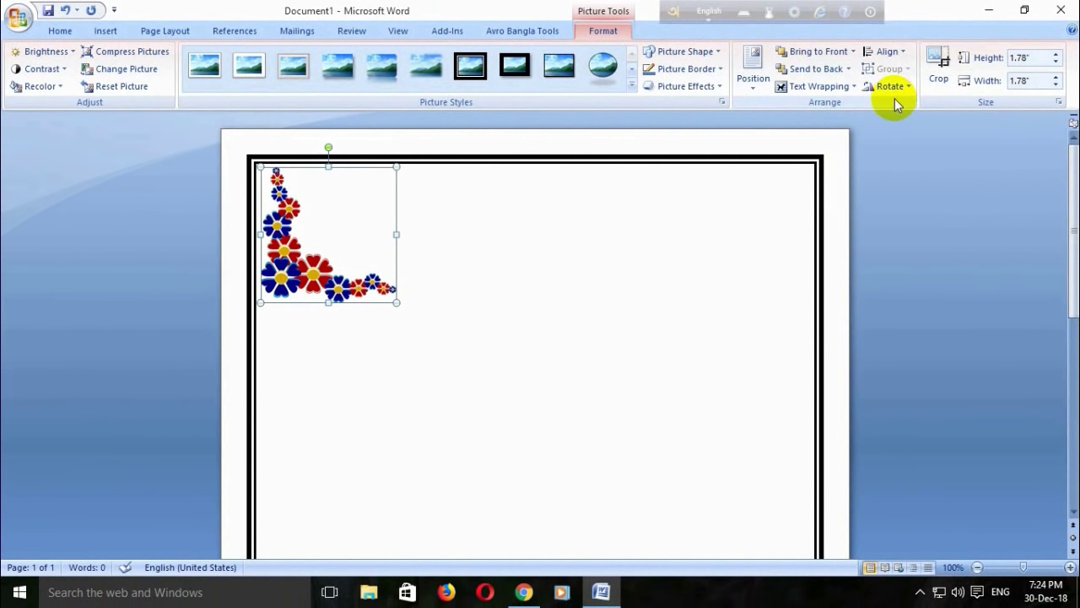
pyautogui.click(848, 88)
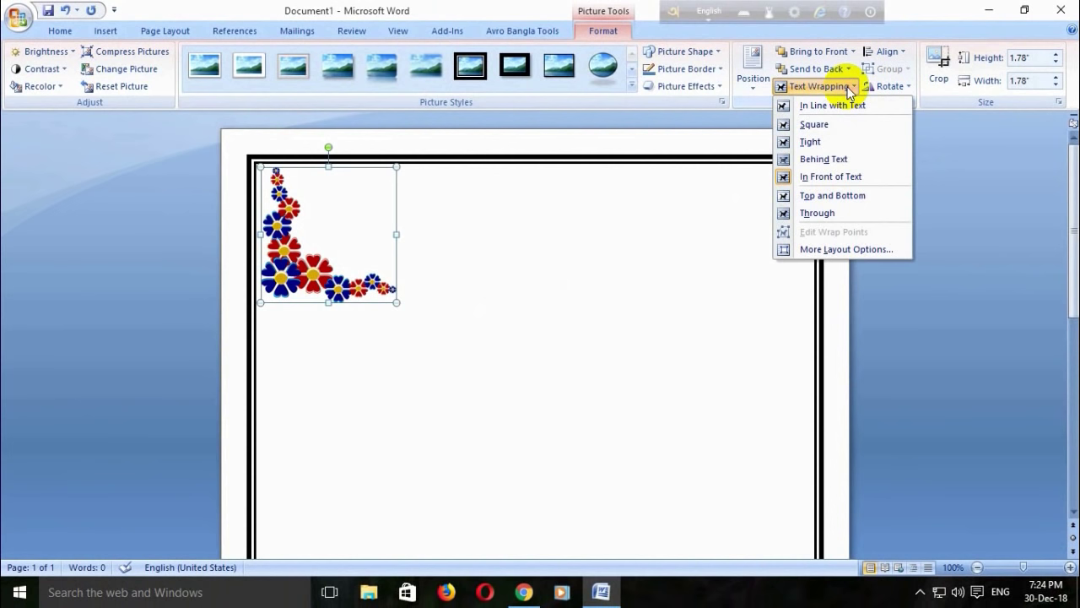
pyautogui.click(852, 86)
pyautogui.click(893, 86)
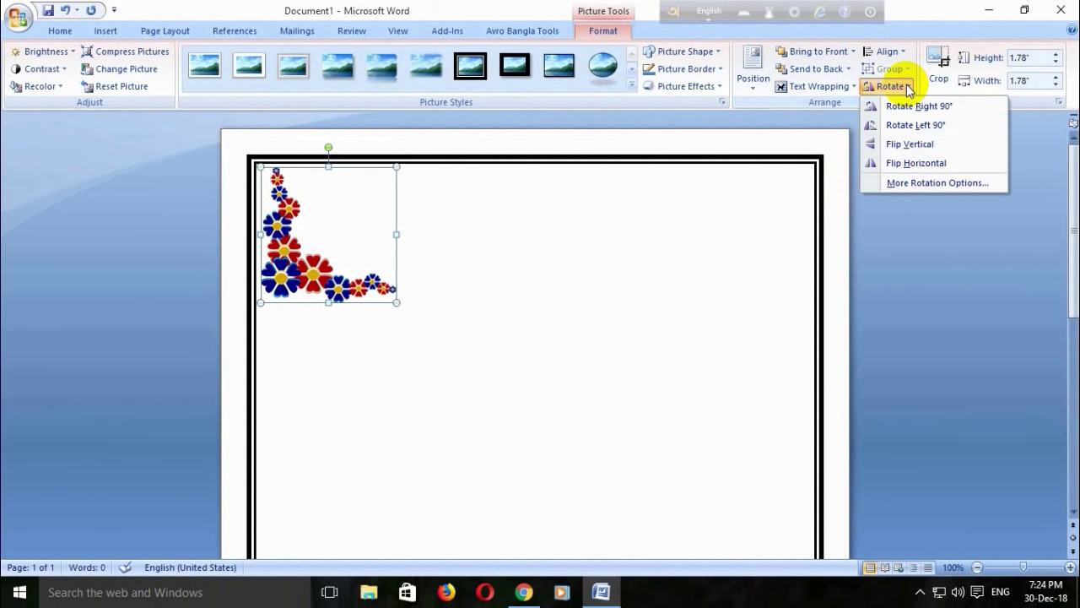
pyautogui.click(915, 108)
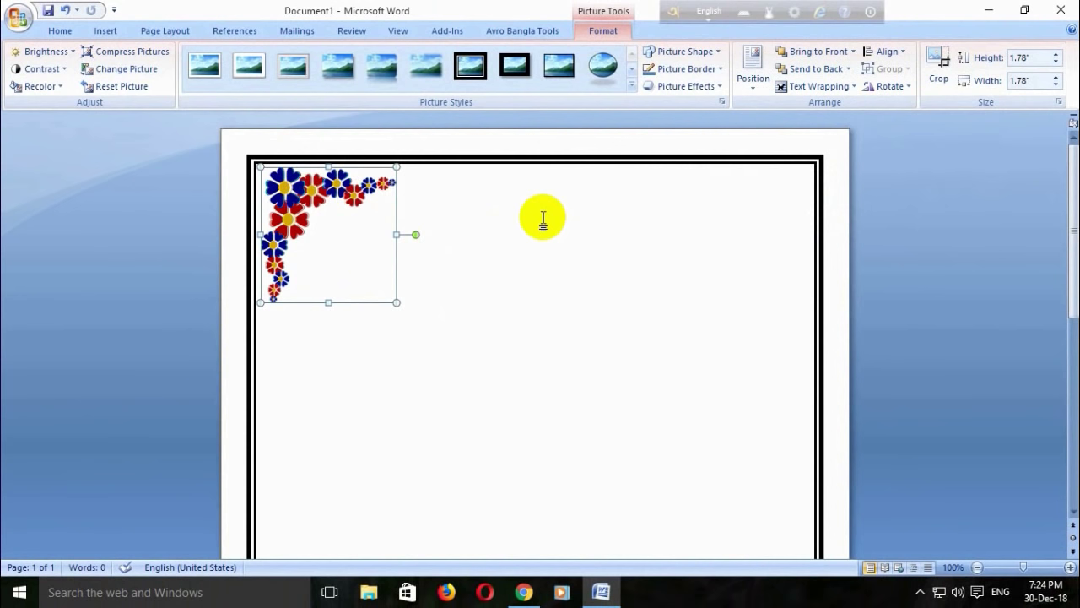
pyautogui.hotkey('ctrl', 'Left')
pyautogui.hotkey('ctrl', 'Left')
pyautogui.hotkey('ctrl', 'Left')
pyautogui.hotkey('ctrl', 'Left')
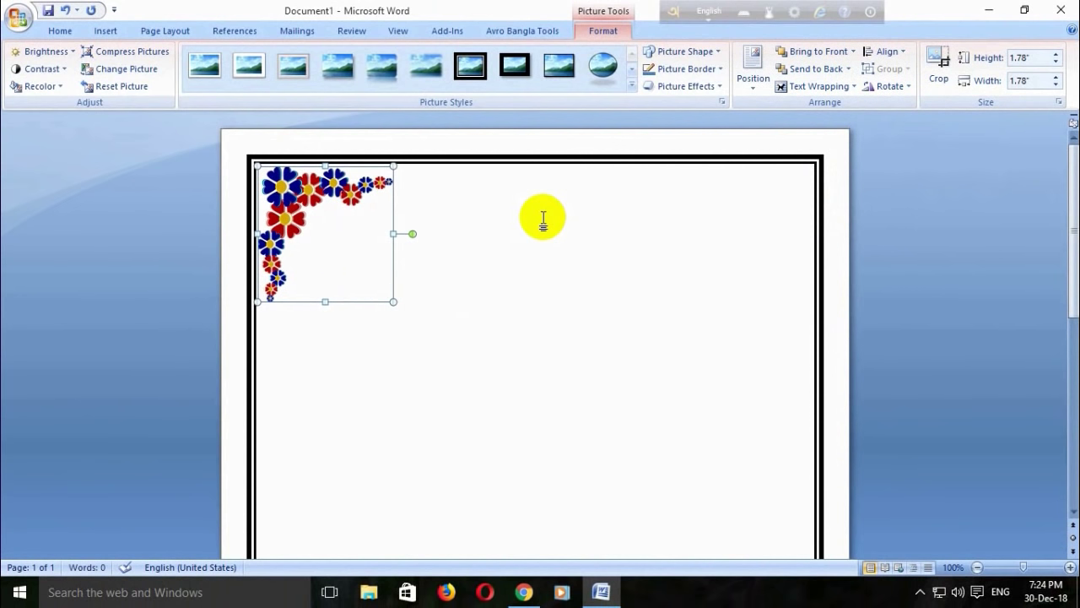
pyautogui.hotkey('ctrl', 'Left')
pyautogui.hotkey('ctrl', 'Left')
pyautogui.hotkey('ctrl', 'Left')
pyautogui.hotkey('ctrl', 'Left')
pyautogui.hotkey('ctrl', 'Left')
# Copy the flower picture and paste a duplicate near the top-right of the page
pyautogui.click(543, 263)
pyautogui.rightClick(311, 194)
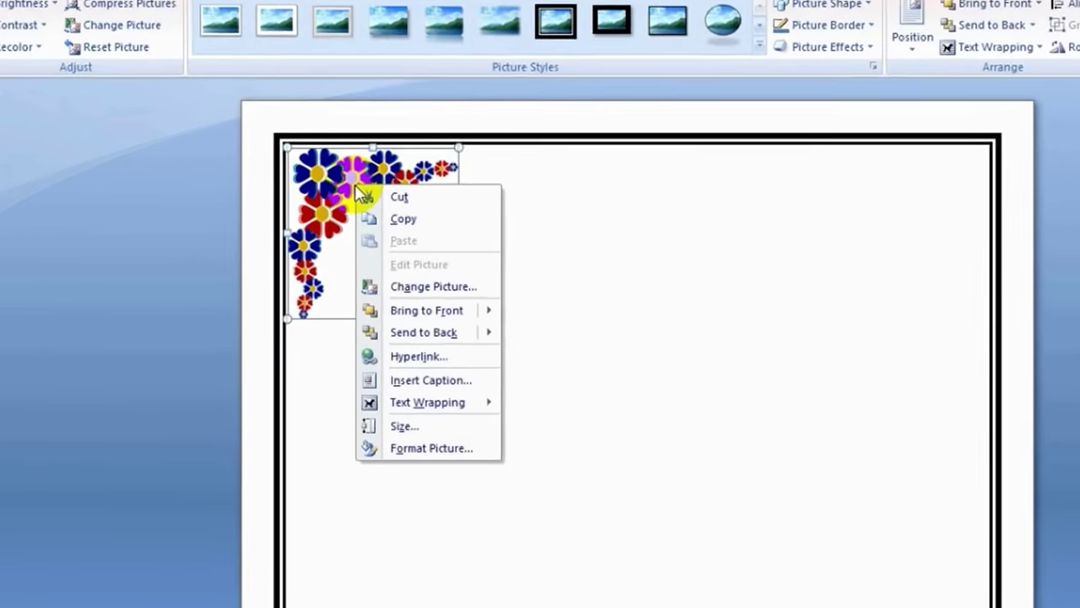
pyautogui.click(368, 227)
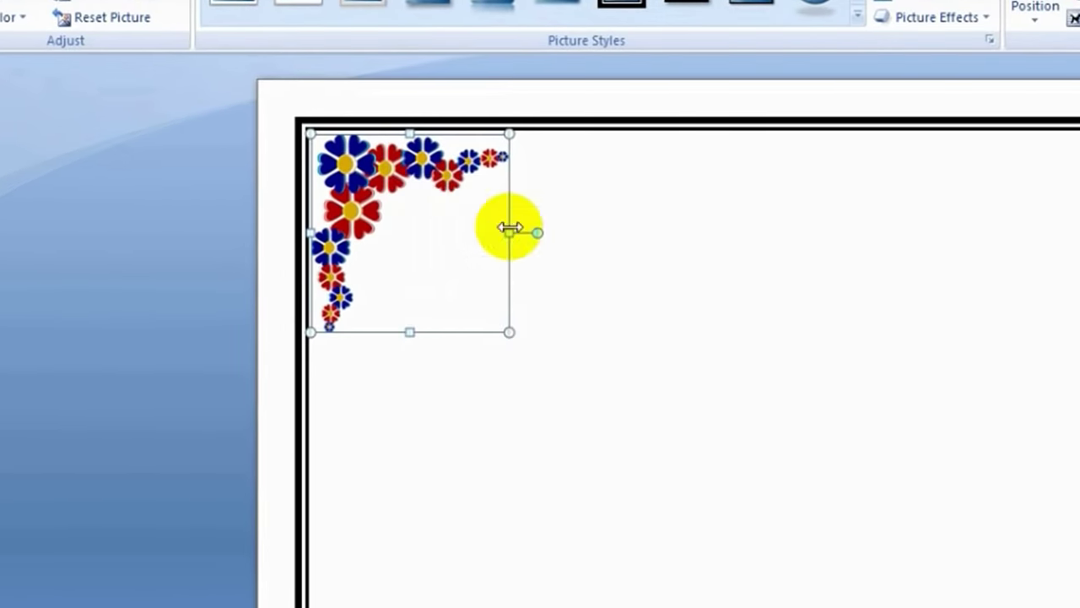
pyautogui.rightClick(629, 236)
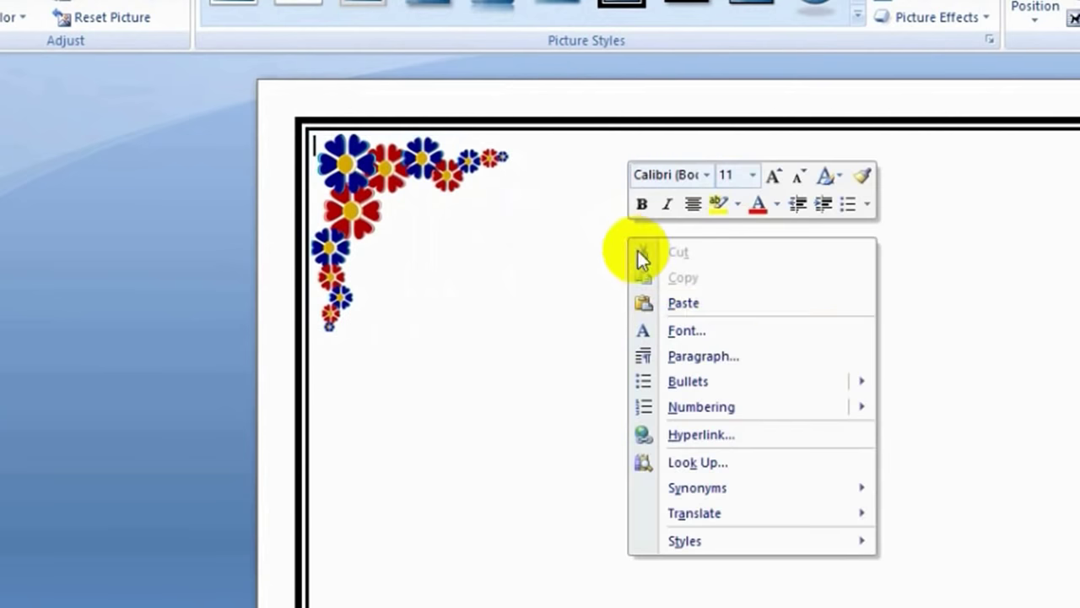
pyautogui.click(733, 309)
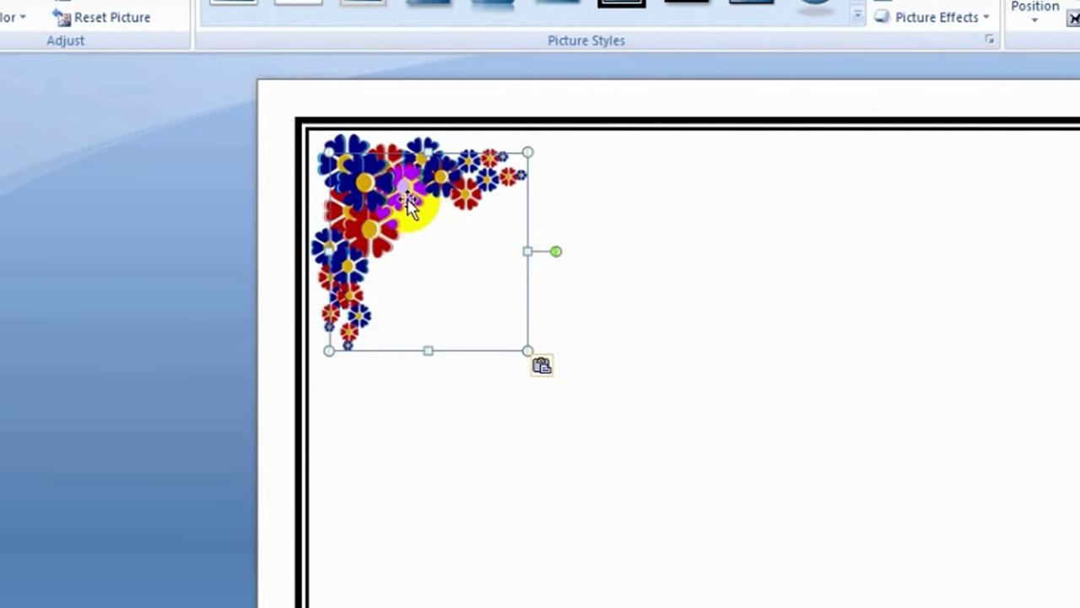
pyautogui.moveTo(408, 202); pyautogui.dragTo(824, 193)
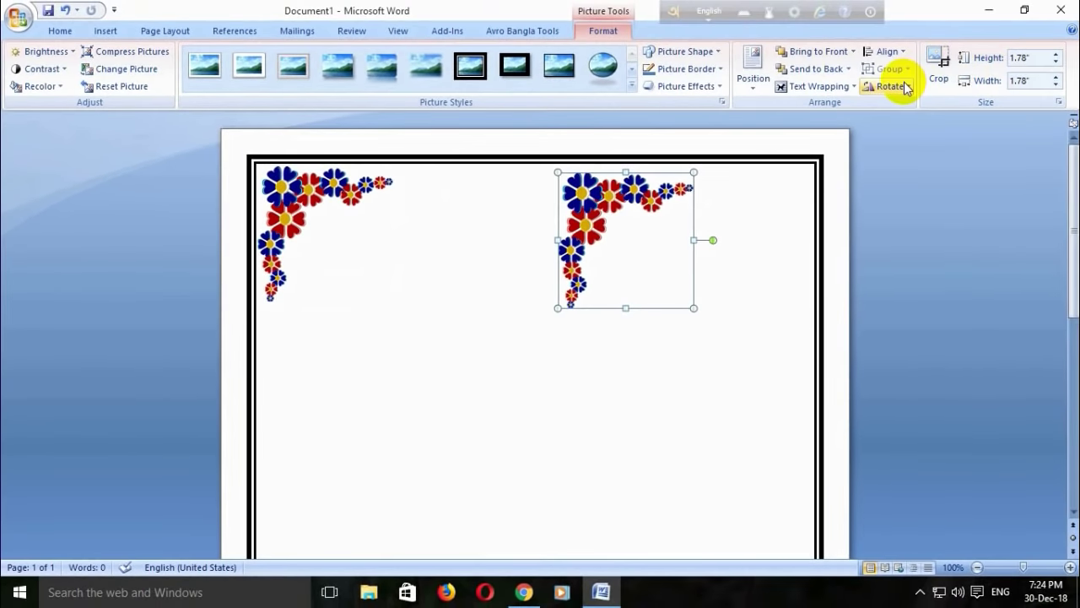
# Rotate the copy 90° right and fit it against the border in the top-right corner
pyautogui.click(904, 84)
pyautogui.click(949, 106)
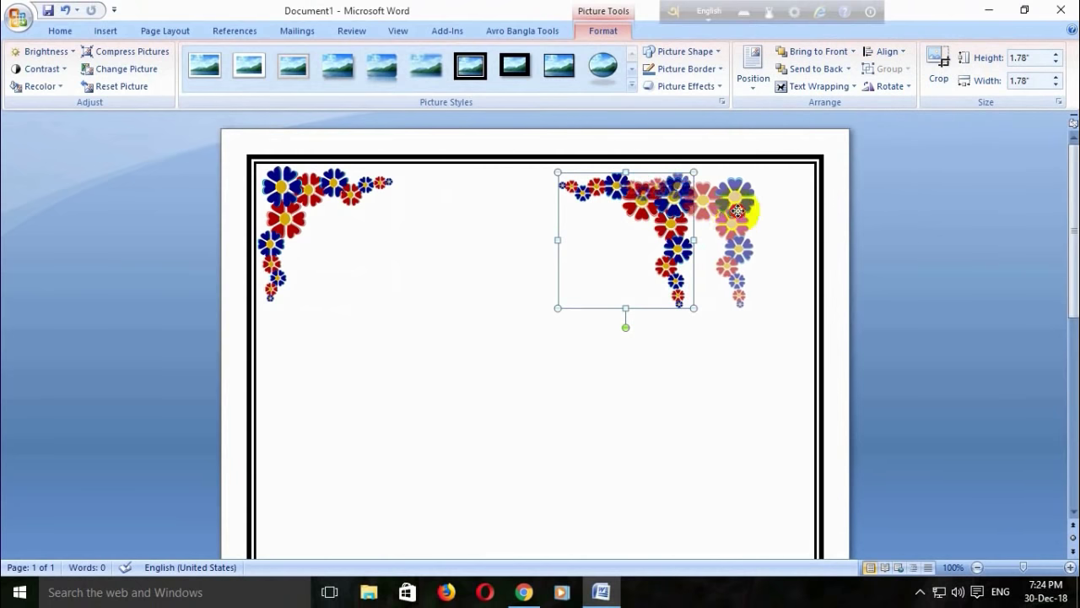
pyautogui.moveTo(668, 215); pyautogui.dragTo(779, 208)
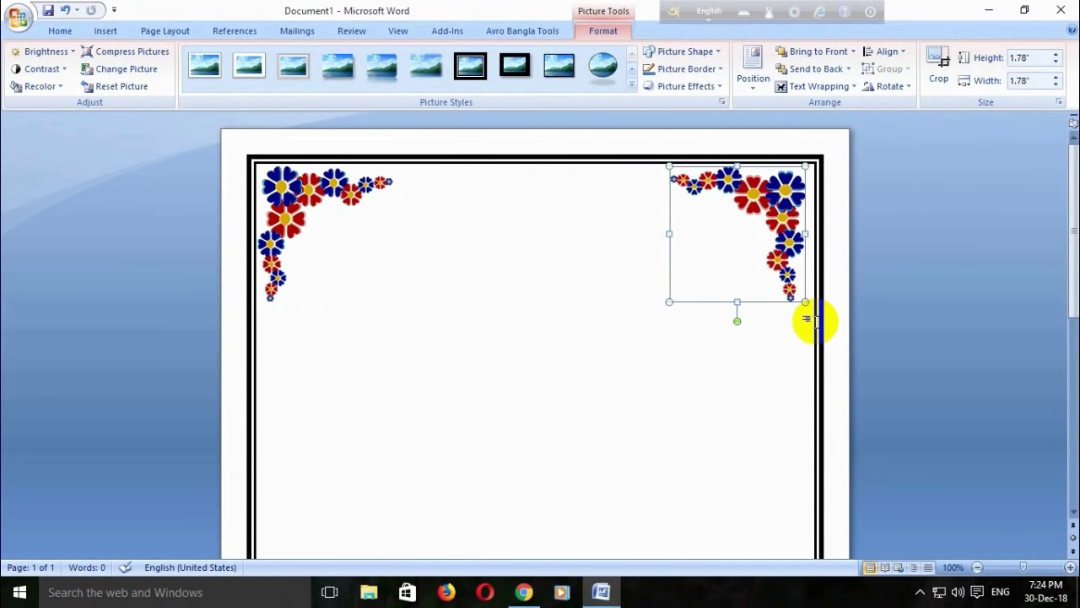
pyautogui.hotkey('ctrl', 'Right')
pyautogui.hotkey('ctrl', 'Right')
pyautogui.hotkey('ctrl', 'Right')
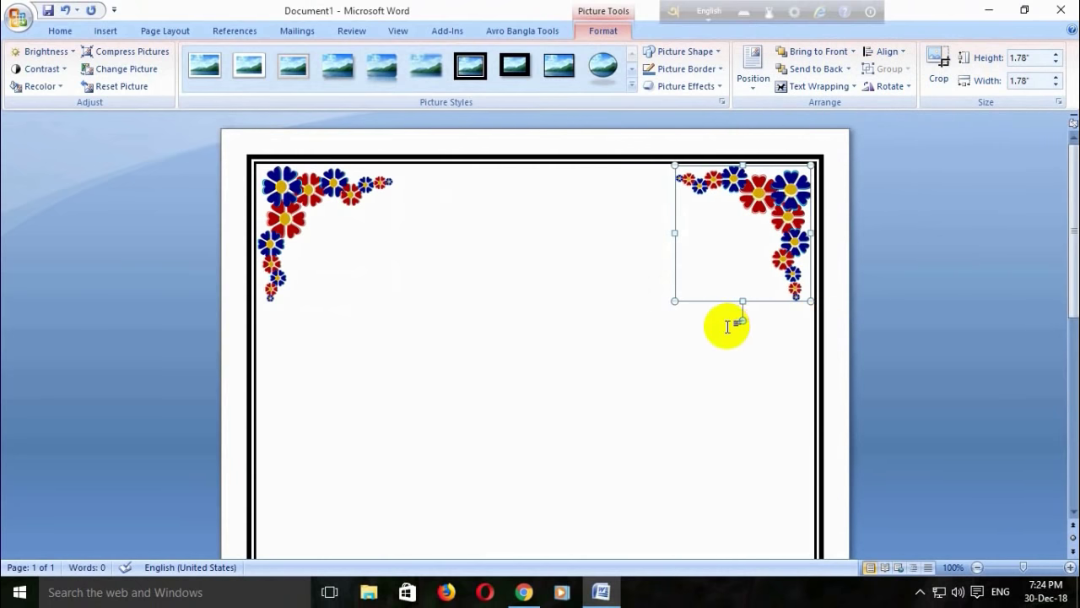
pyautogui.click(727, 327)
pyautogui.doubleClick(783, 196)
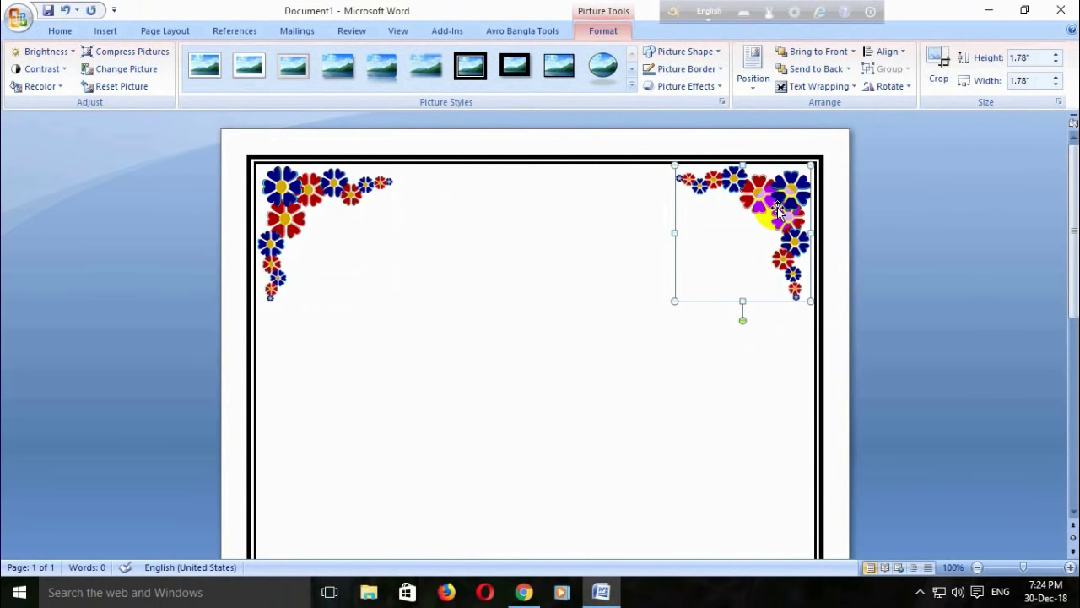
pyautogui.rightClick(778, 211)
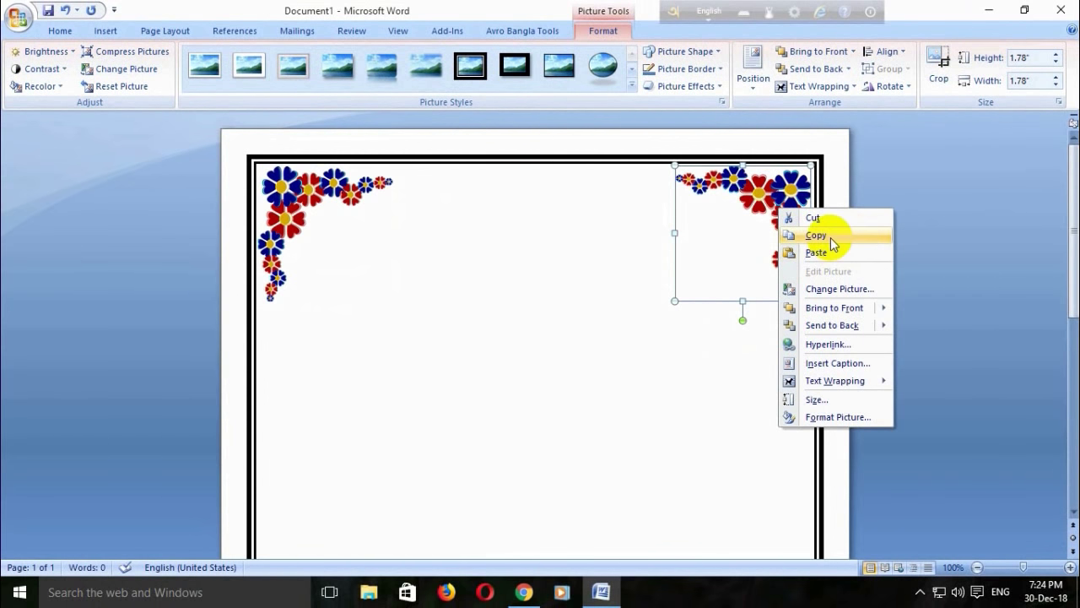
# Paste another copy of the top-right flower picture and drag it down the page
pyautogui.click(831, 237)
pyautogui.rightClick(615, 332)
pyautogui.click(665, 379)
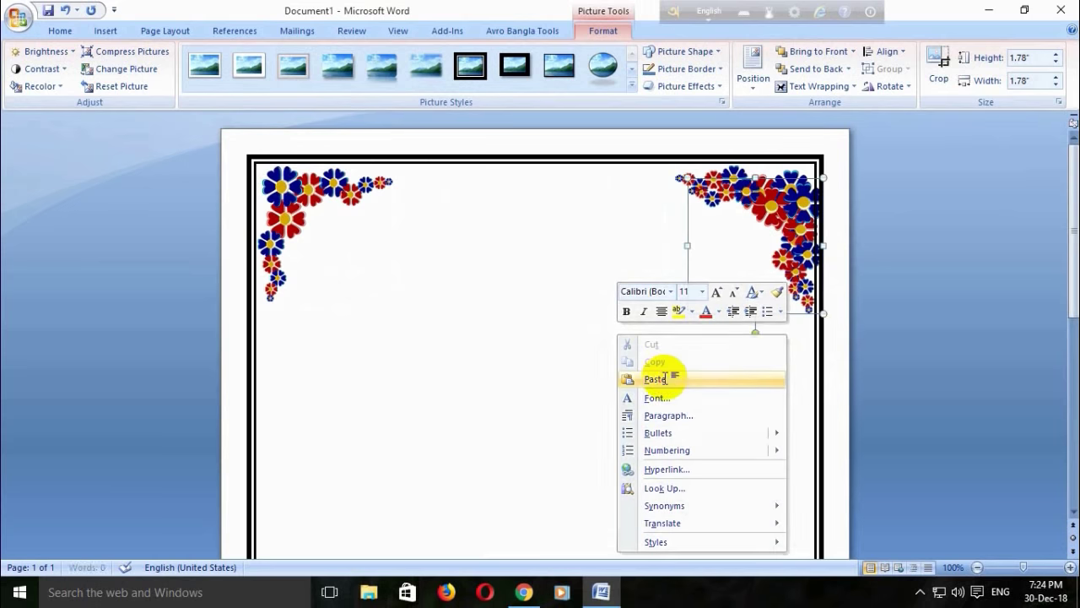
pyautogui.click(664, 379)
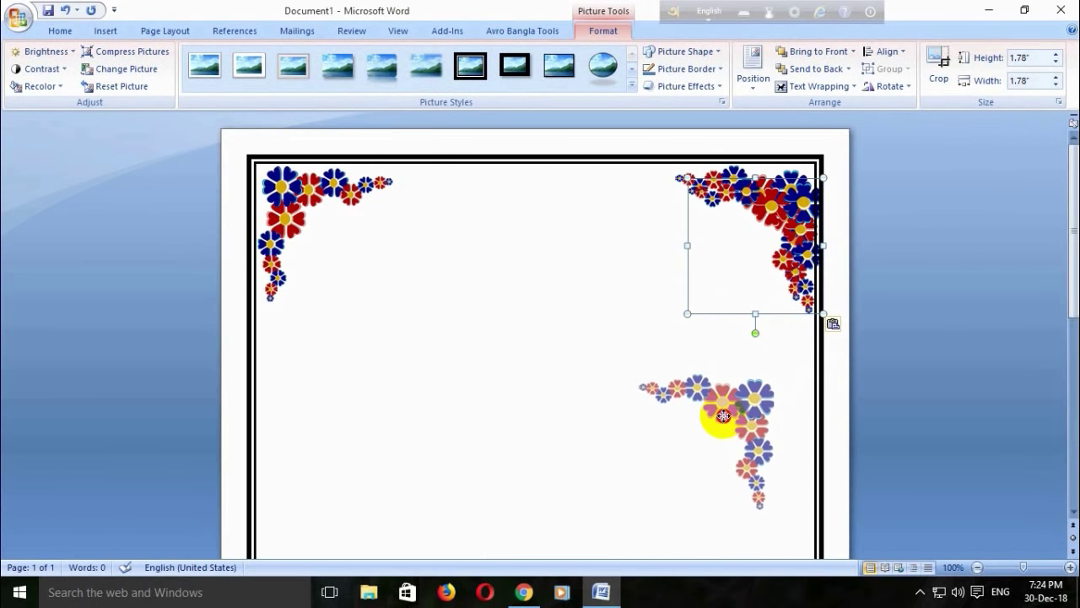
pyautogui.moveTo(772, 218); pyautogui.dragTo(721, 410)
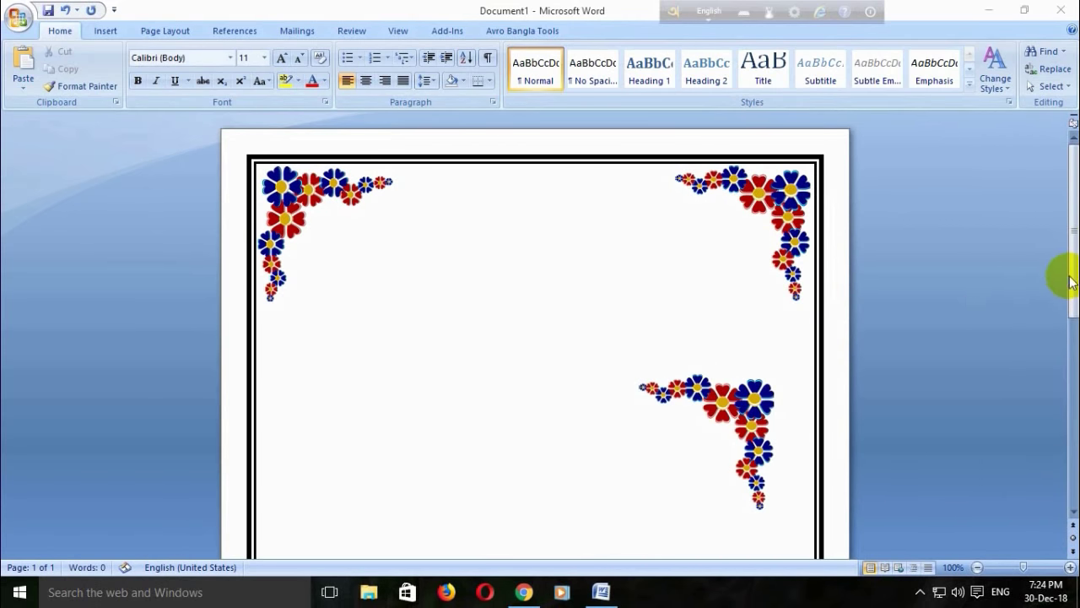
# Move the copy to the bottom-left corner and rotate it so flowers follow the left and bottom edges
pyautogui.scroll(-3, 1067, 278)
pyautogui.scroll(-3, 928, 253)
pyautogui.click(759, 221)
pyautogui.moveTo(759, 221); pyautogui.dragTo(776, 338)
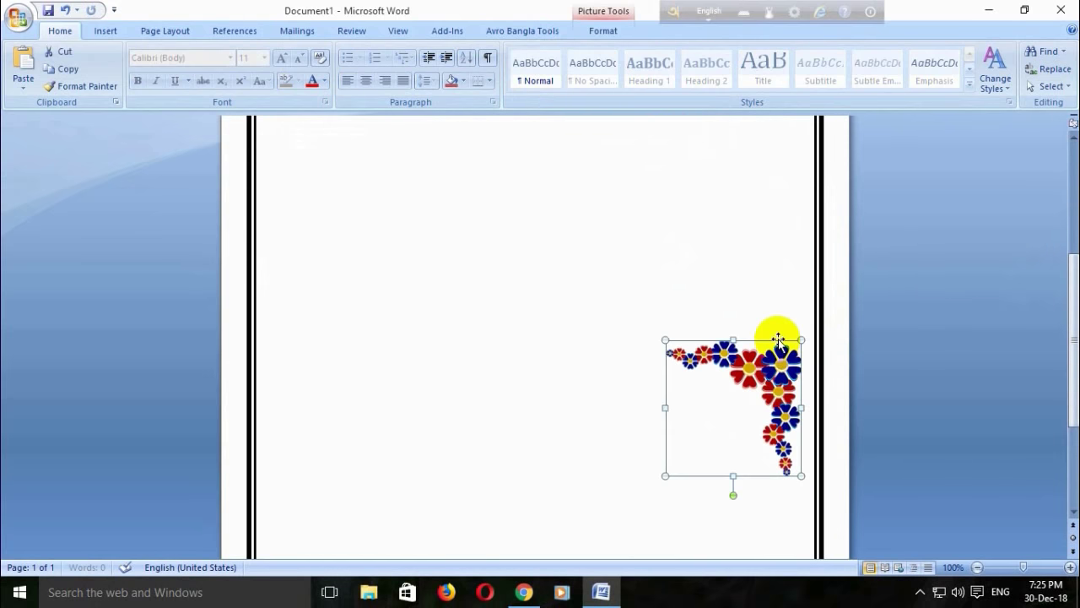
pyautogui.scroll(-3, 1065, 388)
pyautogui.moveTo(796, 238); pyautogui.dragTo(371, 417)
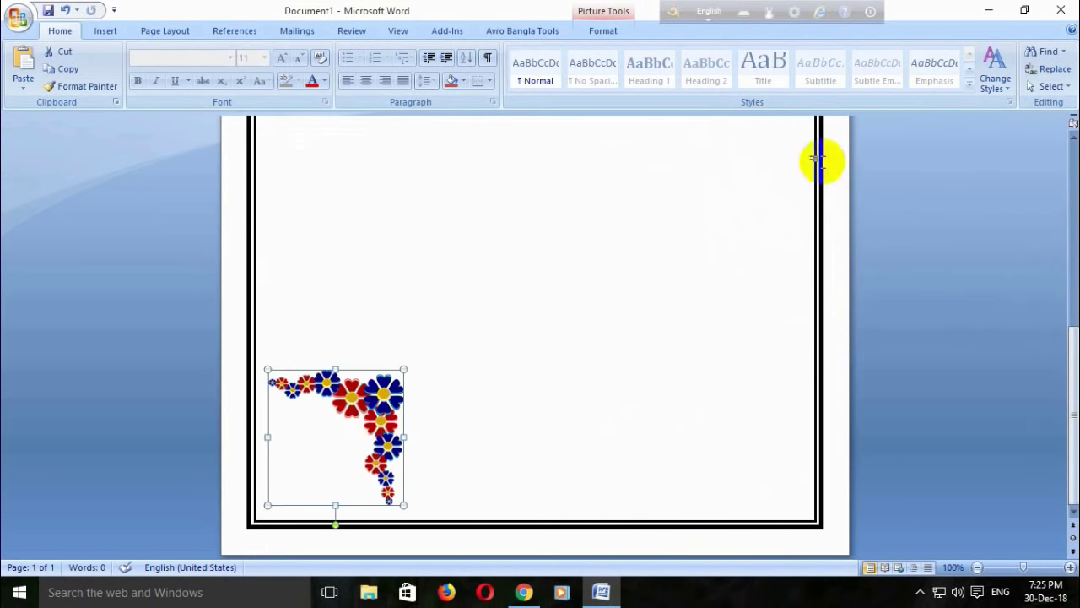
pyautogui.doubleClick(374, 394)
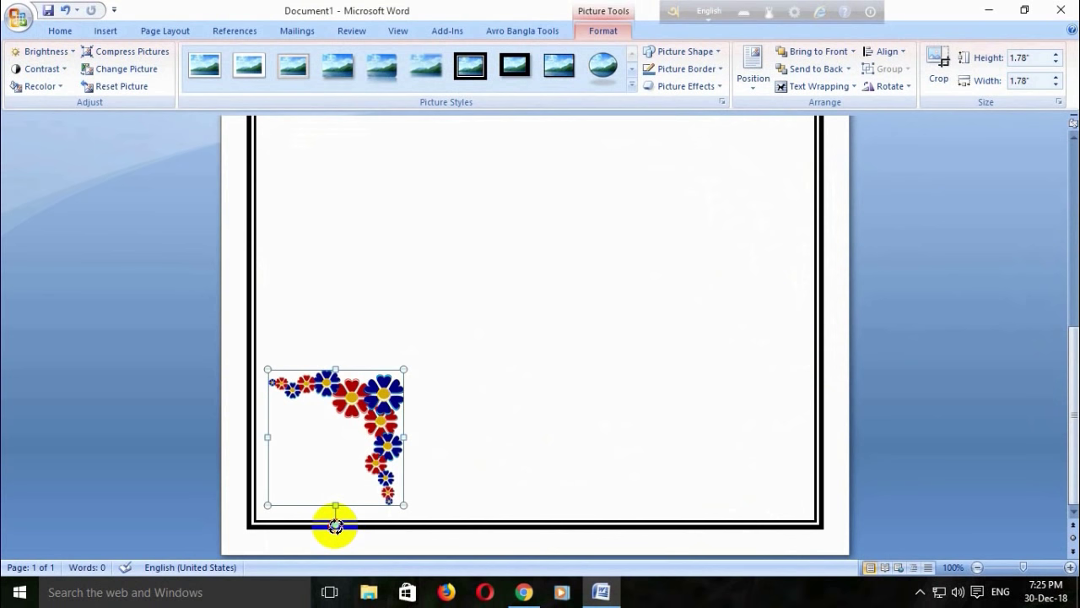
pyautogui.moveTo(334, 525)
pyautogui.mouseDown()
pyautogui.moveTo(372, 323)
pyautogui.moveTo(352, 321)
pyautogui.mouseUp()
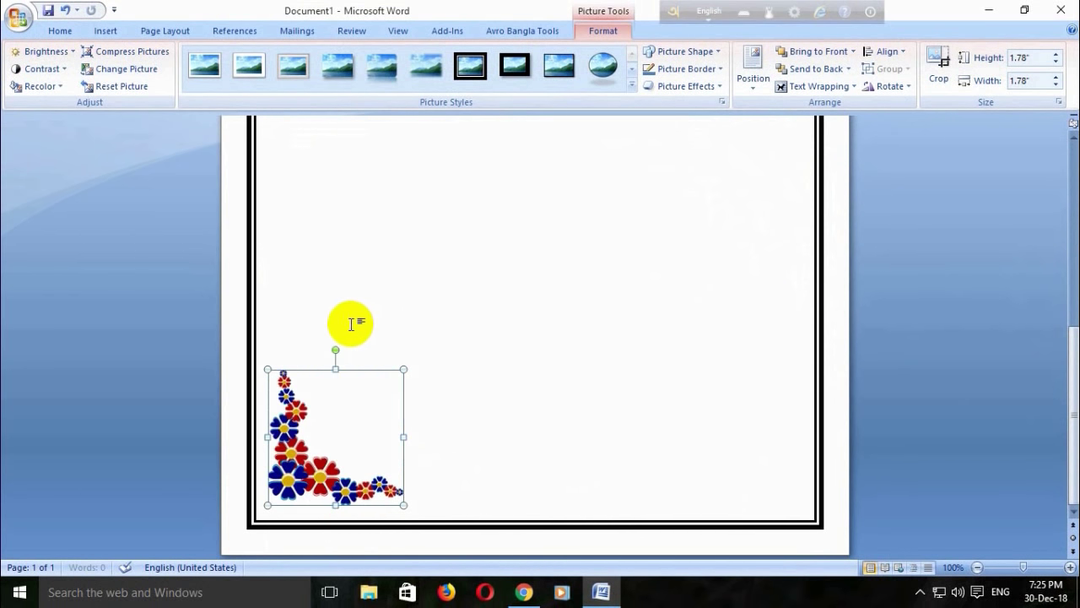
# Nudge the bottom-left flower picture left and down with the arrow keys toward the border corner
pyautogui.click(561, 339)
pyautogui.scroll(-8, 430, 439)
pyautogui.scroll(-1, 465, 330)
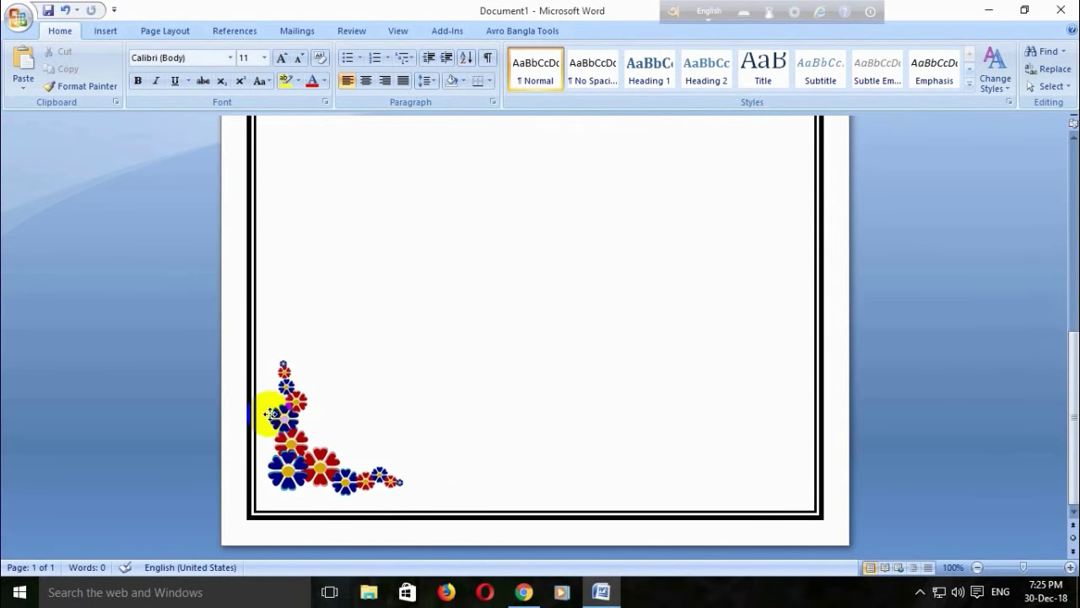
pyautogui.click(303, 428)
pyautogui.press('Left')
pyautogui.press('Left')
pyautogui.press('Left')
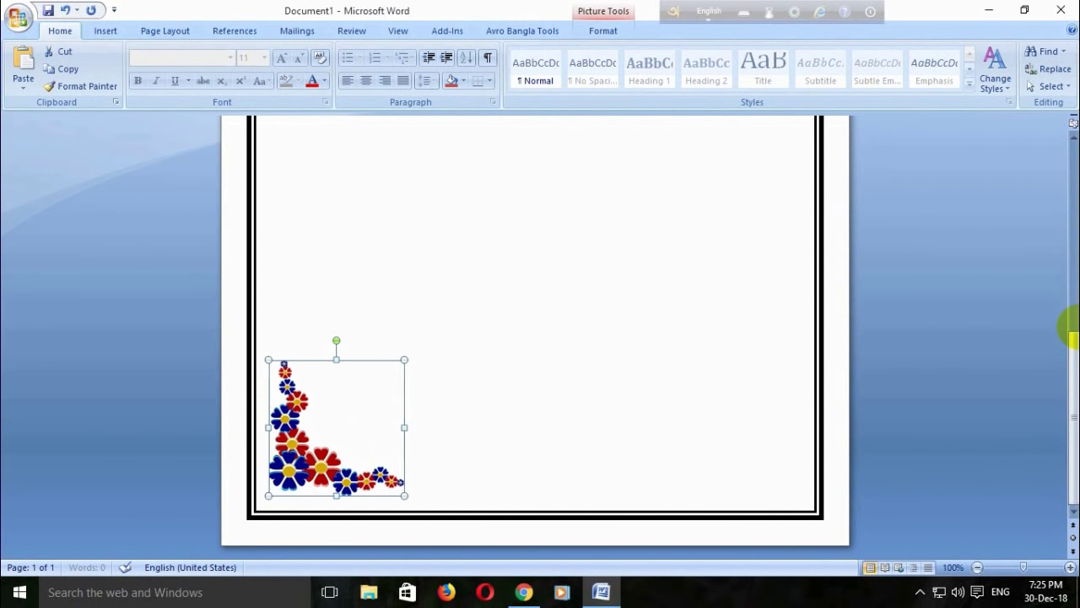
pyautogui.press('Left')
pyautogui.press('Down')
pyautogui.press('Down')
pyautogui.press('Left')
pyautogui.press('Down')
pyautogui.press('Down')
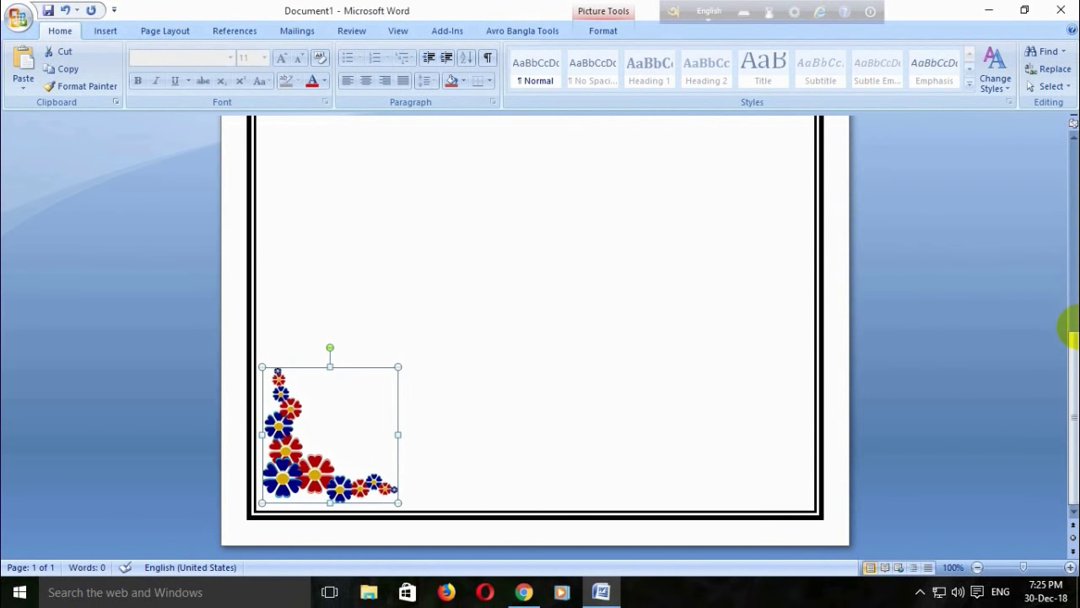
pyautogui.press('Down')
pyautogui.press('Left')
pyautogui.press('Left')
pyautogui.press('Down')
pyautogui.press('Down')
pyautogui.press('Right')
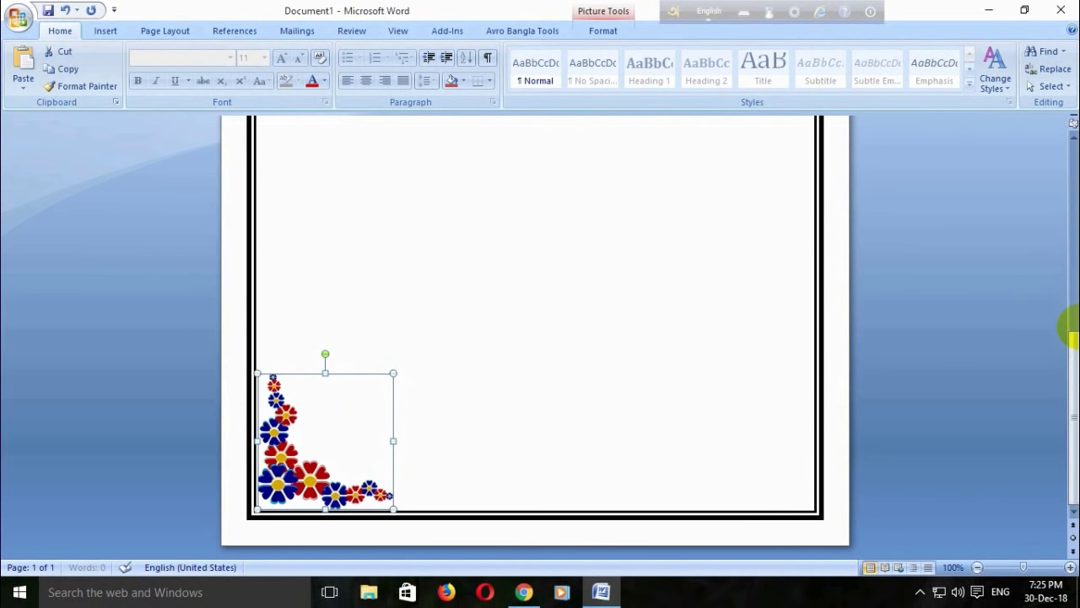
pyautogui.press('Right')
pyautogui.press('Down')
pyautogui.press('Up')
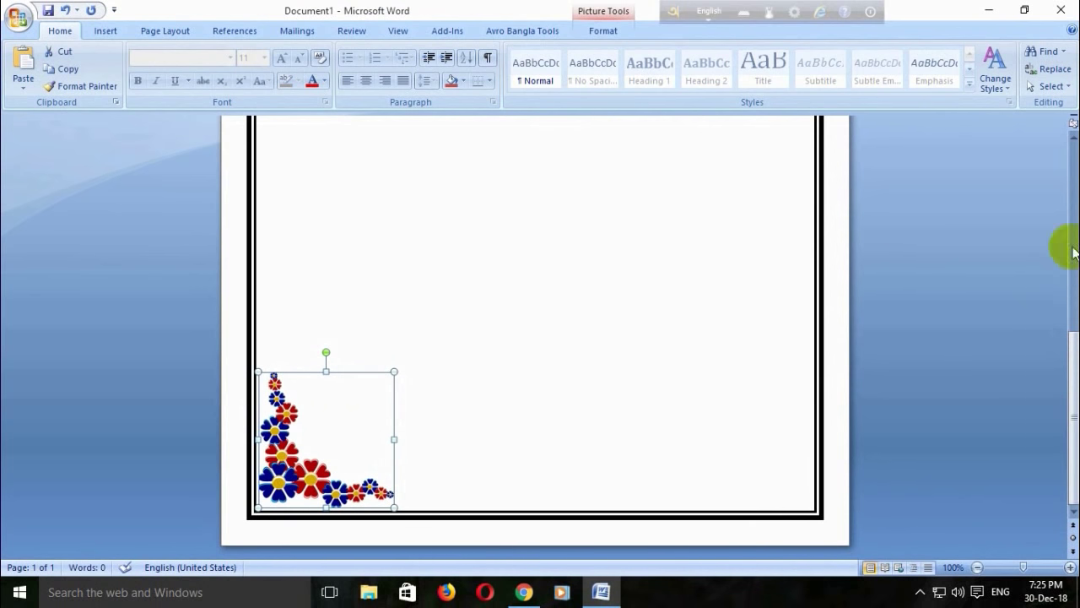
# Check the placement and nudge the bottom-left picture slightly down and right into the corner
pyautogui.click(620, 270)
pyautogui.scroll(-5, 413, 405)
pyautogui.scroll(-4, 433, 357)
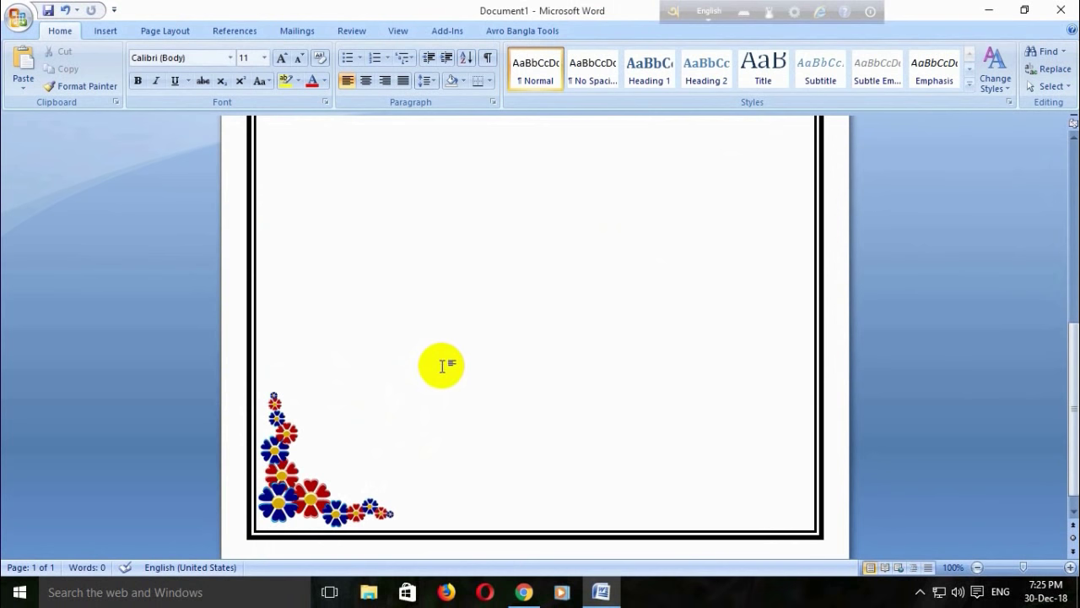
pyautogui.click(296, 485)
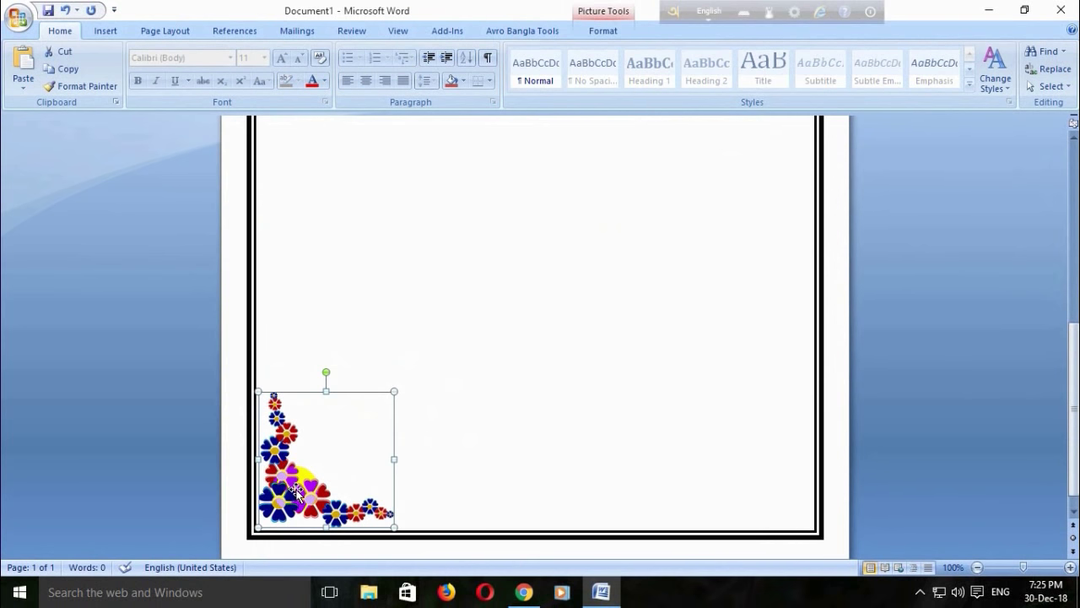
pyautogui.press('Down')
pyautogui.press('Down')
pyautogui.press('Right')
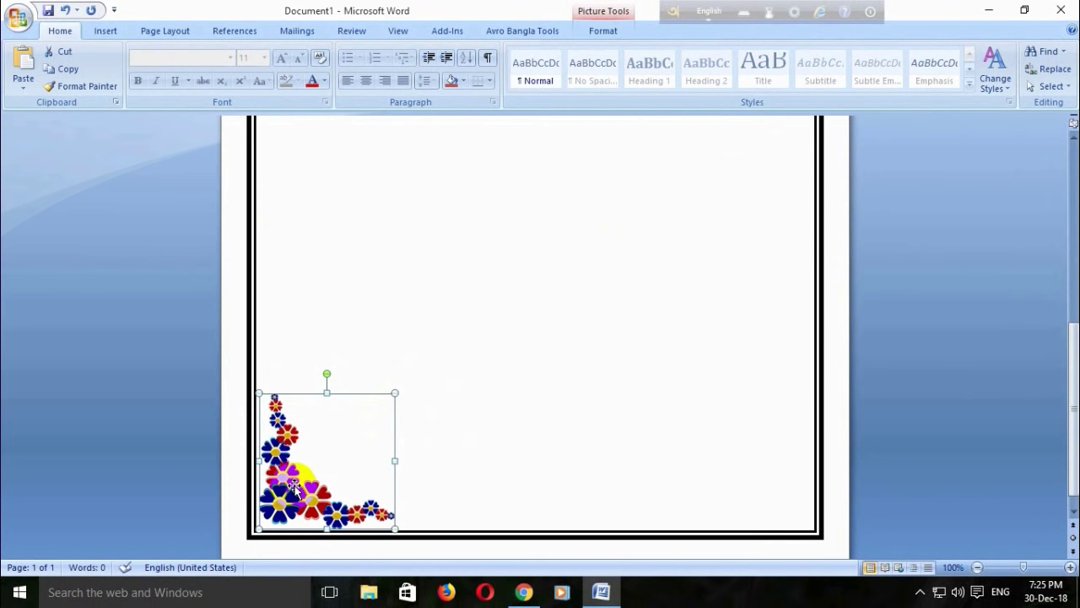
# Paste a fourth flower copy, rotate it 90° left, and move it to the bottom-right corner
pyautogui.rightClick(294, 485)
pyautogui.click(349, 306)
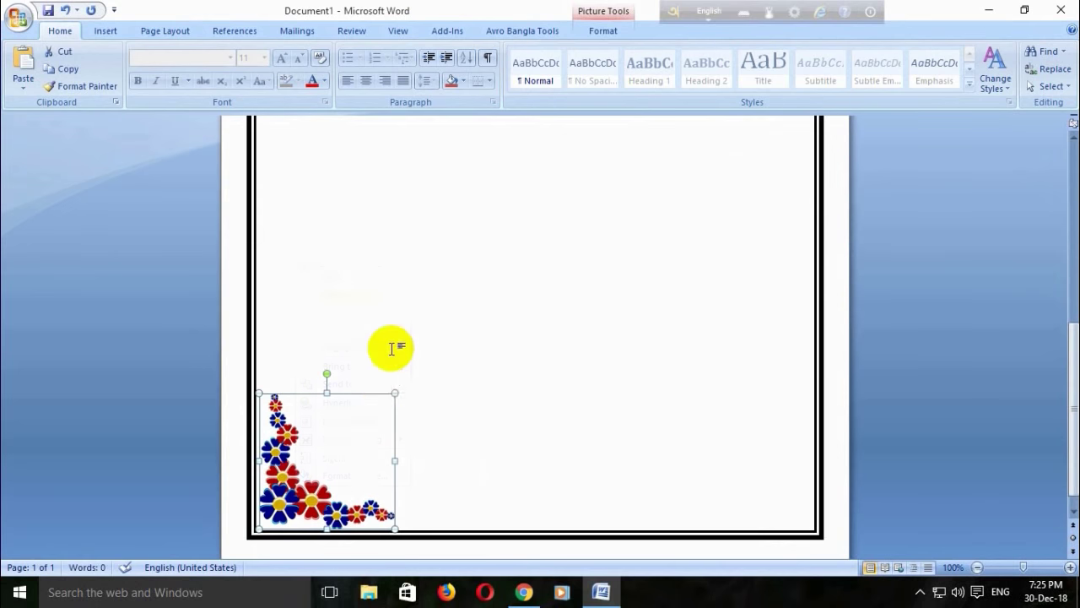
pyautogui.rightClick(488, 377)
pyautogui.click(550, 205)
pyautogui.moveTo(321, 441)
pyautogui.mouseDown()
pyautogui.moveTo(457, 462)
pyautogui.moveTo(675, 456)
pyautogui.moveTo(707, 427)
pyautogui.mouseUp()
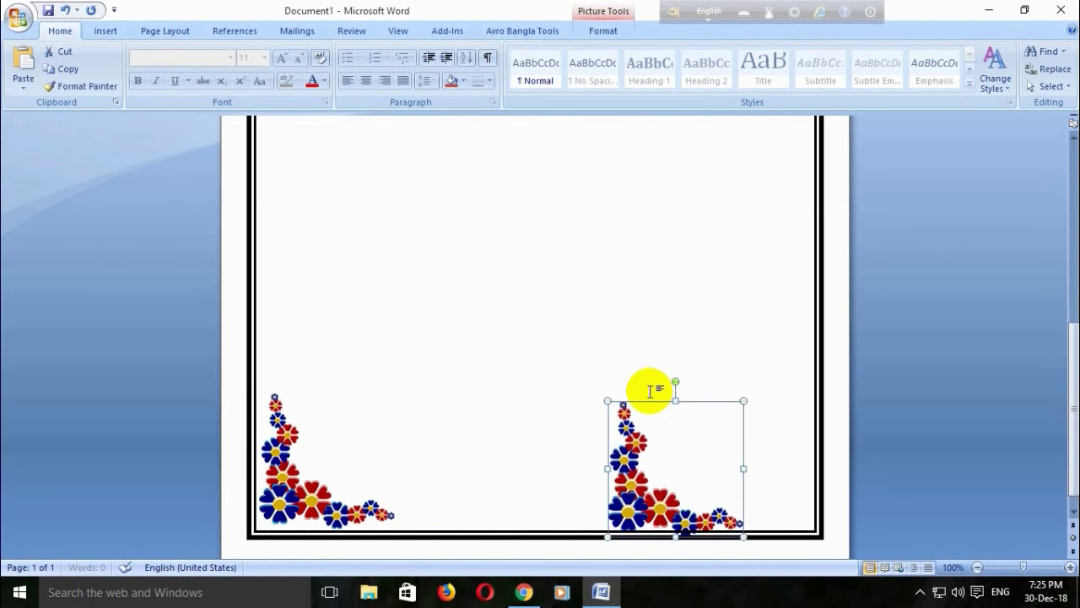
pyautogui.doubleClick(723, 473)
pyautogui.click(890, 85)
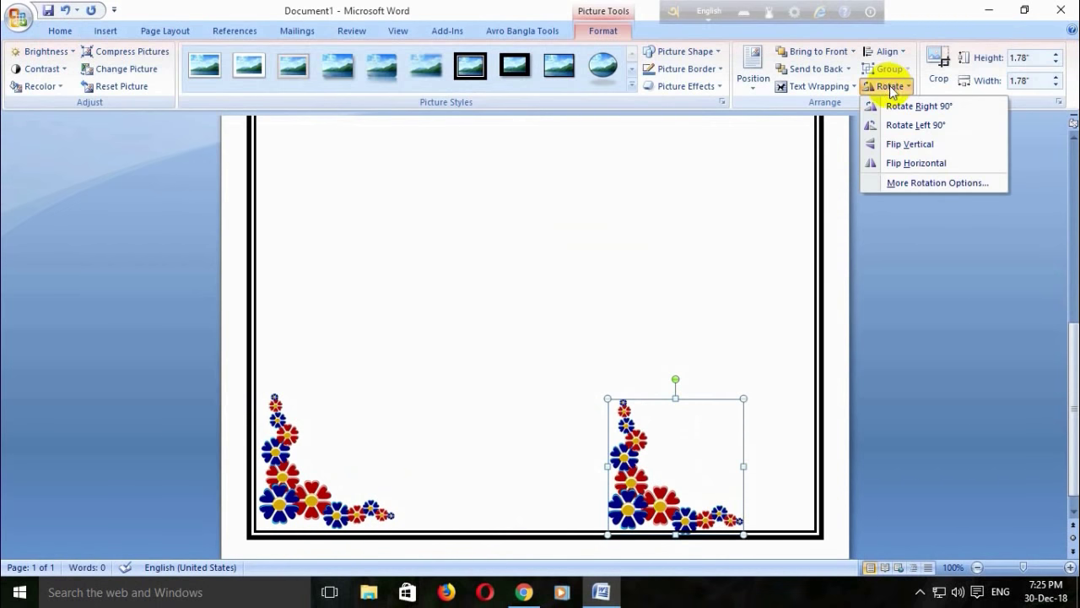
pyautogui.click(927, 127)
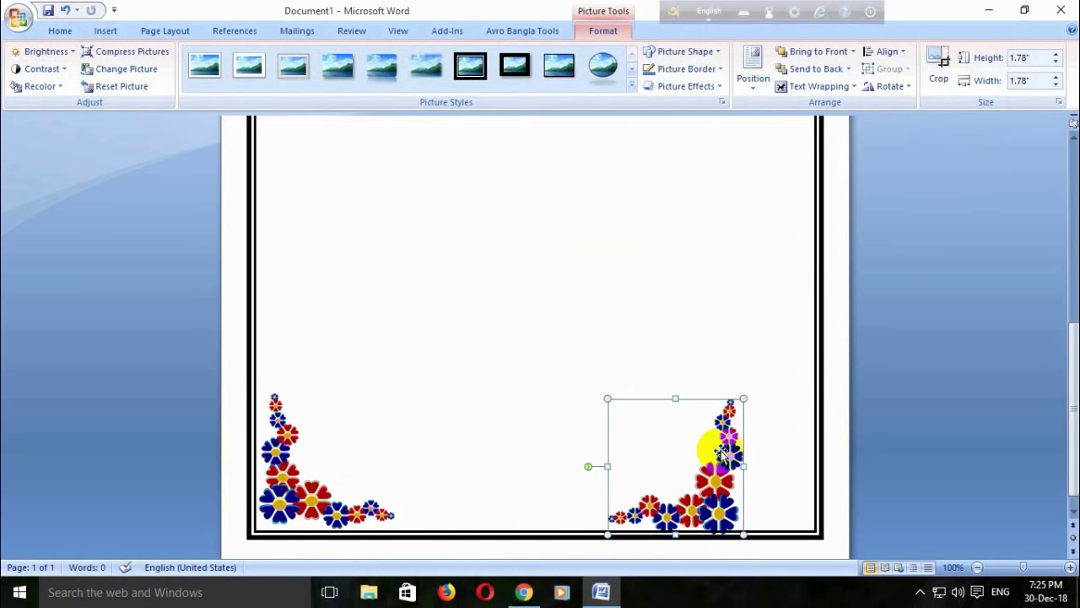
pyautogui.moveTo(700, 446); pyautogui.dragTo(775, 452)
pyautogui.click(658, 313)
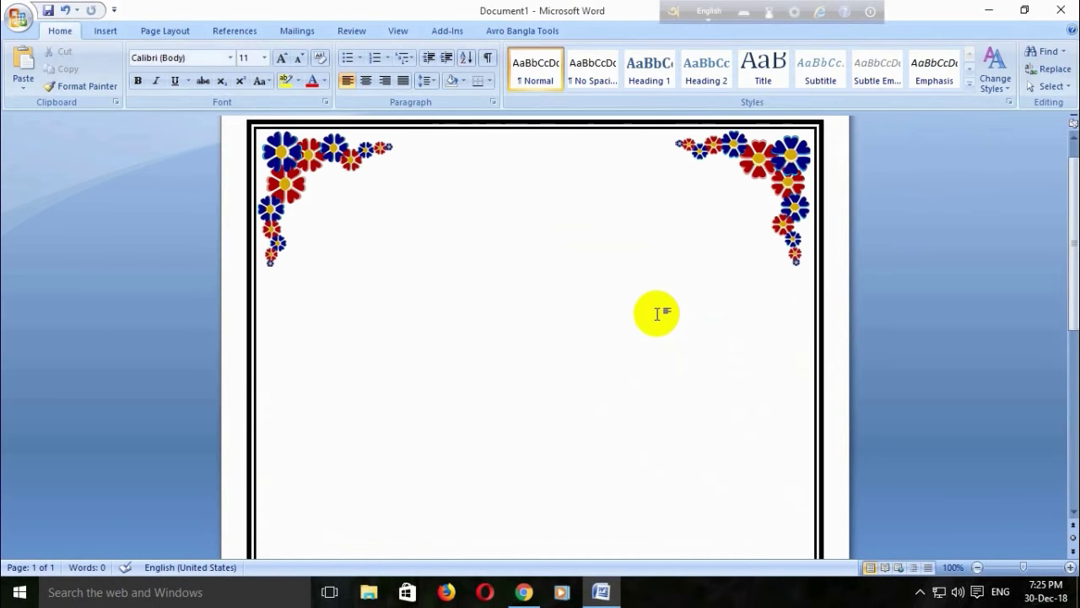
# Nudge the bottom-right flower right and down with the arrow keys until it sits snugly
pyautogui.scroll(-7, 658, 309)
pyautogui.scroll(-3, 762, 428)
pyautogui.click(788, 474)
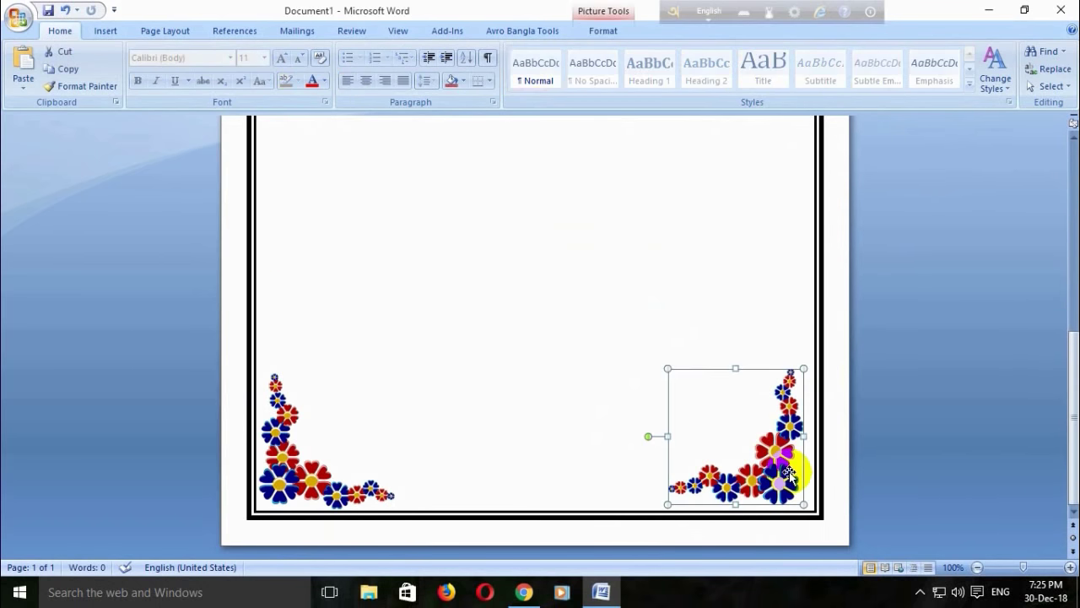
pyautogui.press('Right')
pyautogui.press('Down')
pyautogui.press('Right')
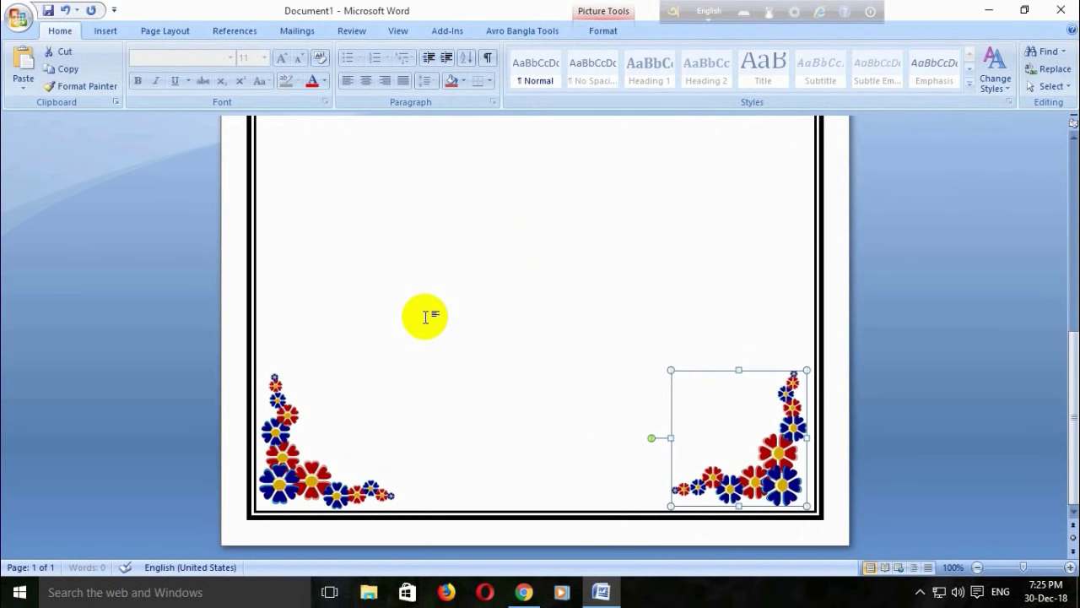
pyautogui.press('Down')
pyautogui.press('Right')
pyautogui.press('Right')
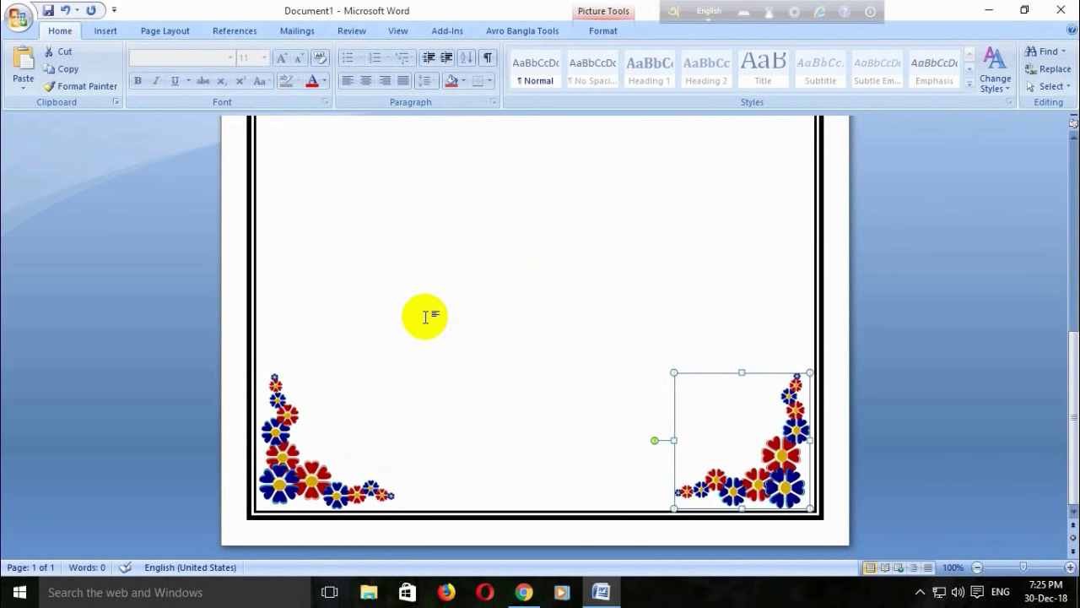
pyautogui.press('Down')
pyautogui.press('Right')
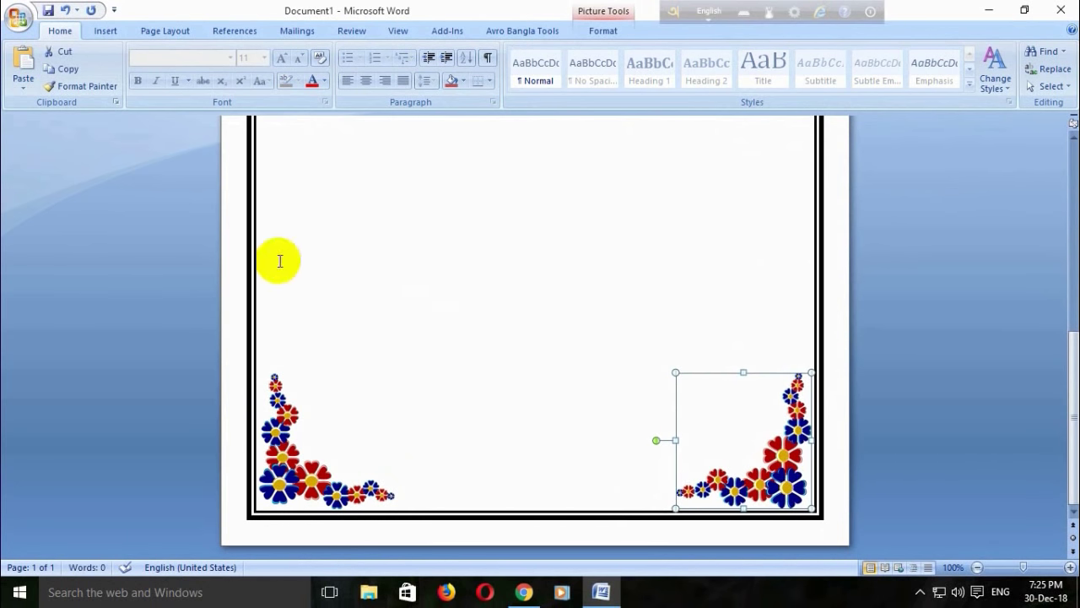
pyautogui.click(529, 228)
pyautogui.scroll(-5, 531, 278)
pyautogui.scroll(-3, 535, 264)
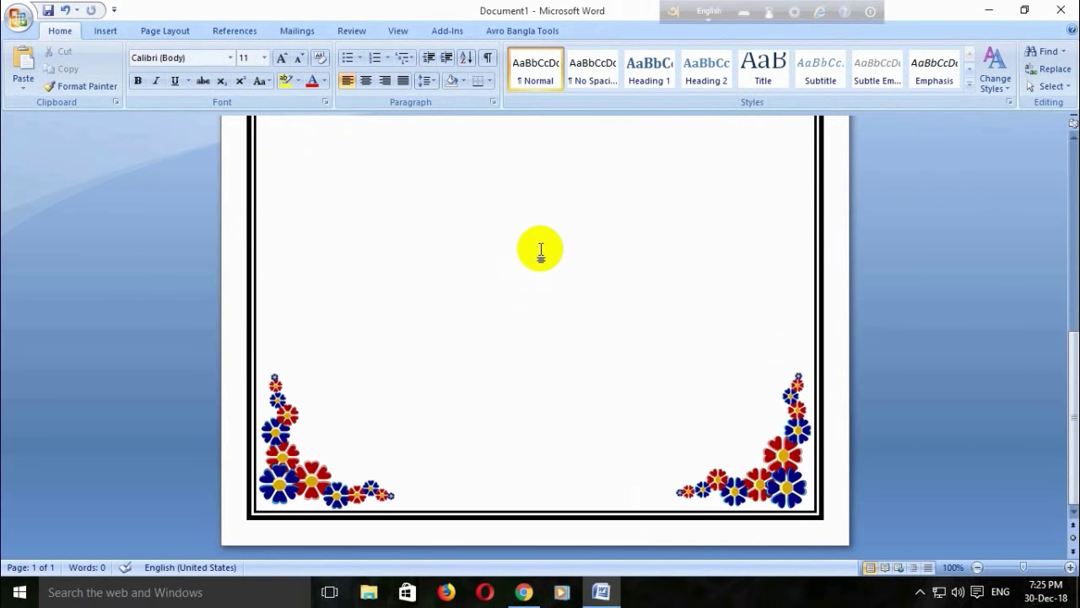
pyautogui.click(748, 469)
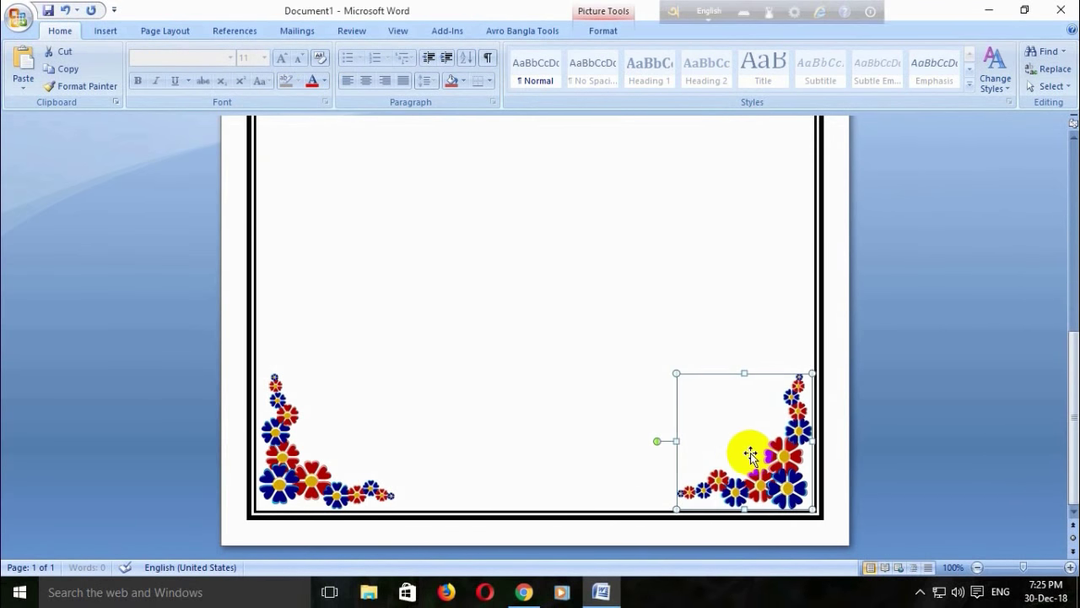
pyautogui.click(666, 321)
pyautogui.scroll(-5, 641, 308)
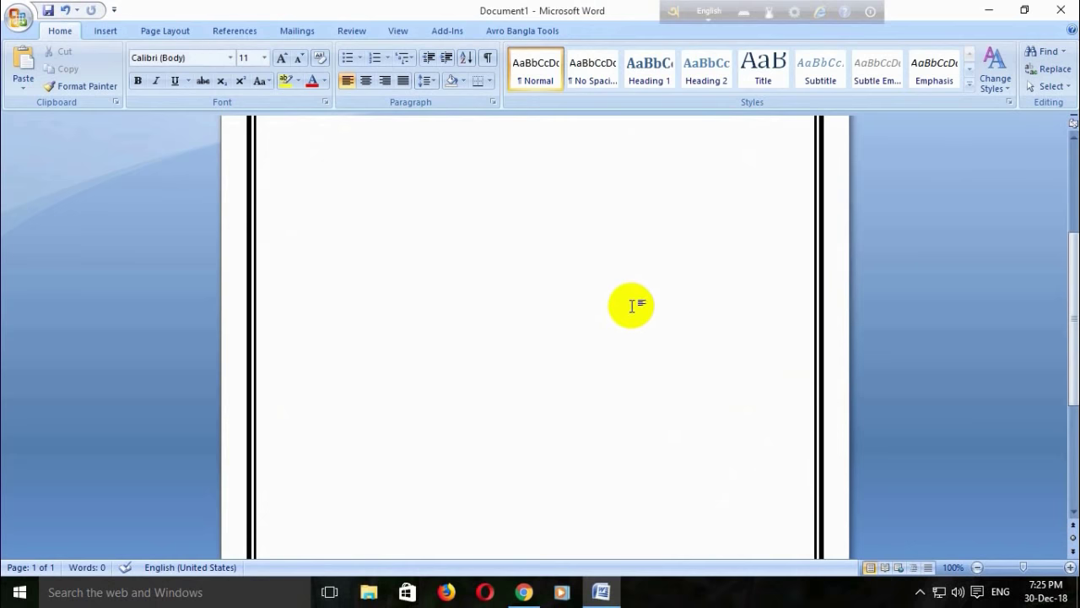
pyautogui.scroll(-4, 635, 301)
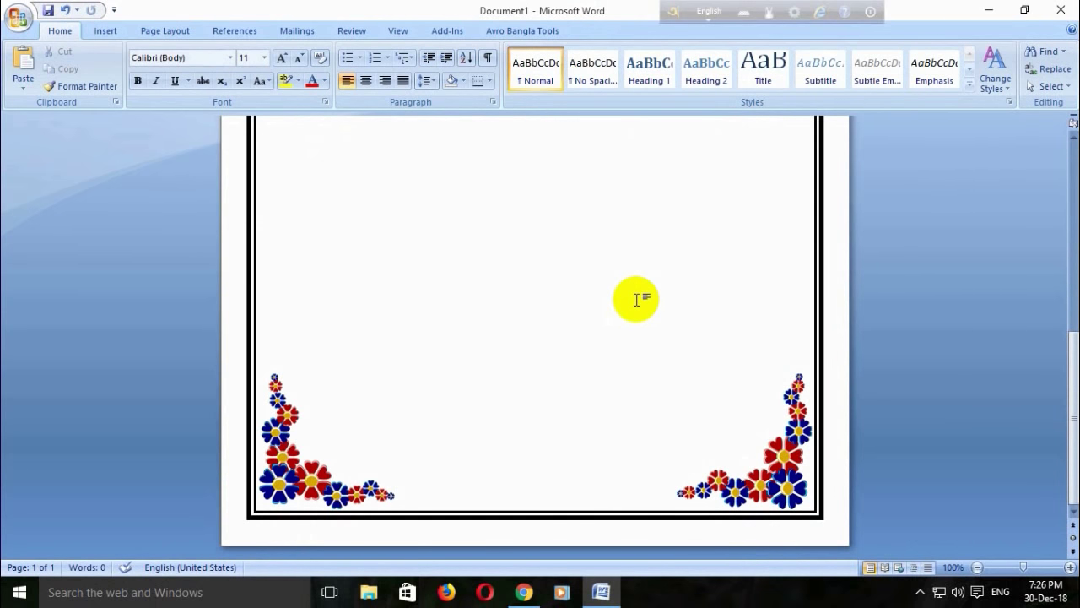
pyautogui.scroll(4, 625, 302)
pyautogui.scroll(5, 617, 304)
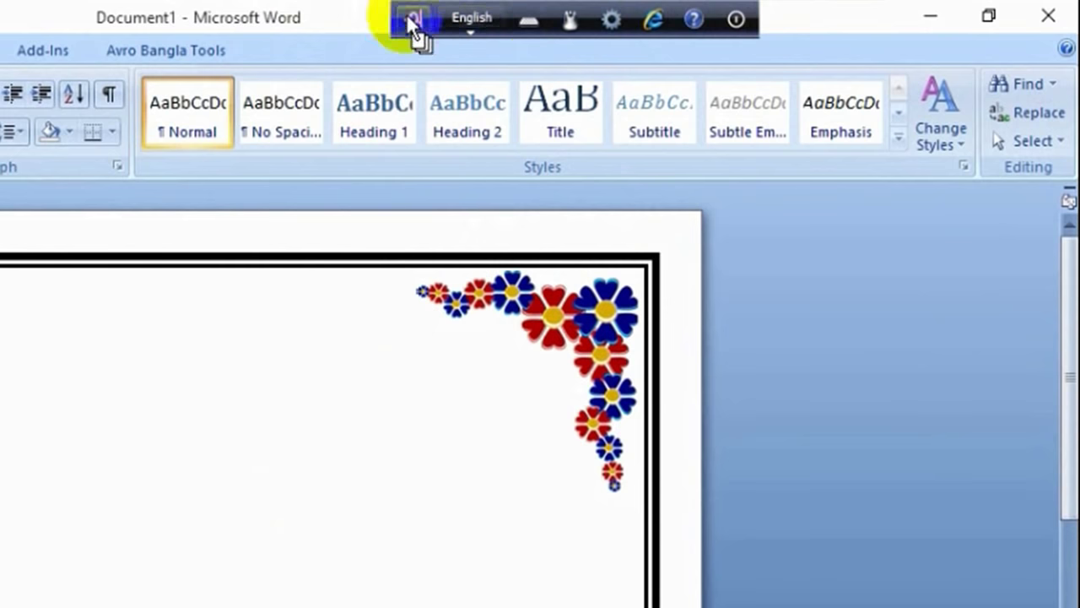
# Open Avro's Unicode to Bijoy converter beside the Avro Mouse keypad, with its Unicode box active
pyautogui.click(611, 22)
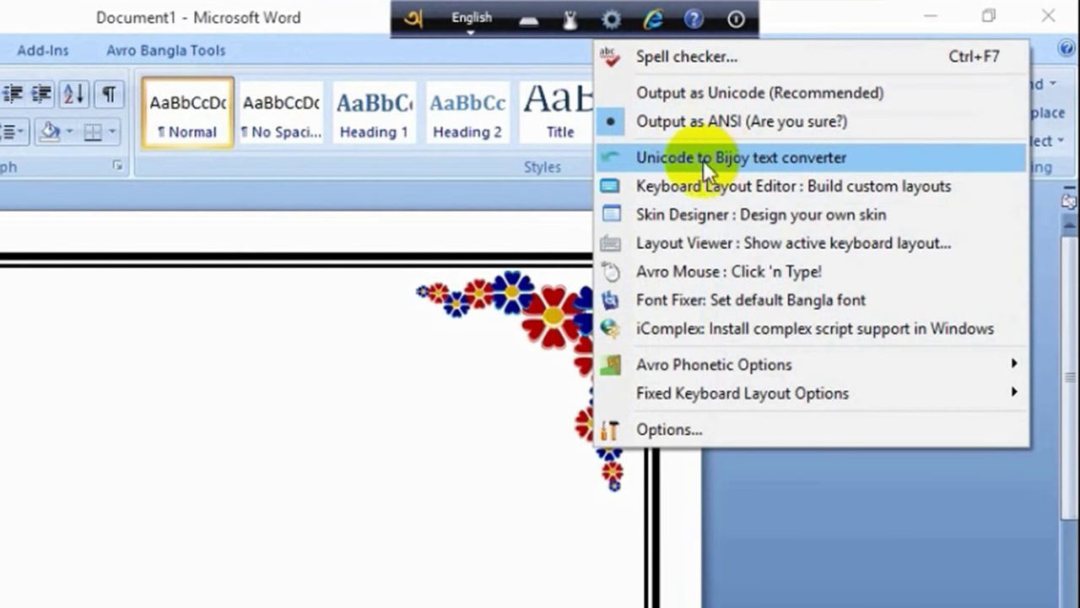
pyautogui.click(775, 156)
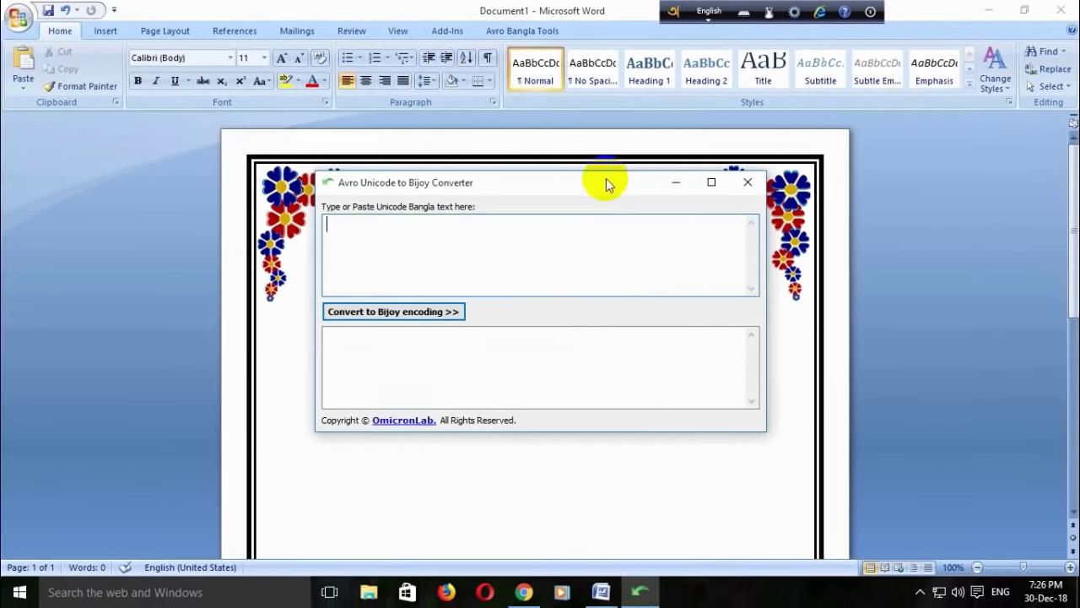
pyautogui.moveTo(606, 182); pyautogui.dragTo(897, 124)
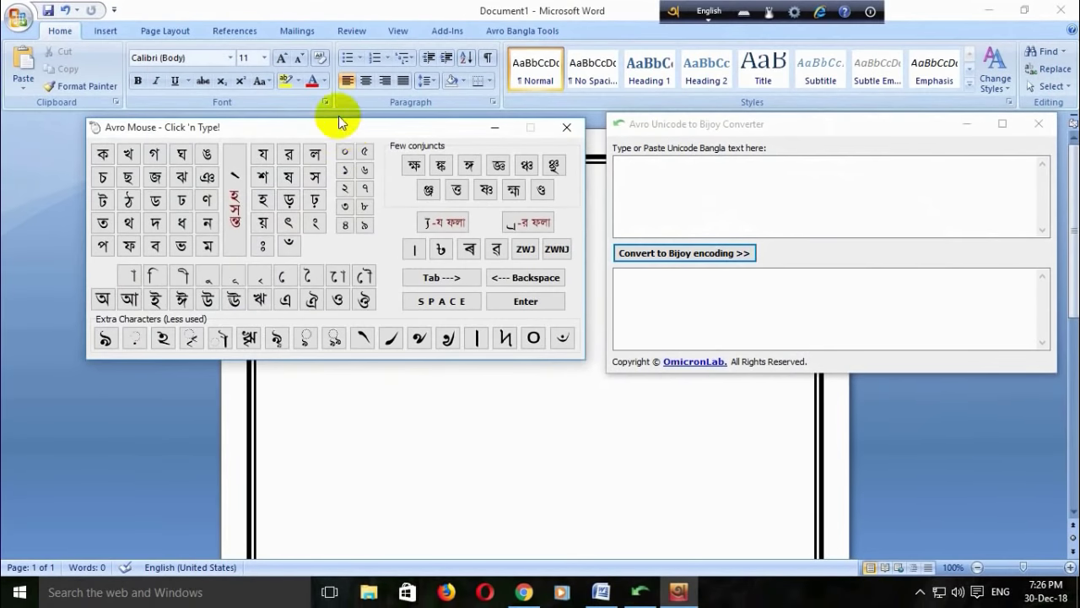
pyautogui.moveTo(338, 122); pyautogui.dragTo(305, 99)
pyautogui.click(647, 211)
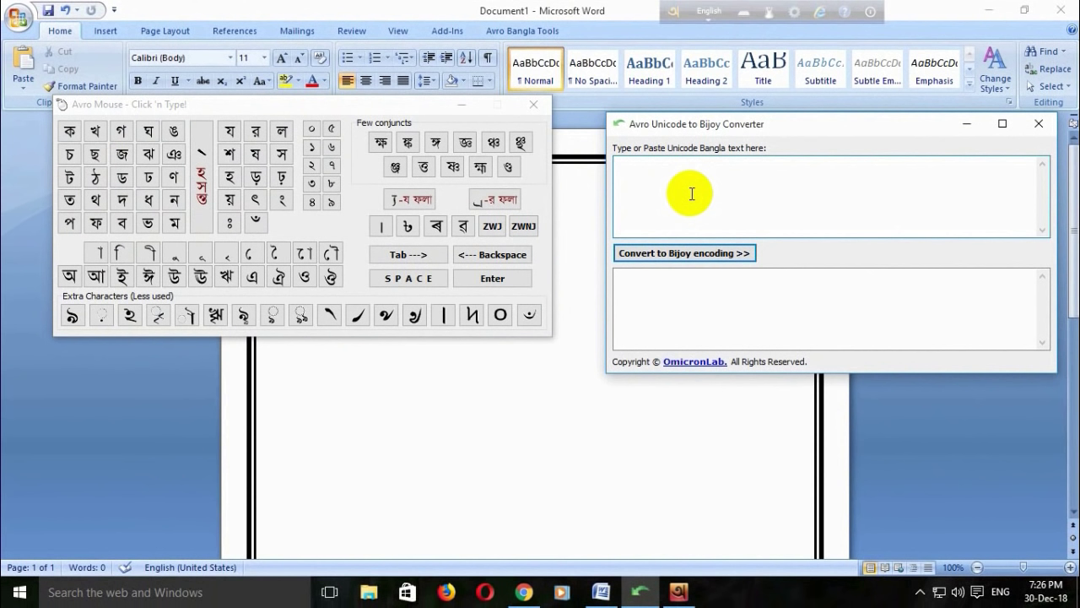
# Enter ভালুকা উচ্চ into the converter's Unicode box with the Avro Mouse keypad
pyautogui.click(148, 223)
pyautogui.click(98, 254)
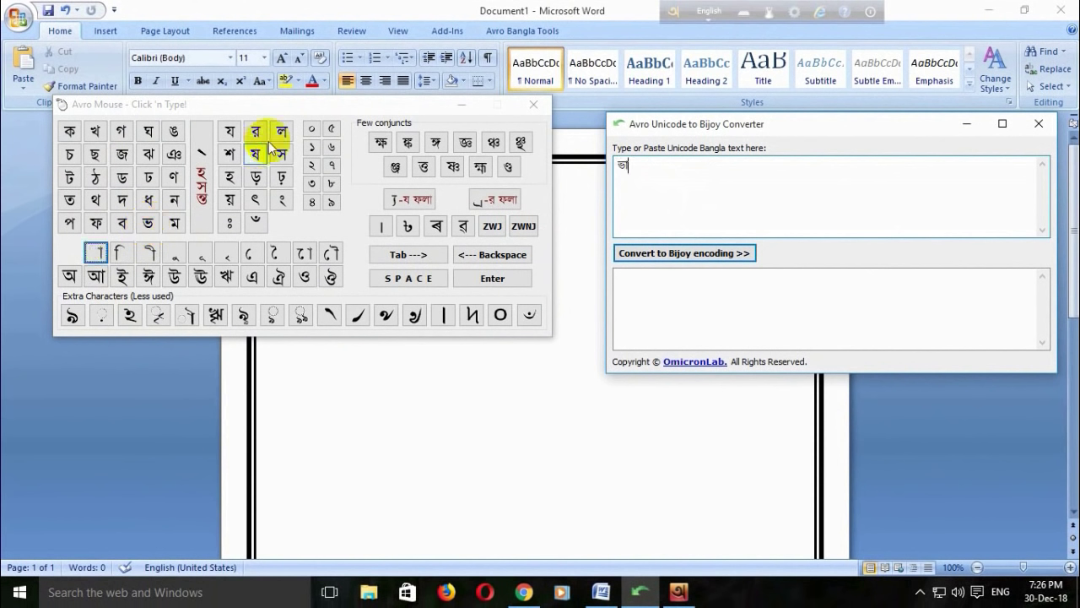
pyautogui.click(282, 130)
pyautogui.click(176, 253)
pyautogui.click(69, 130)
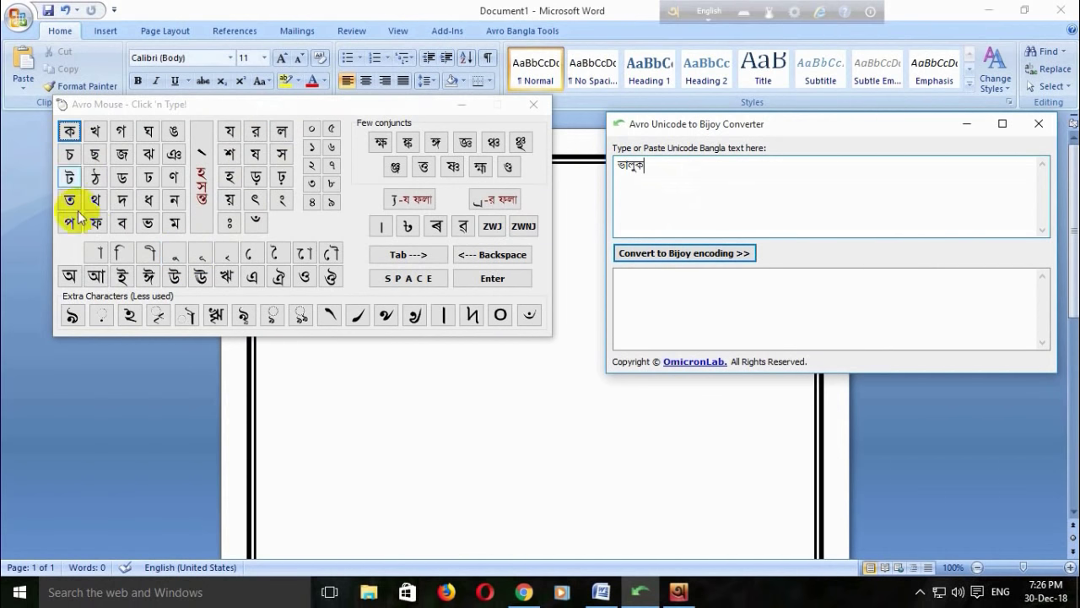
pyautogui.click(98, 253)
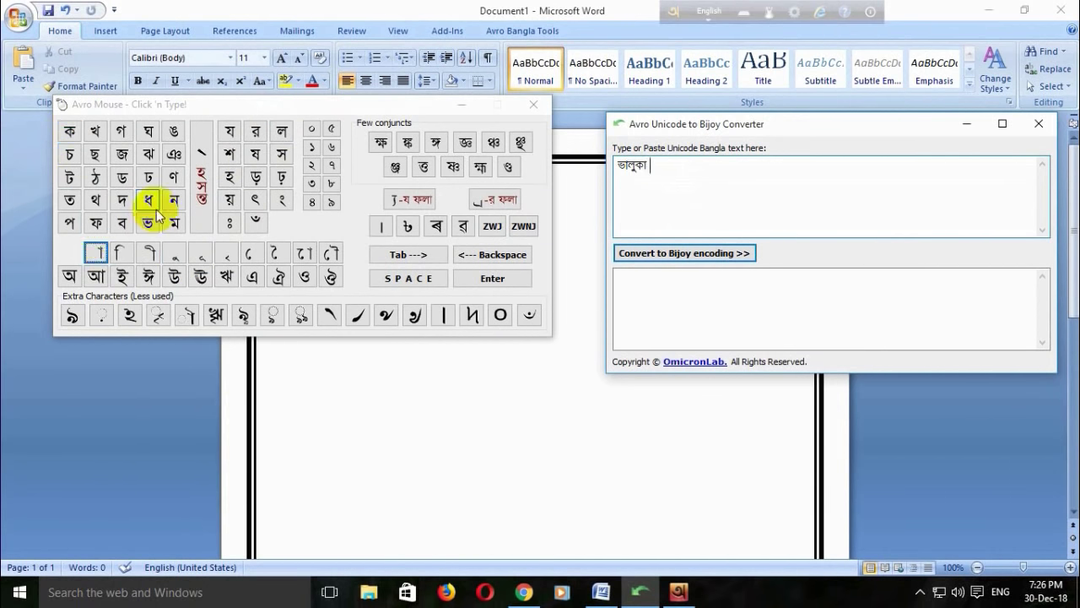
pyautogui.click(175, 276)
pyautogui.click(70, 154)
pyautogui.click(201, 169)
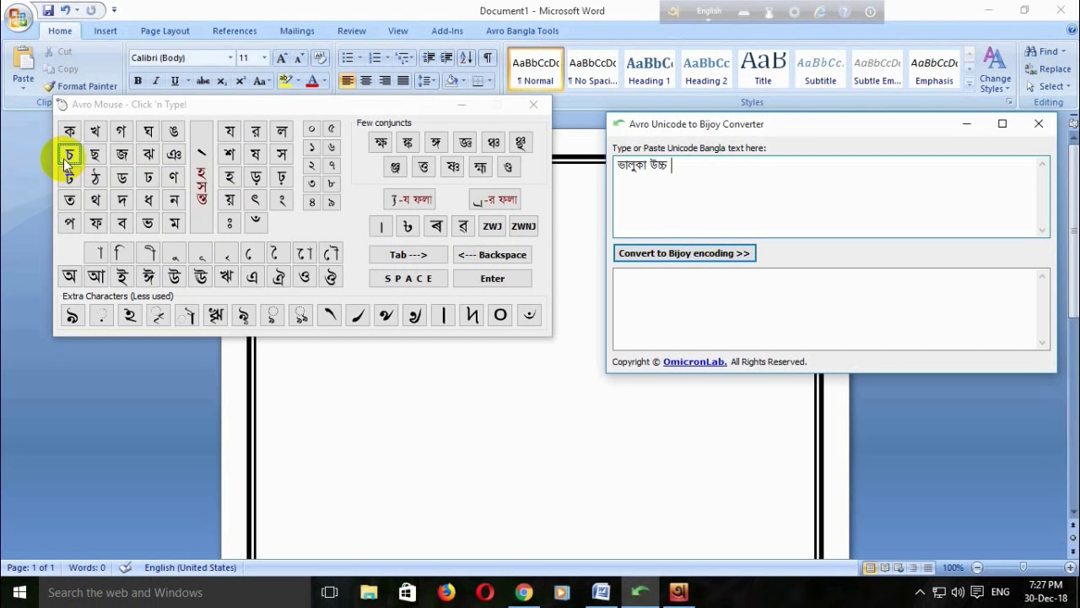
# Add বিদ্যালয় (উঃ মাঃ) to complete the school name
pyautogui.click(120, 250)
pyautogui.click(122, 199)
pyautogui.click(405, 199)
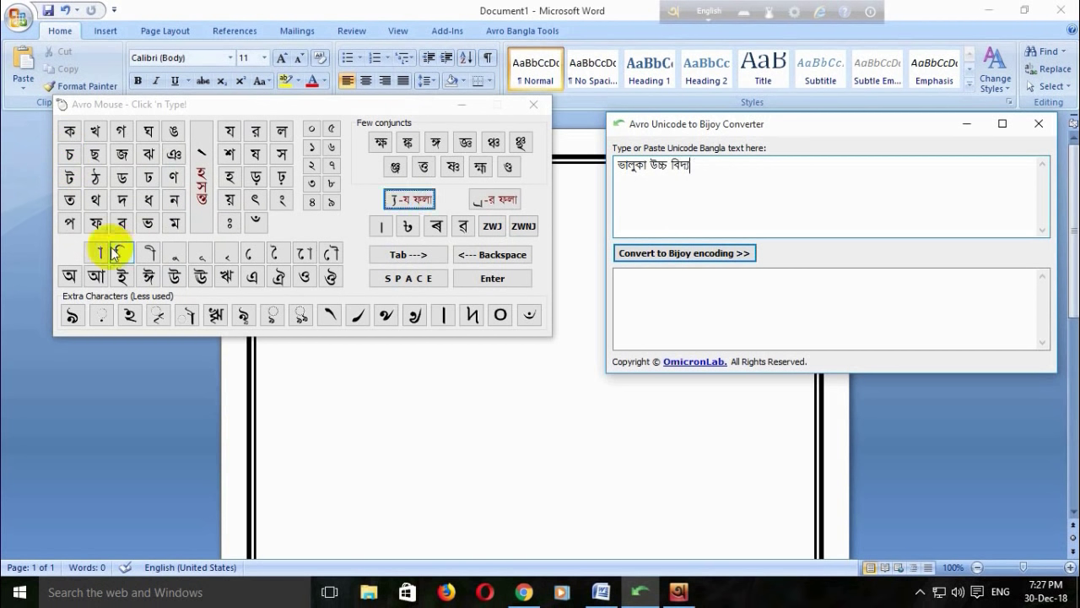
pyautogui.click(281, 131)
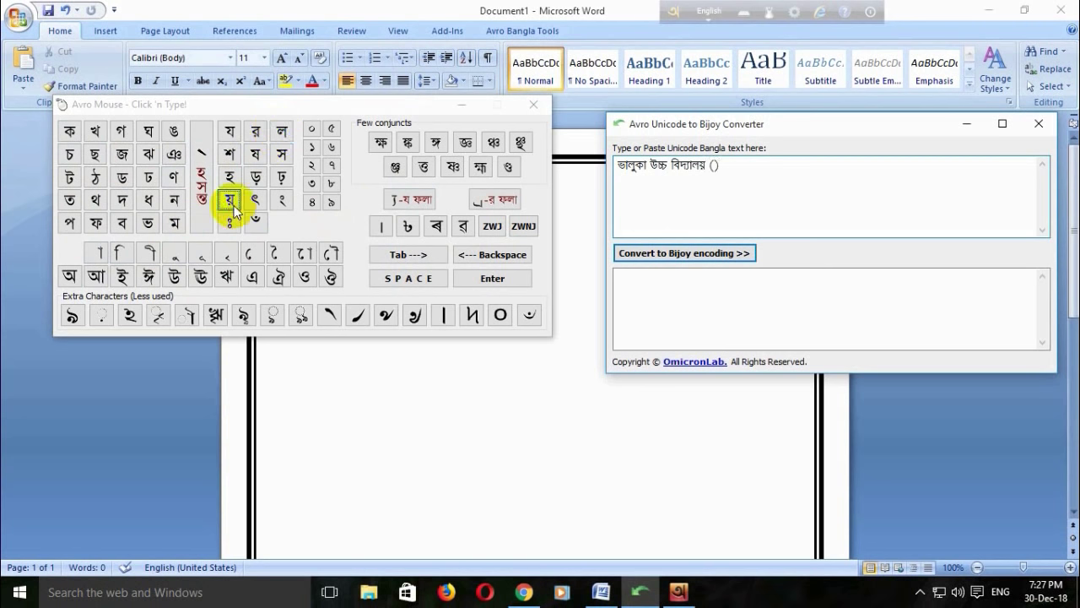
pyautogui.click(714, 165)
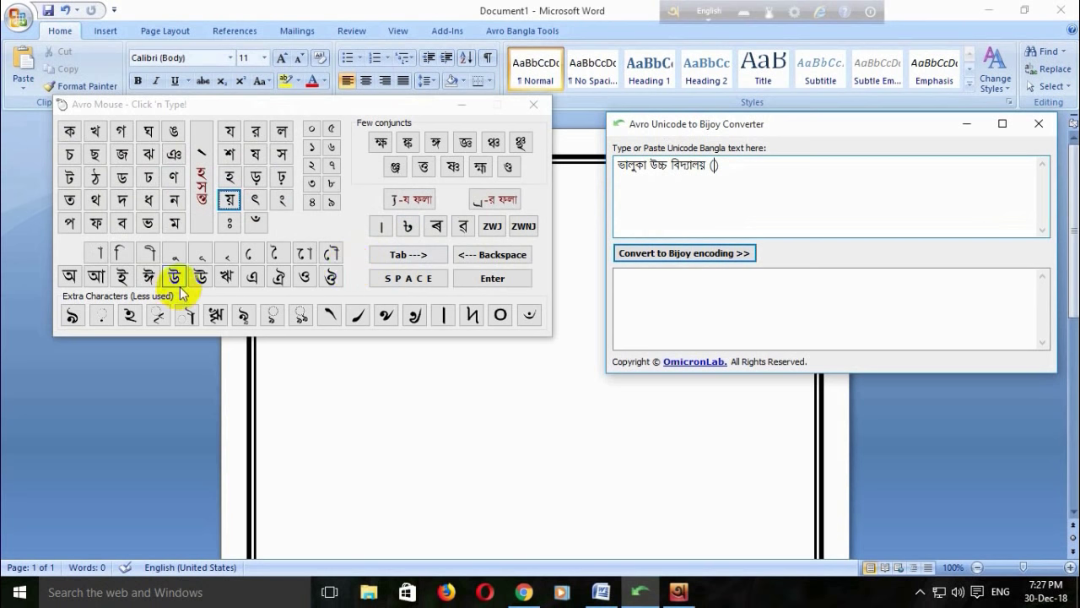
pyautogui.click(230, 223)
pyautogui.click(174, 222)
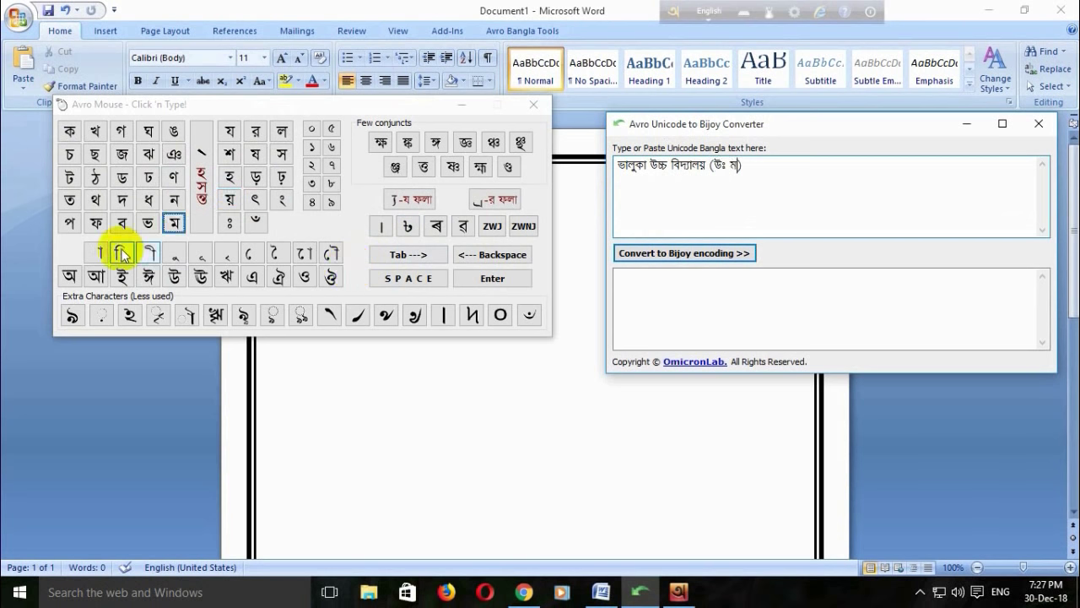
pyautogui.click(97, 252)
pyautogui.click(230, 223)
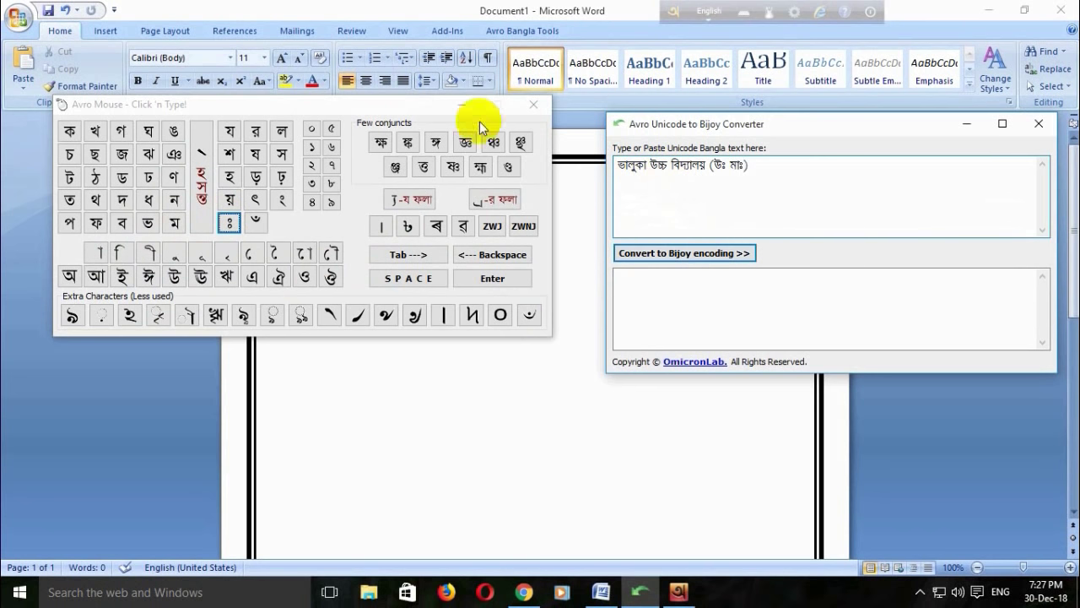
pyautogui.click(457, 107)
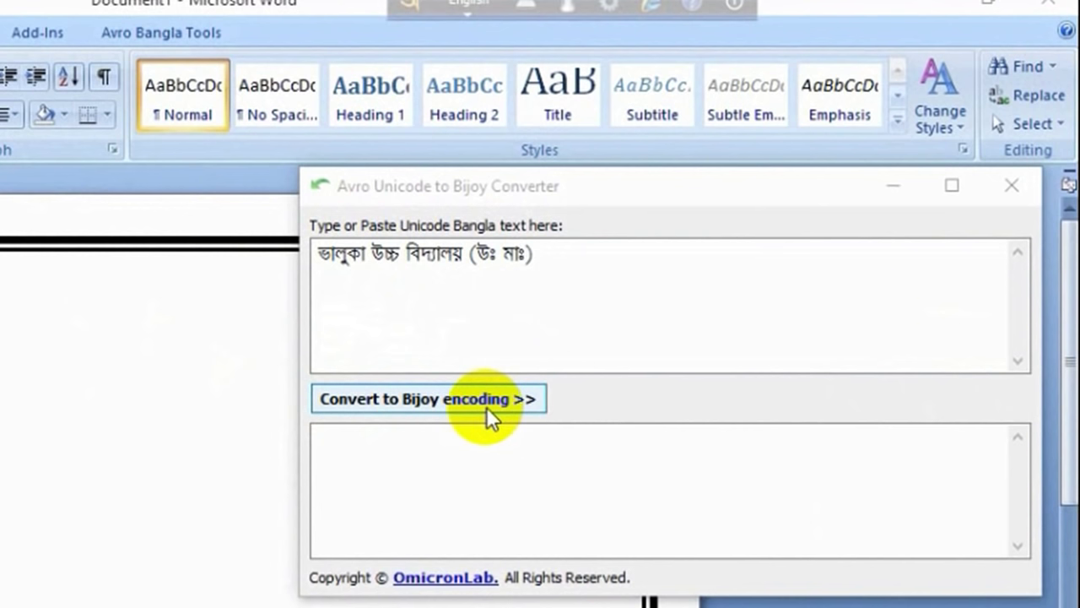
# Convert the school name to Bijoy, copy the converted text, and minimize the converter
pyautogui.click(486, 407)
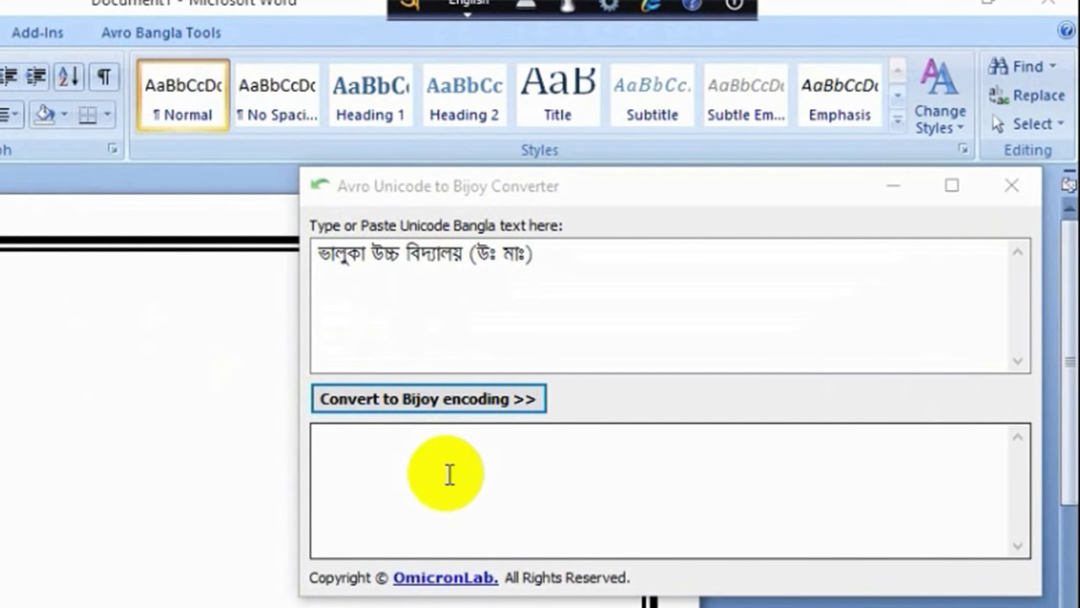
pyautogui.click(414, 400)
pyautogui.moveTo(606, 448); pyautogui.dragTo(360, 453)
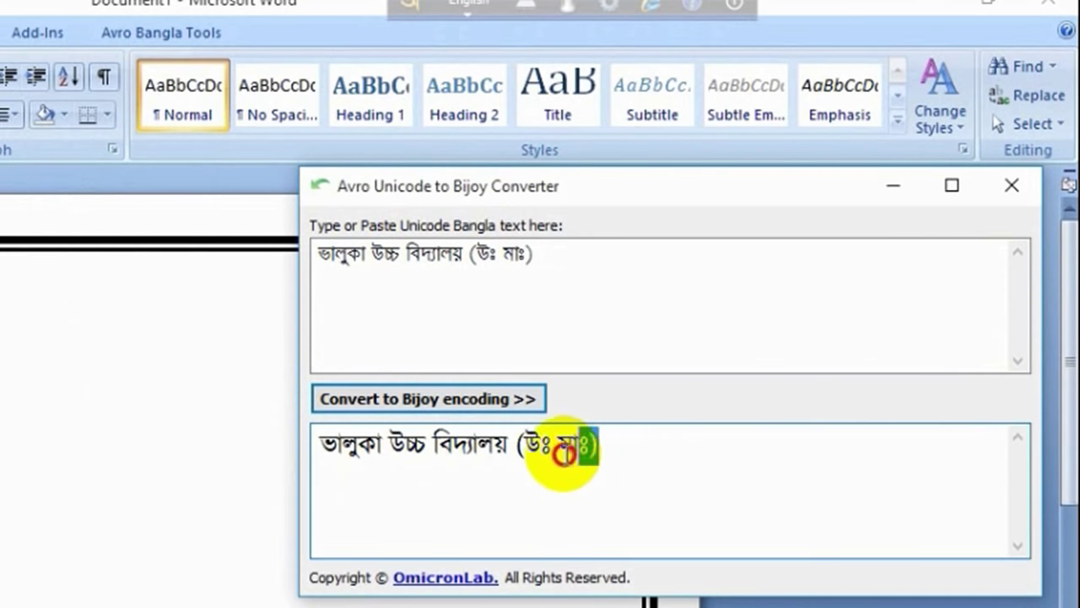
pyautogui.moveTo(644, 289); pyautogui.dragTo(620, 281)
pyautogui.rightClick(642, 287)
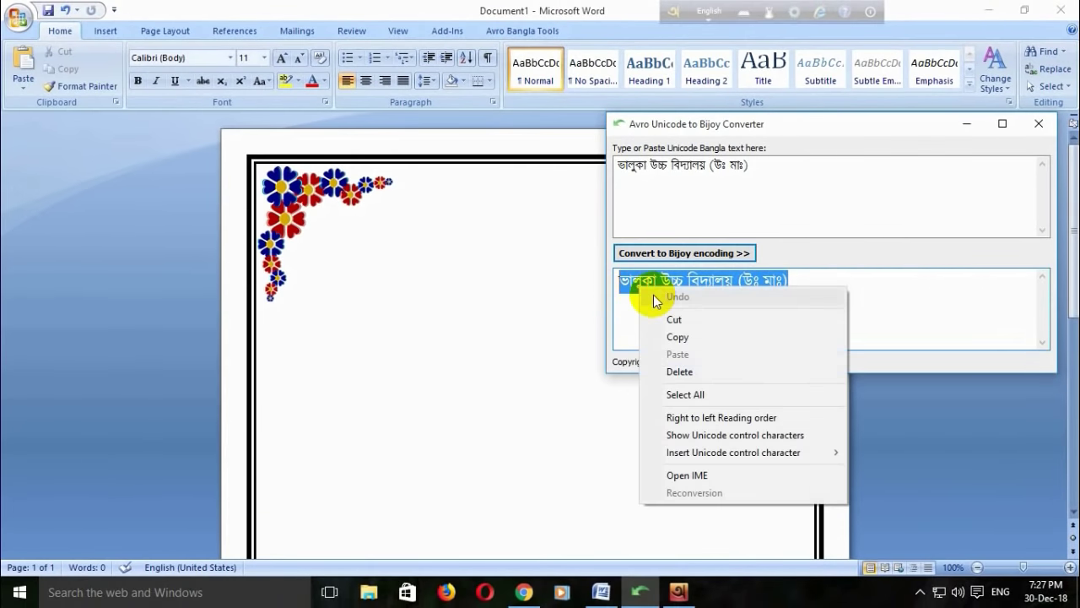
pyautogui.click(694, 337)
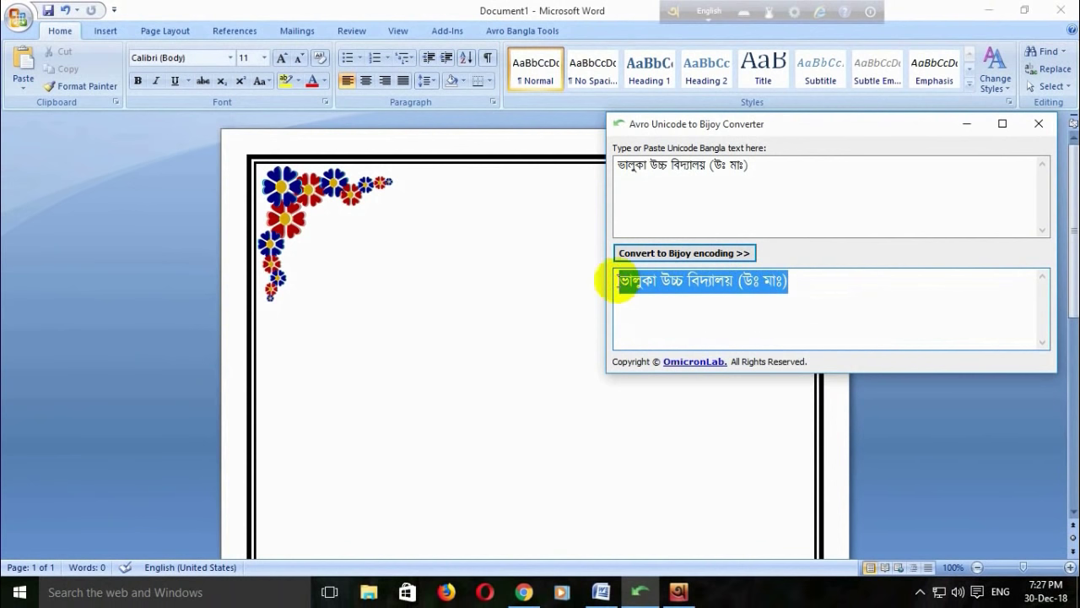
pyautogui.click(967, 123)
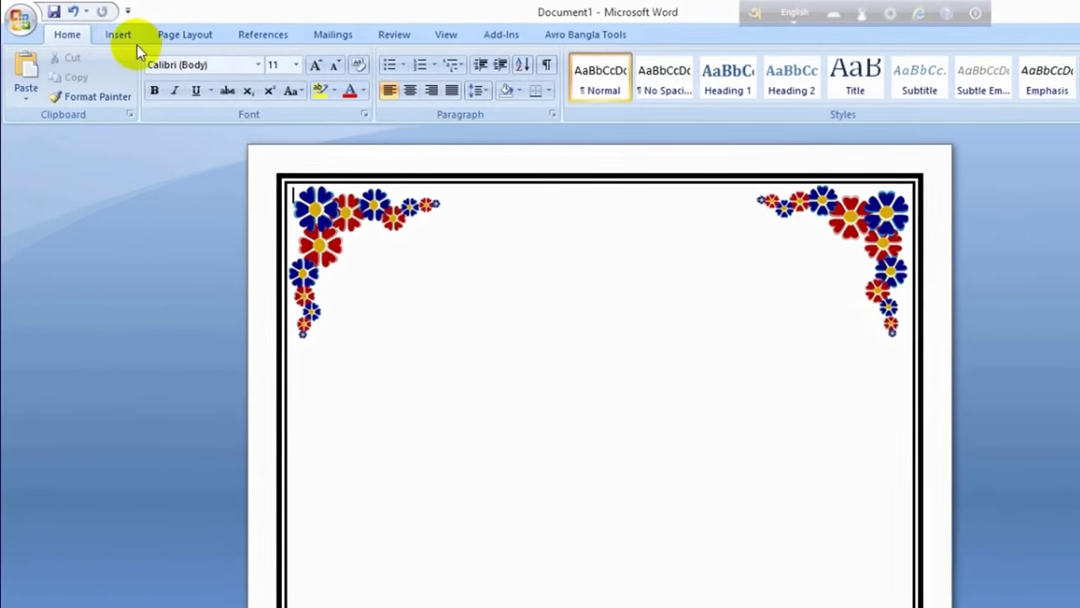
# Insert a WordArt in the arched style
pyautogui.click(106, 31)
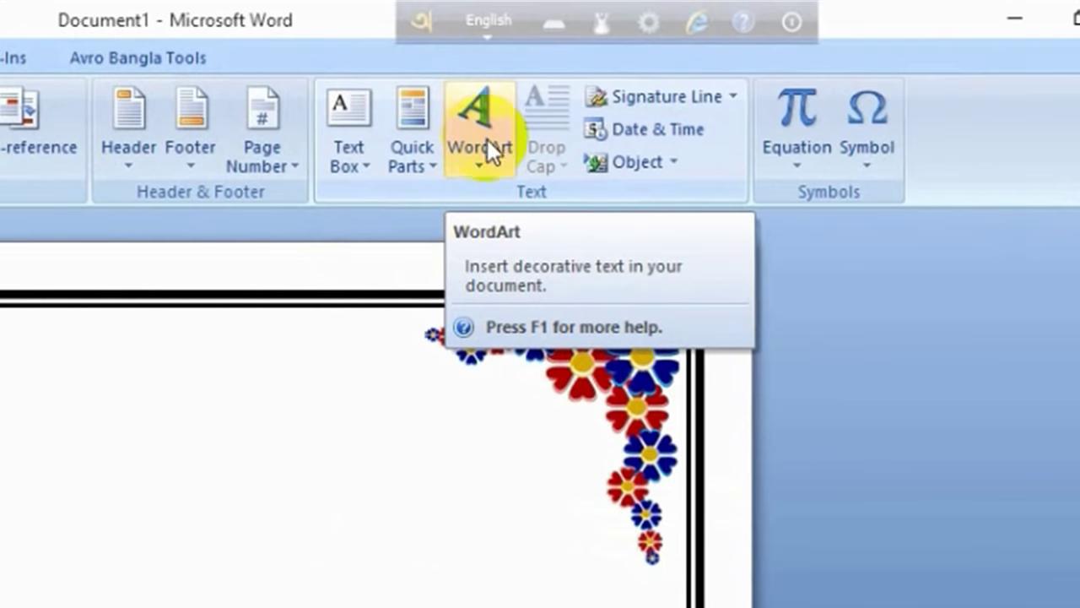
pyautogui.click(480, 152)
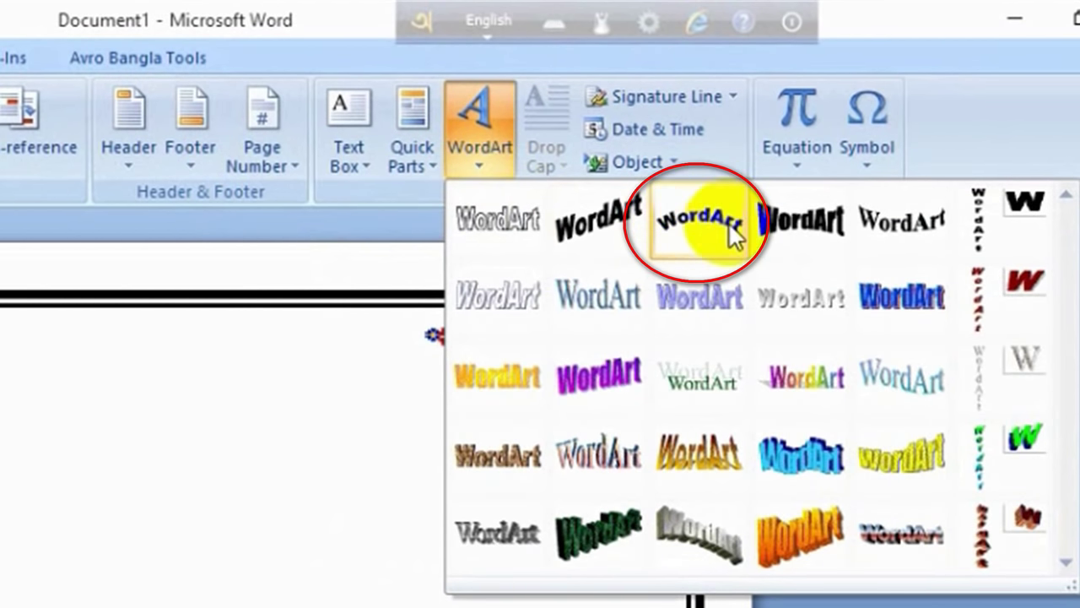
pyautogui.click(702, 215)
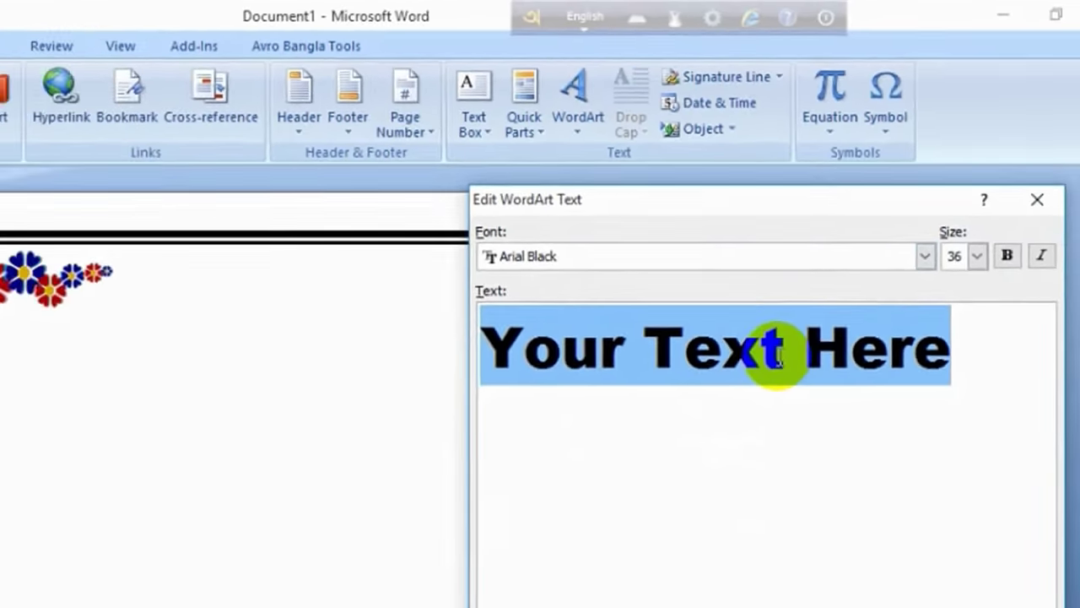
# Paste the copied Bijoy school name over the WordArt placeholder text and select it
pyautogui.rightClick(839, 240)
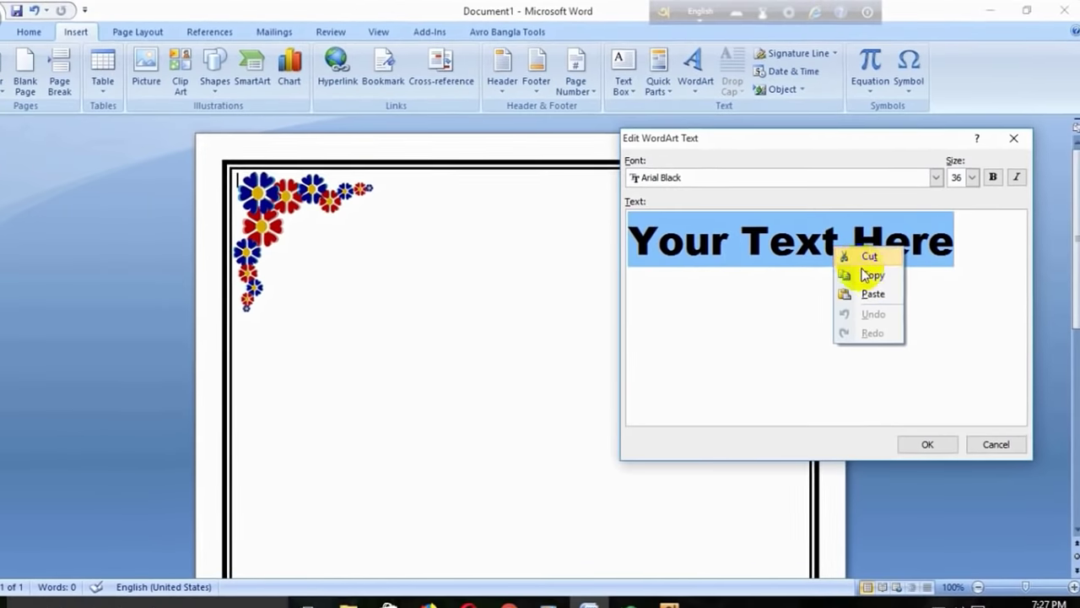
pyautogui.click(875, 285)
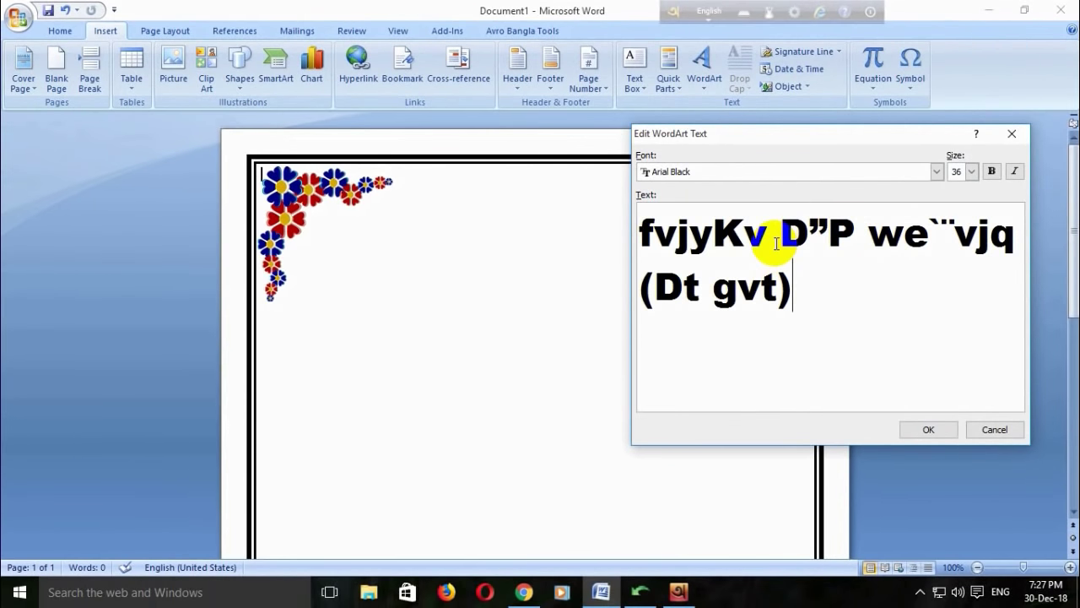
pyautogui.moveTo(830, 234); pyautogui.dragTo(852, 234)
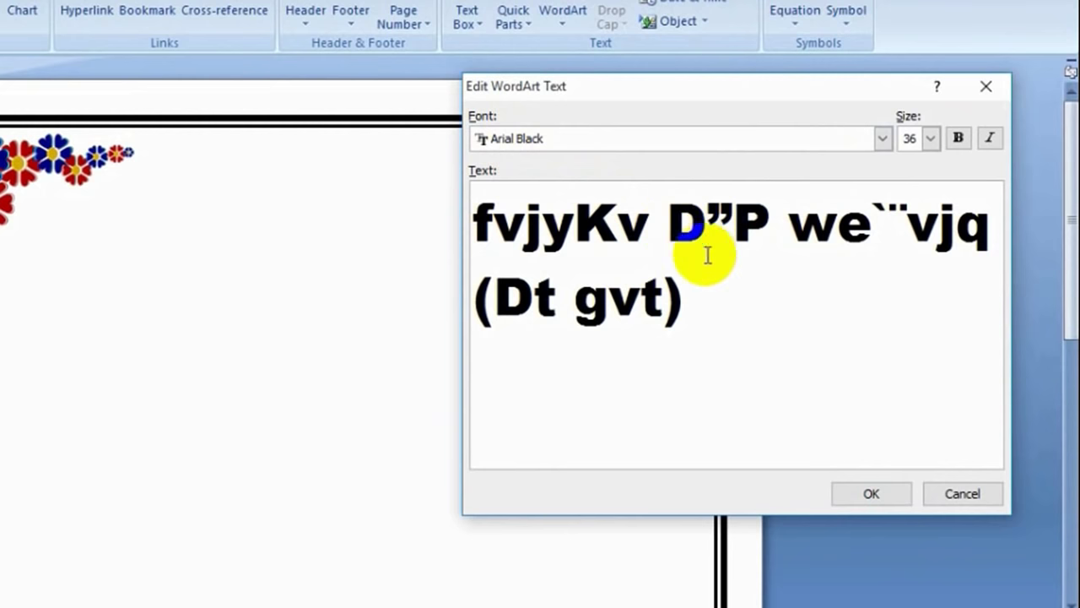
pyautogui.moveTo(691, 296)
pyautogui.mouseDown()
pyautogui.moveTo(456, 266)
pyautogui.moveTo(458, 224)
pyautogui.mouseUp()
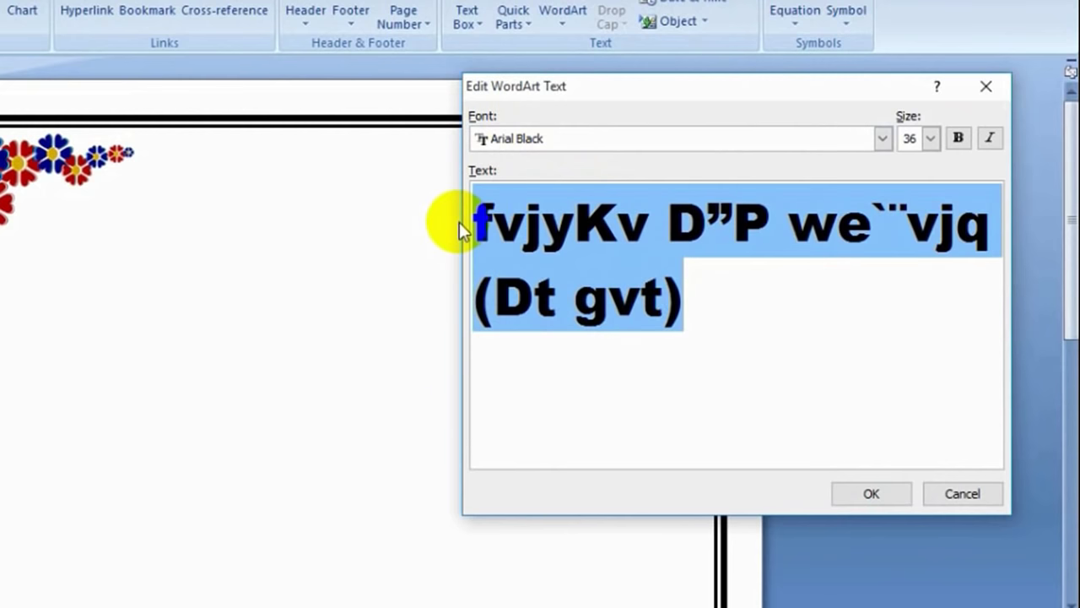
# Try the ArhialkhanMJ and BrahmaputraMJ fonts on the school name
pyautogui.click(883, 138)
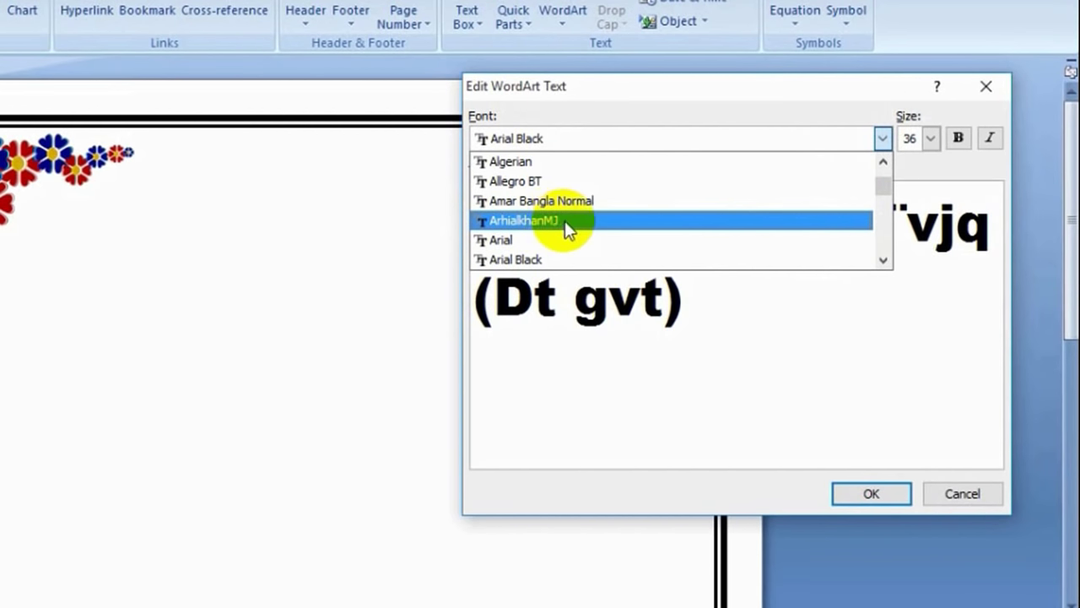
pyautogui.click(567, 221)
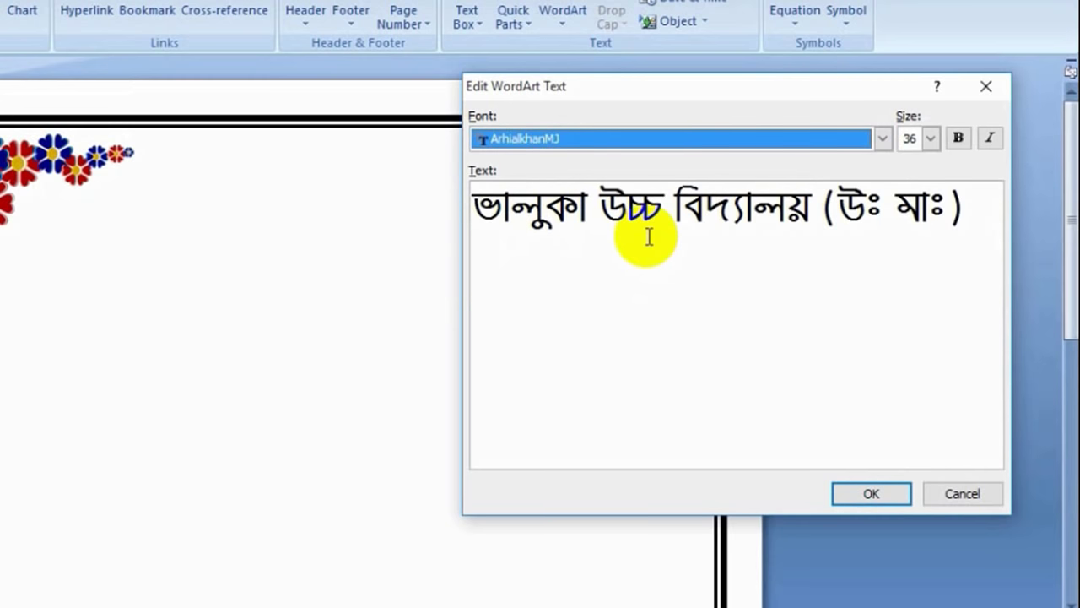
pyautogui.click(882, 138)
pyautogui.click(884, 189)
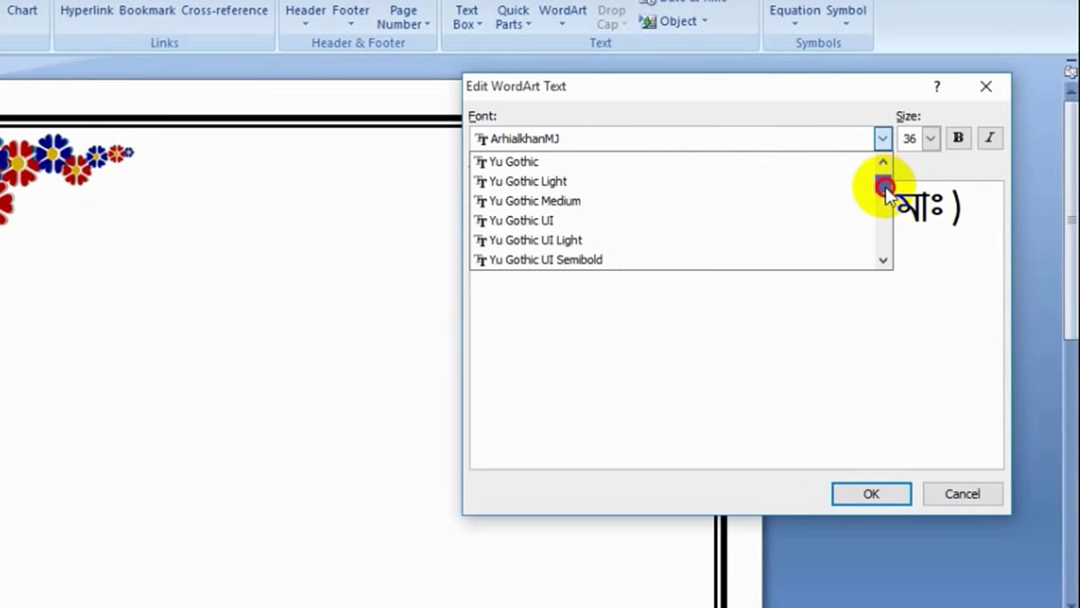
pyautogui.scroll(5, 885, 189)
pyautogui.scroll(-1, 789, 204)
pyautogui.scroll(-1, 789, 204)
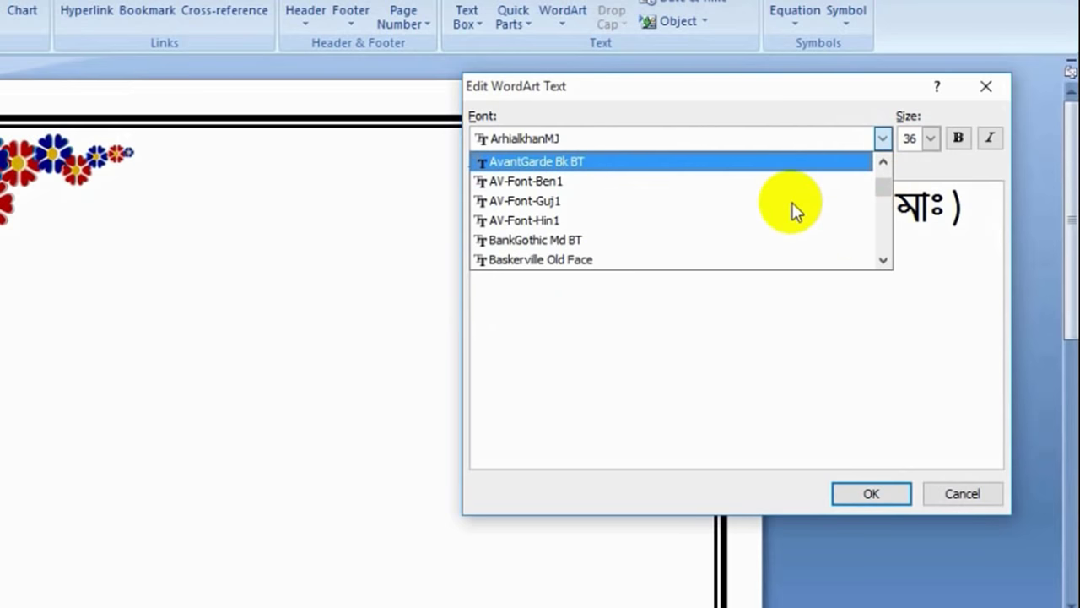
pyautogui.scroll(-1, 787, 199)
pyautogui.scroll(-1, 784, 194)
pyautogui.scroll(-1, 784, 194)
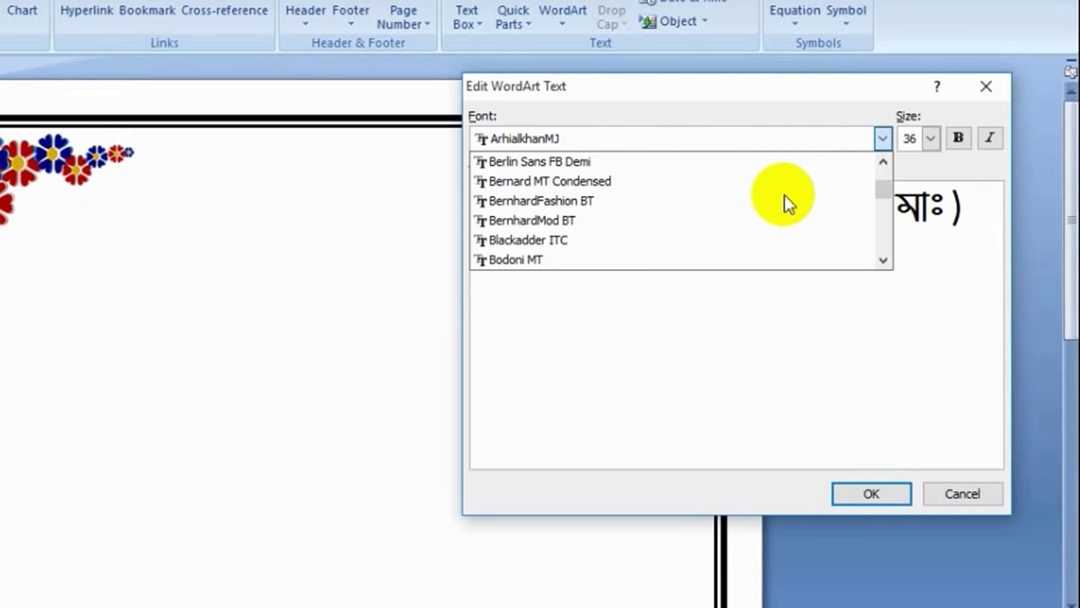
pyautogui.scroll(-1, 783, 194)
pyautogui.scroll(-1, 784, 194)
pyautogui.scroll(-1, 784, 190)
pyautogui.scroll(-1, 784, 190)
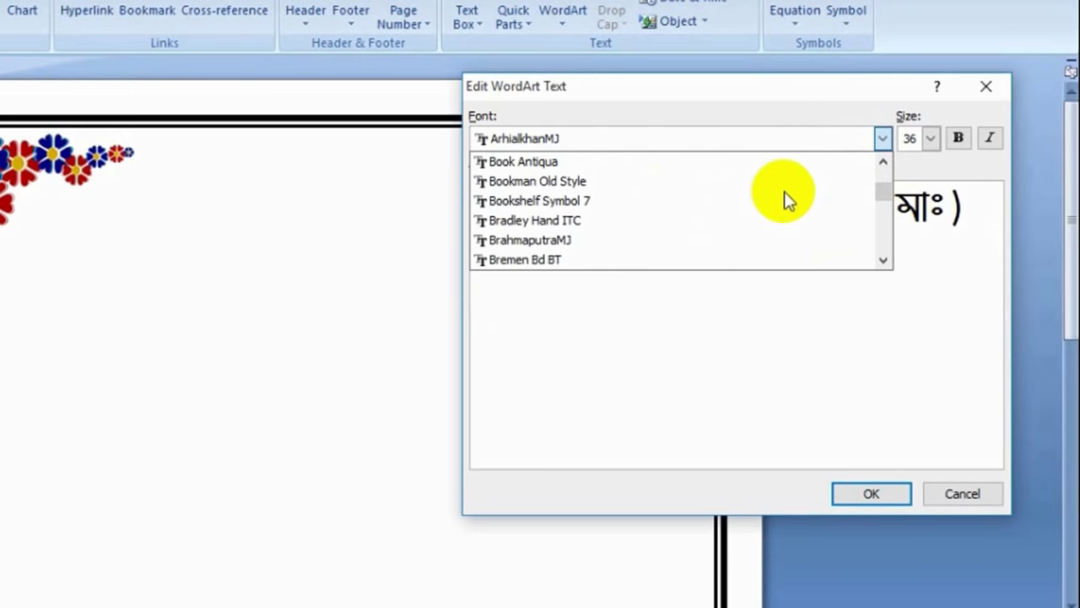
pyautogui.scroll(-1, 784, 191)
pyautogui.click(675, 221)
# Try BurigangaSushreeMJ and ChandrabatiMJ, then settle on the DhakarchithiMJ font
pyautogui.click(866, 145)
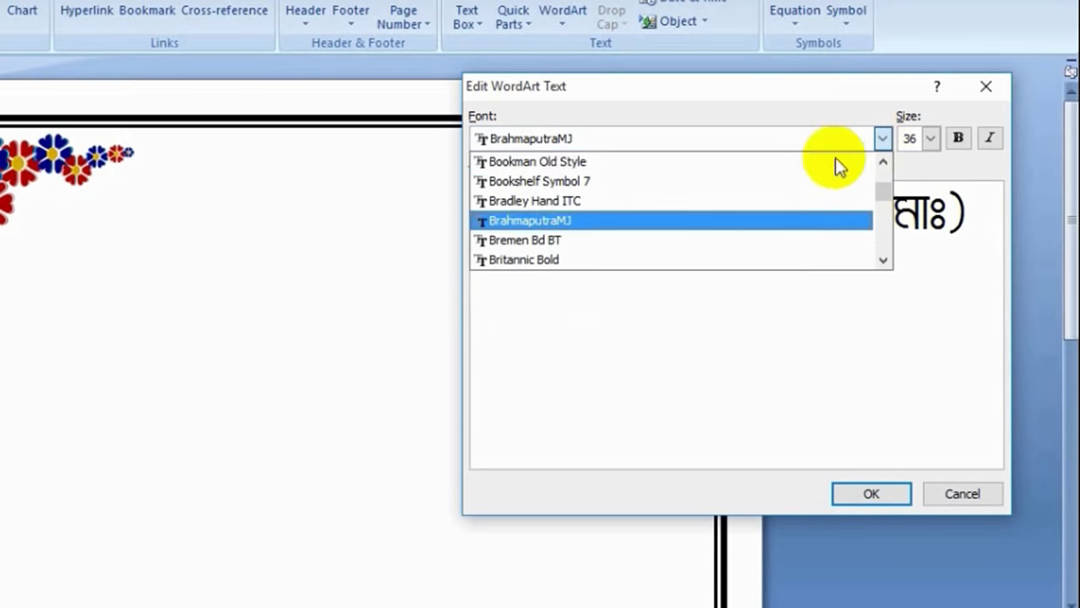
pyautogui.scroll(-1, 731, 210)
pyautogui.scroll(-1, 731, 206)
pyautogui.click(731, 202)
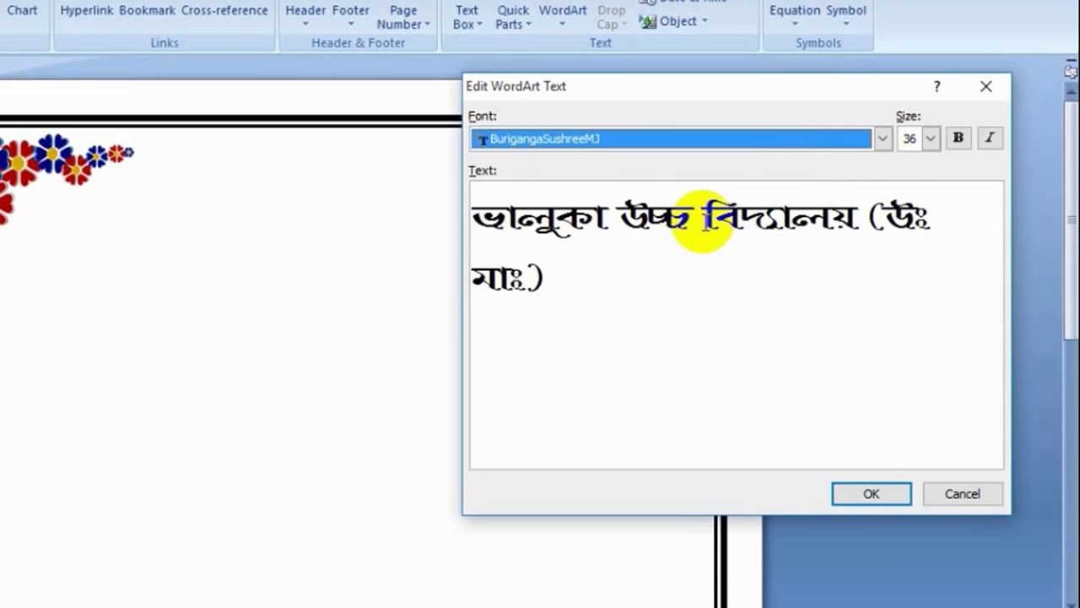
pyautogui.click(854, 145)
pyautogui.scroll(-2, 746, 177)
pyautogui.scroll(-1, 753, 177)
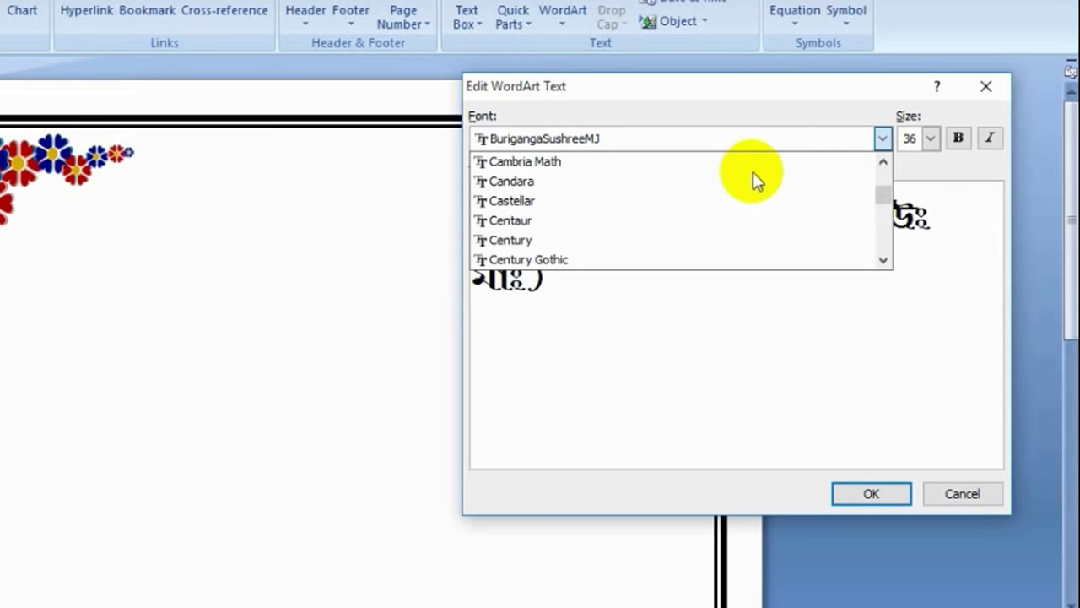
pyautogui.scroll(-2, 755, 174)
pyautogui.scroll(-1, 752, 173)
pyautogui.click(753, 162)
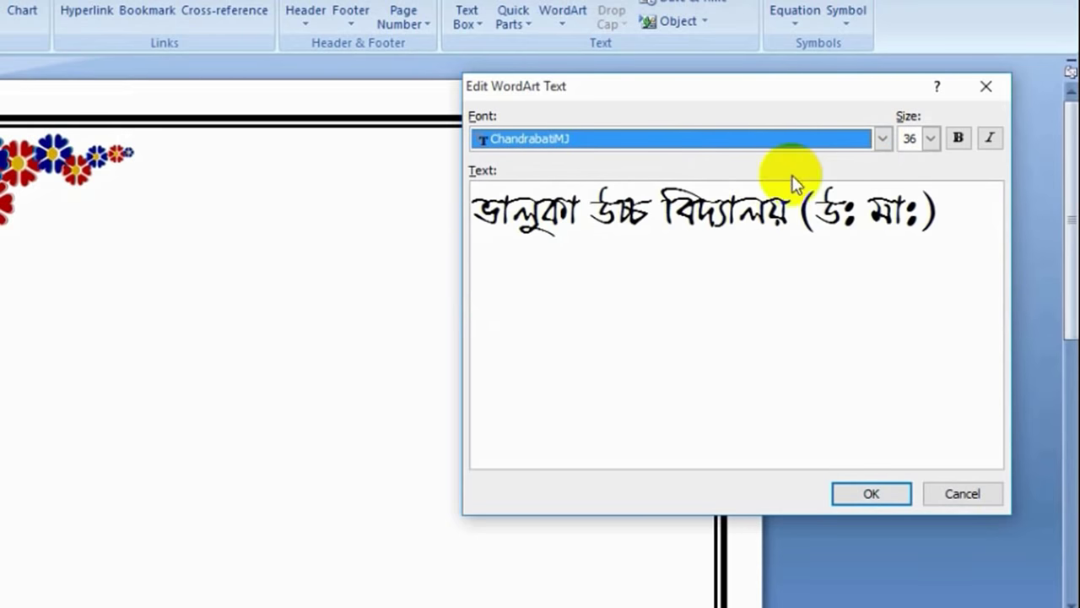
pyautogui.click(882, 139)
pyautogui.scroll(-1, 790, 174)
pyautogui.scroll(-1, 789, 173)
pyautogui.scroll(-2, 787, 169)
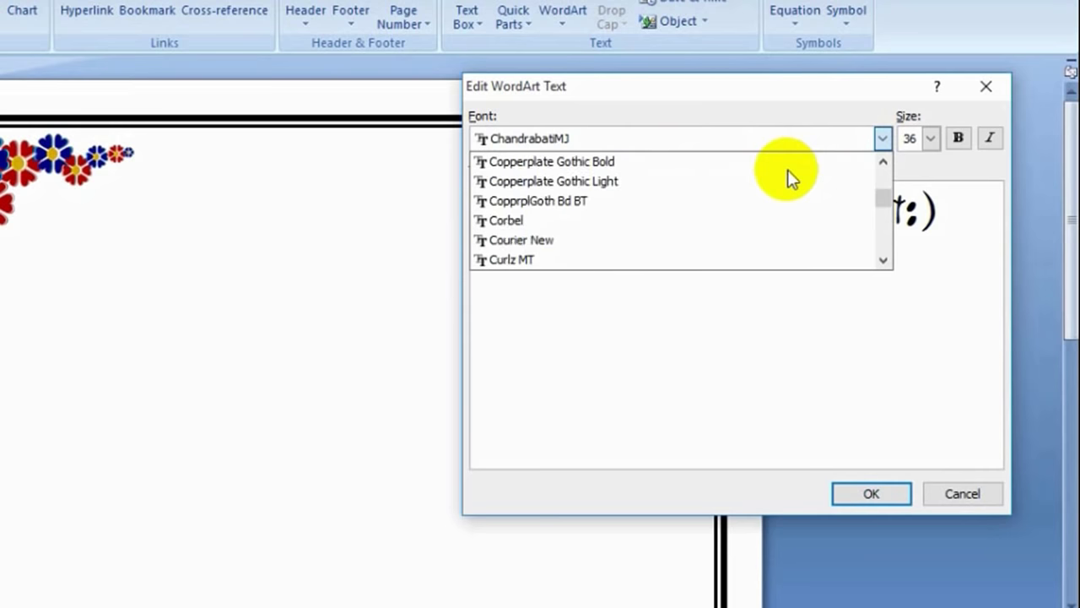
pyautogui.scroll(-2, 788, 170)
pyautogui.click(741, 220)
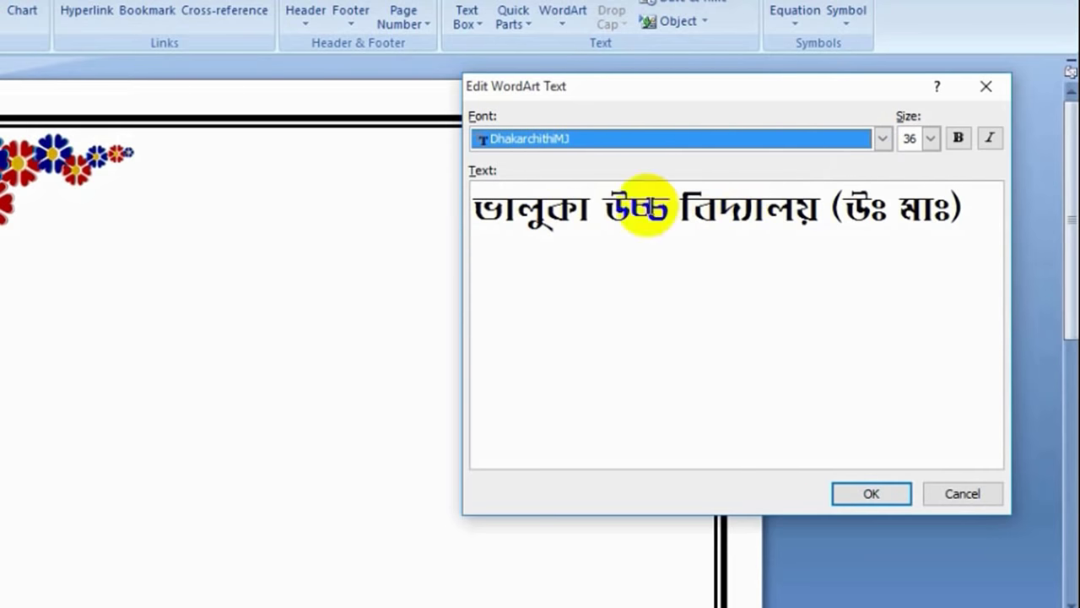
# Make the school name bold, not italic, and place the WordArt on the page
pyautogui.click(959, 139)
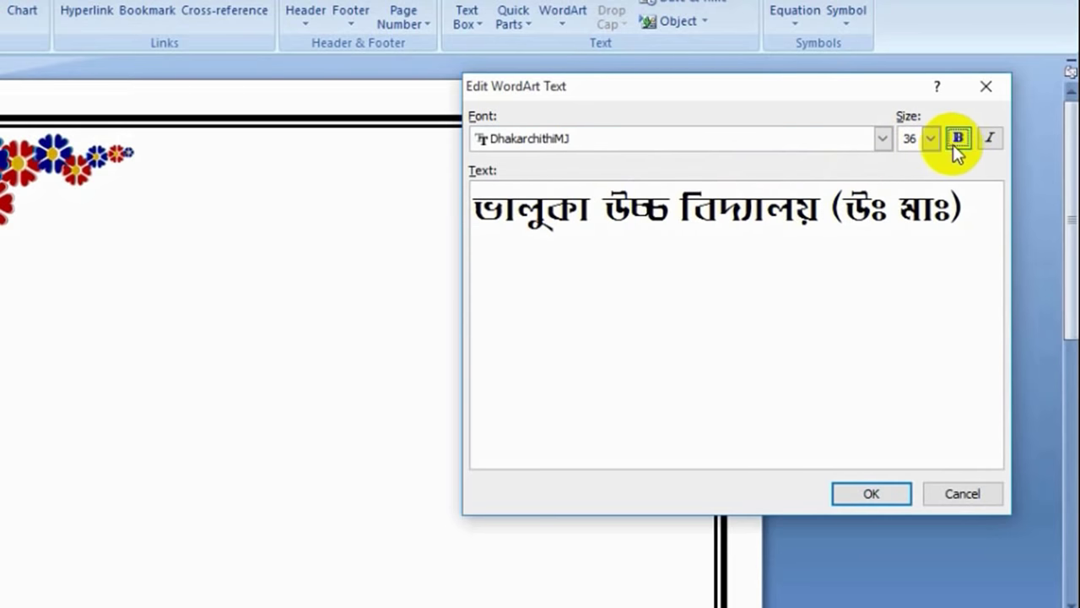
pyautogui.click(989, 138)
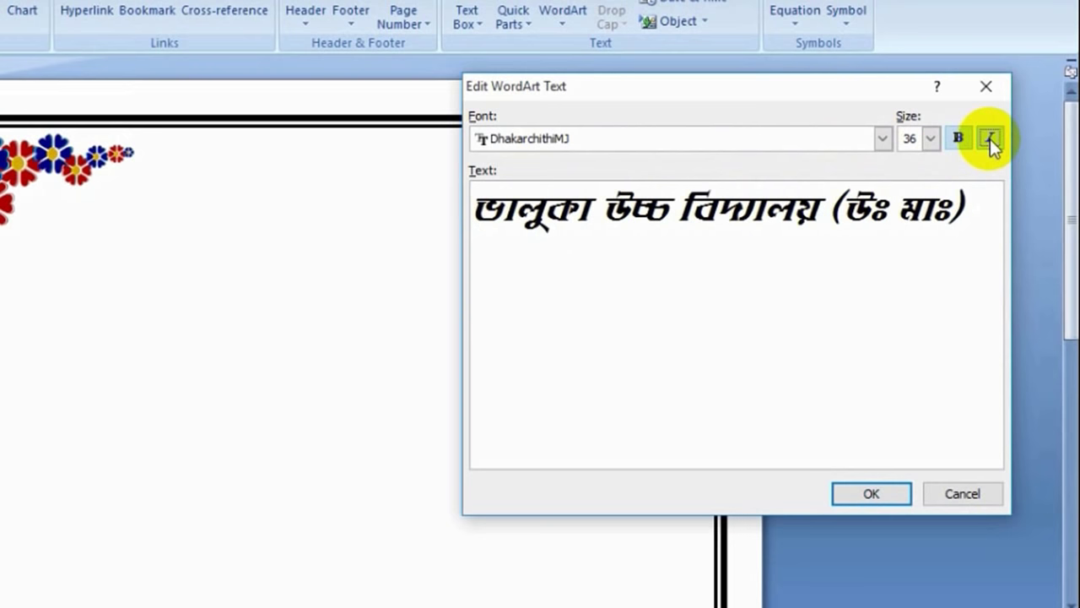
pyautogui.click(990, 138)
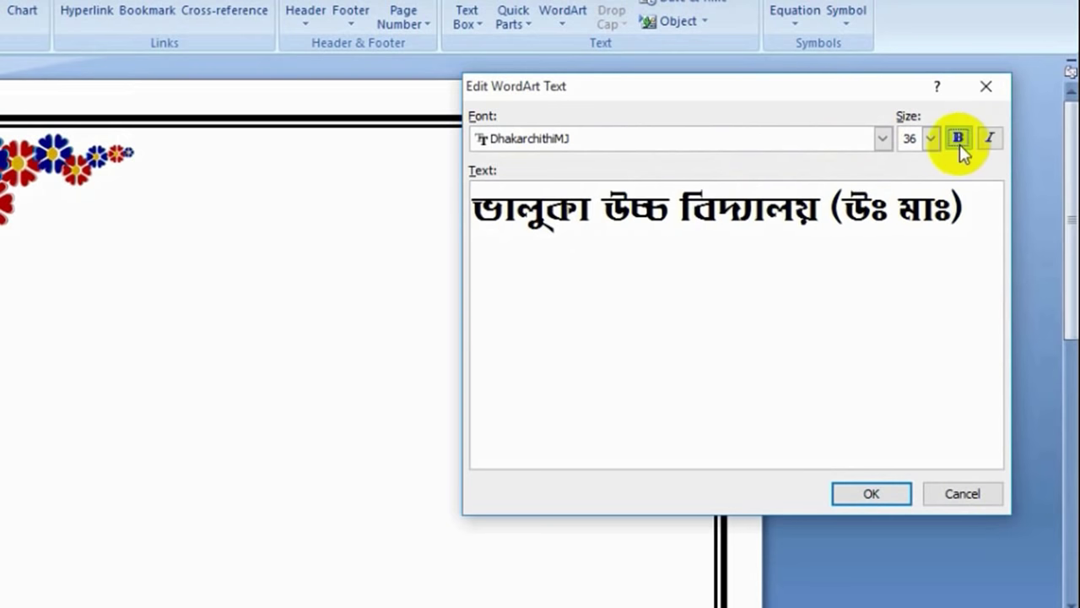
pyautogui.click(856, 487)
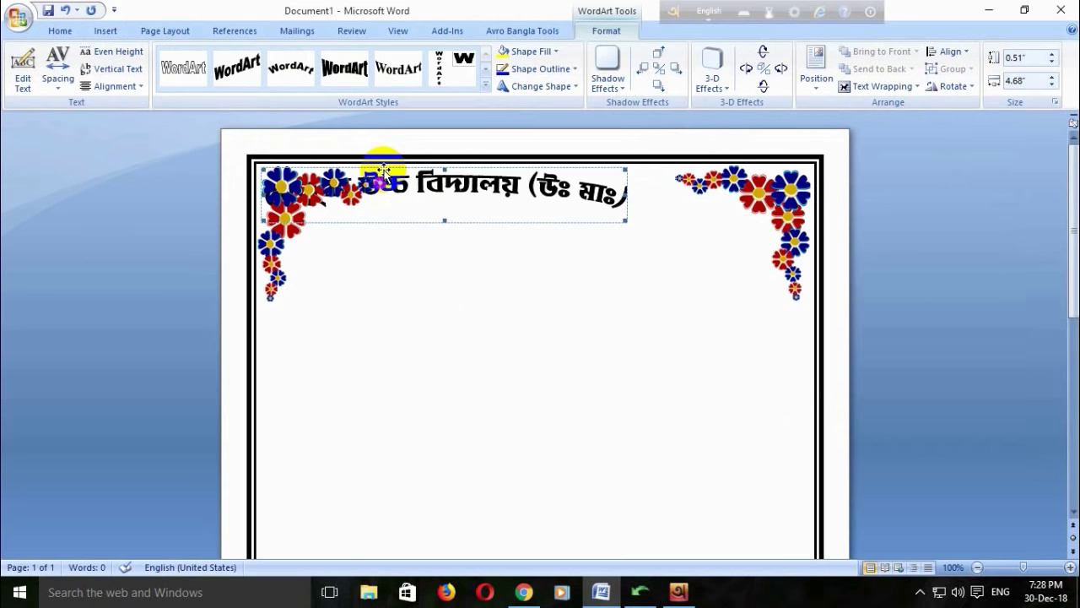
# Set the WordArt to float in front of text and move it below the top border
pyautogui.moveTo(384, 172); pyautogui.dragTo(432, 206)
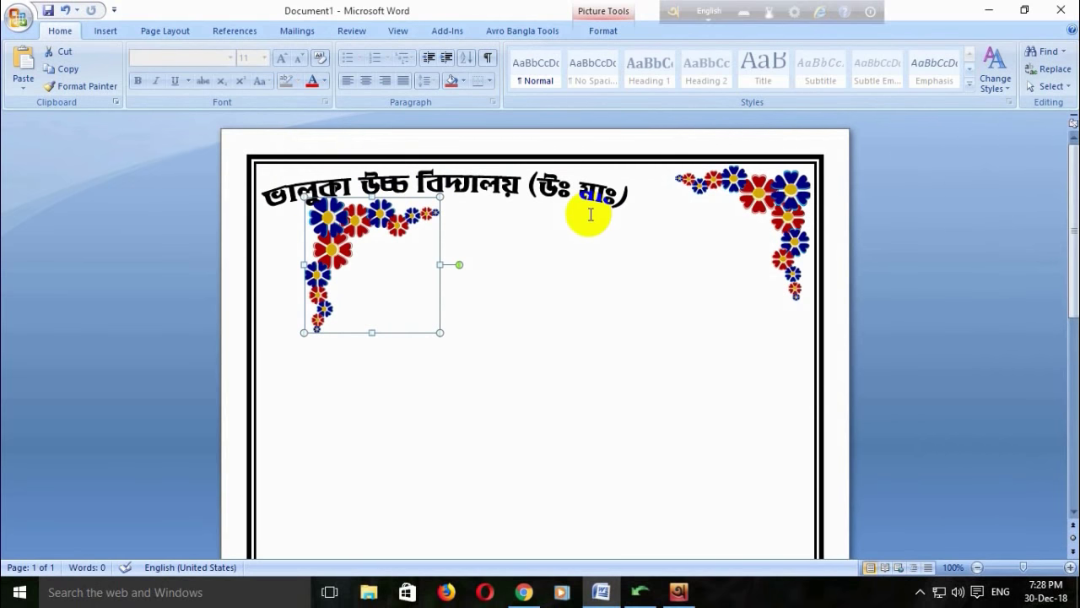
pyautogui.click(519, 222)
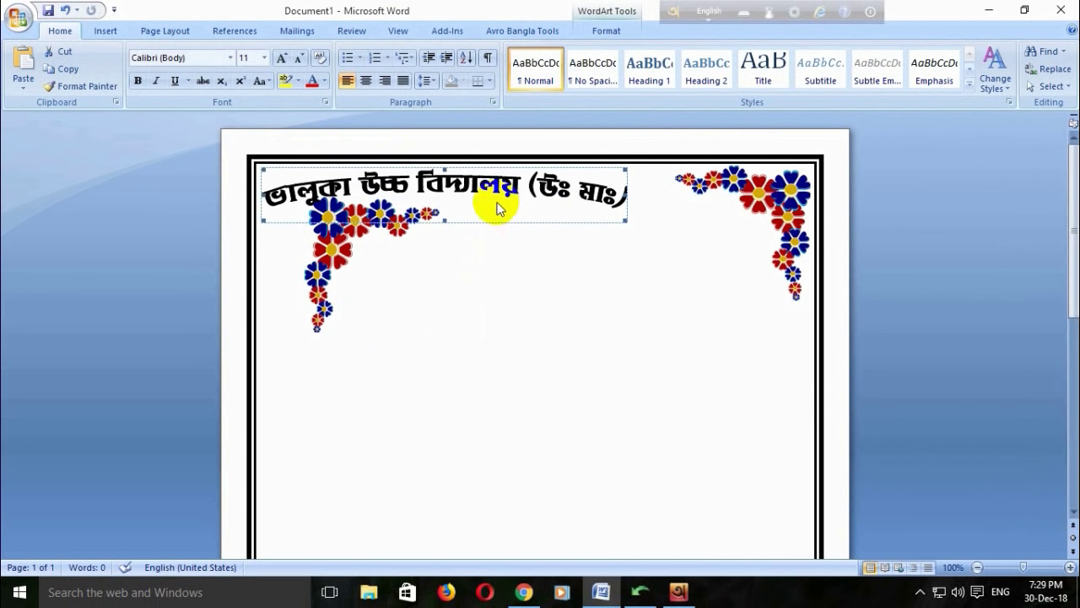
pyautogui.moveTo(418, 183); pyautogui.dragTo(437, 176)
pyautogui.click(433, 181)
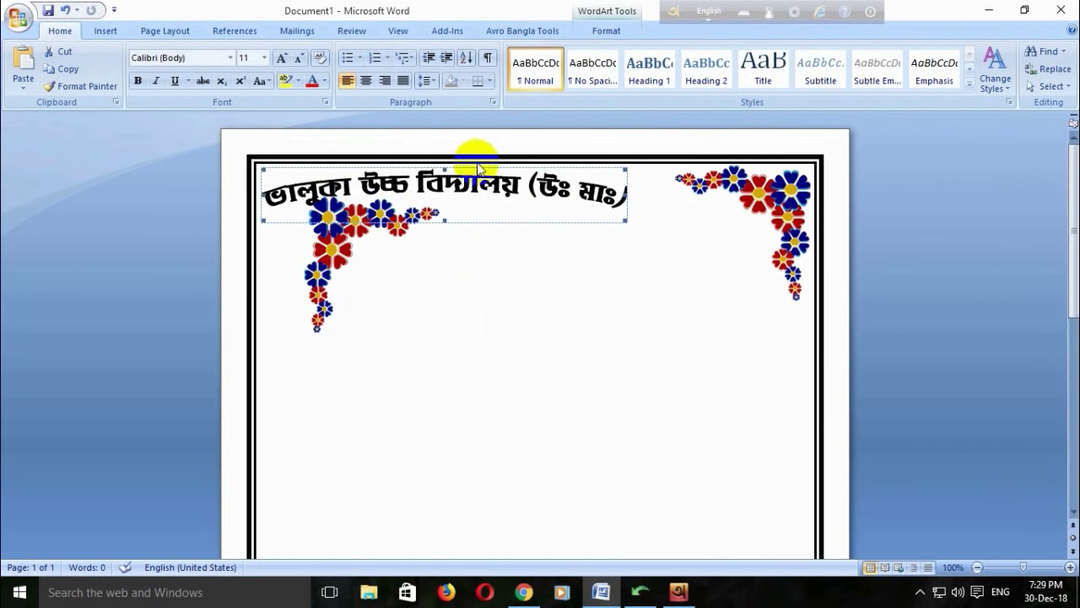
pyautogui.moveTo(529, 184); pyautogui.dragTo(544, 196)
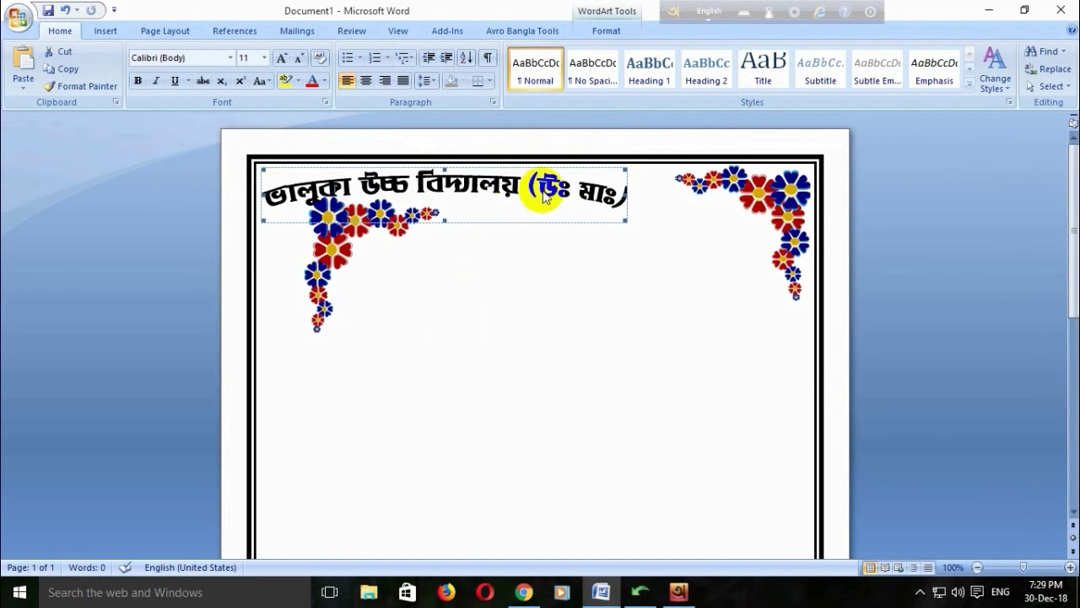
pyautogui.click(464, 186)
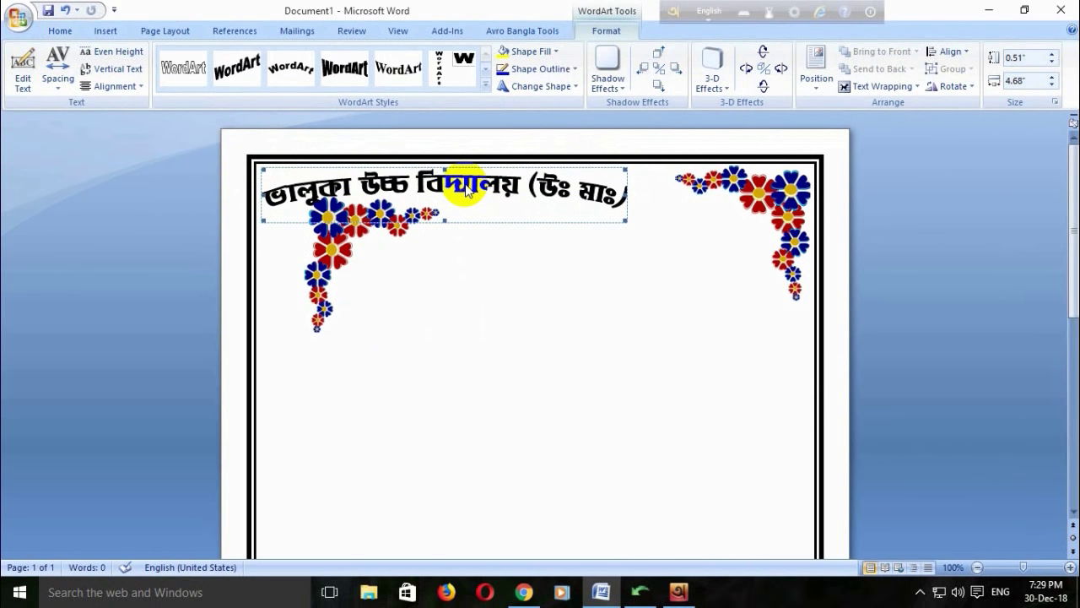
pyautogui.click(882, 86)
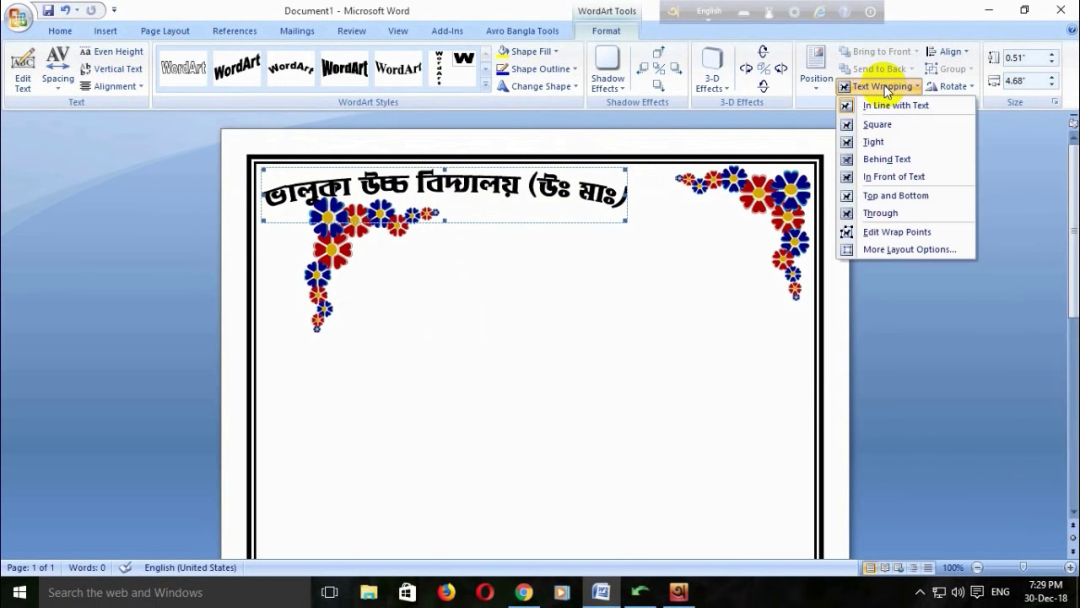
pyautogui.click(917, 180)
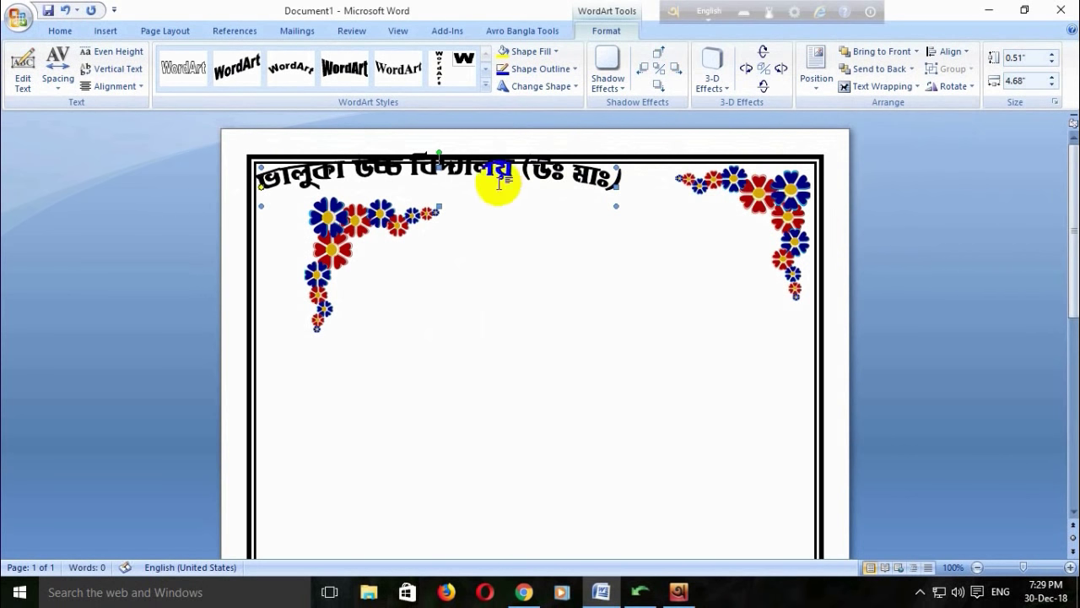
pyautogui.moveTo(428, 164); pyautogui.dragTo(510, 261)
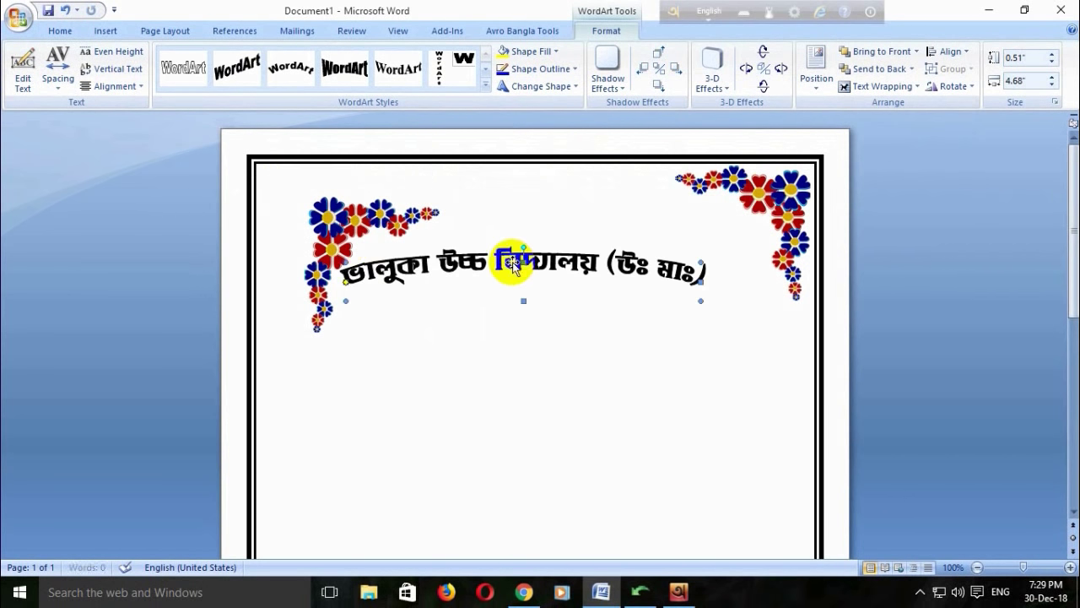
# Put the flower picture back in the top-left corner, nudged up slightly
pyautogui.click(329, 228)
pyautogui.moveTo(346, 231); pyautogui.dragTo(300, 203)
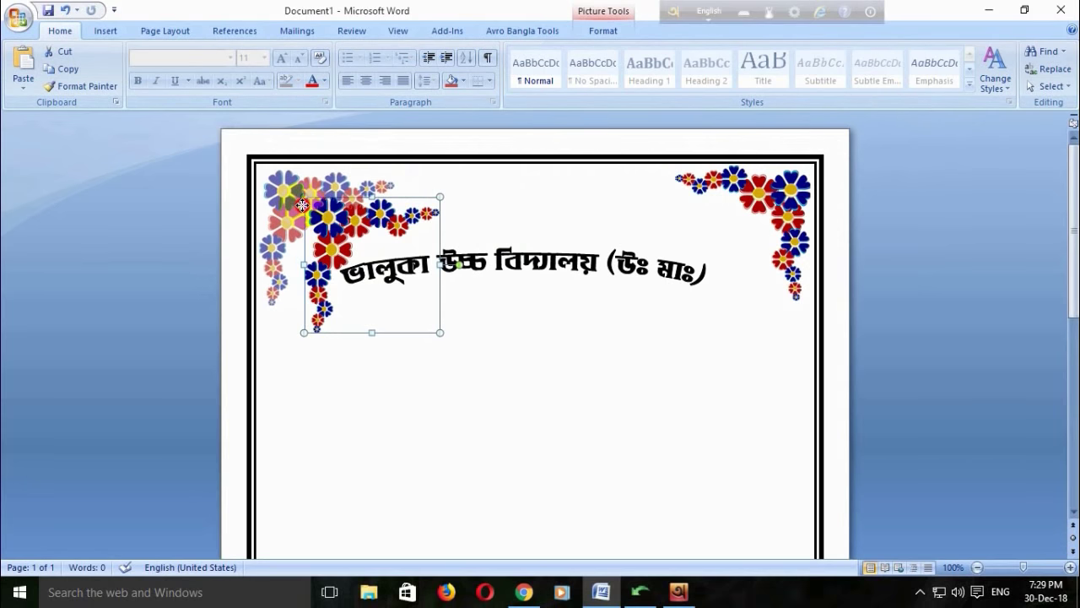
pyautogui.press('Up')
pyautogui.press('Up')
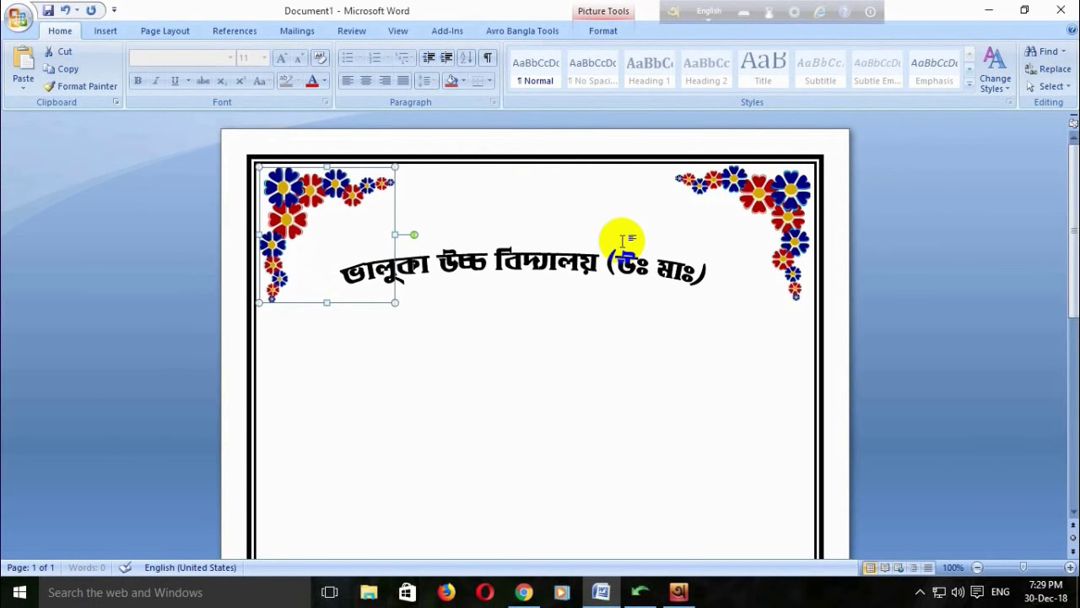
pyautogui.press('Up')
pyautogui.press('Up')
# Raise the school-name title slightly between the flower corners
pyautogui.click(703, 217)
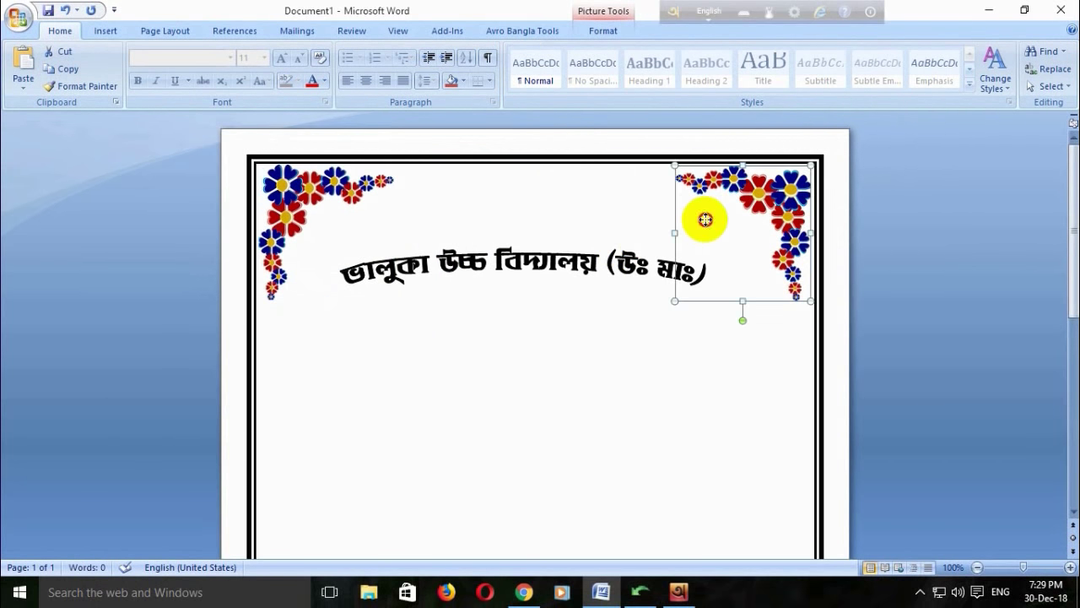
pyautogui.click(512, 262)
pyautogui.moveTo(505, 260); pyautogui.dragTo(497, 221)
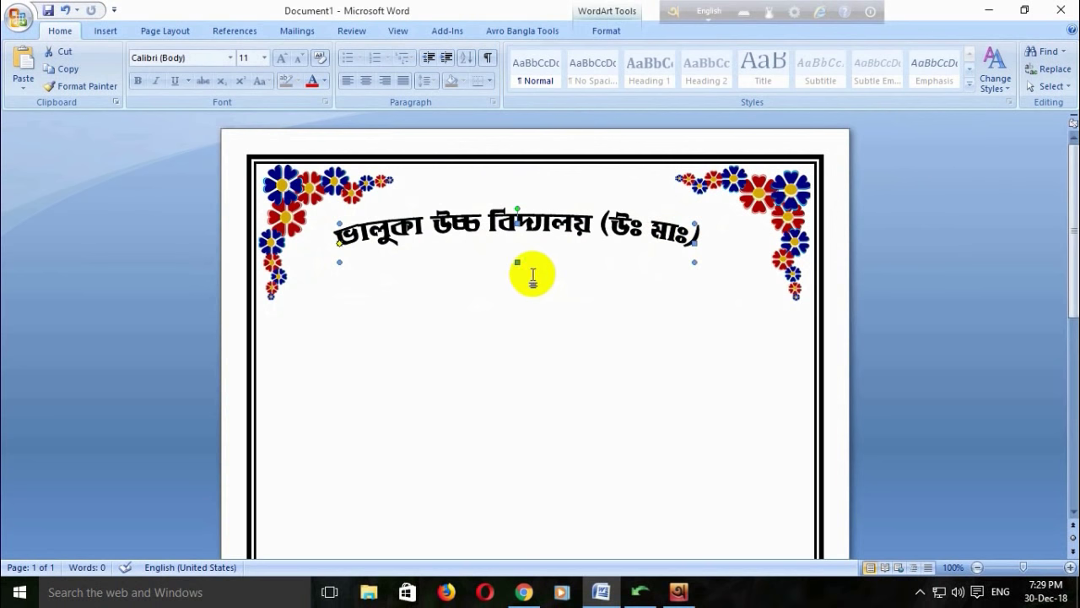
# Stretch the arched title taller and out to both borders, about 4.4" by 6.38"
pyautogui.moveTo(517, 263); pyautogui.dragTo(519, 471)
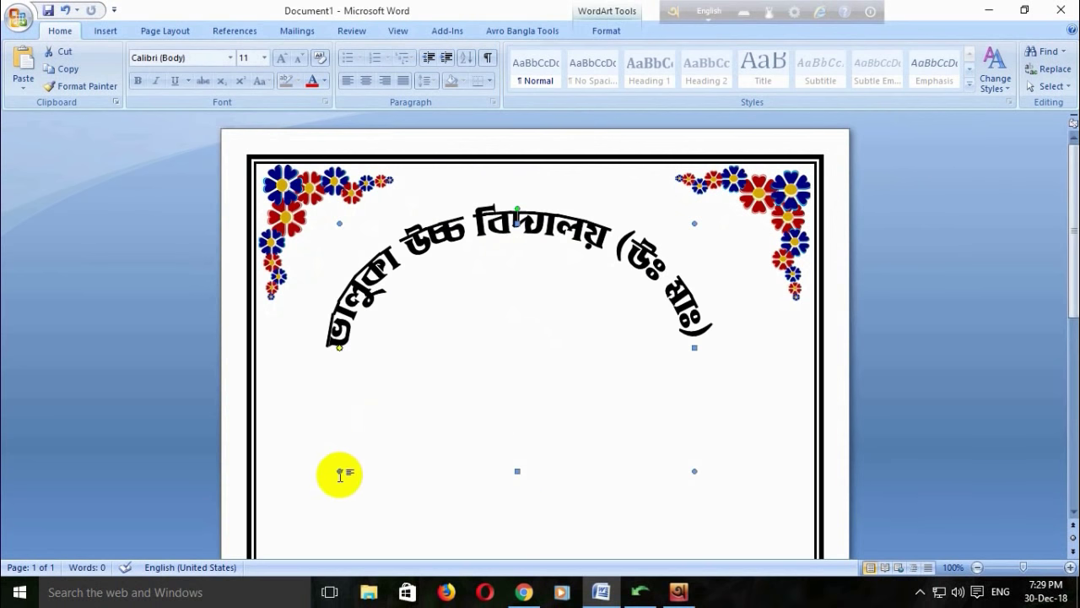
pyautogui.moveTo(339, 471); pyautogui.dragTo(287, 483)
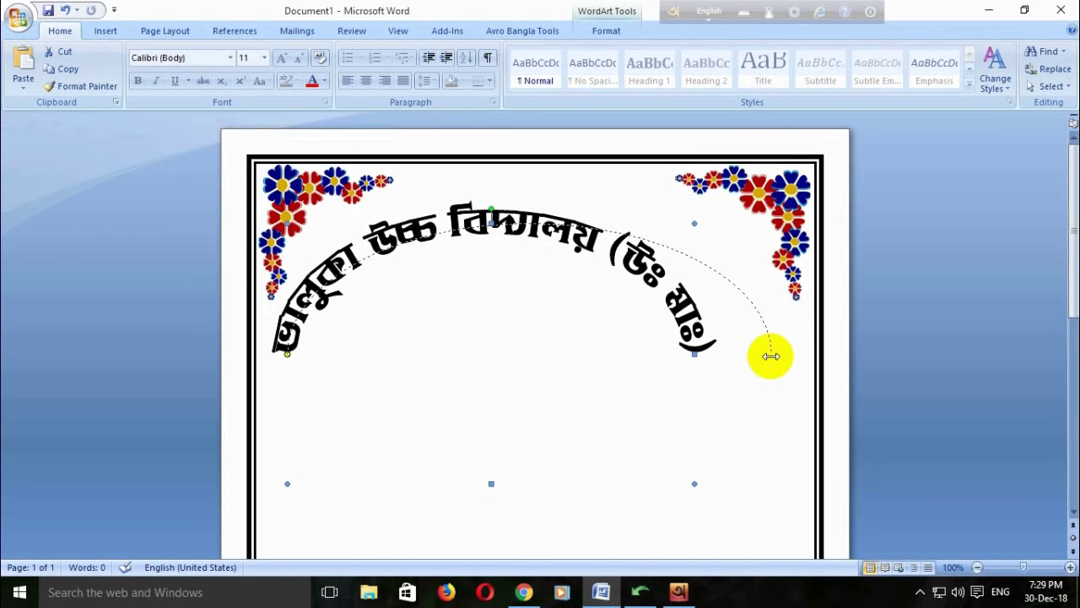
pyautogui.moveTo(694, 352); pyautogui.dragTo(770, 355)
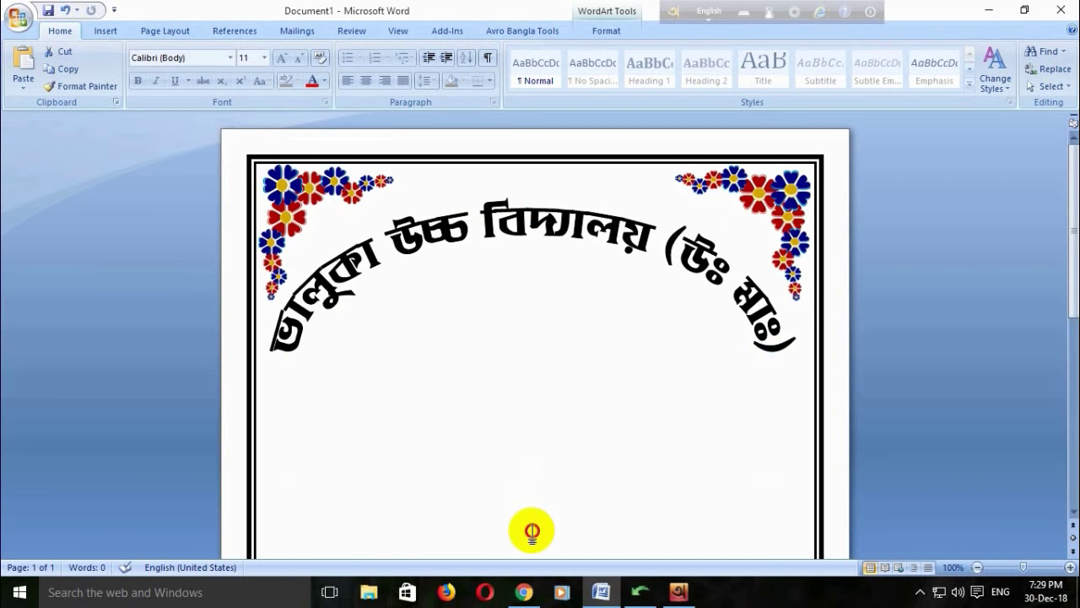
pyautogui.click(529, 526)
pyautogui.scroll(-2, 568, 457)
pyautogui.click(538, 159)
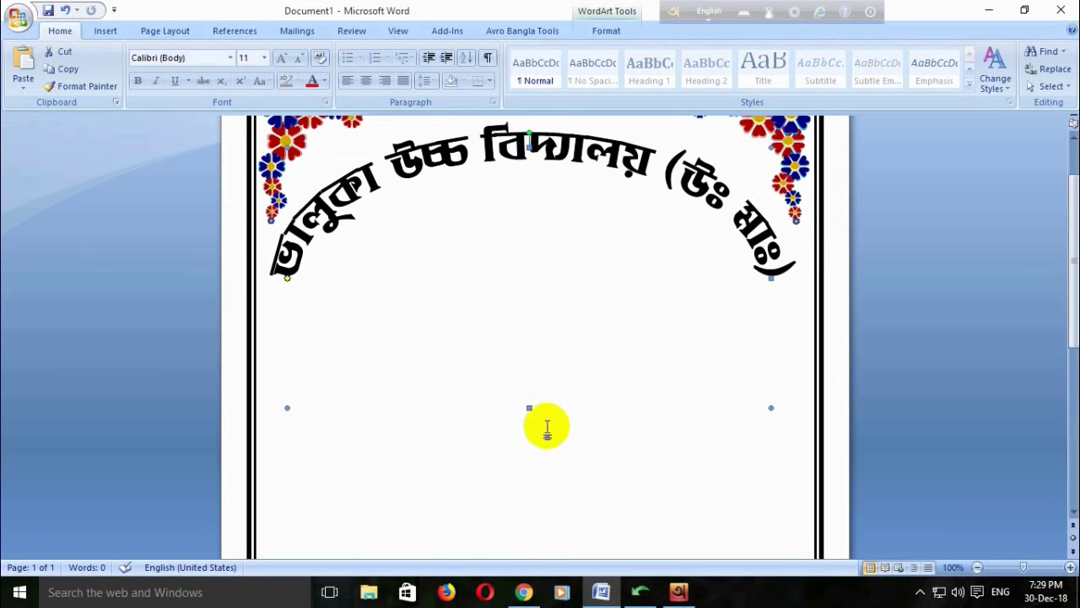
pyautogui.moveTo(529, 408); pyautogui.dragTo(531, 482)
pyautogui.click(553, 392)
pyautogui.scroll(1, 523, 371)
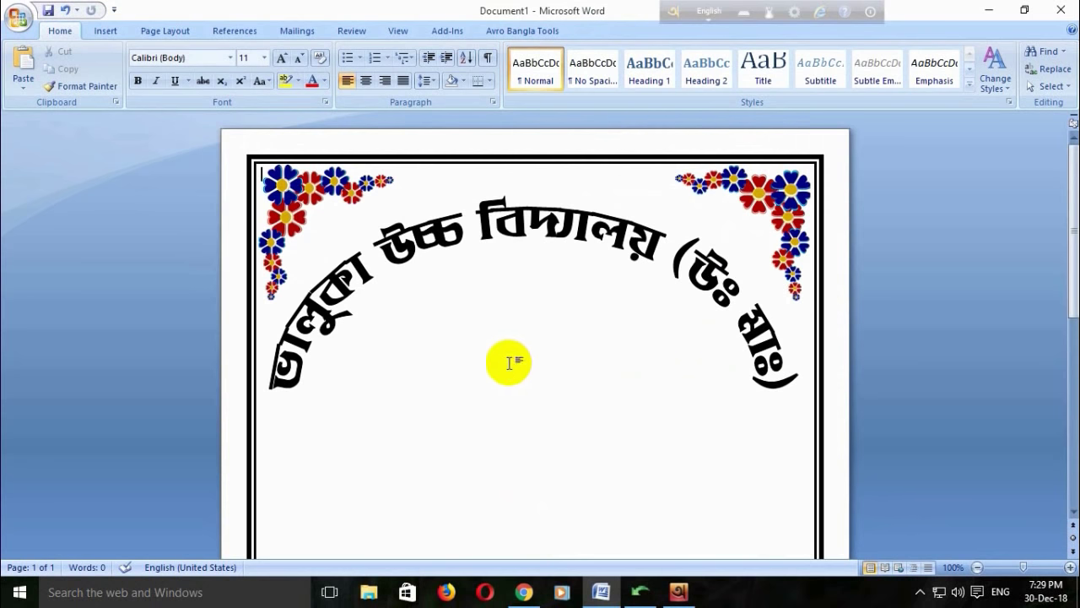
pyautogui.click(577, 235)
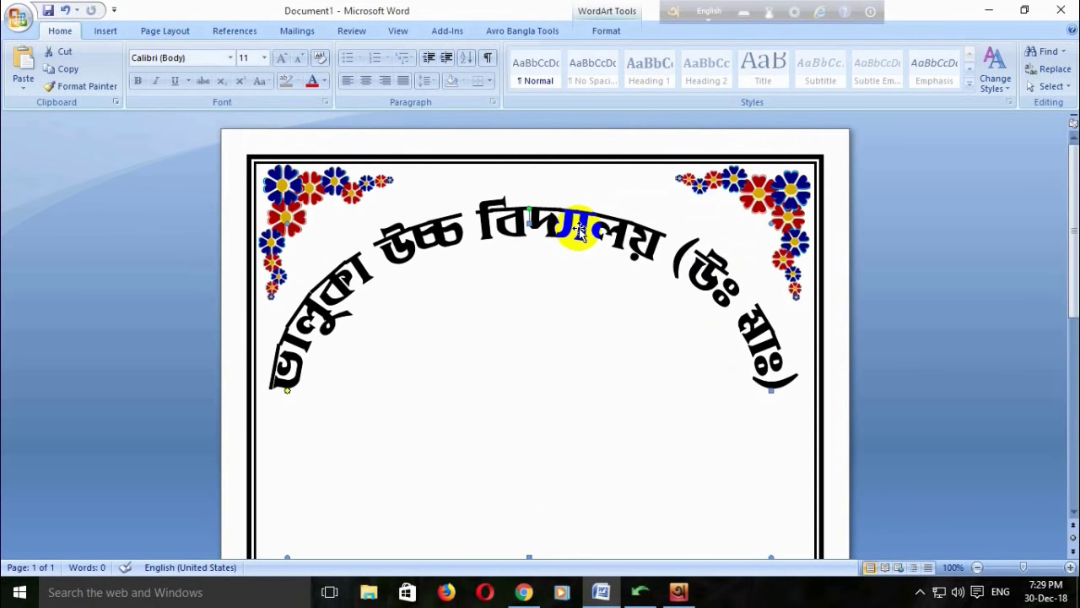
pyautogui.doubleClick(572, 228)
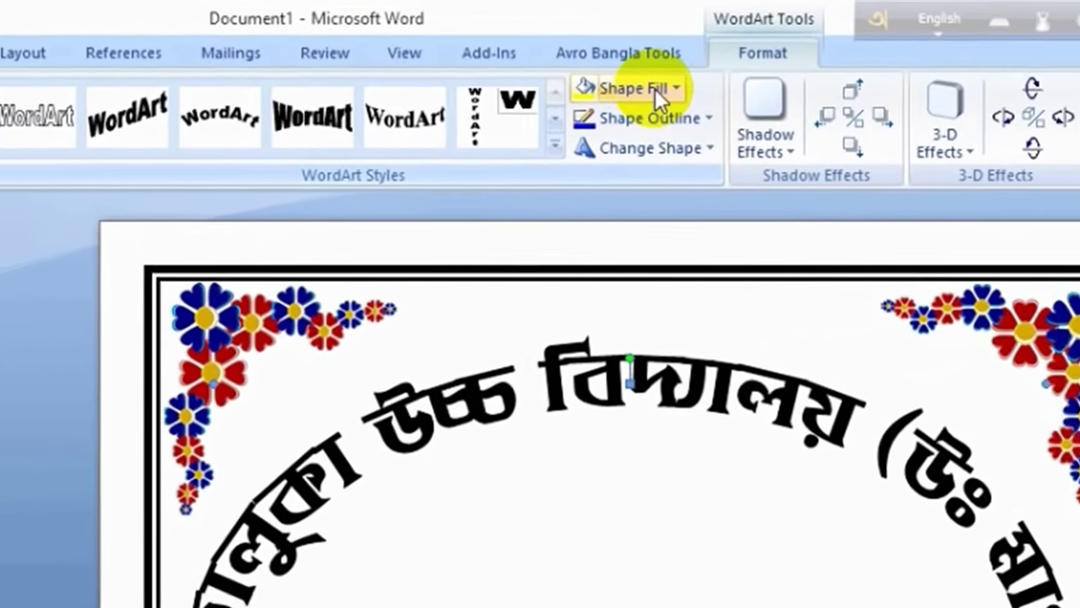
# Fill the school-name letters with the brown crumpled-paper texture, leaving the outline unchanged
pyautogui.click(544, 51)
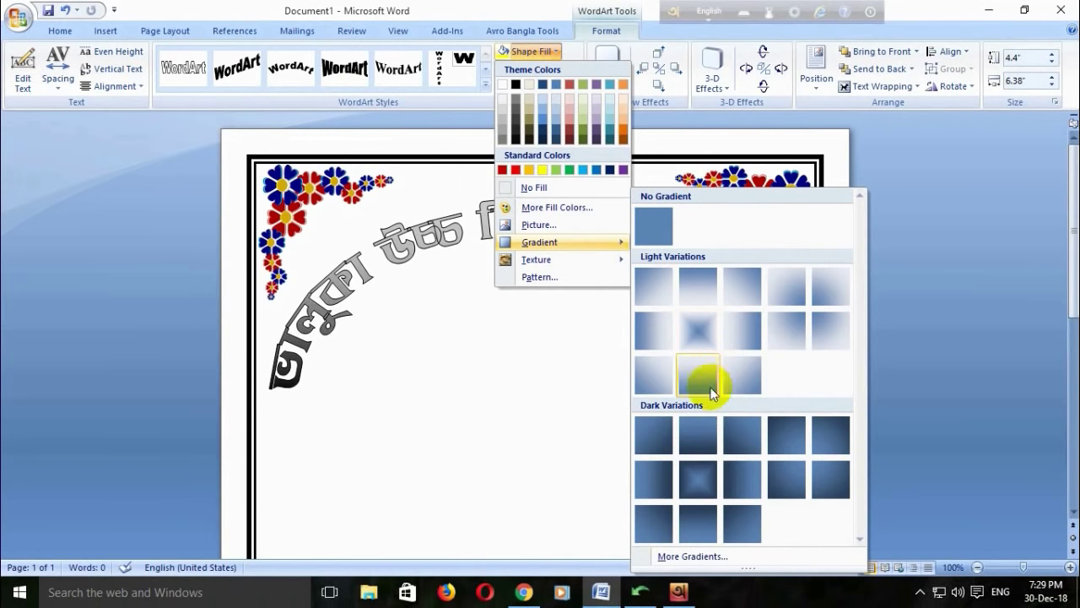
pyautogui.moveTo(364, 264)
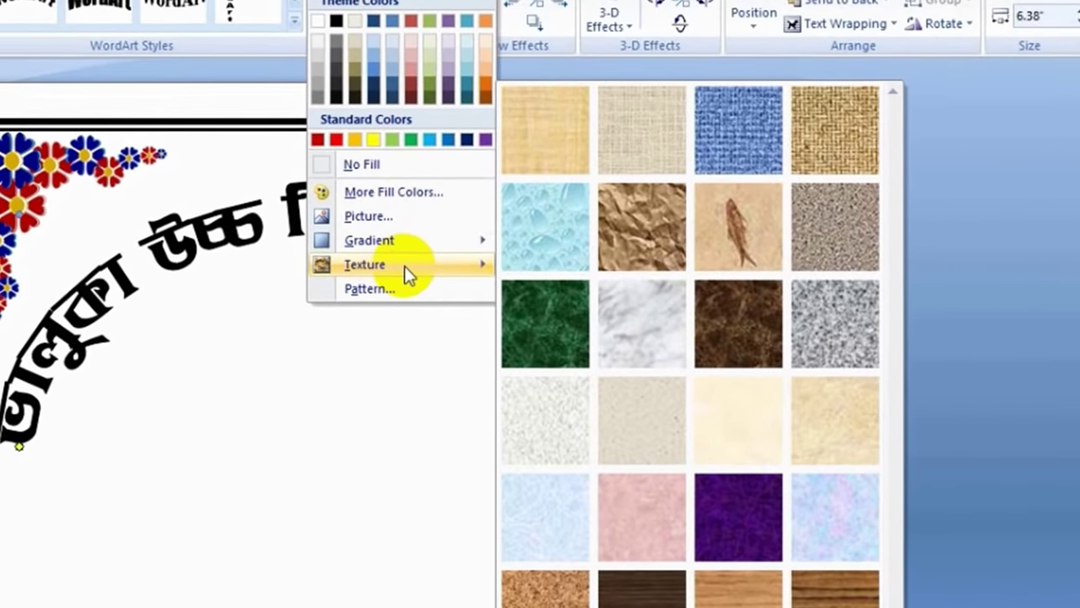
pyautogui.click(630, 226)
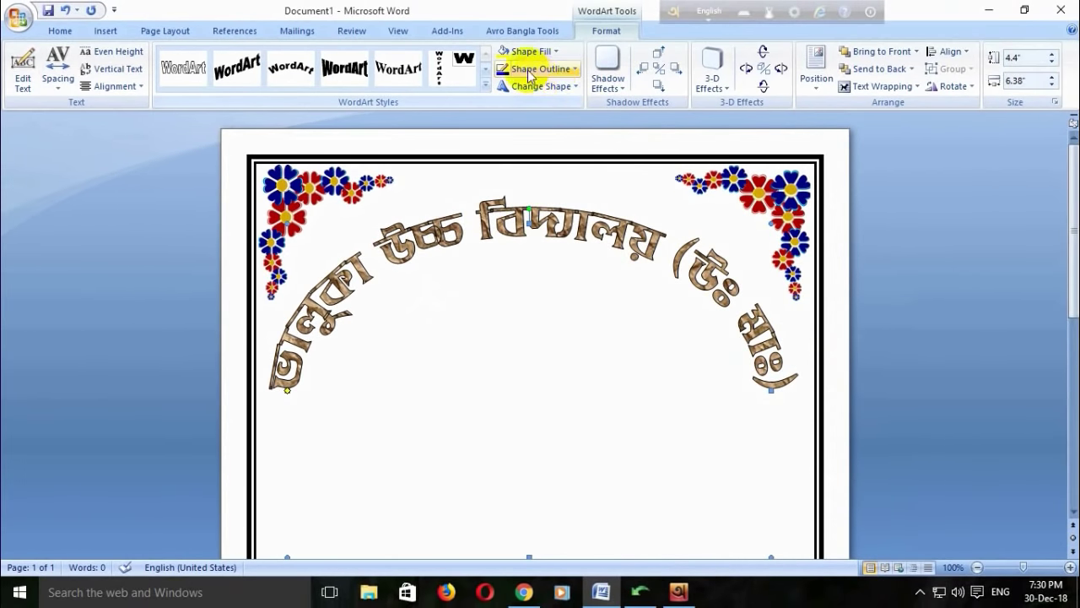
pyautogui.click(563, 75)
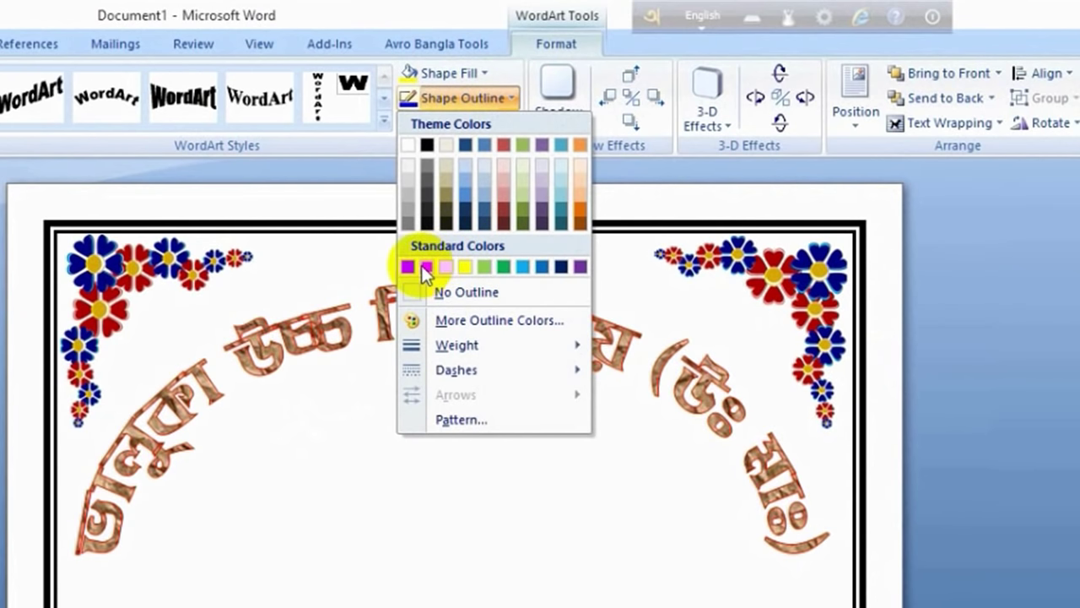
pyautogui.click(447, 137)
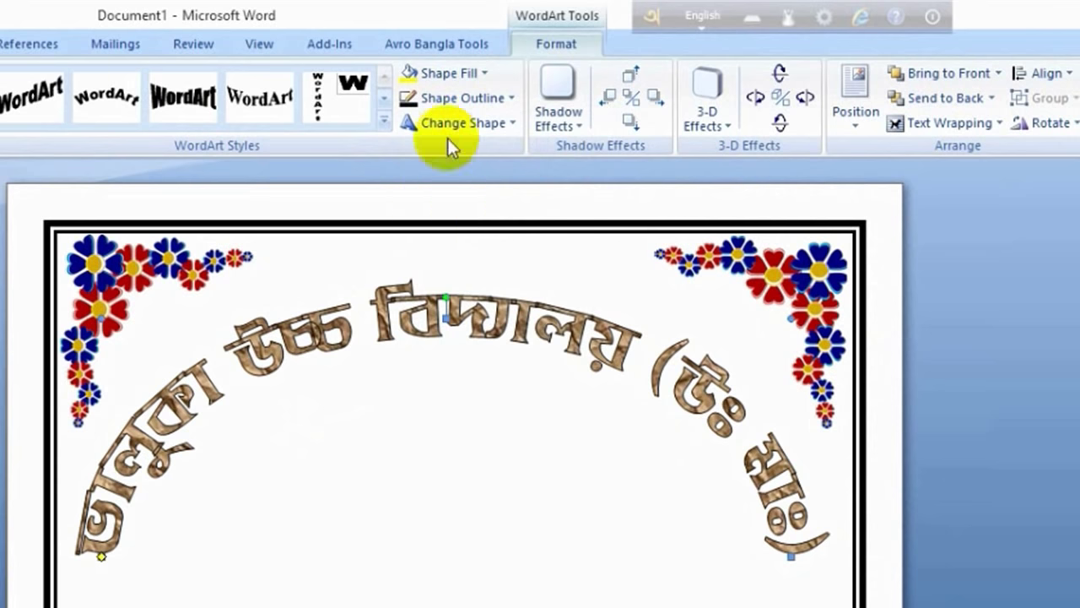
pyautogui.click(478, 126)
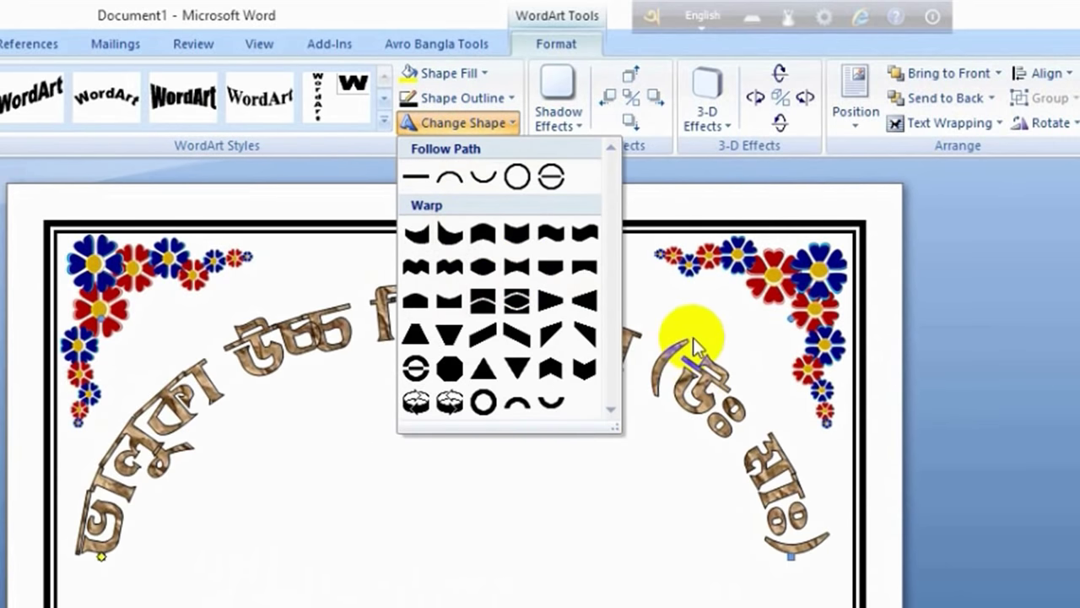
# Add a drop shadow to the school-name title and colour the shadow red
pyautogui.click(559, 94)
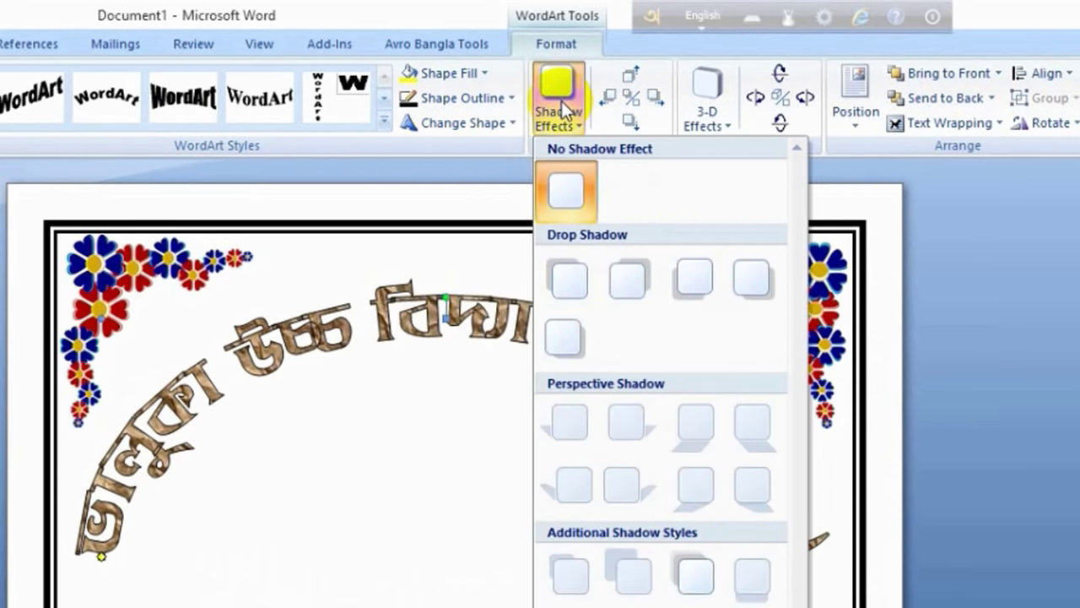
pyautogui.click(573, 340)
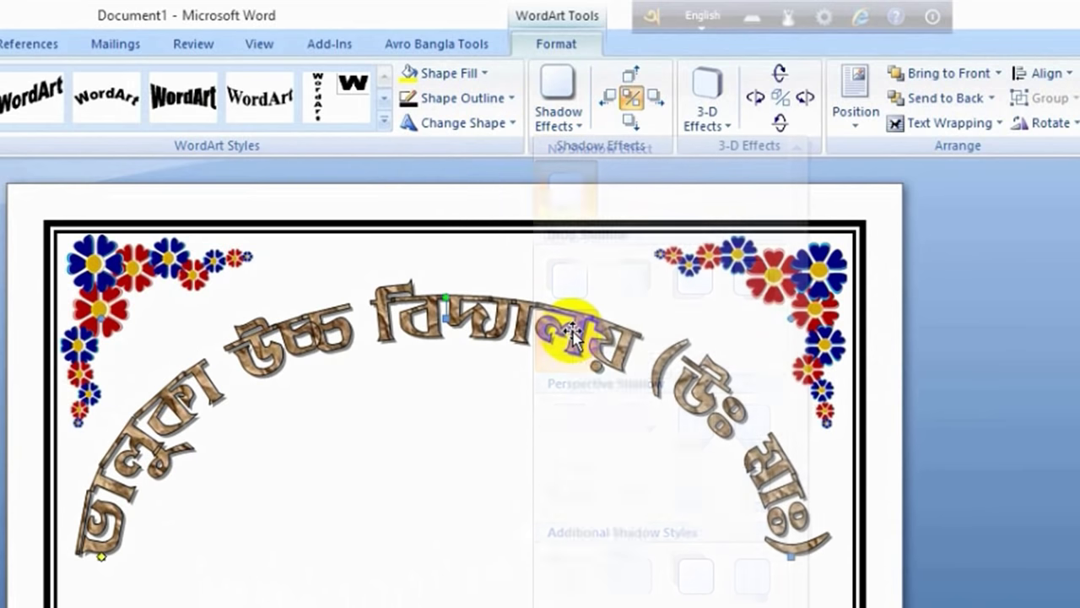
pyautogui.click(557, 97)
pyautogui.moveTo(646, 480)
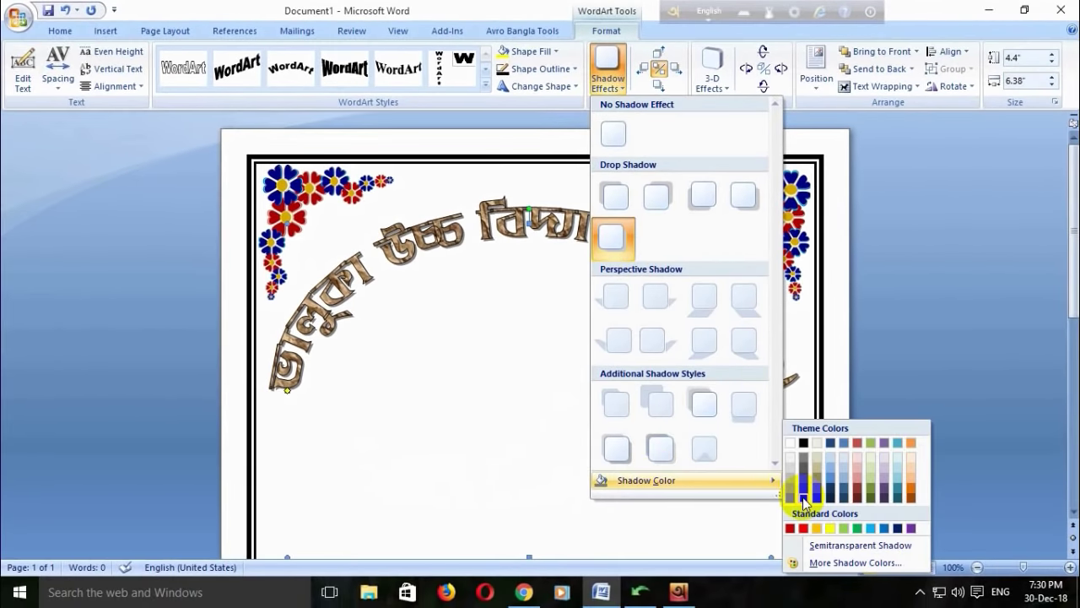
pyautogui.click(803, 529)
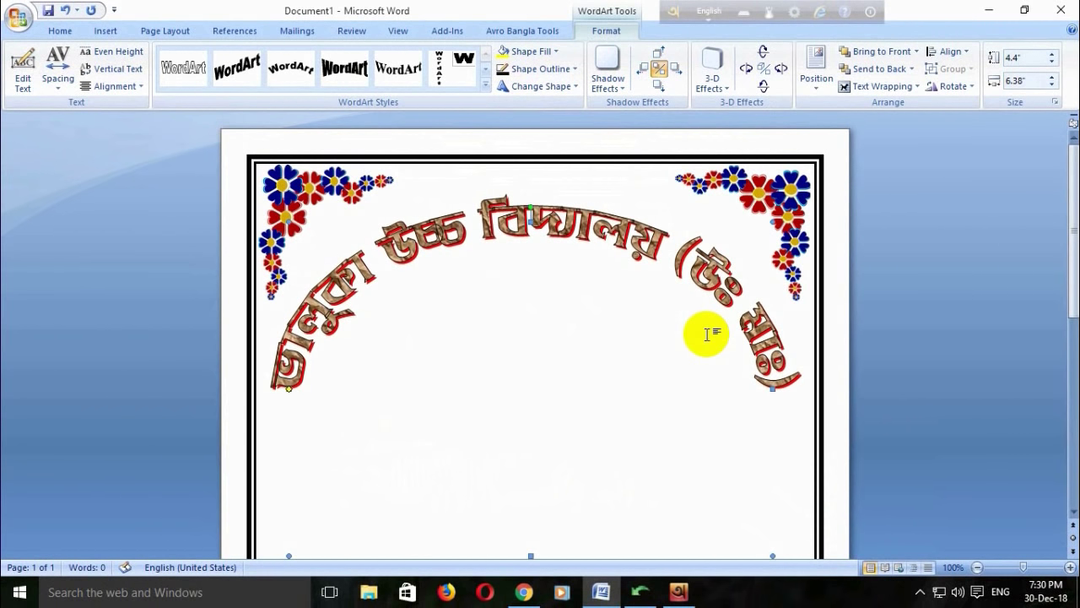
pyautogui.click(707, 334)
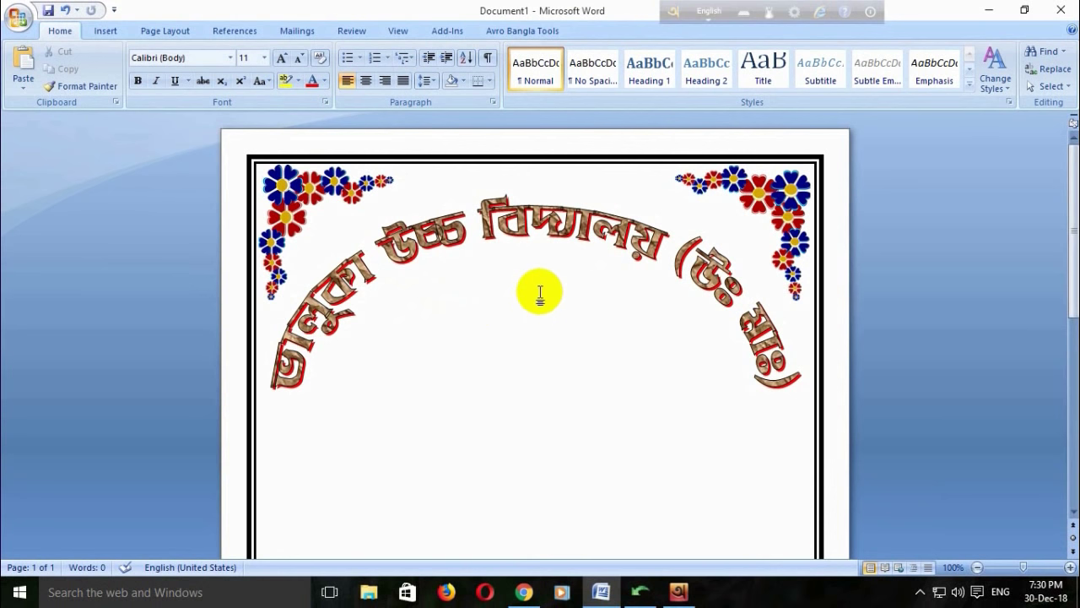
pyautogui.click(106, 31)
pyautogui.click(183, 79)
pyautogui.click(386, 145)
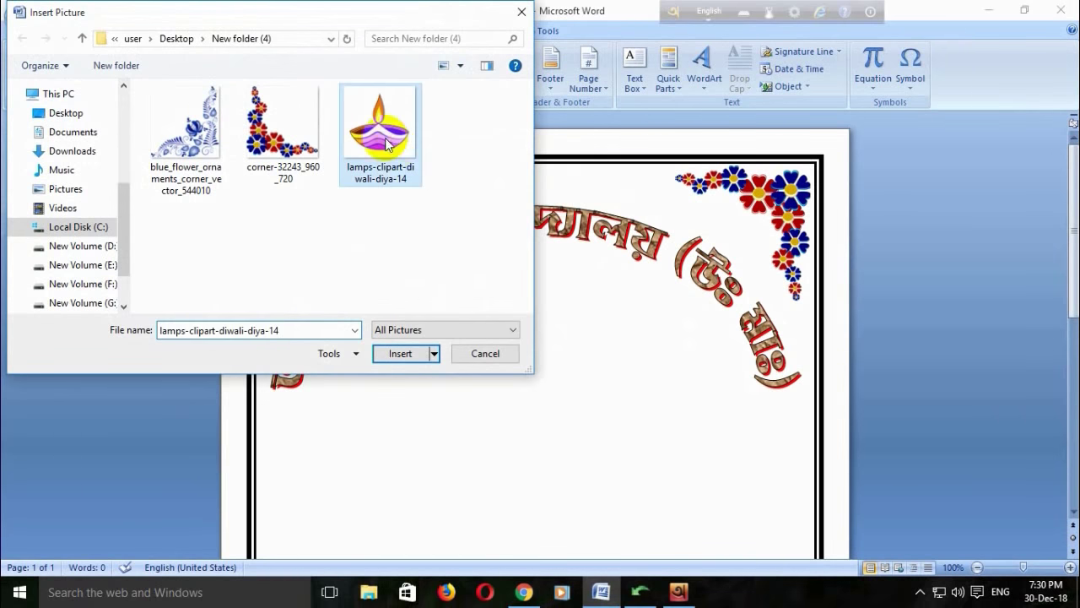
pyautogui.click(414, 358)
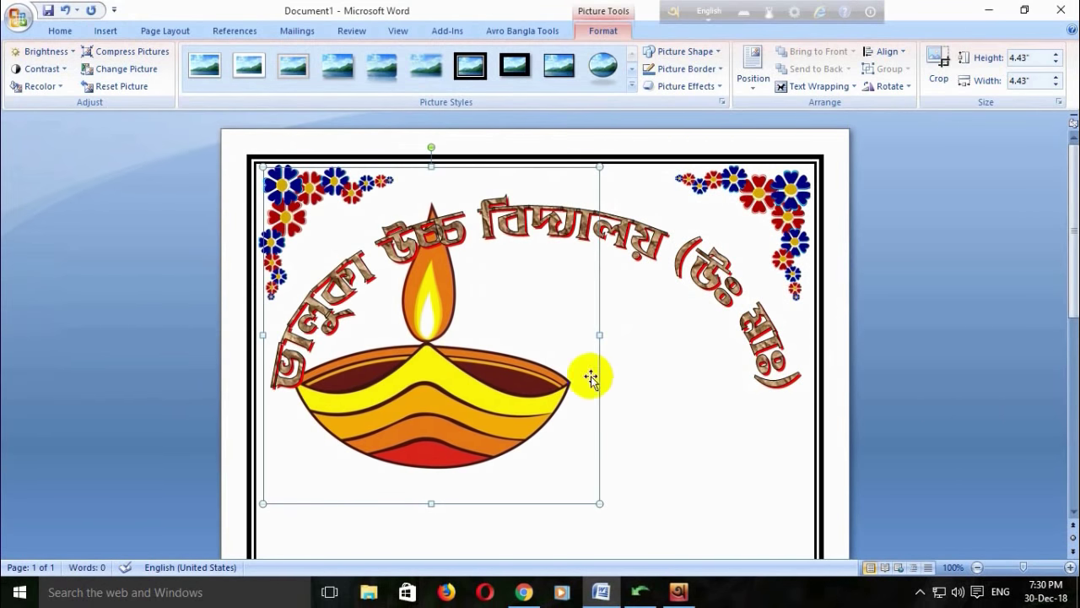
pyautogui.click(836, 87)
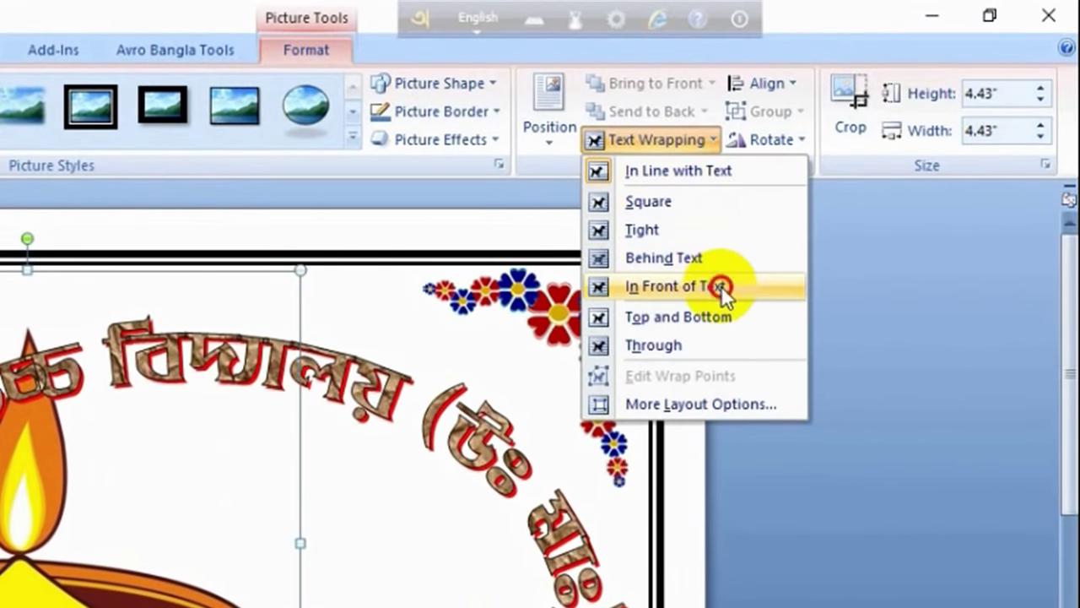
pyautogui.click(856, 177)
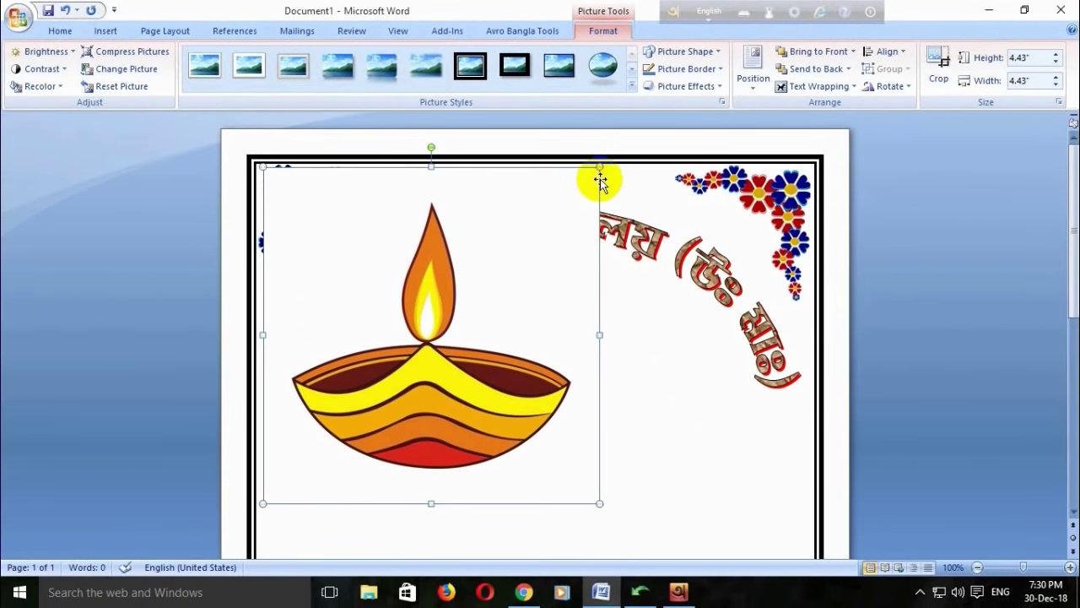
pyautogui.moveTo(596, 169); pyautogui.dragTo(423, 342)
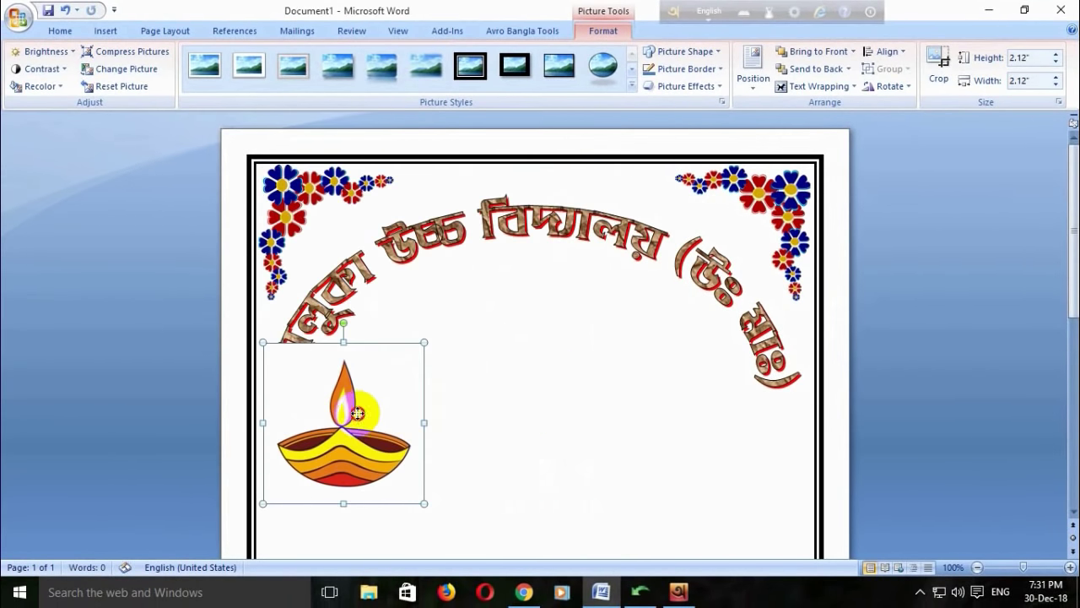
pyautogui.moveTo(356, 412); pyautogui.dragTo(549, 339)
pyautogui.moveTo(617, 266); pyautogui.dragTo(581, 326)
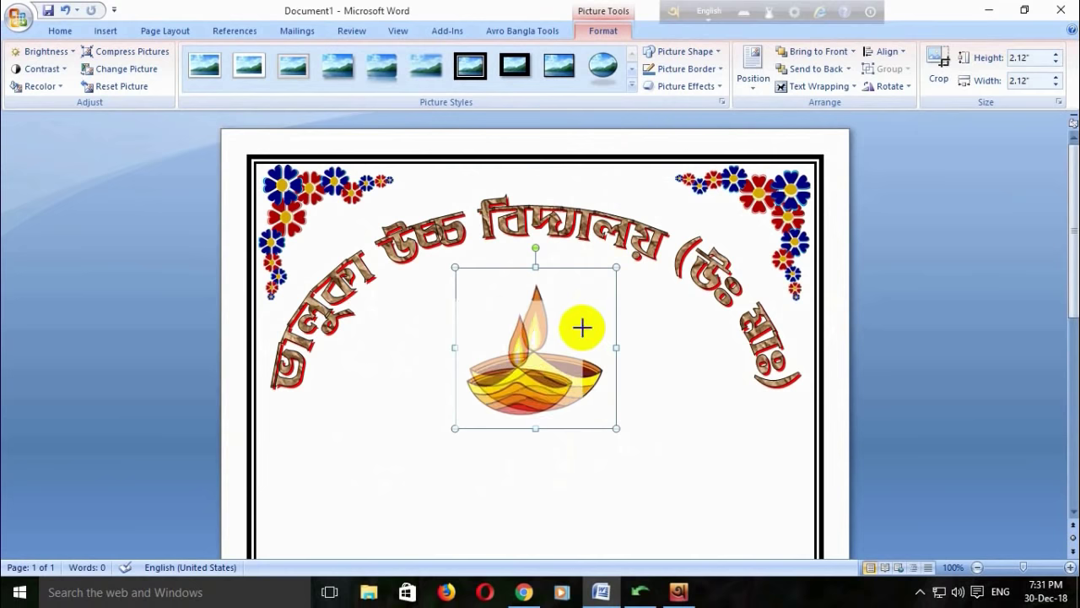
pyautogui.click(621, 341)
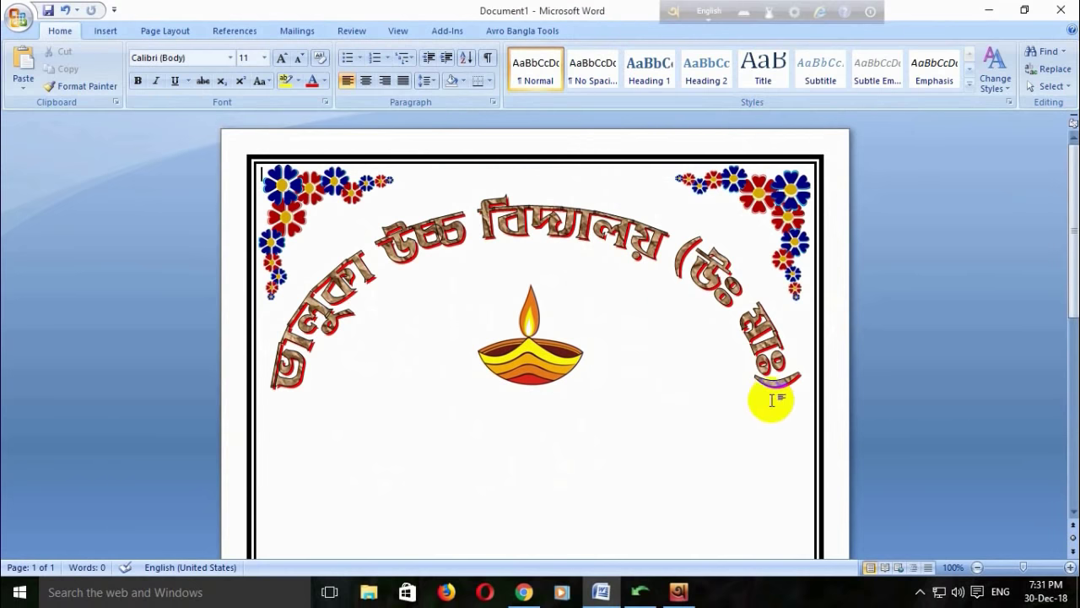
pyautogui.scroll(-2, 668, 376)
pyautogui.click(565, 193)
pyautogui.click(531, 480)
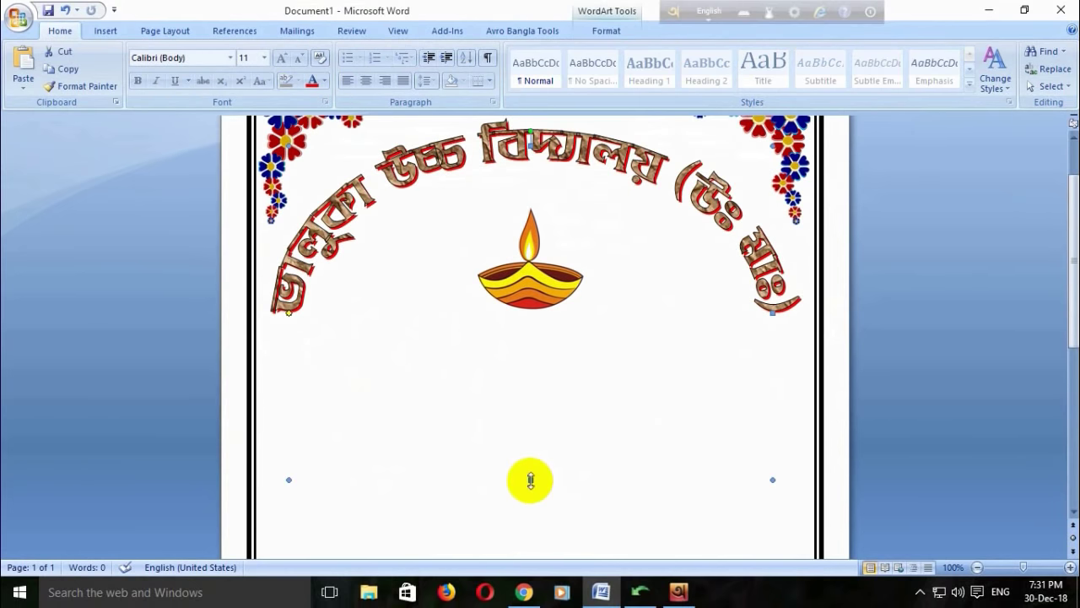
pyautogui.moveTo(530, 506); pyautogui.dragTo(530, 507)
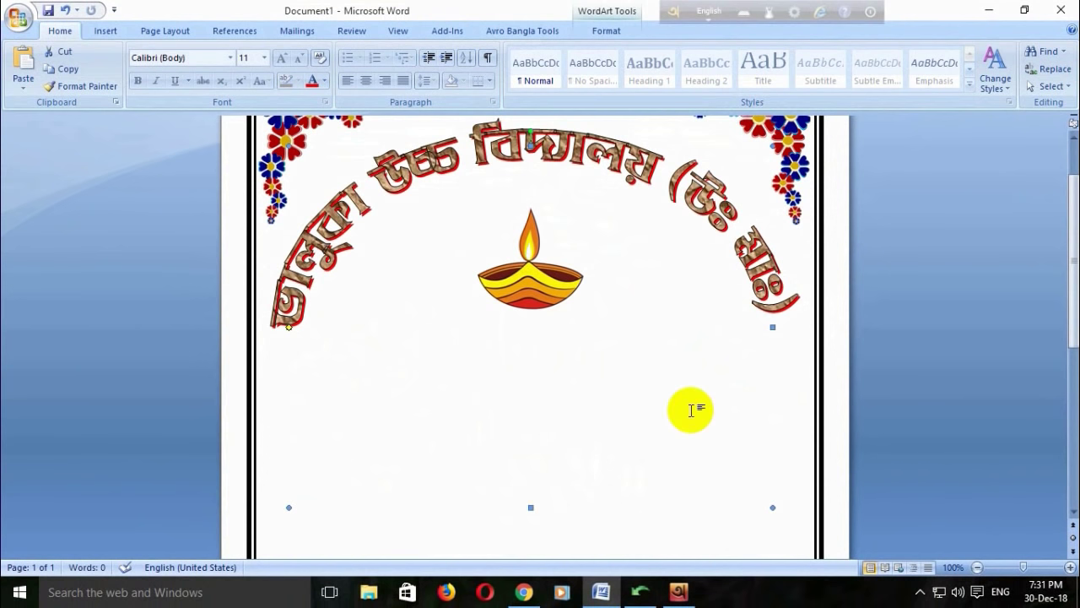
pyautogui.click(661, 375)
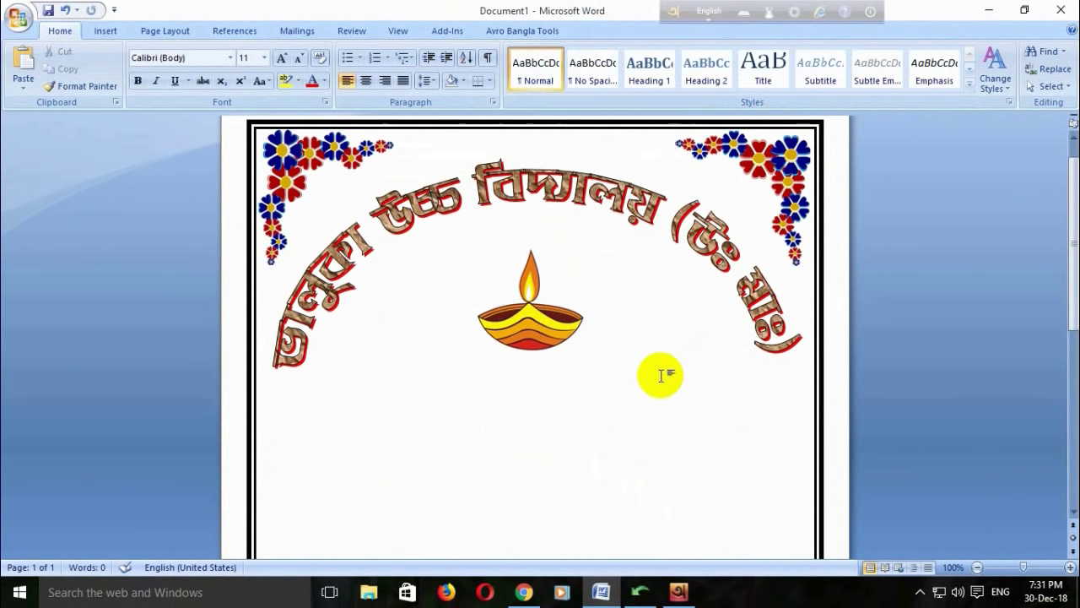
pyautogui.click(535, 316)
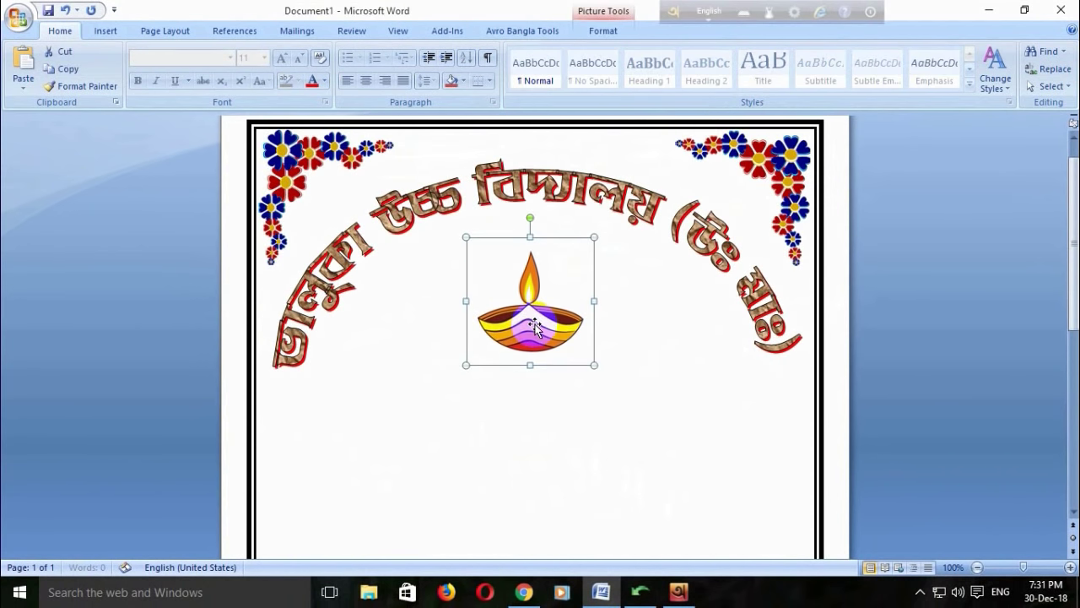
pyautogui.click(616, 329)
pyautogui.scroll(-3, 572, 342)
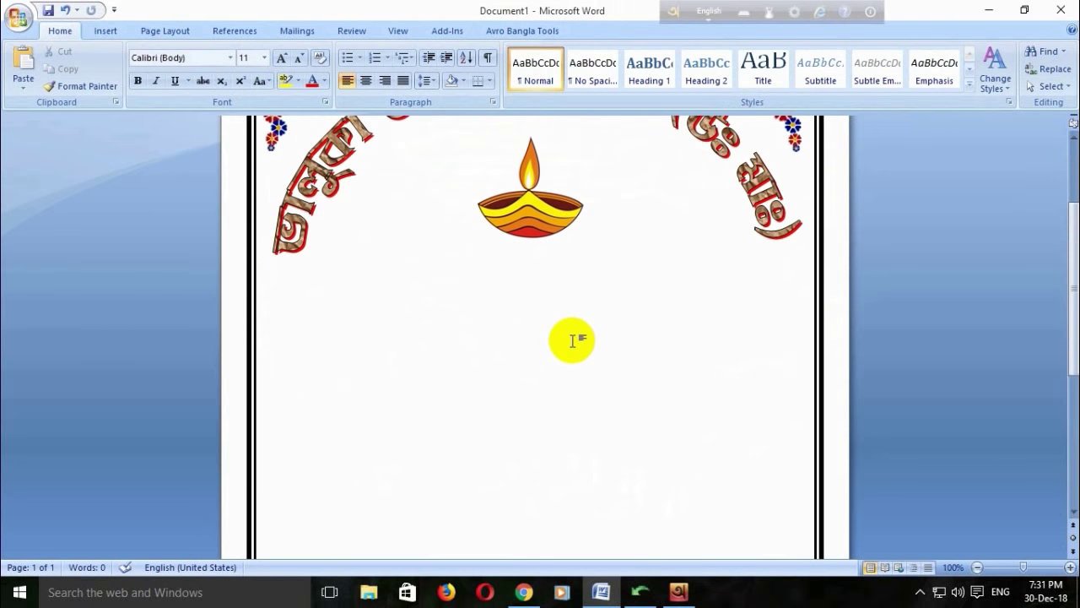
pyautogui.scroll(3, 572, 342)
pyautogui.scroll(-3, 572, 341)
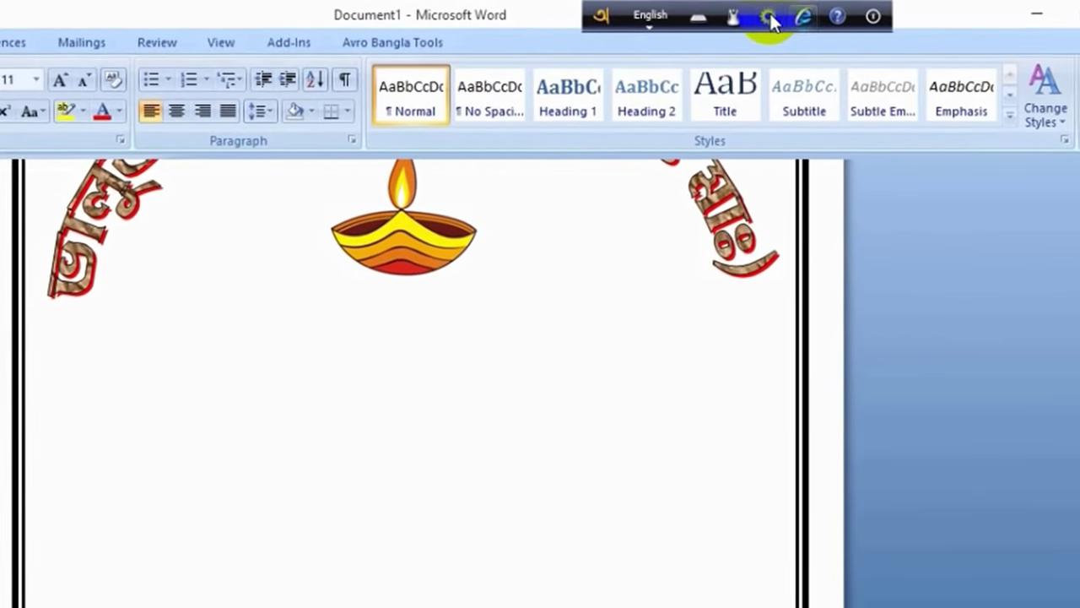
pyautogui.click(794, 12)
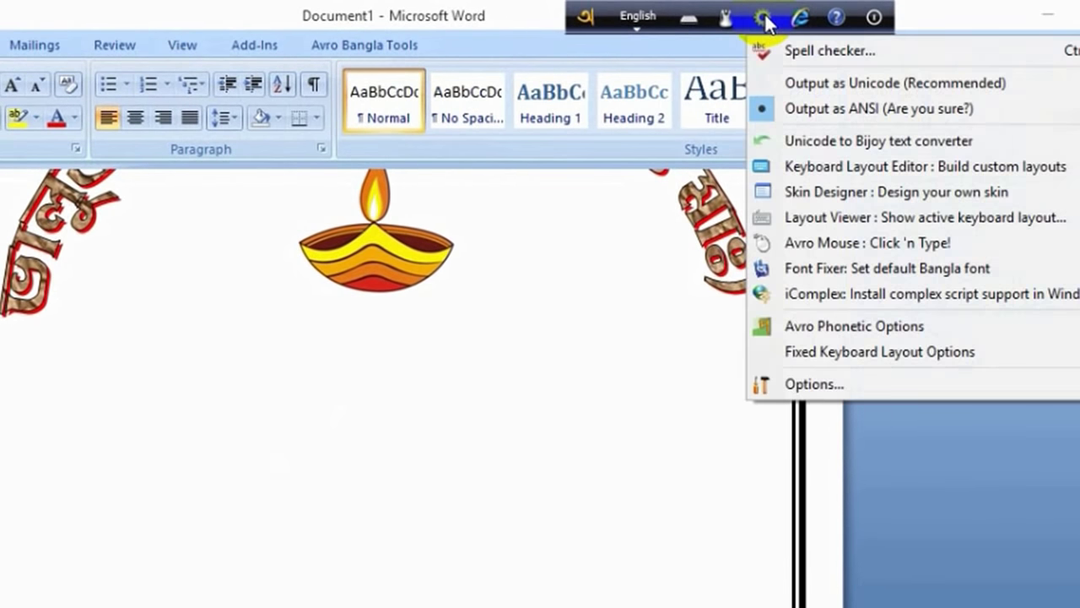
# Open Avro's Unicode to Bijoy converter and the Avro Mouse keyboard, positioned clear of each other
pyautogui.click(848, 141)
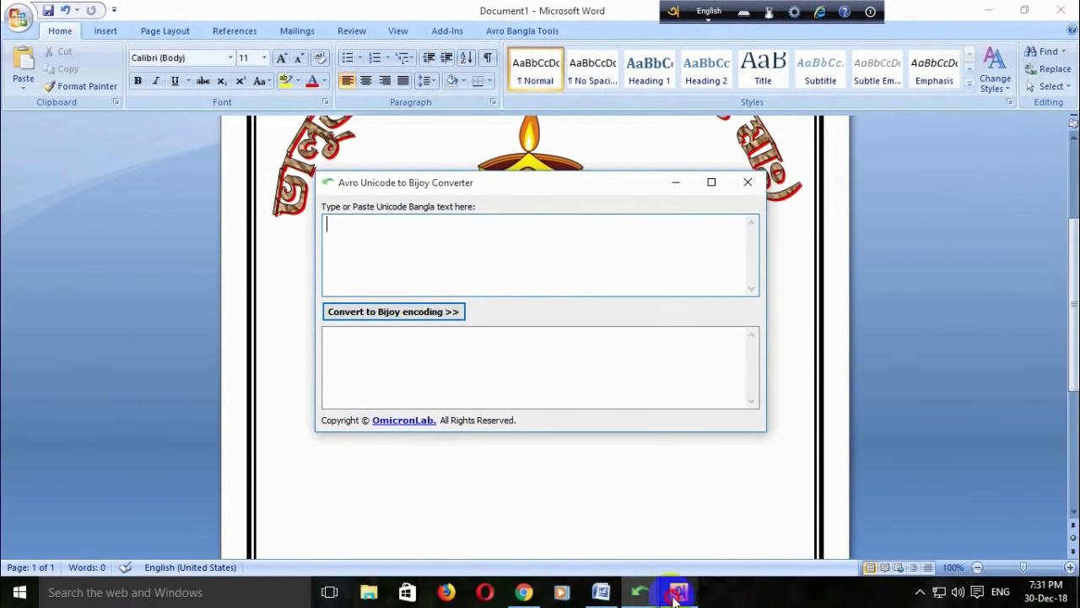
pyautogui.click(678, 591)
pyautogui.moveTo(386, 103)
pyautogui.mouseDown()
pyautogui.moveTo(833, 7)
pyautogui.moveTo(834, 20)
pyautogui.mouseUp()
pyautogui.click(425, 256)
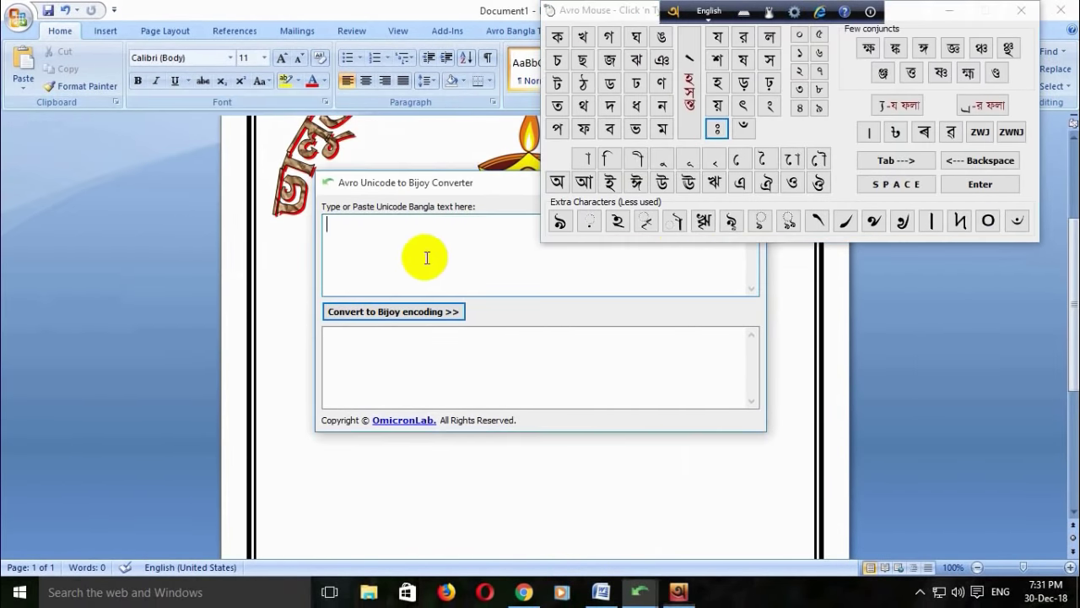
pyautogui.moveTo(622, 11); pyautogui.dragTo(632, 28)
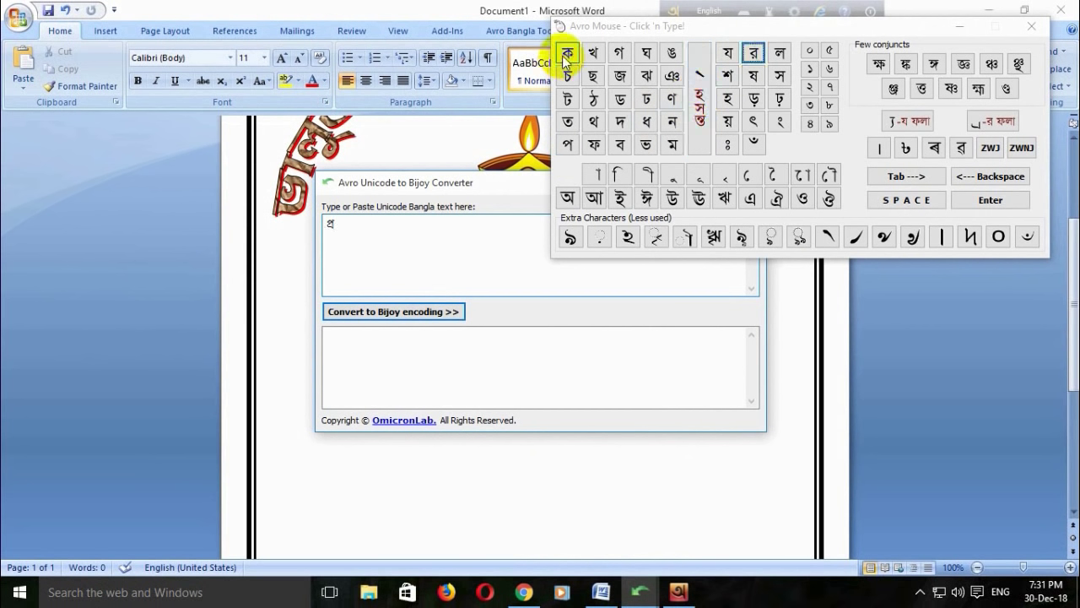
# Type the title প্রকল্প রূপায়ন খাতা into the converter with the on-screen keyboard
pyautogui.click(567, 52)
pyautogui.click(781, 52)
pyautogui.click(700, 91)
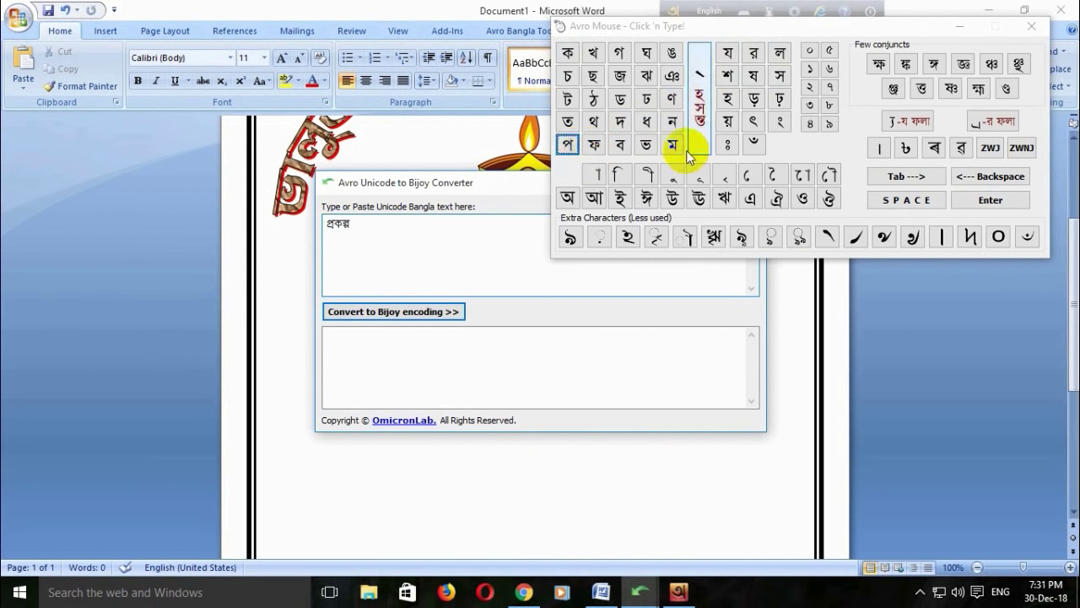
pyautogui.click(753, 53)
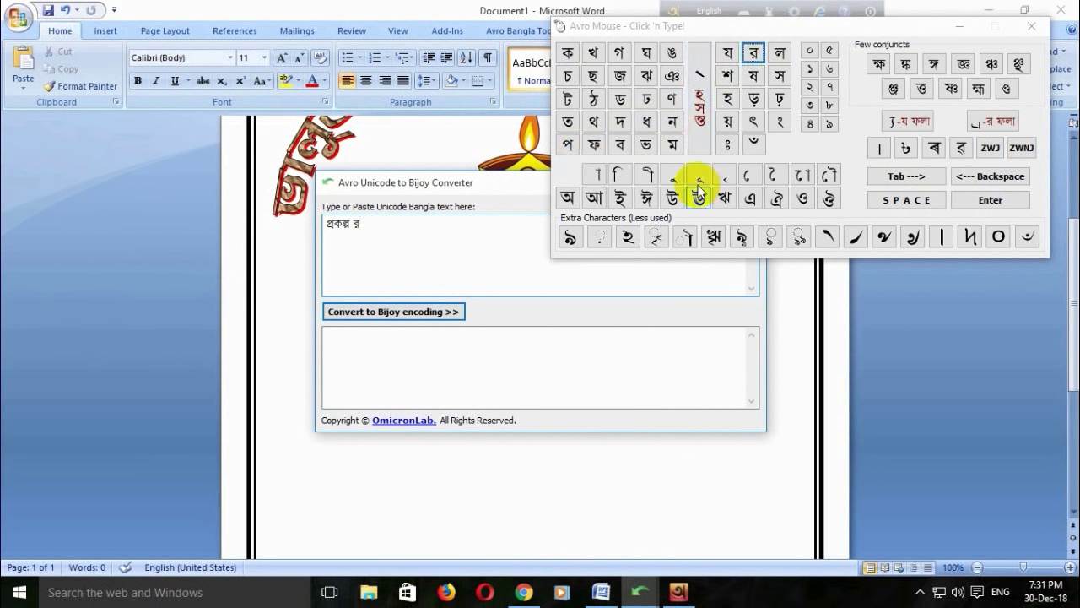
pyautogui.click(567, 145)
pyautogui.click(597, 174)
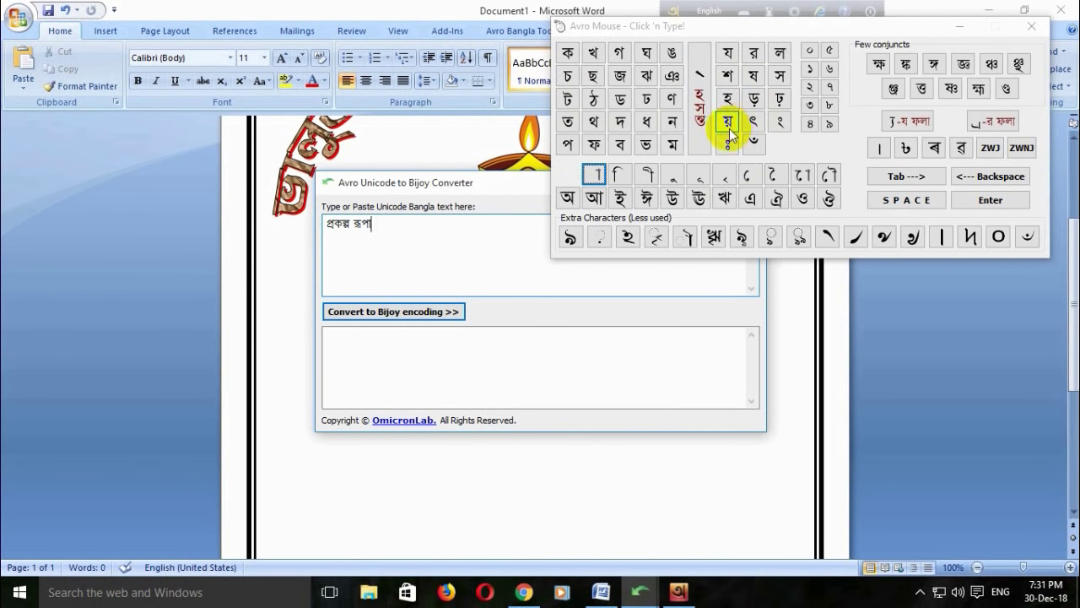
pyautogui.click(675, 124)
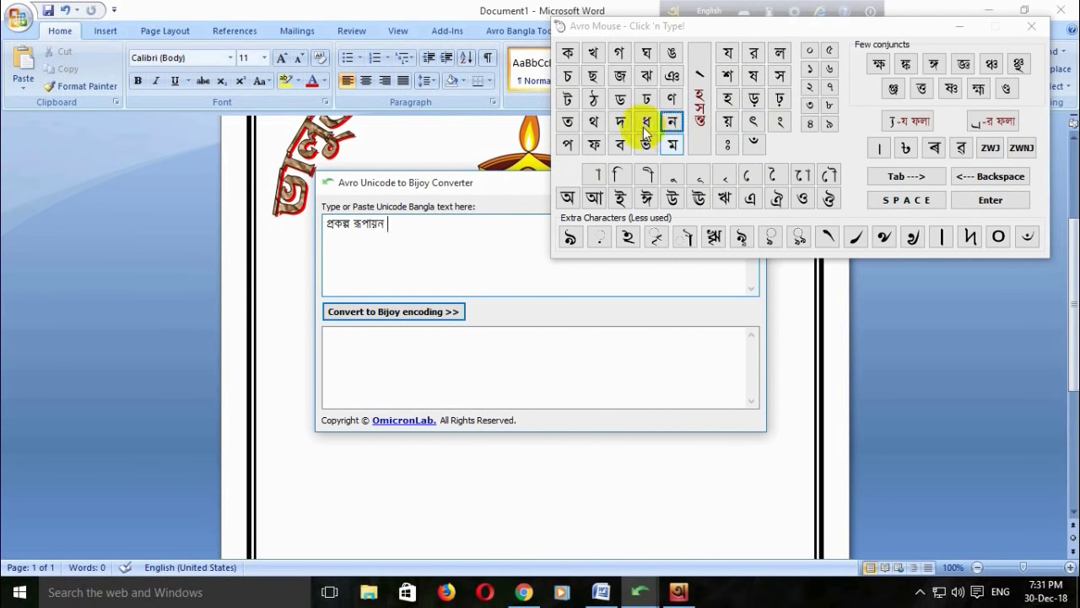
pyautogui.click(593, 53)
pyautogui.click(567, 121)
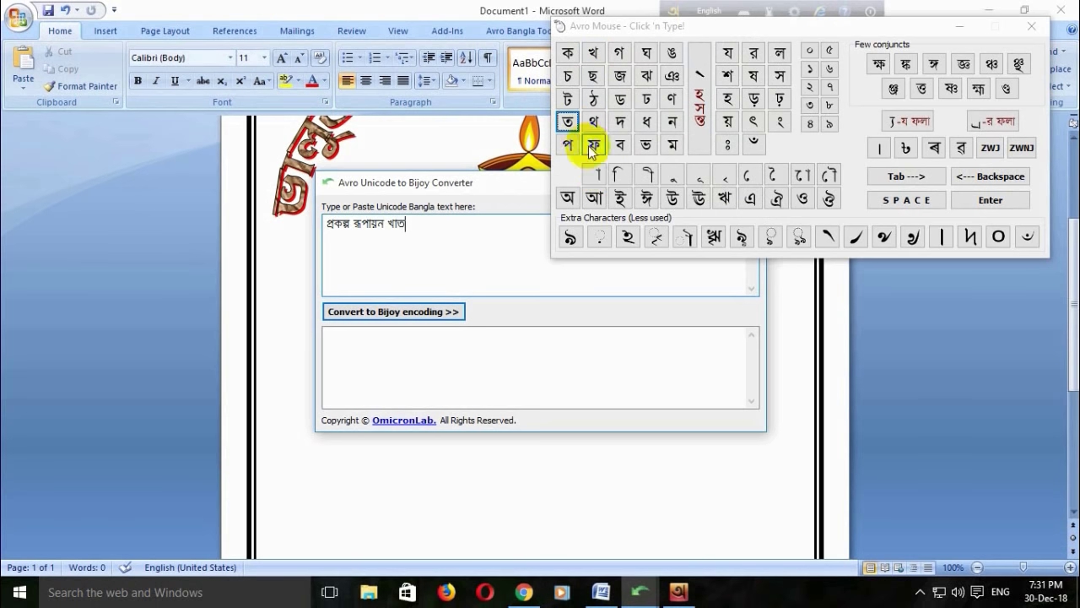
pyautogui.click(959, 26)
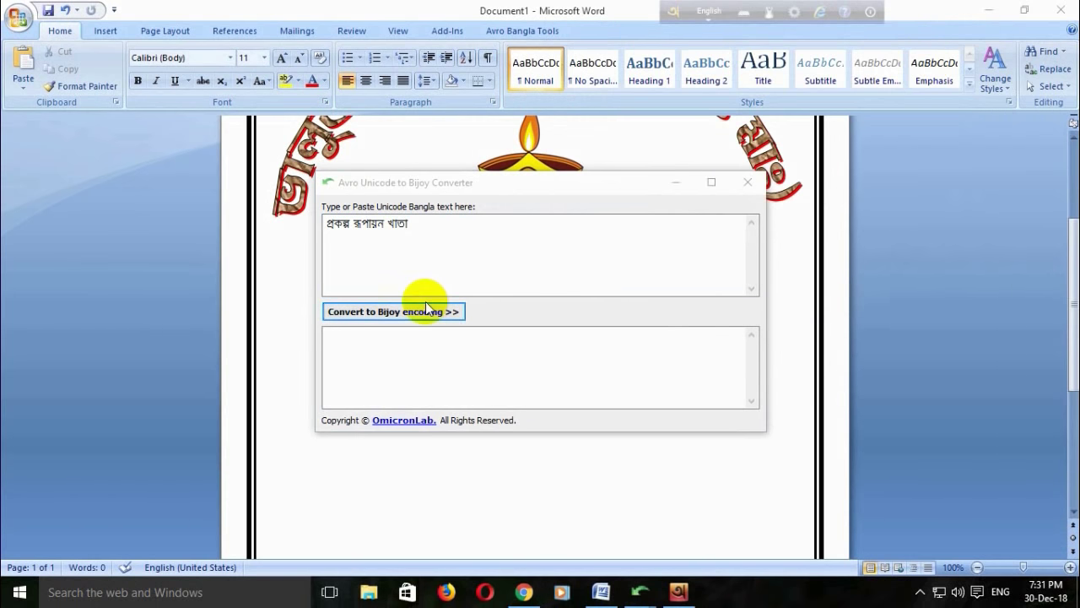
# Convert the title to Bijoy, copy the result, and minimize the converter
pyautogui.click(405, 312)
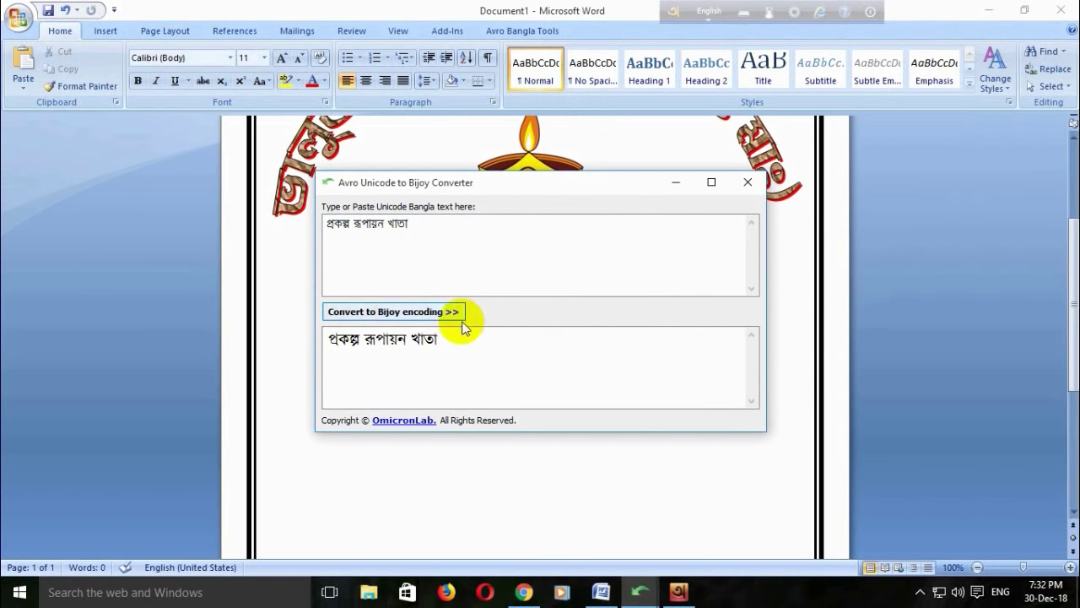
pyautogui.moveTo(446, 340); pyautogui.dragTo(328, 333)
pyautogui.rightClick(351, 341)
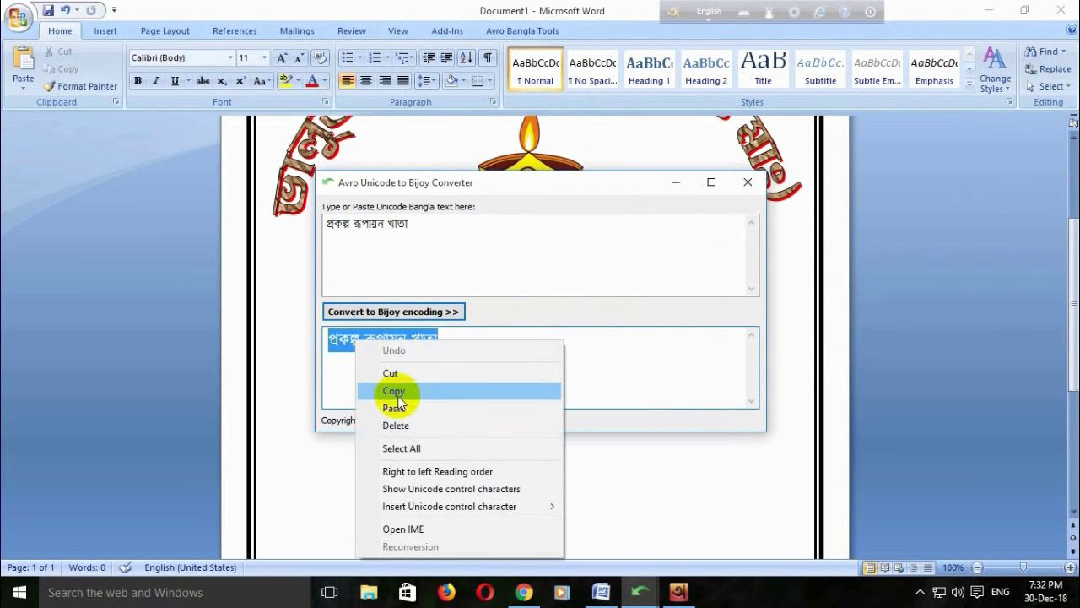
pyautogui.click(398, 388)
pyautogui.click(674, 182)
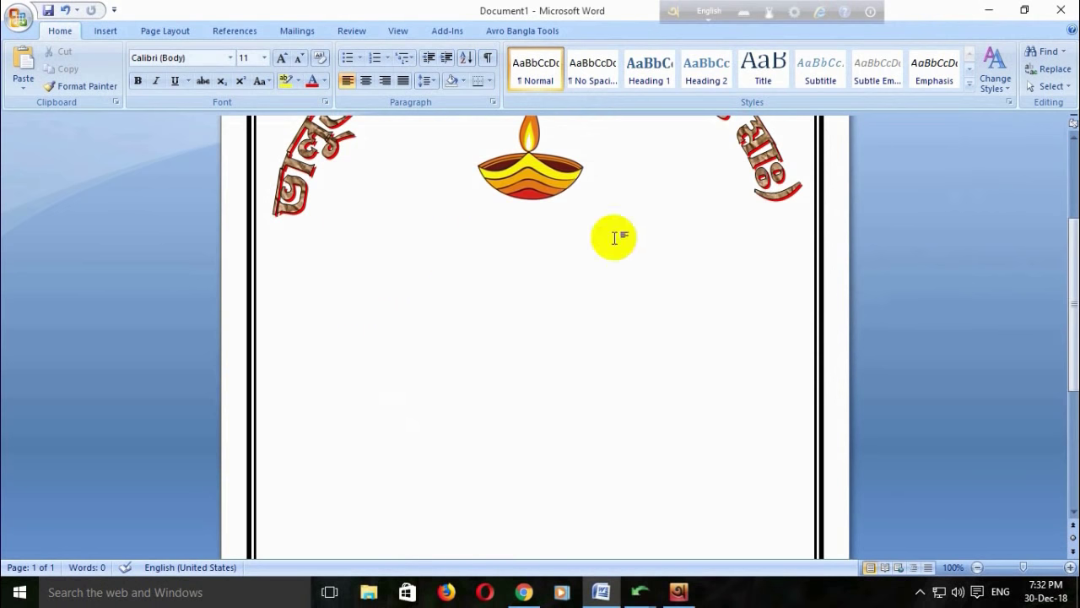
# Insert a WordArt holding the pasted Bijoy subtitle text, set in bold TeeshtaMJ
pyautogui.click(105, 31)
pyautogui.click(704, 69)
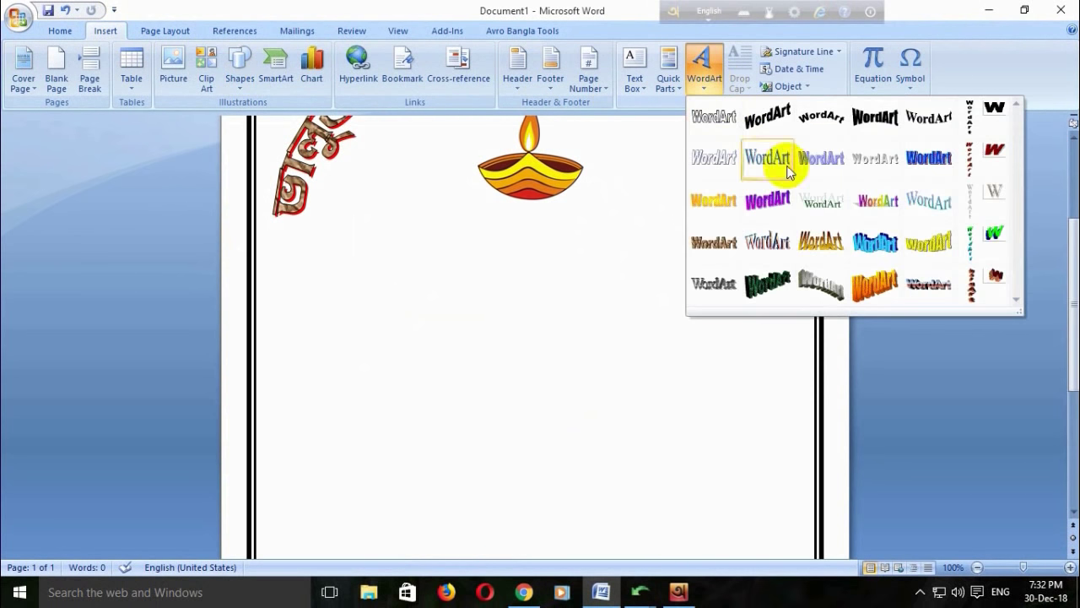
pyautogui.click(767, 157)
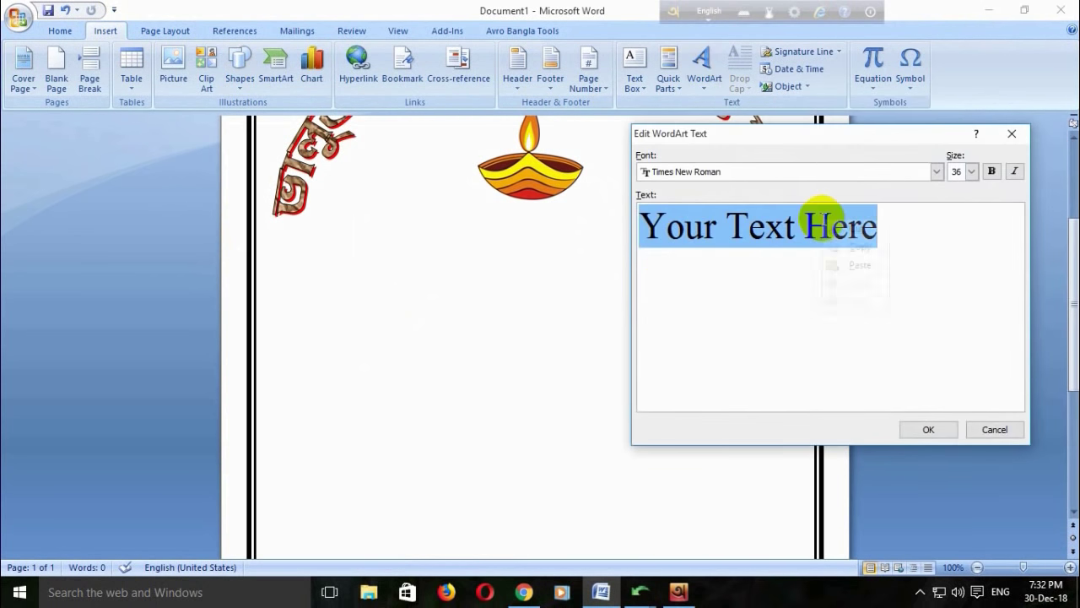
pyautogui.rightClick(822, 219)
pyautogui.click(859, 265)
pyautogui.moveTo(920, 226); pyautogui.dragTo(583, 237)
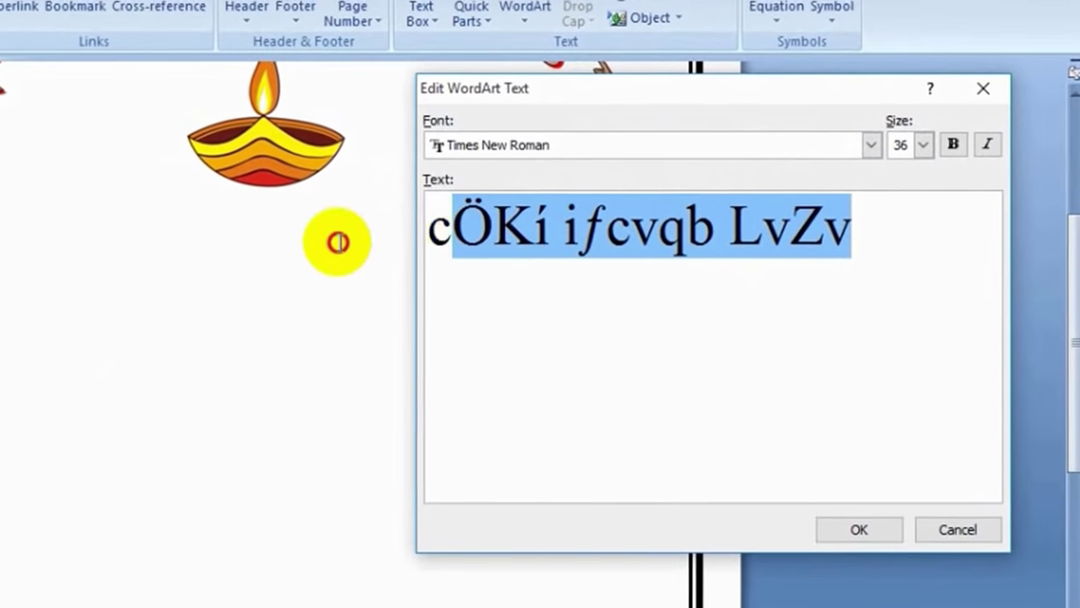
pyautogui.click(937, 172)
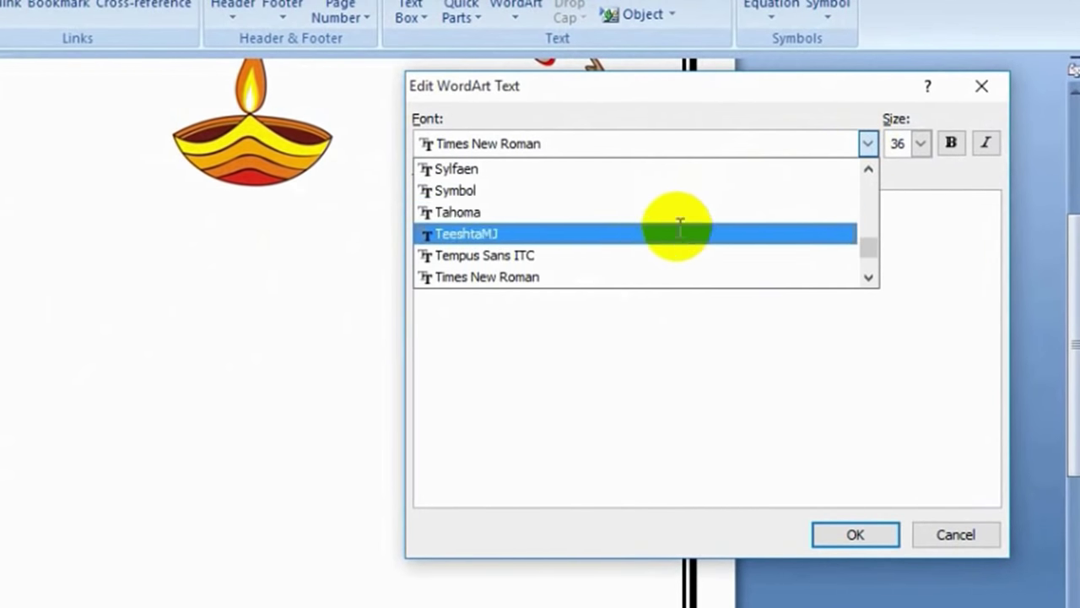
pyautogui.click(675, 233)
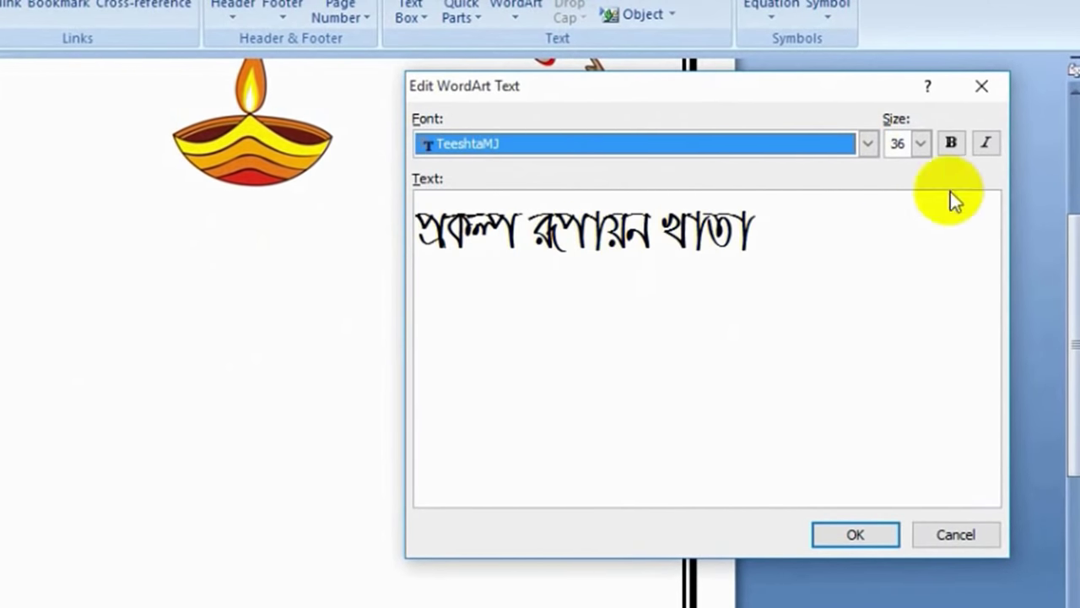
pyautogui.click(950, 143)
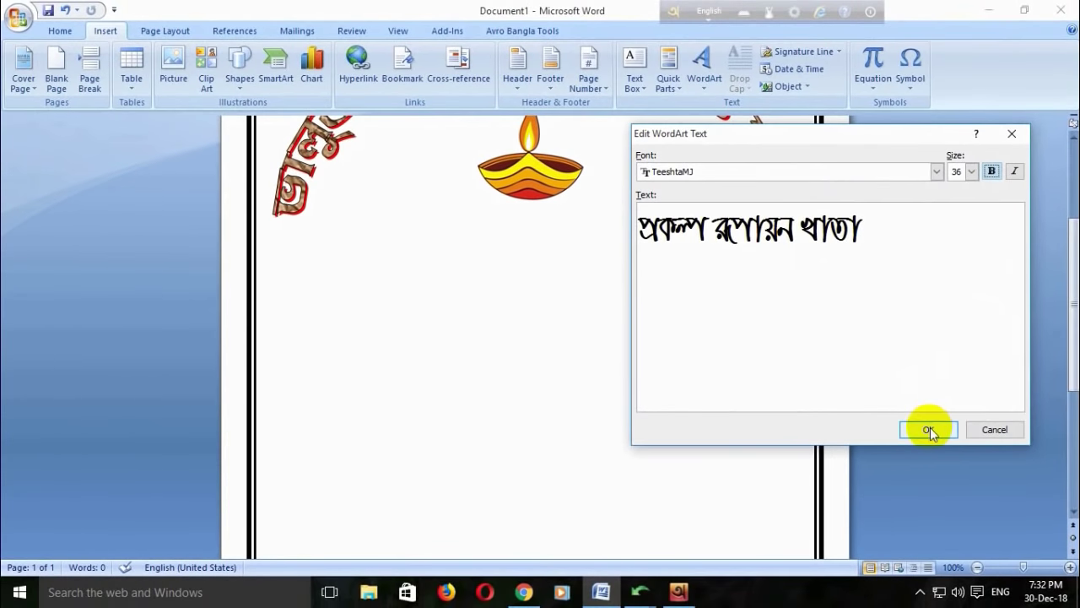
pyautogui.click(926, 432)
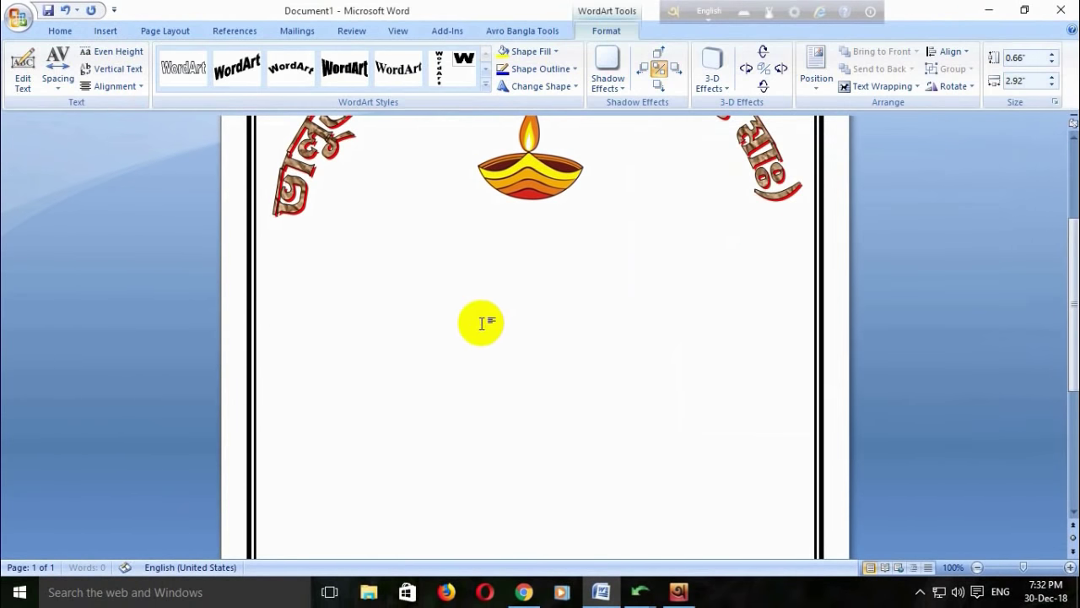
# Move the top-left flower corner off the subtitle and return it to its corner
pyautogui.scroll(5, 472, 294)
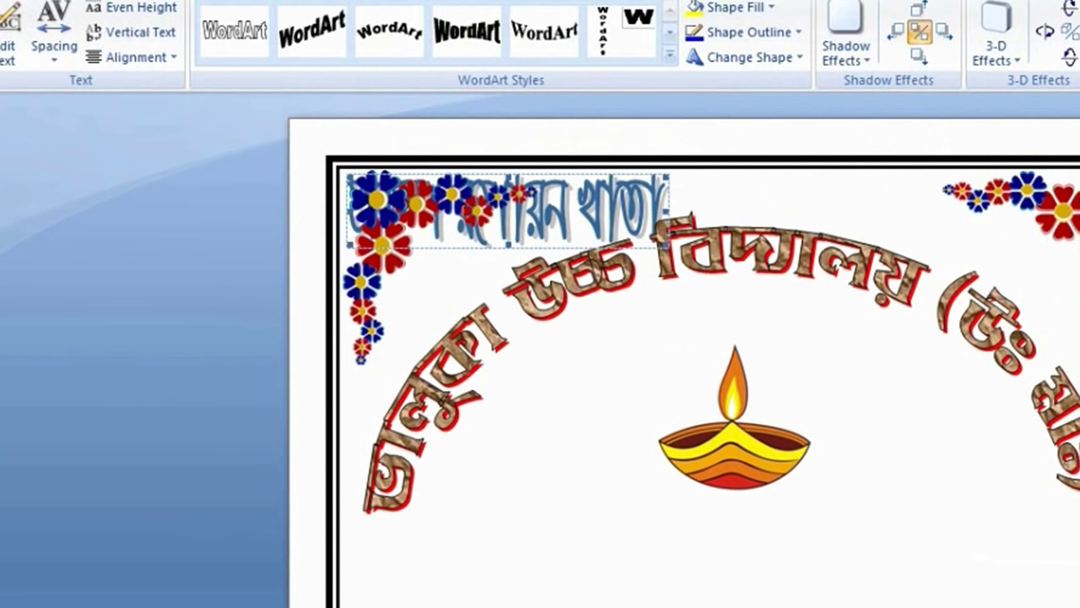
pyautogui.moveTo(519, 200); pyautogui.dragTo(601, 460)
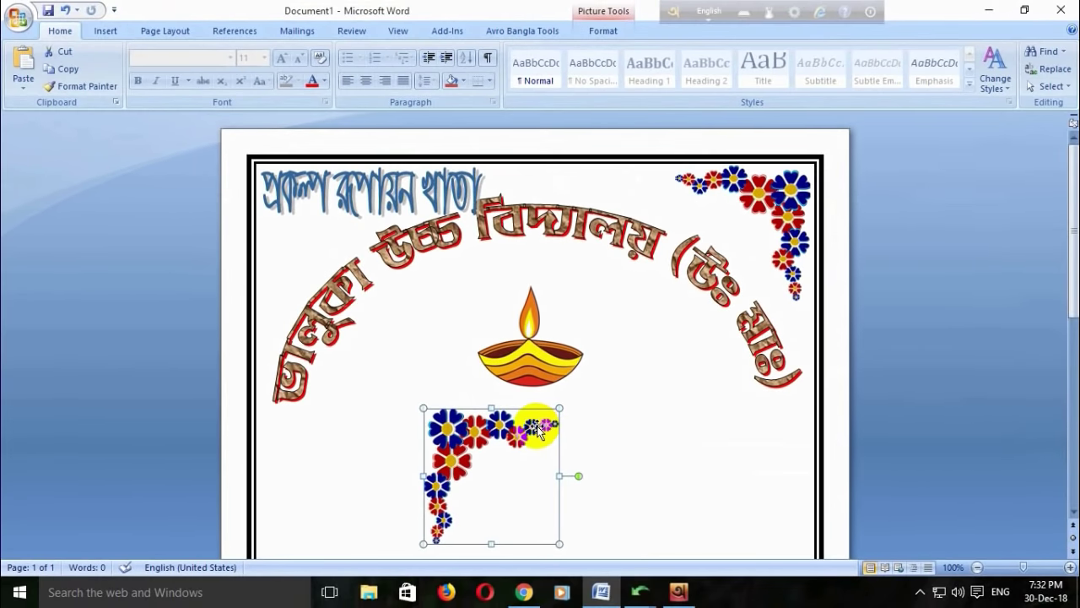
pyautogui.moveTo(502, 426); pyautogui.dragTo(333, 185)
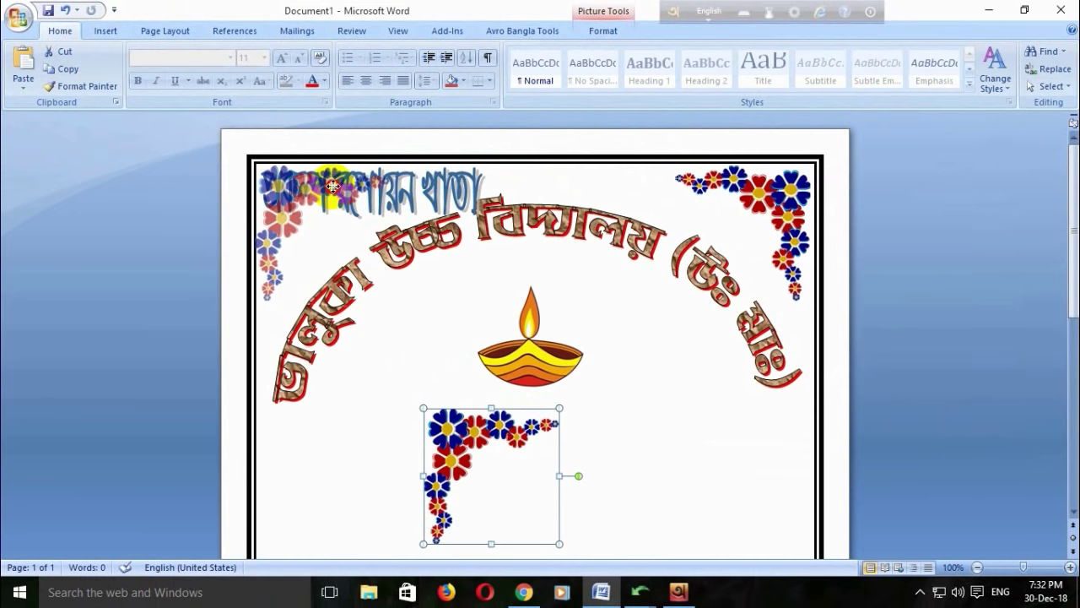
# Move the subtitle WordArt below the lamp and widen it on both sides
pyautogui.click(435, 194)
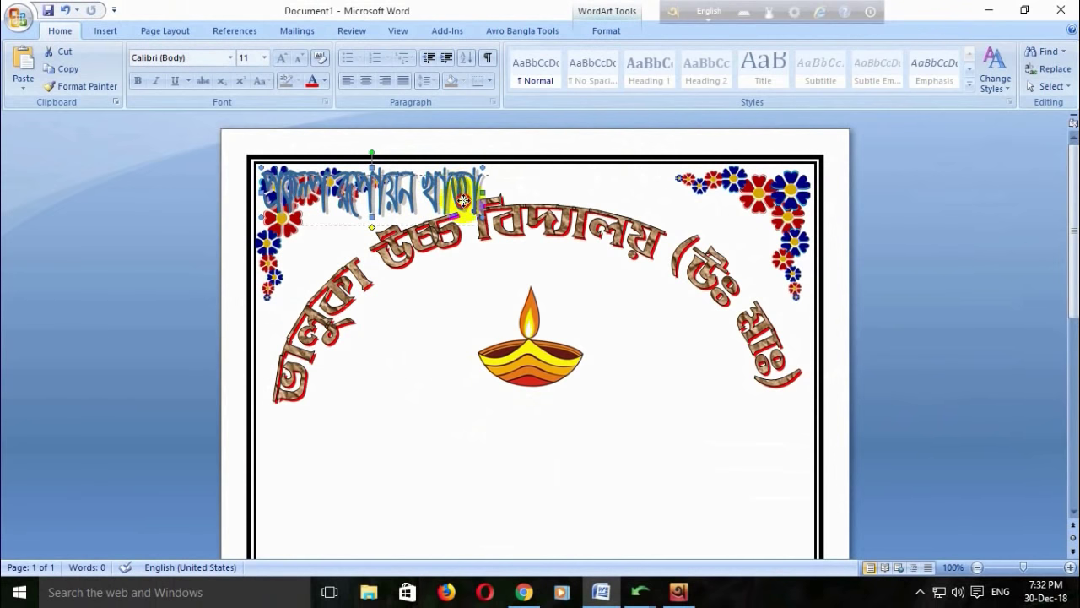
pyautogui.moveTo(463, 200); pyautogui.dragTo(631, 453)
pyautogui.scroll(-2, 629, 396)
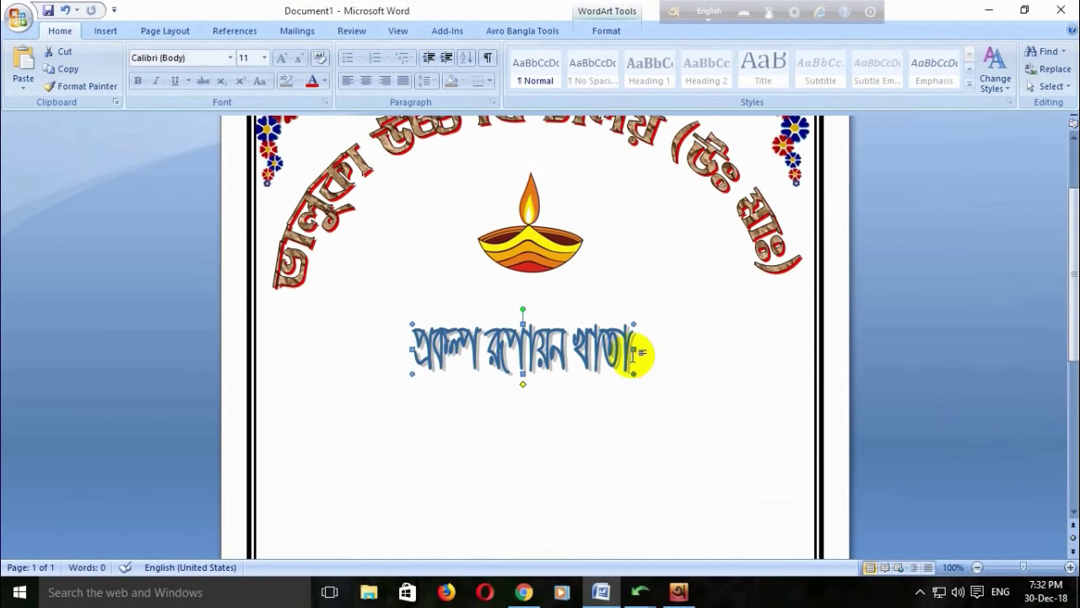
pyautogui.moveTo(633, 348); pyautogui.dragTo(781, 350)
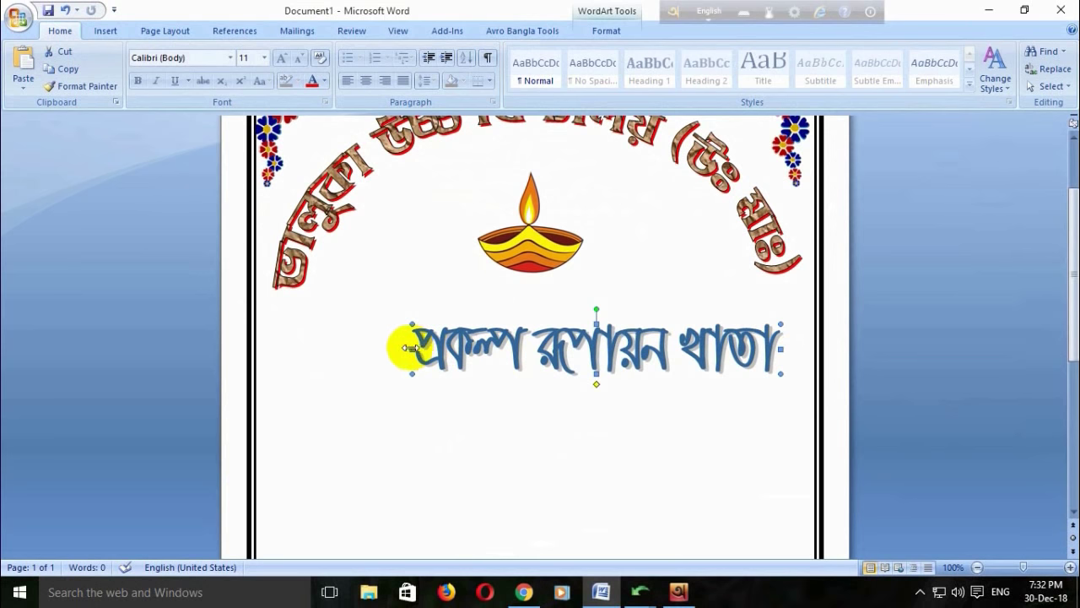
pyautogui.moveTo(410, 348); pyautogui.dragTo(348, 347)
pyautogui.click(501, 336)
pyautogui.scroll(2, 506, 337)
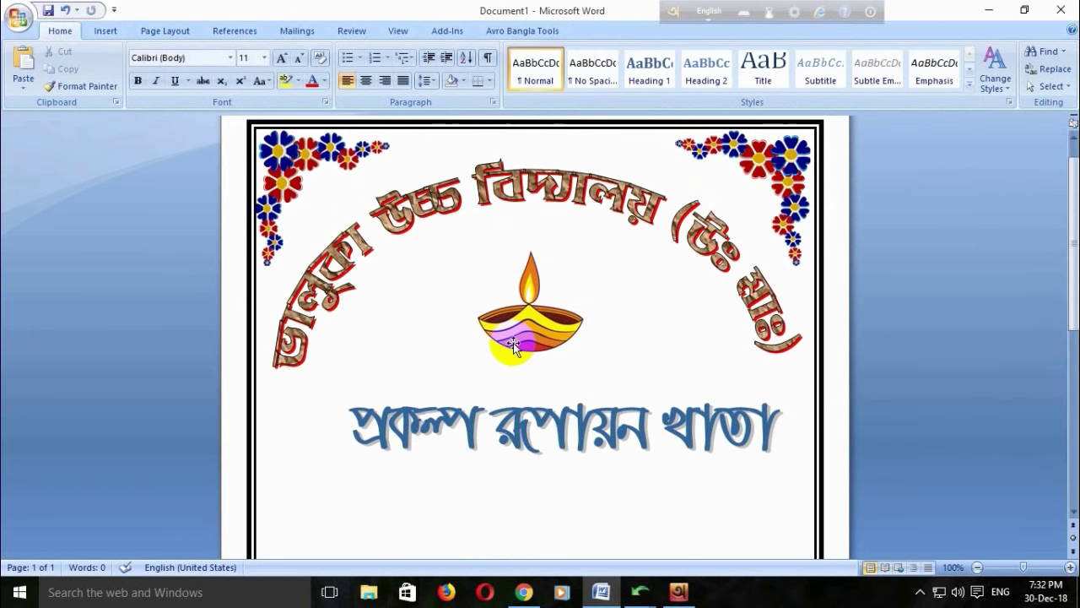
# Nudge the subtitle up under the lamp, trimming its height and right edge
pyautogui.click(518, 424)
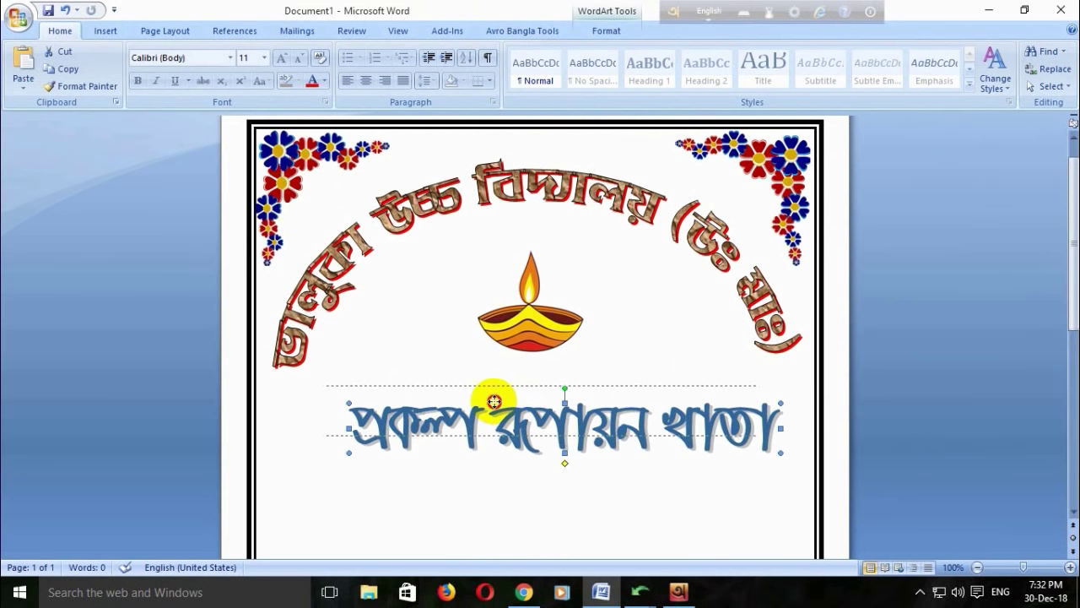
pyautogui.moveTo(494, 400); pyautogui.dragTo(497, 402)
pyautogui.moveTo(542, 435); pyautogui.dragTo(543, 424)
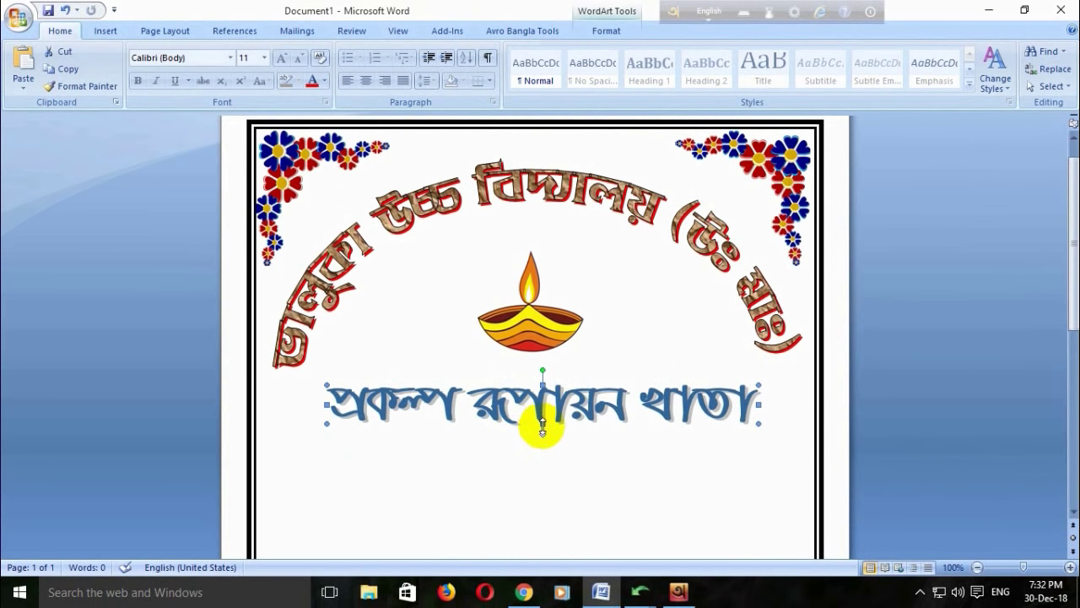
pyautogui.moveTo(758, 405); pyautogui.dragTo(727, 405)
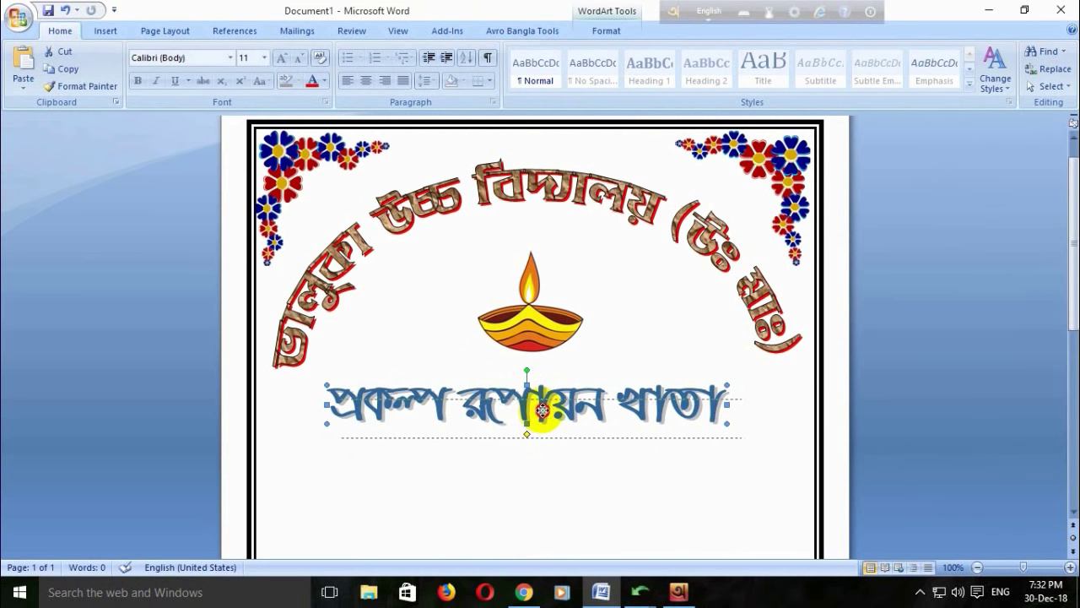
pyautogui.moveTo(538, 411); pyautogui.dragTo(547, 425)
pyautogui.click(613, 426)
pyautogui.scroll(-2, 616, 438)
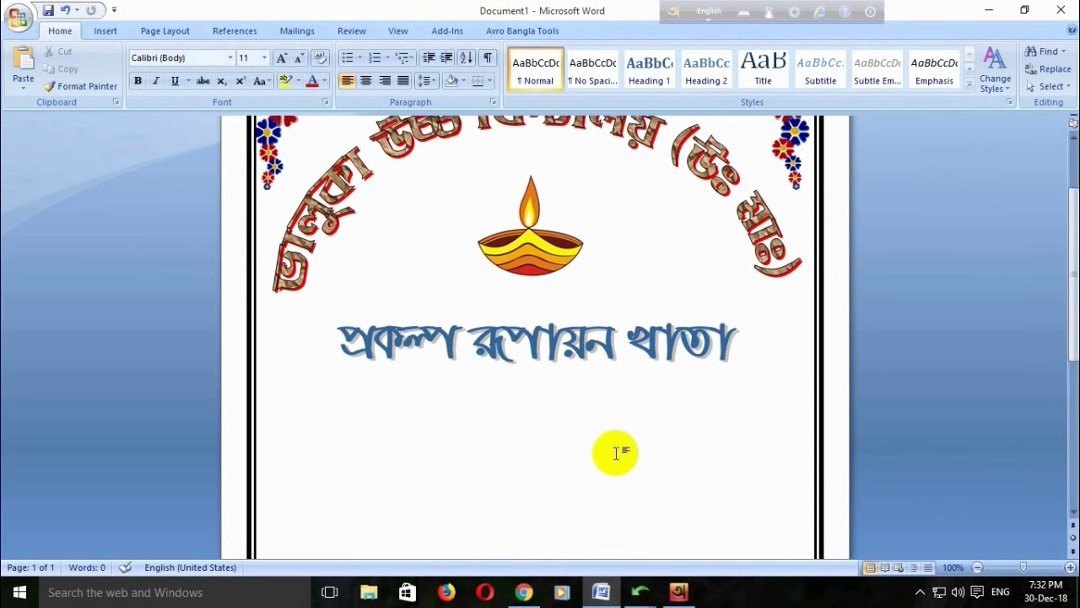
# Give the subtitle WordArt a red fill and a matching red outline
pyautogui.click(532, 340)
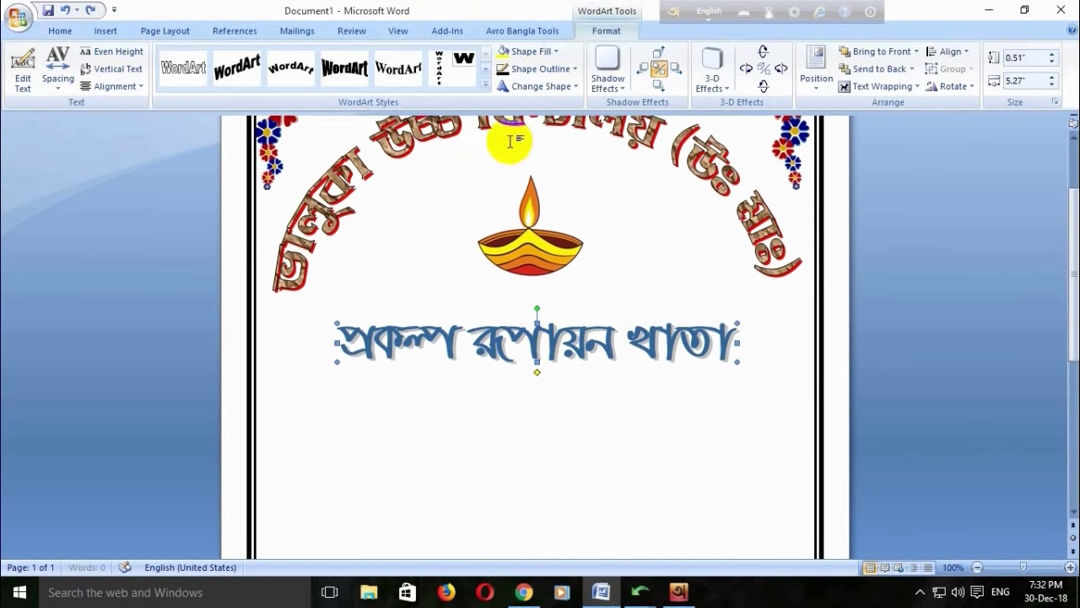
pyautogui.click(537, 50)
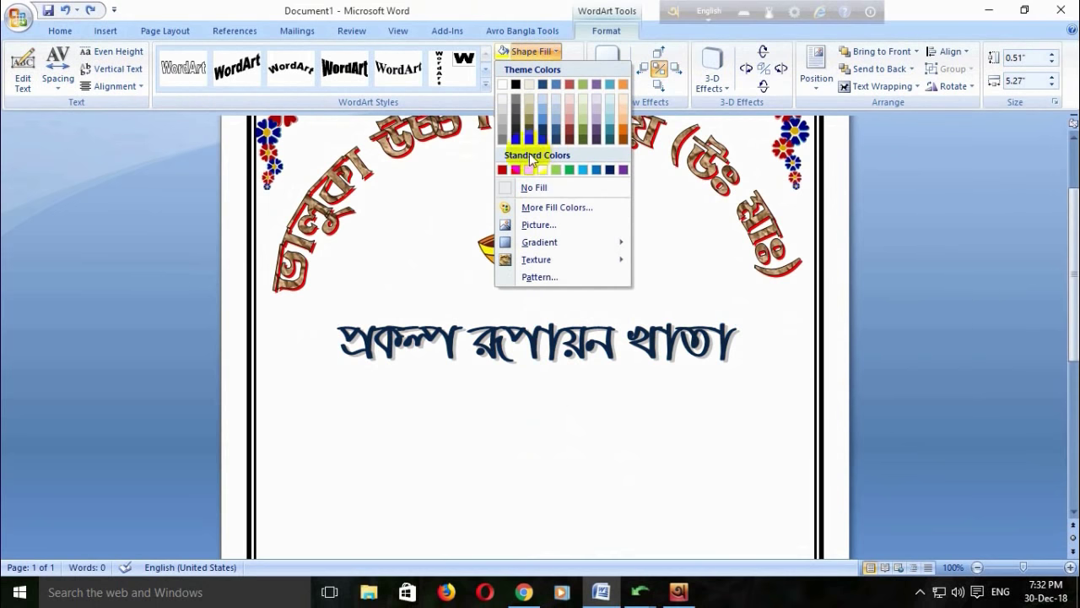
pyautogui.click(516, 169)
pyautogui.click(548, 70)
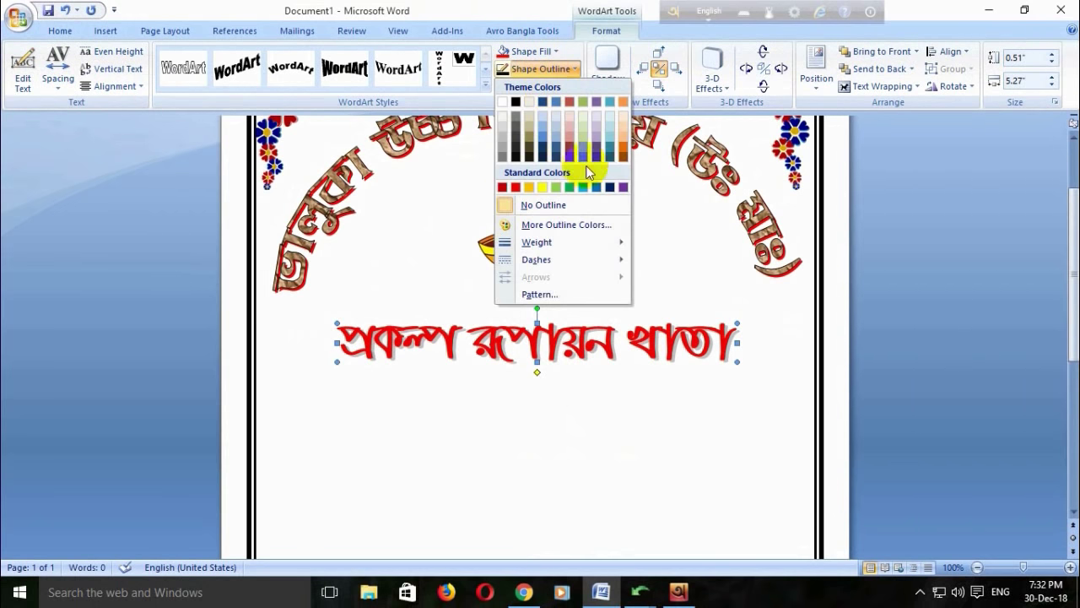
pyautogui.click(570, 189)
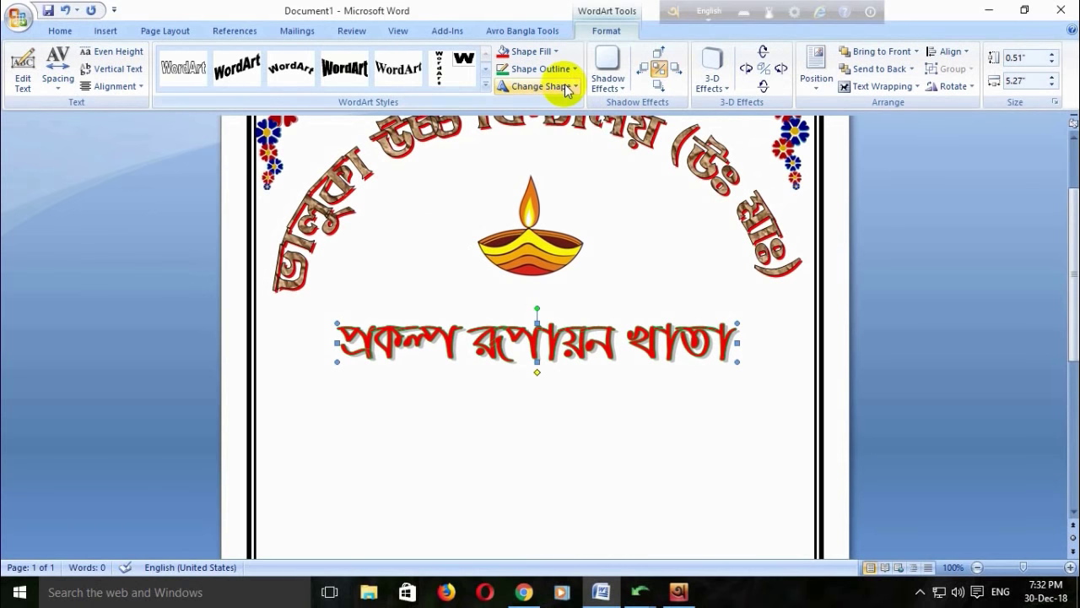
# Add a drop shadow to the subtitle with a darker shadow colour
pyautogui.click(610, 73)
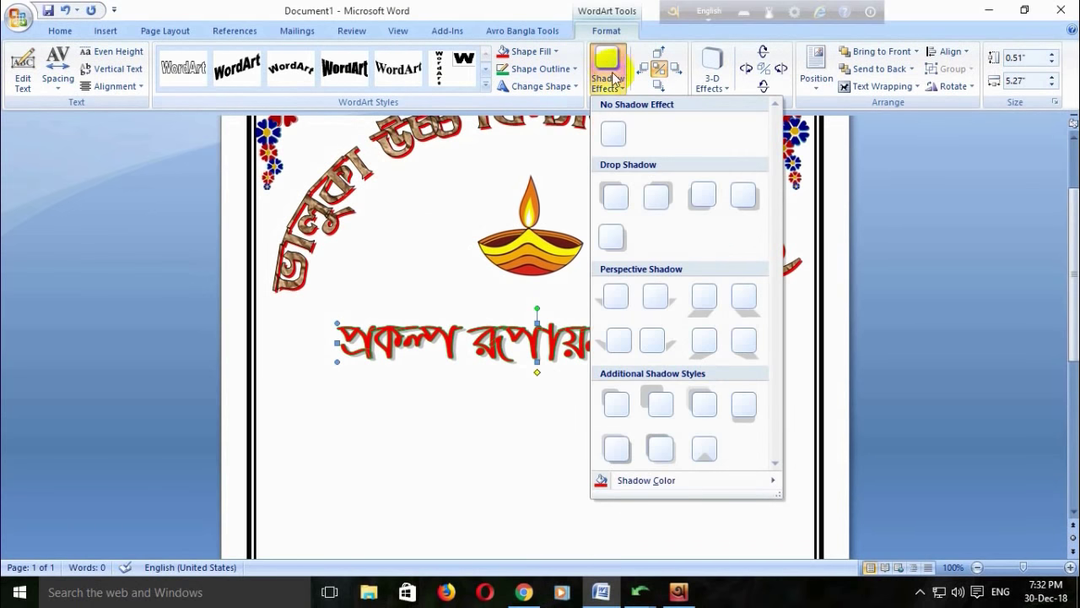
pyautogui.click(616, 245)
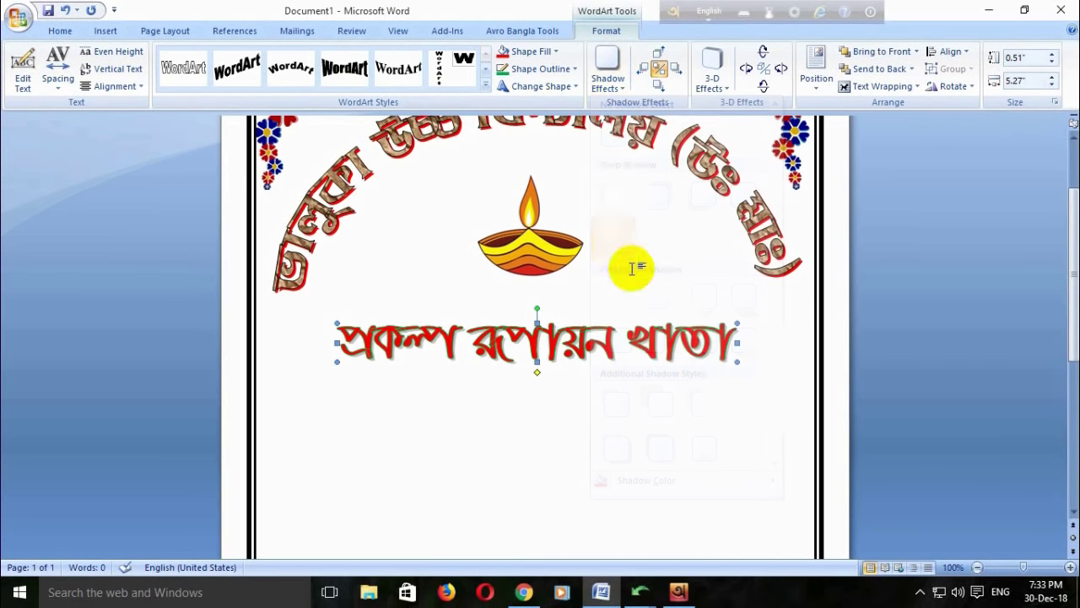
pyautogui.click(624, 90)
pyautogui.moveTo(646, 480)
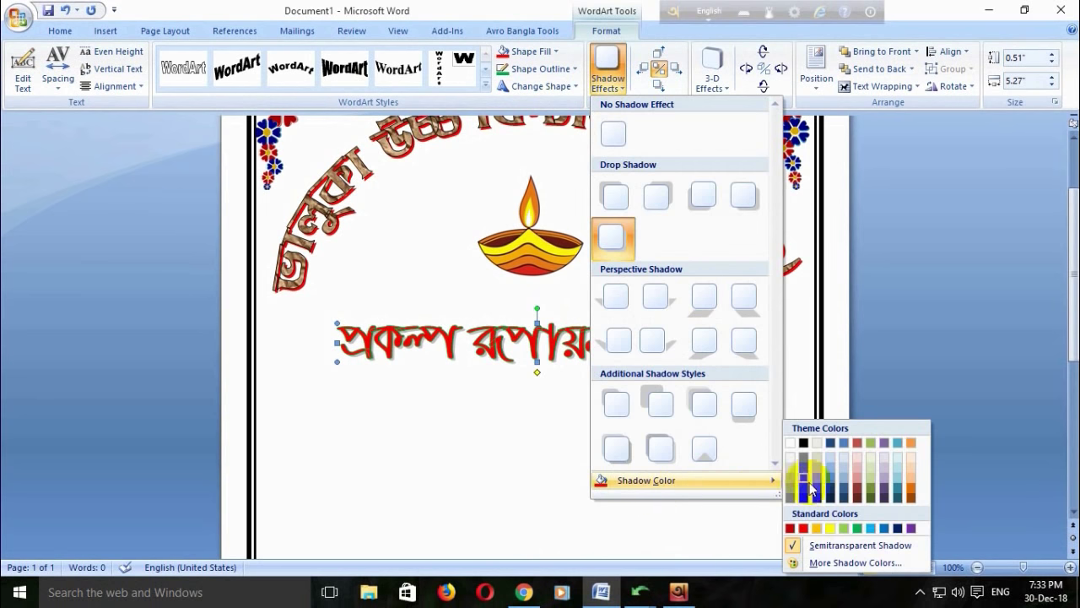
pyautogui.click(836, 493)
pyautogui.scroll(2, 785, 464)
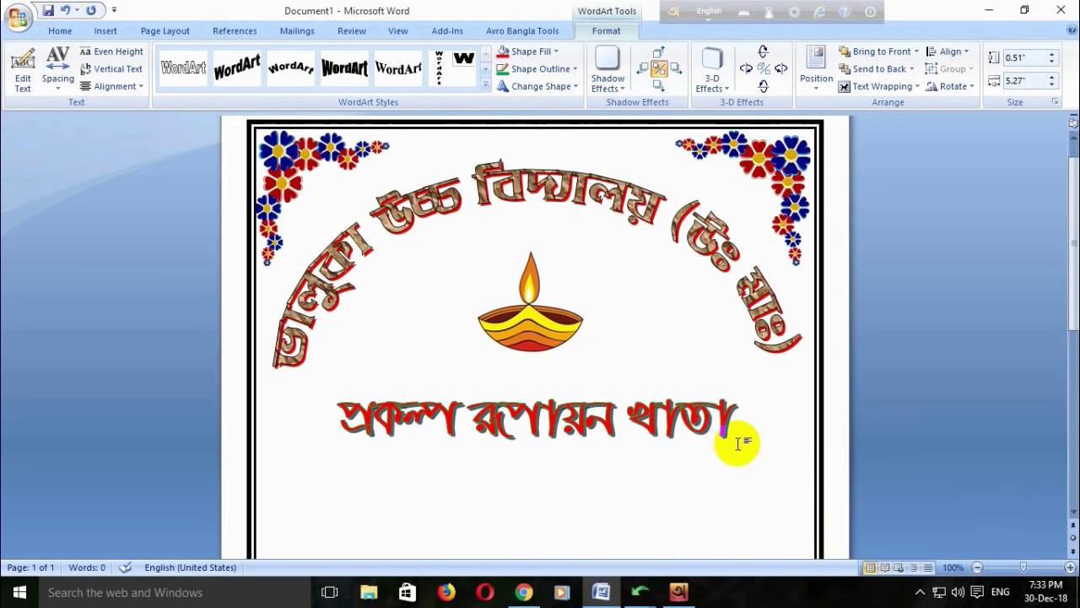
pyautogui.click(669, 432)
pyautogui.scroll(-2, 669, 430)
pyautogui.scroll(-3, 669, 426)
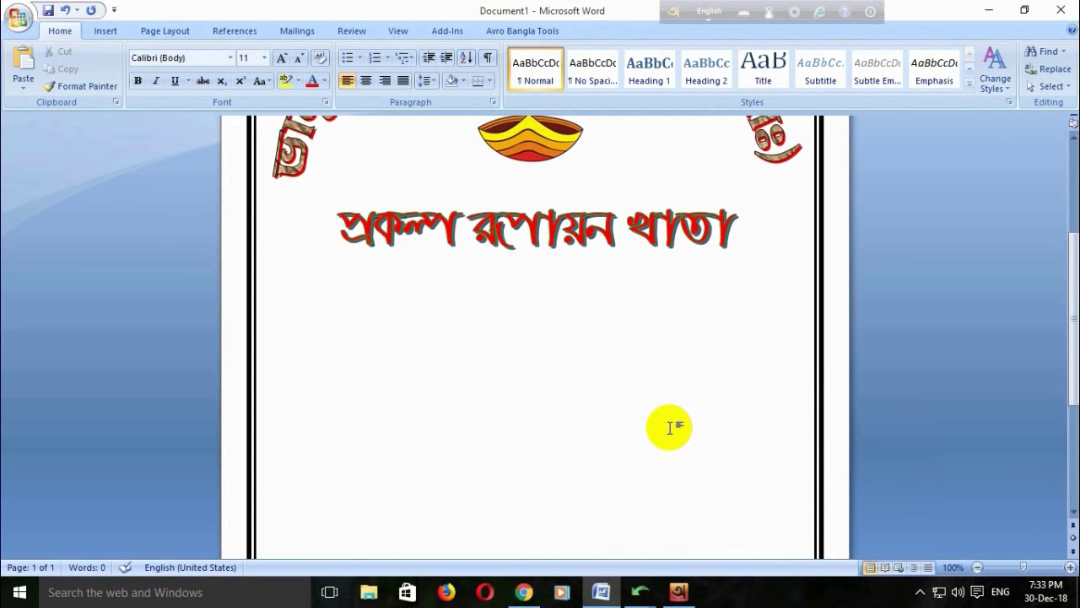
pyautogui.scroll(5, 669, 426)
pyautogui.scroll(-3, 669, 425)
pyautogui.scroll(-2, 669, 425)
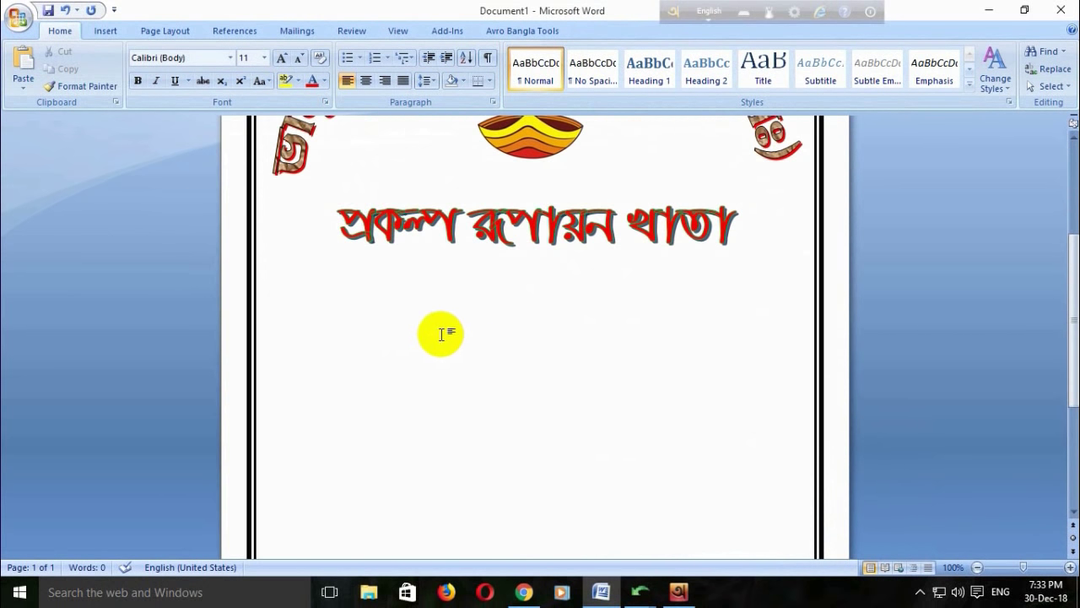
pyautogui.click(105, 30)
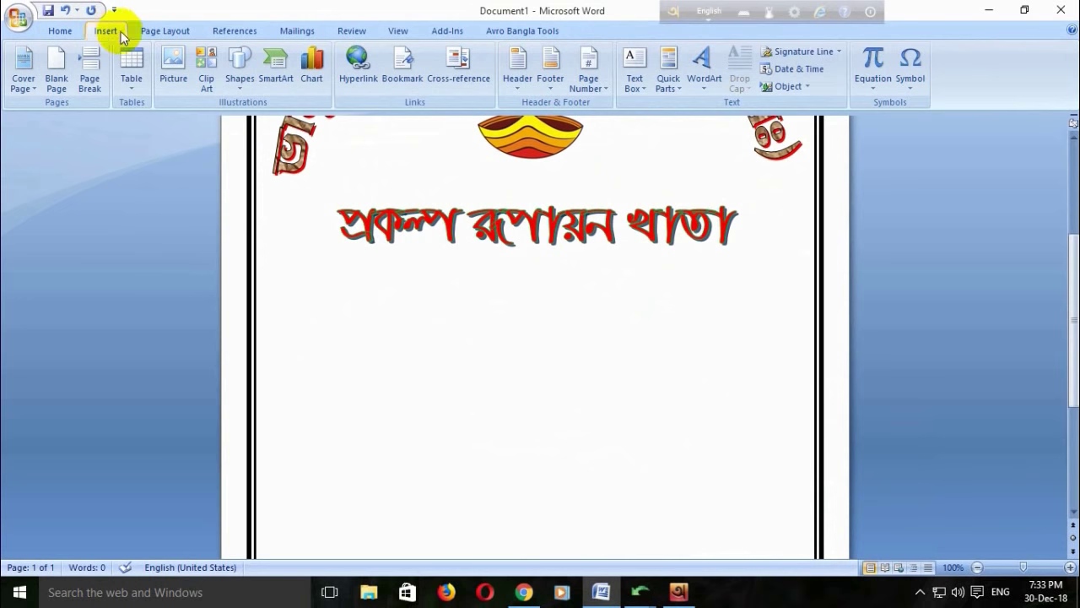
# Open Avro's Unicode to Bijoy converter from the Avro tools menu
pyautogui.click(60, 31)
pyautogui.click(796, 18)
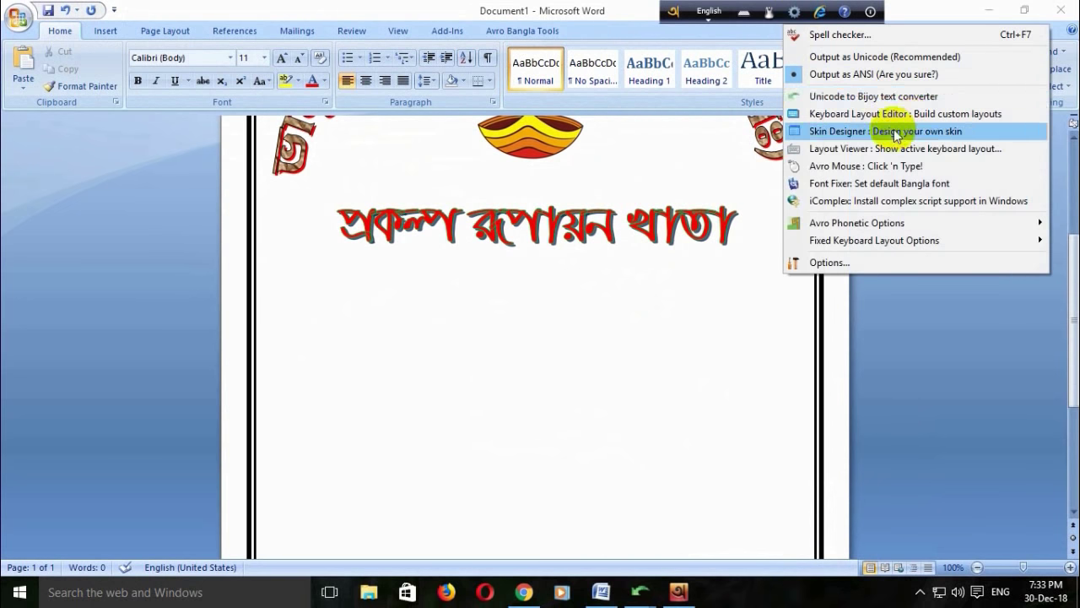
pyautogui.click(858, 96)
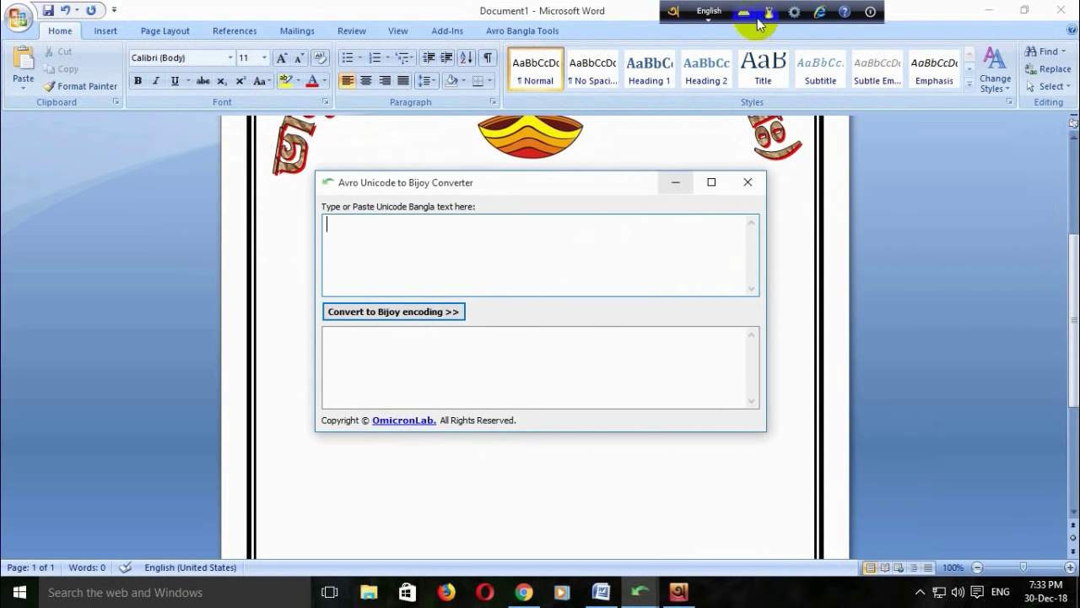
pyautogui.click(435, 249)
# Type the student's first name and surname in Bangla with Avro's on-screen keyboard
pyautogui.click(652, 600)
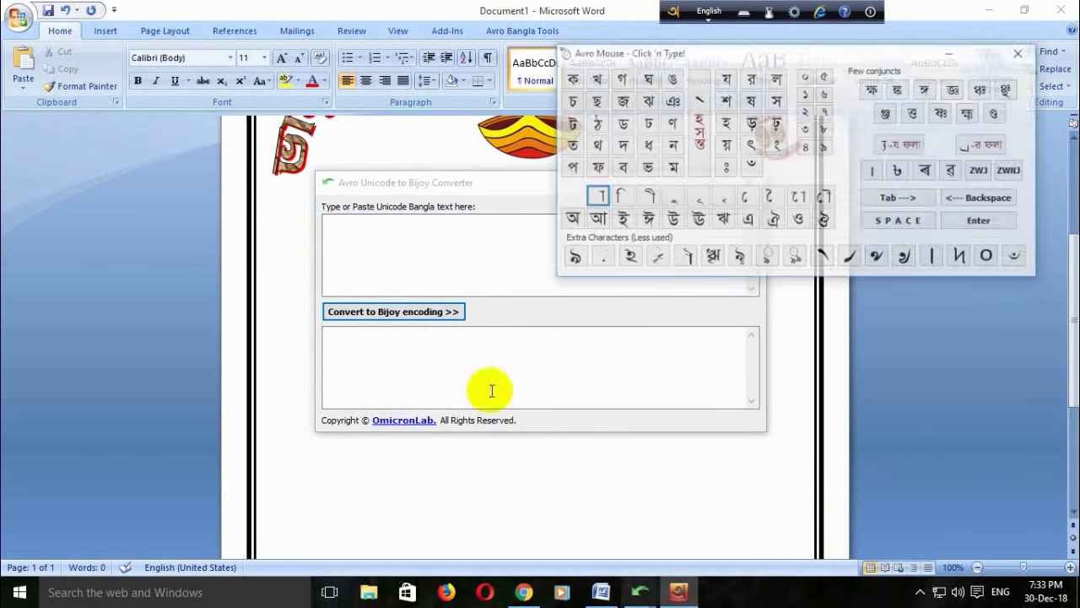
pyautogui.click(379, 244)
pyautogui.click(570, 145)
pyautogui.click(700, 106)
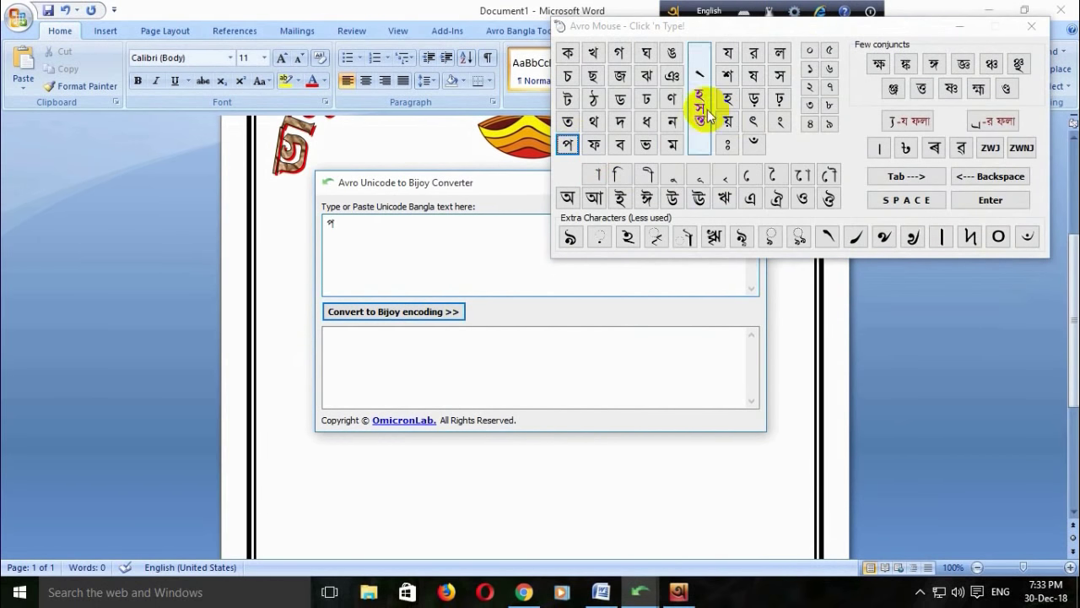
pyautogui.click(752, 51)
pyautogui.click(671, 102)
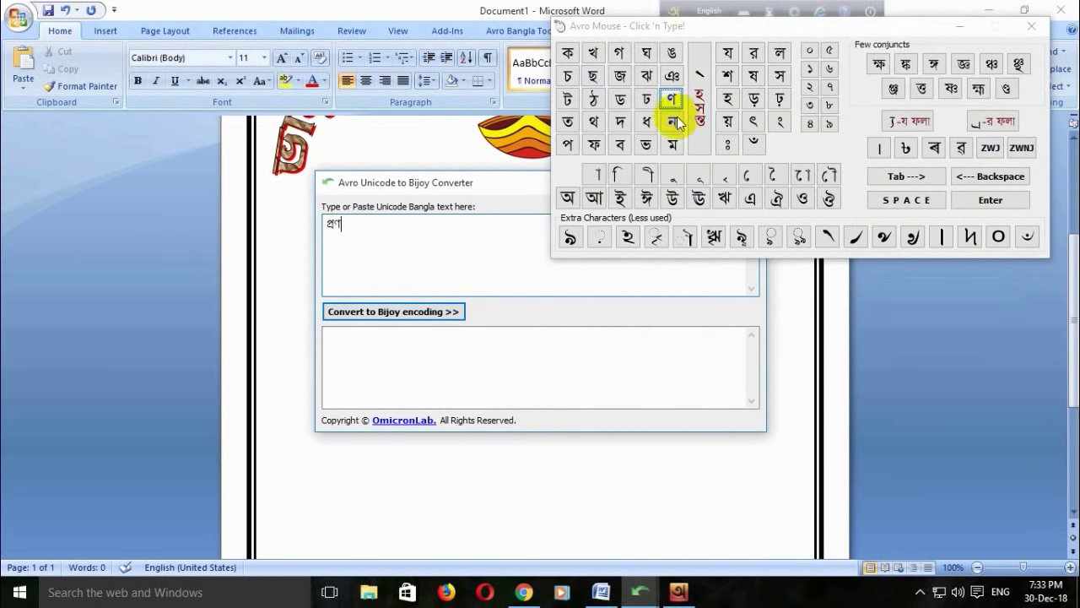
pyautogui.click(621, 145)
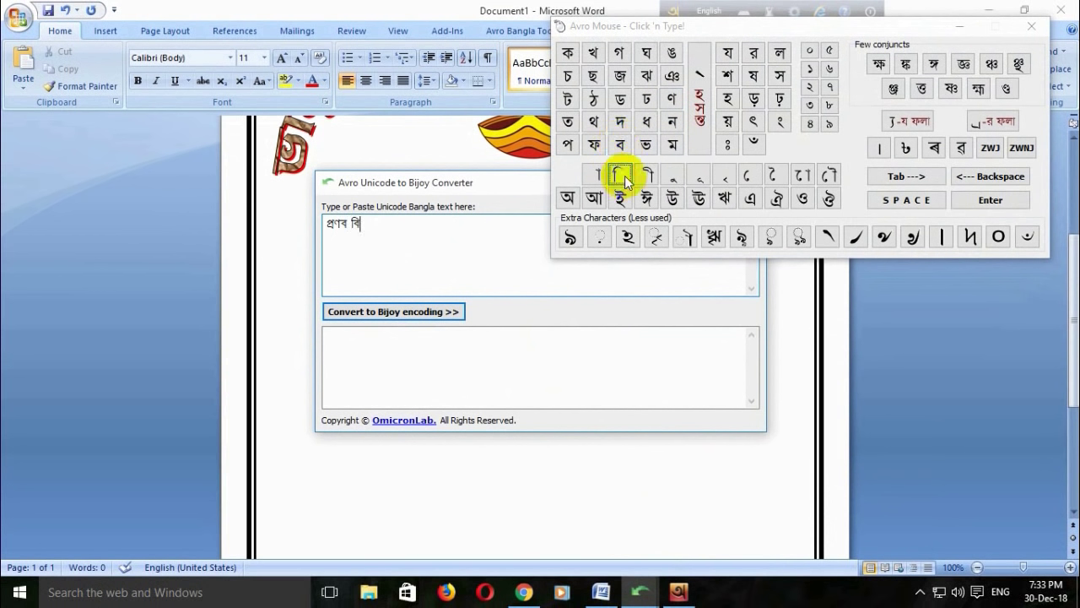
pyautogui.click(727, 76)
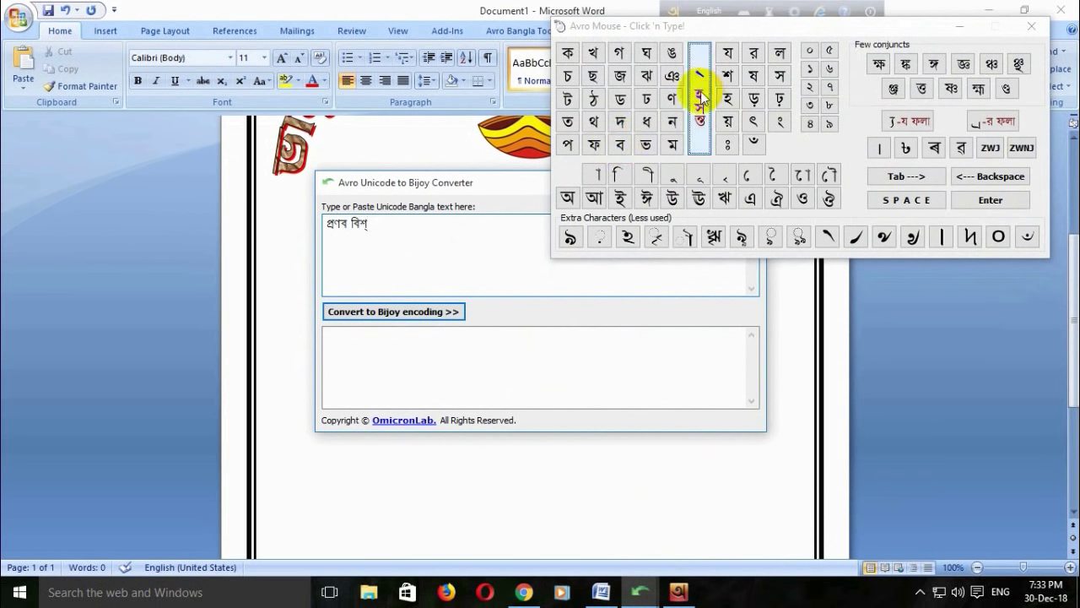
pyautogui.click(621, 145)
pyautogui.click(783, 78)
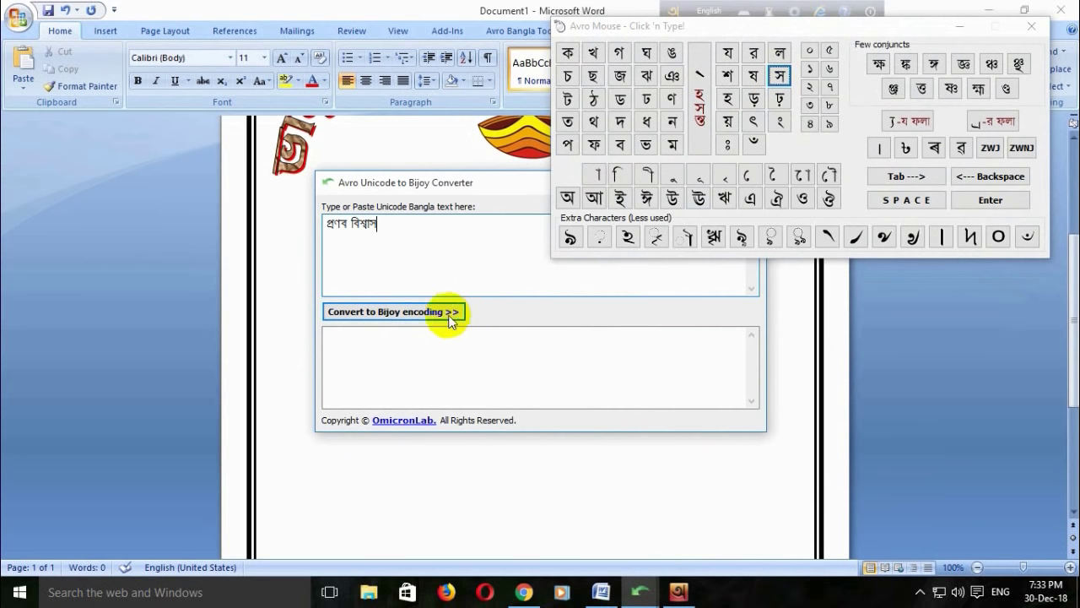
# Convert the name to Bijoy encoding and copy the converted output
pyautogui.click(445, 312)
pyautogui.moveTo(405, 338); pyautogui.dragTo(350, 340)
pyautogui.rightClick(350, 343)
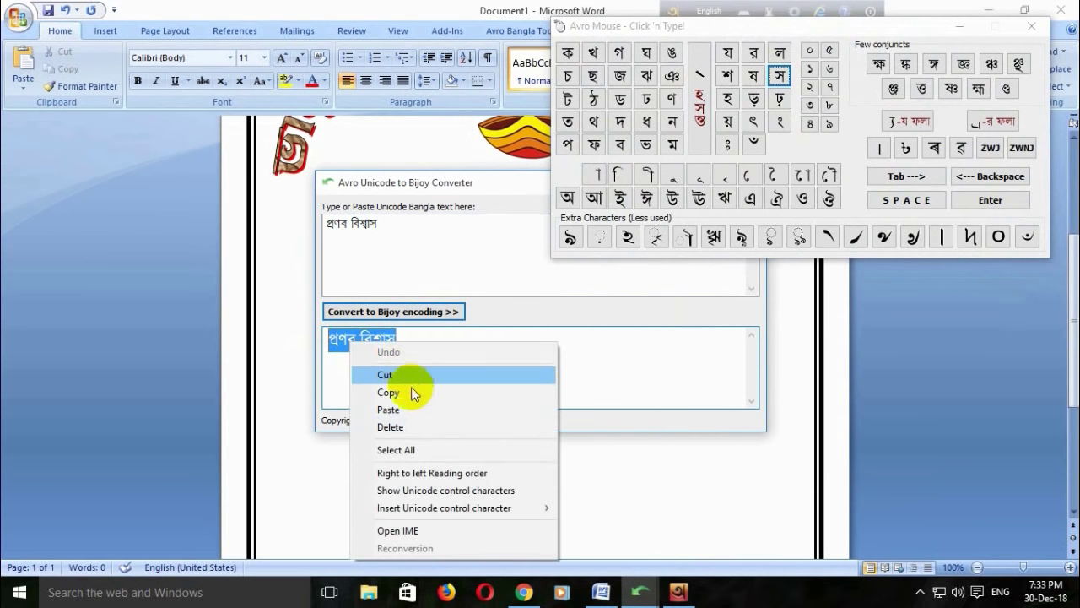
pyautogui.click(325, 230)
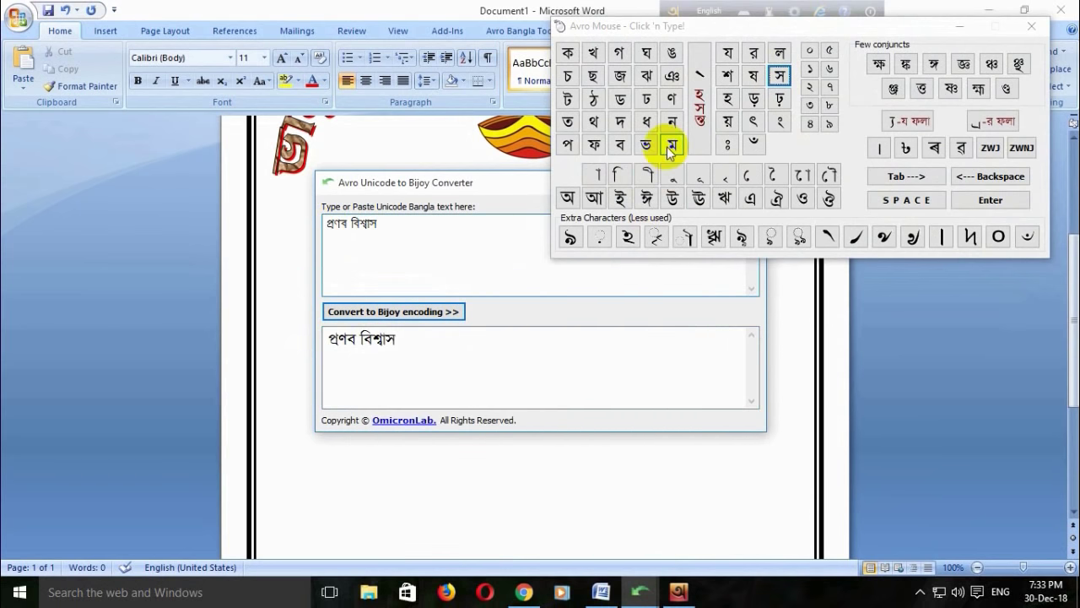
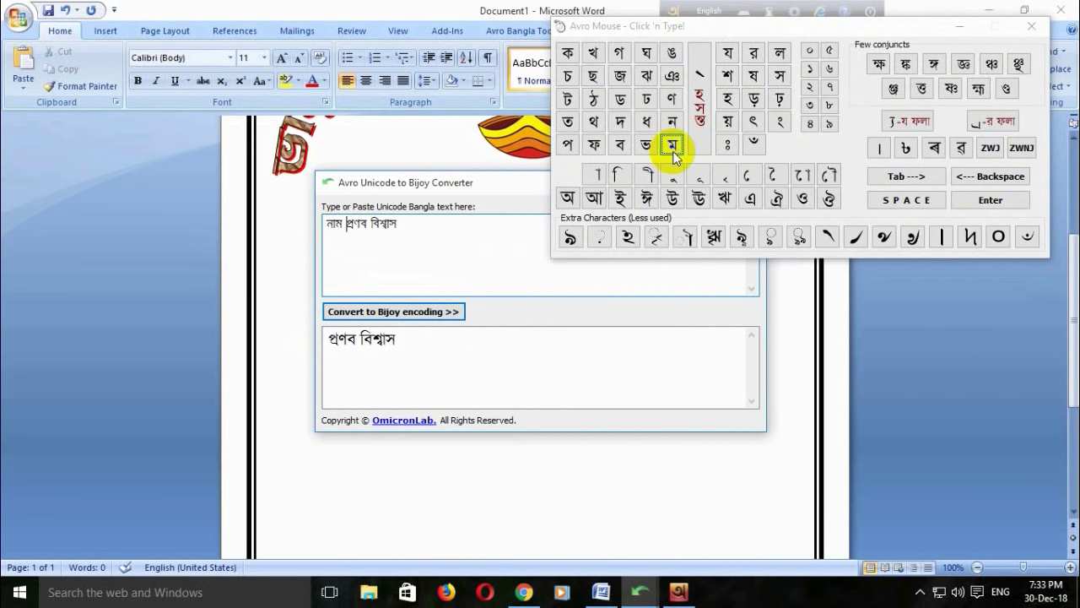
# Convert the name line to Bijoy encoding in Avro, copy it, and close the Avro windows
pyautogui.click(397, 312)
pyautogui.moveTo(433, 340); pyautogui.dragTo(338, 337)
pyautogui.rightClick(389, 353)
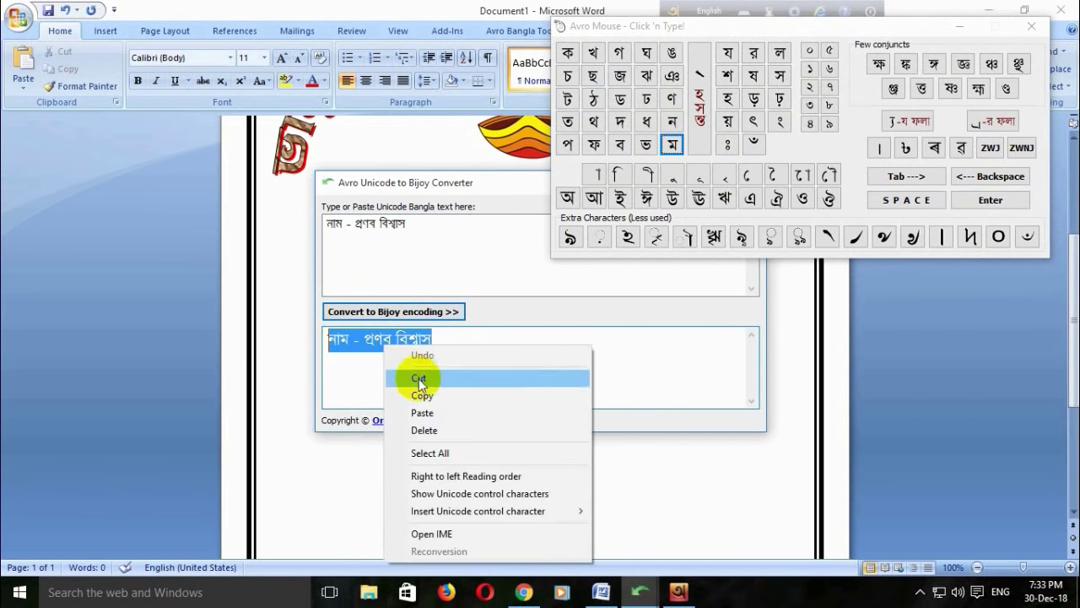
pyautogui.click(416, 393)
pyautogui.click(958, 25)
pyautogui.click(753, 182)
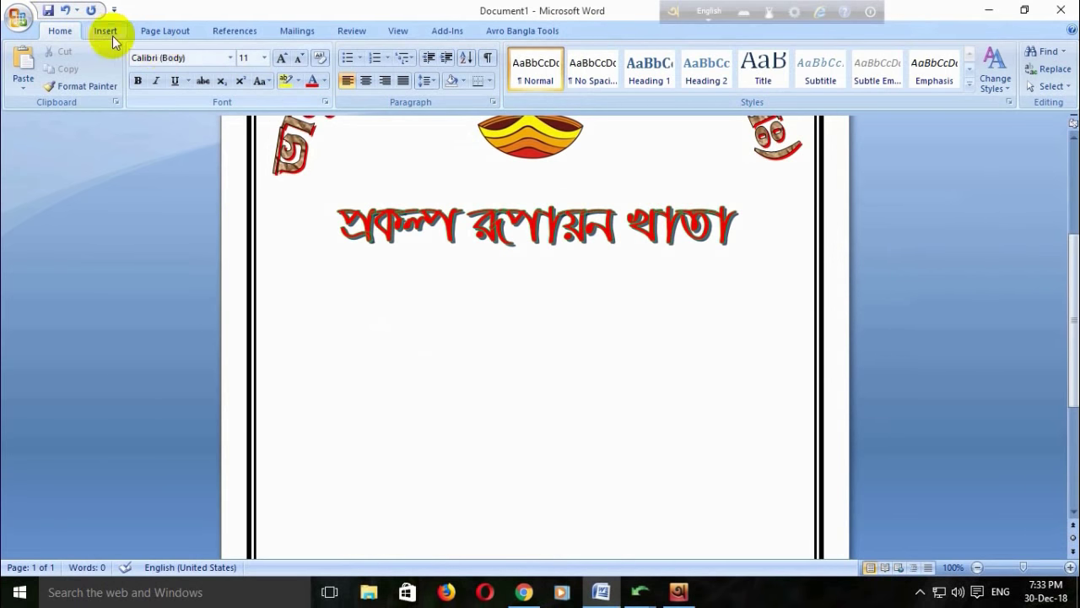
# Insert a new WordArt in the chosen gallery style with italic turned off
pyautogui.click(108, 34)
pyautogui.click(705, 76)
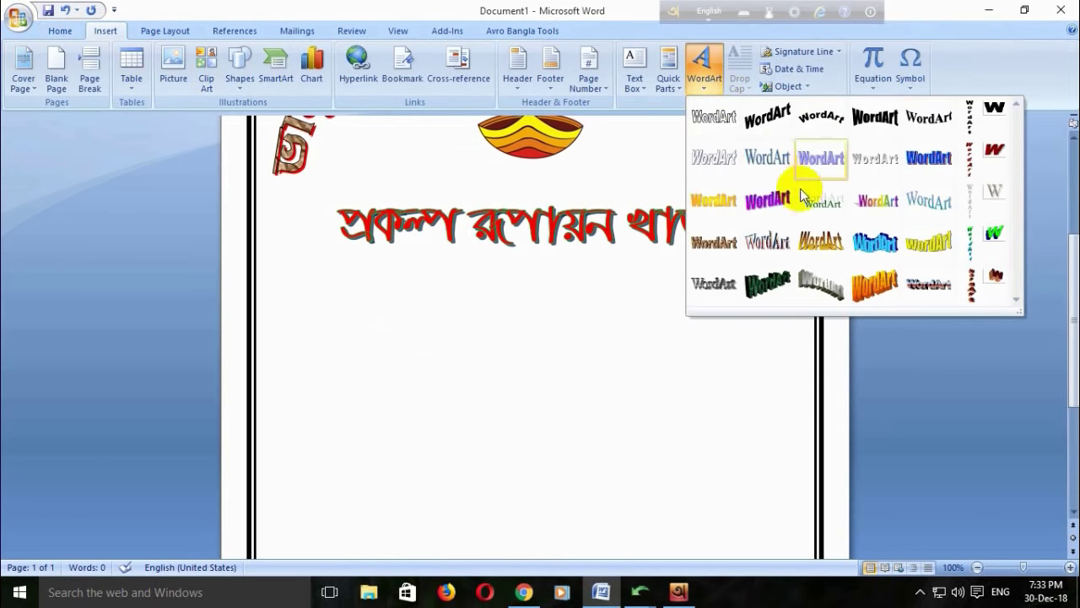
pyautogui.click(730, 160)
pyautogui.rightClick(808, 253)
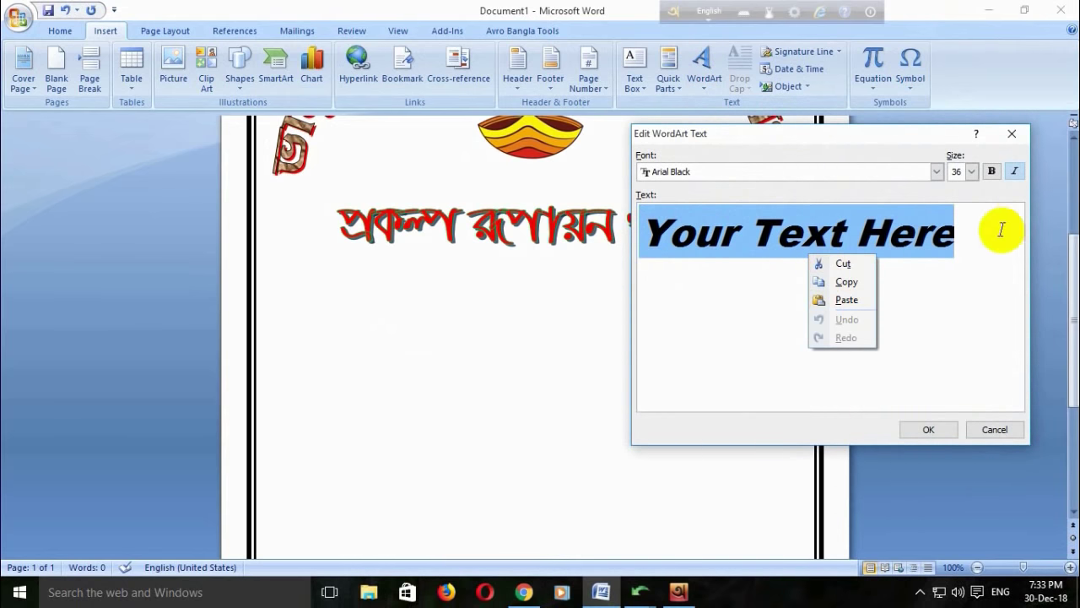
pyautogui.click(1015, 172)
# Replace the WordArt placeholder with the pasted Bengali name and set it in ArhialkhanMJ
pyautogui.rightClick(820, 242)
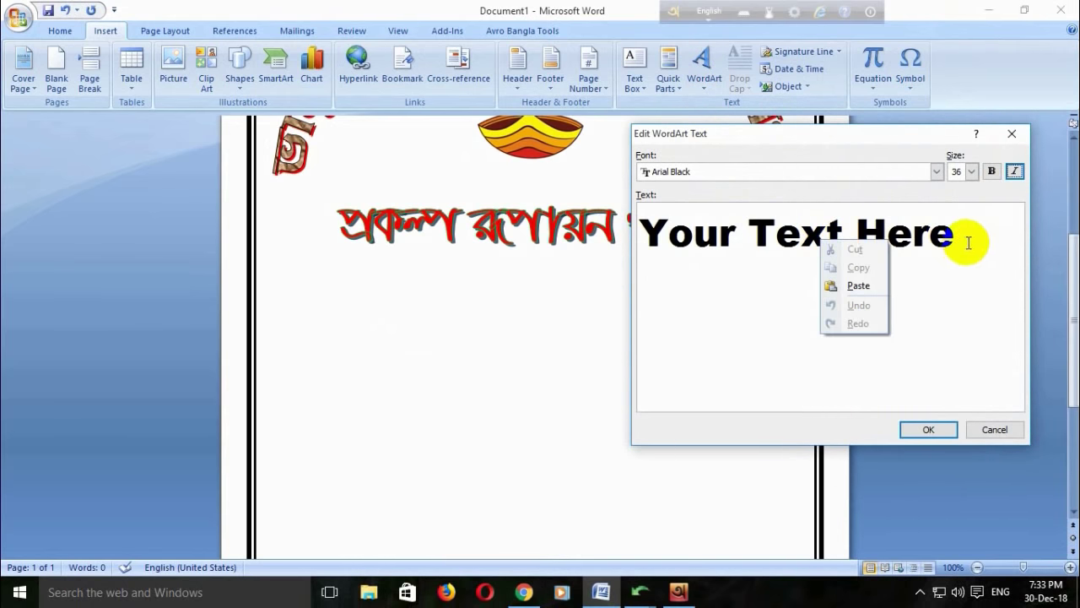
pyautogui.moveTo(968, 242); pyautogui.dragTo(639, 234)
pyautogui.rightClick(718, 251)
pyautogui.click(759, 291)
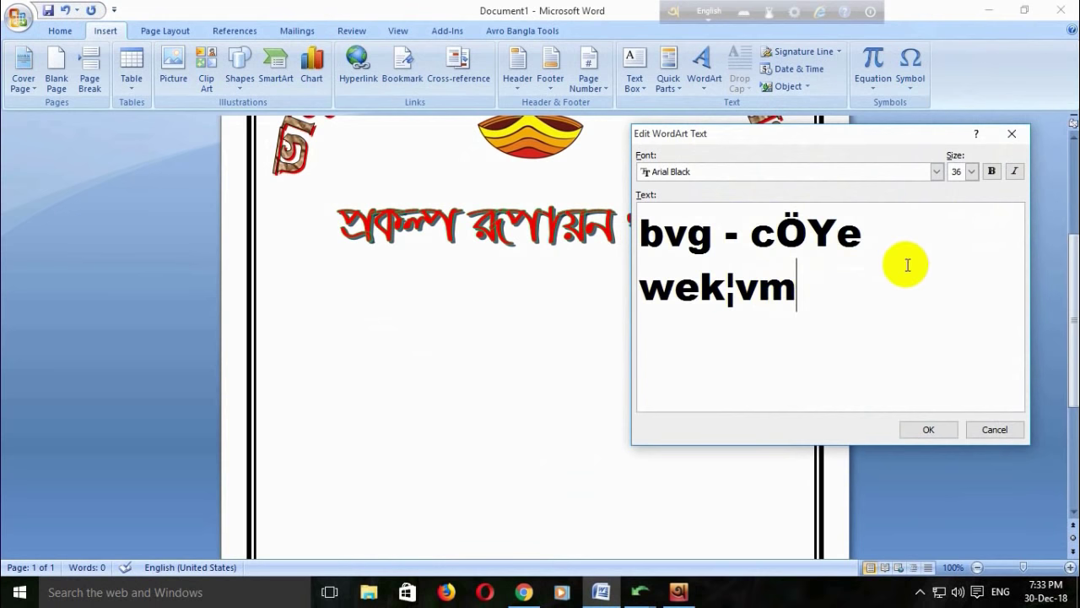
pyautogui.moveTo(796, 292); pyautogui.dragTo(611, 214)
pyautogui.click(937, 171)
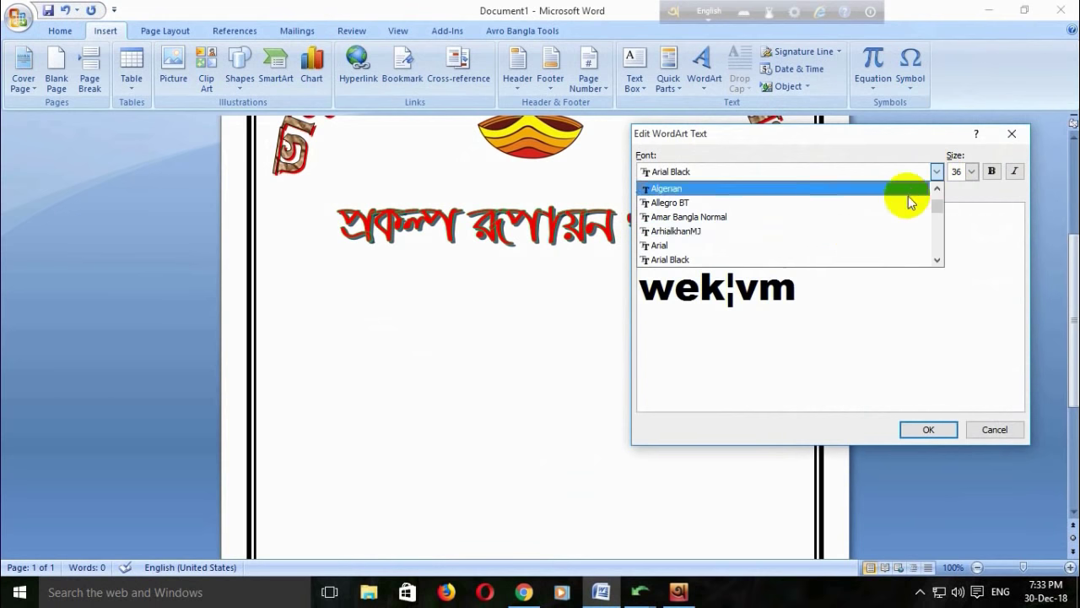
pyautogui.click(841, 231)
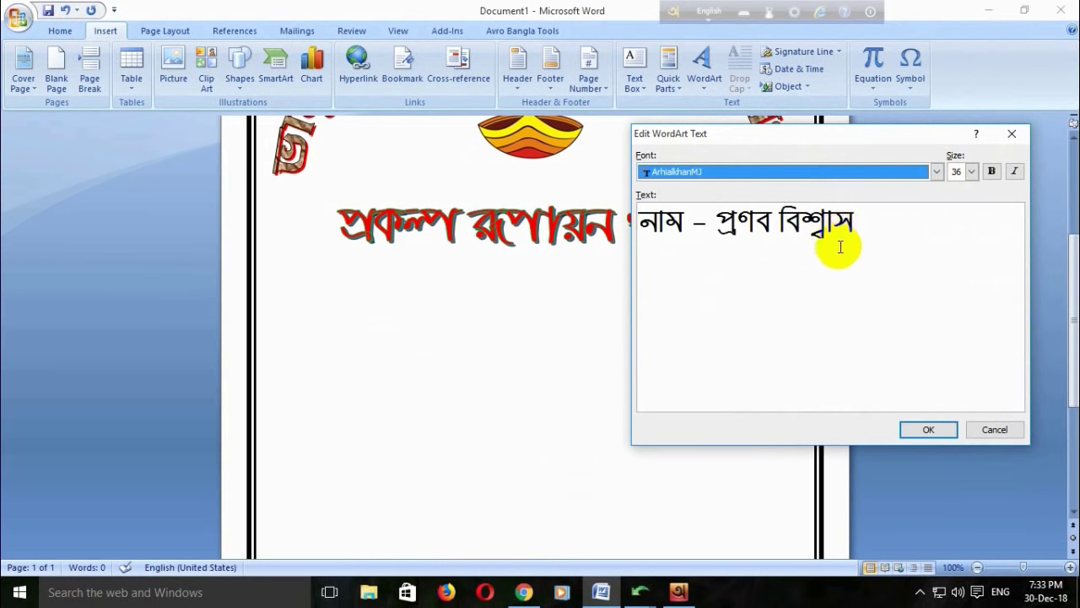
pyautogui.click(945, 430)
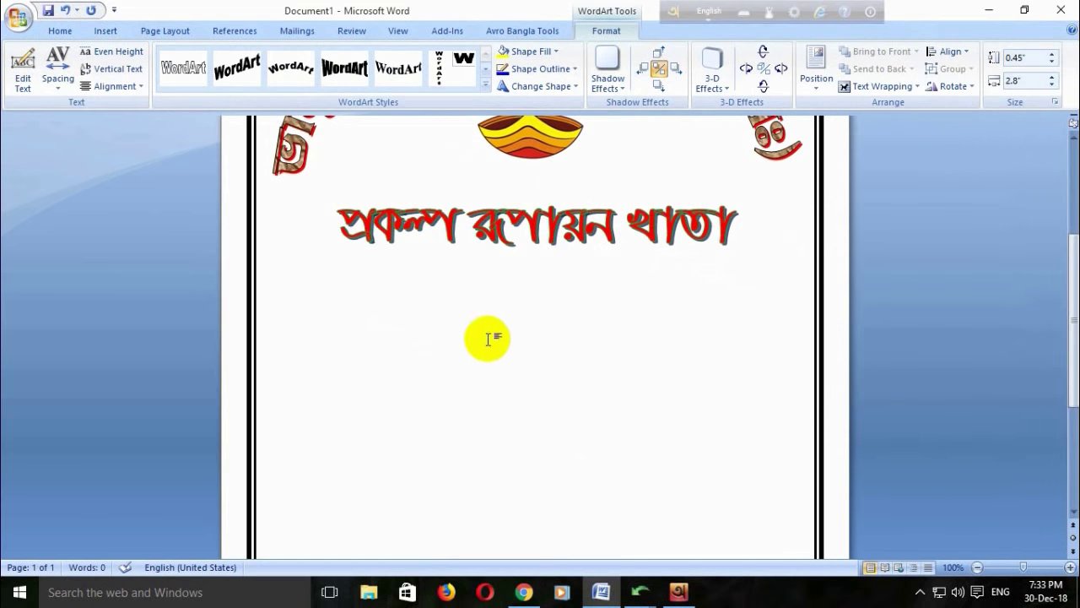
# Set the name WordArt's text wrapping to In Front of Text
pyautogui.scroll(3, 544, 226)
pyautogui.scroll(3, 544, 226)
pyautogui.click(881, 87)
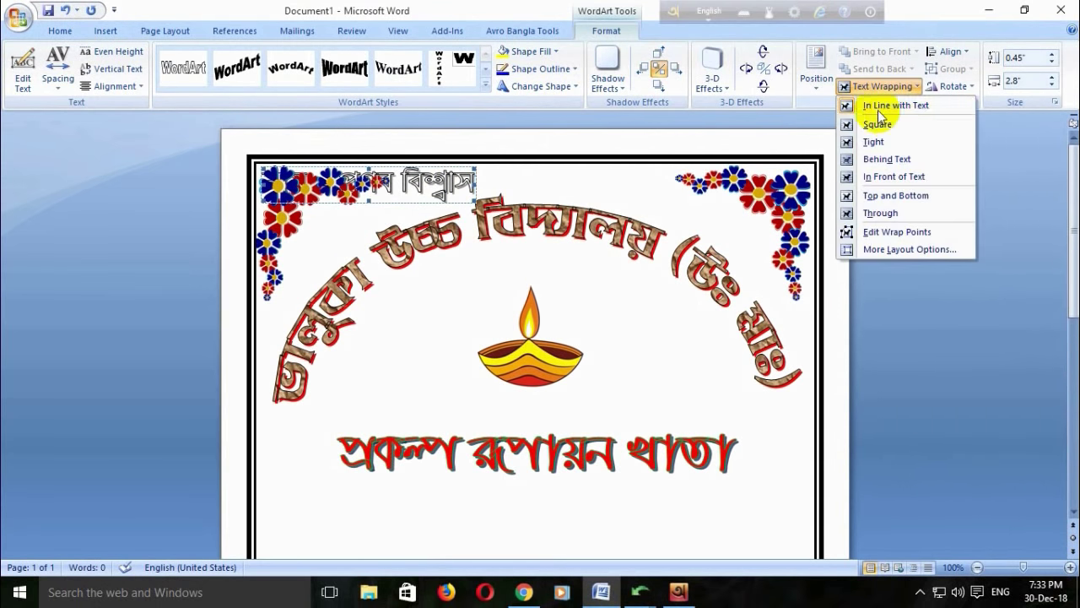
pyautogui.click(895, 176)
# Move the name WordArt below the title and enlarge it to 1.31 by 5.65 inches
pyautogui.moveTo(468, 192); pyautogui.dragTo(590, 498)
pyautogui.scroll(-6, 585, 465)
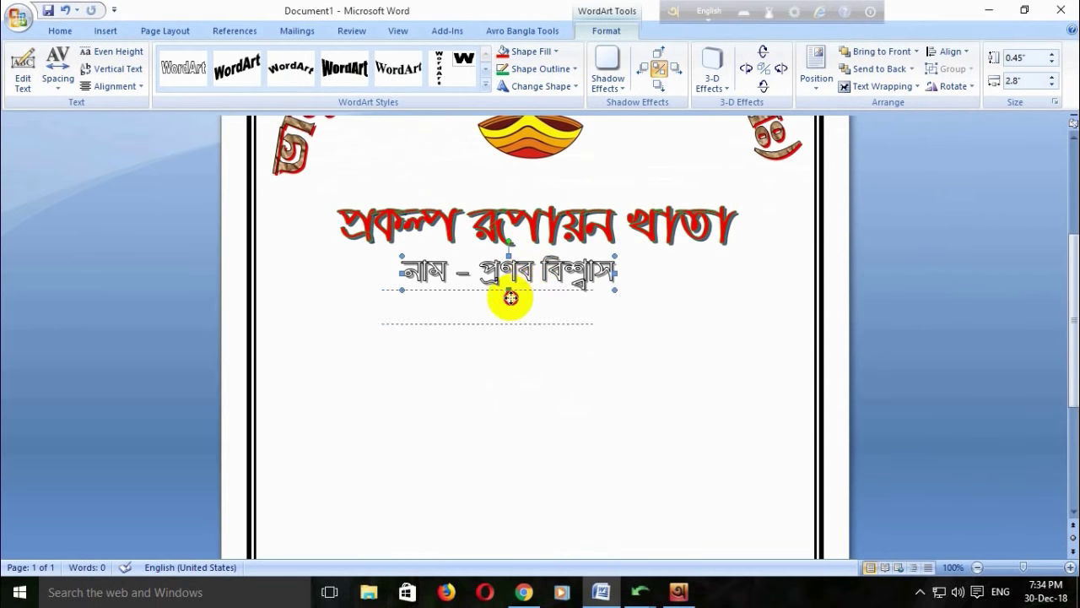
pyautogui.moveTo(511, 297); pyautogui.dragTo(511, 297)
pyautogui.moveTo(594, 324); pyautogui.dragTo(714, 387)
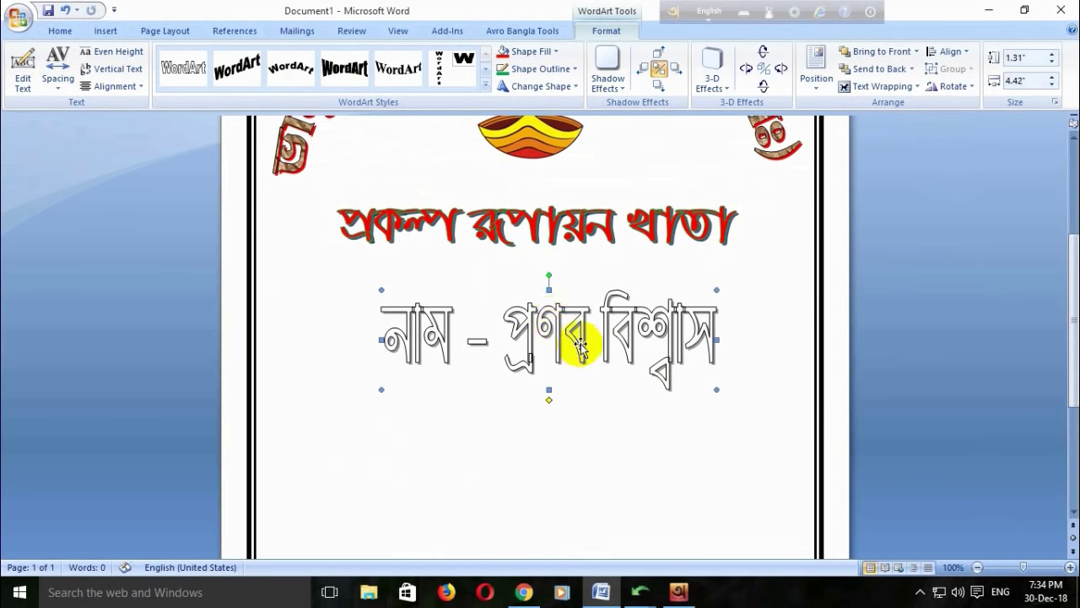
pyautogui.moveTo(533, 313); pyautogui.dragTo(533, 314)
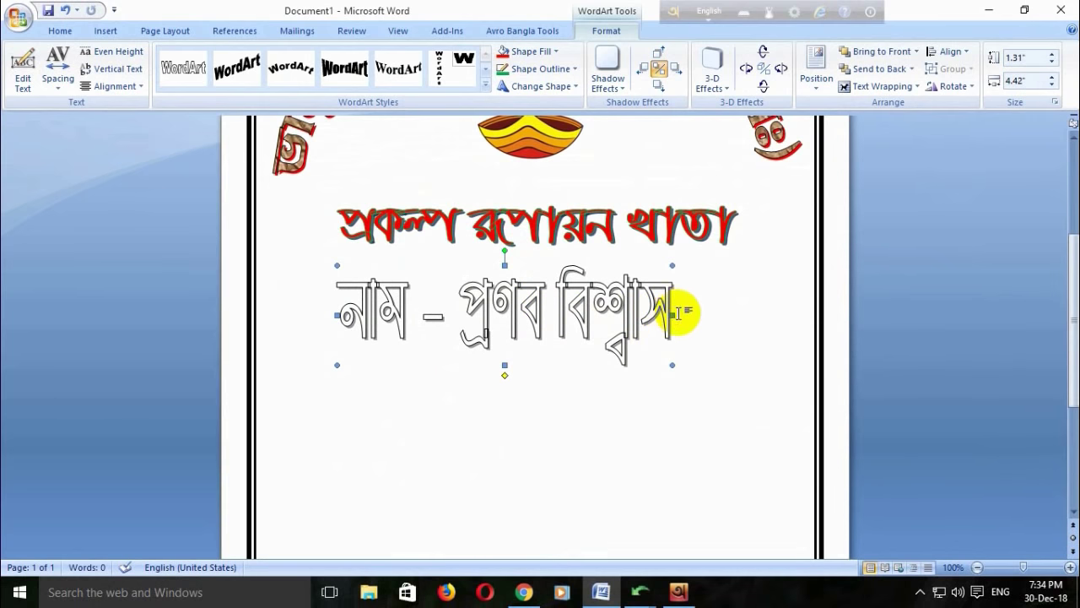
pyautogui.moveTo(672, 314); pyautogui.dragTo(763, 314)
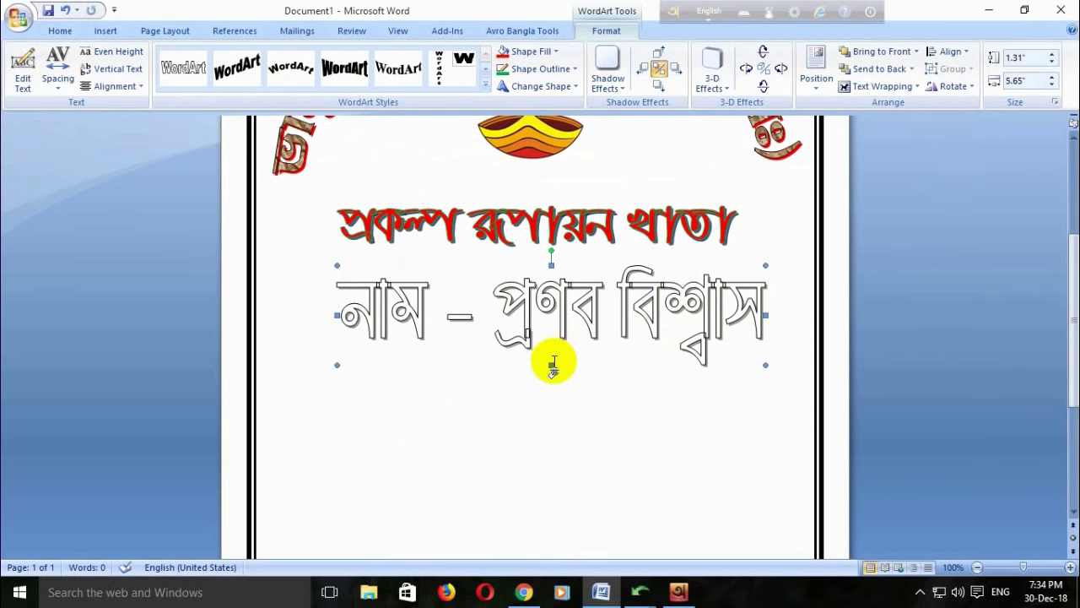
pyautogui.click(559, 329)
pyautogui.scroll(-1, 555, 386)
pyautogui.click(523, 364)
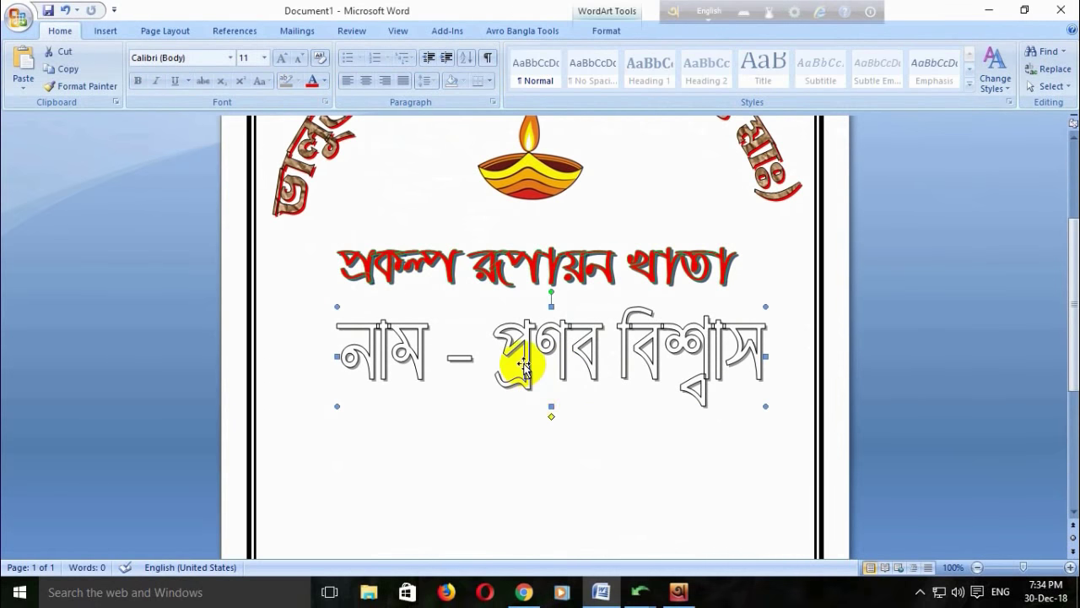
pyautogui.scroll(4, 548, 392)
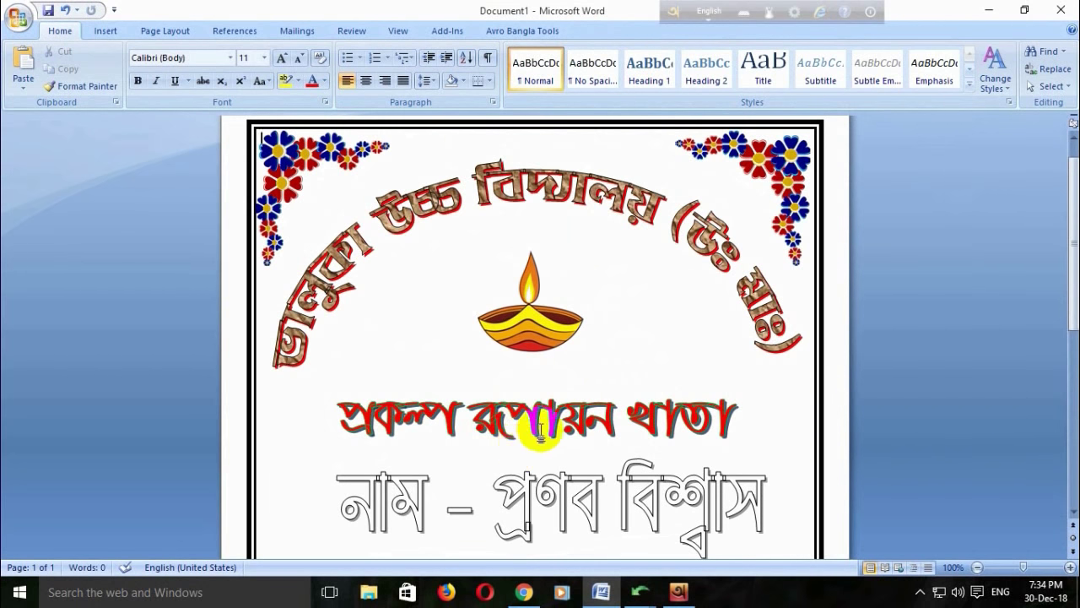
pyautogui.scroll(-3, 532, 380)
# Apply the blue shadowed WordArt style to the name line
pyautogui.click(479, 373)
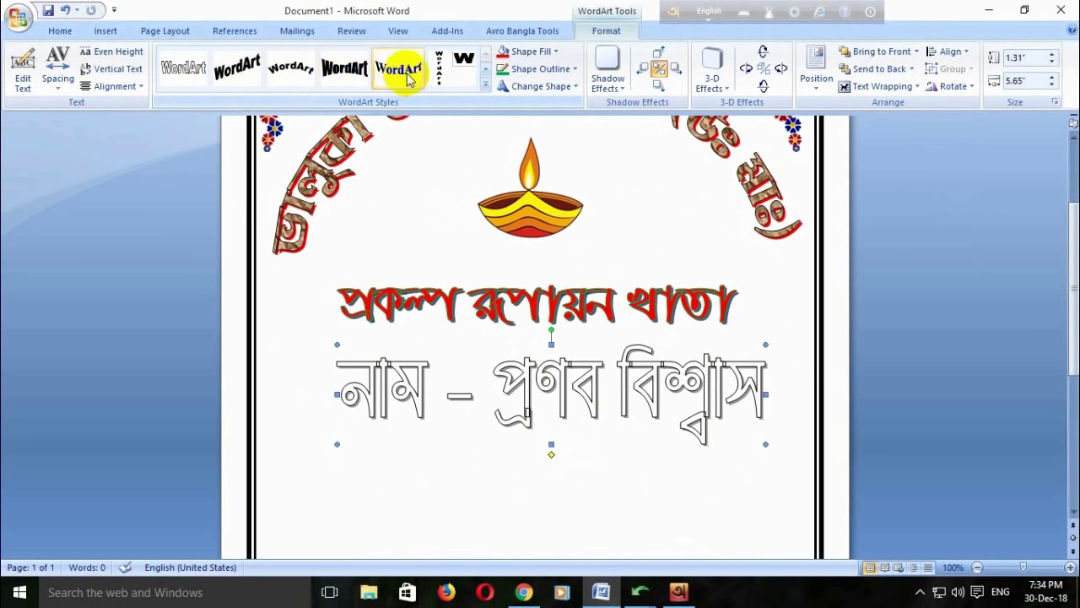
pyautogui.click(486, 83)
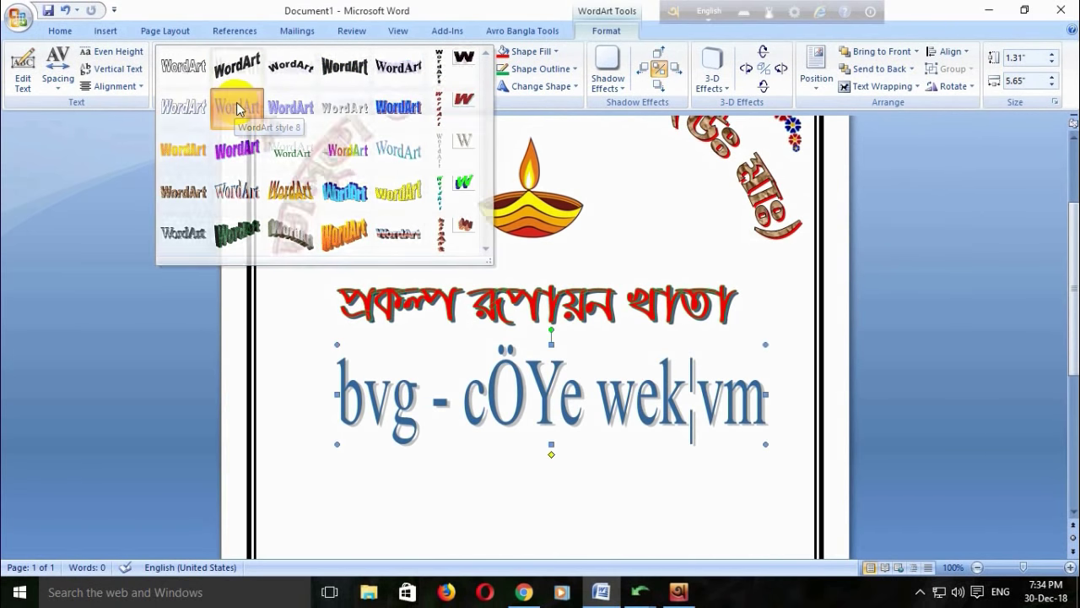
pyautogui.click(237, 108)
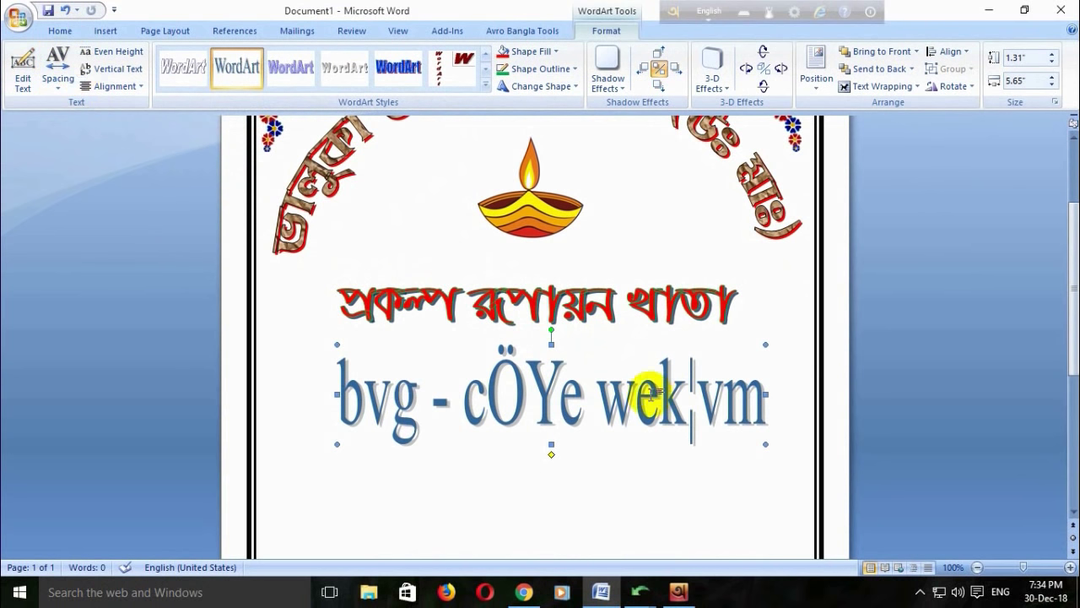
# Change the name WordArt's font to TonnySushreeMJ after trying TeeshtaMJ and TonnyBanglaMJ
pyautogui.click(23, 68)
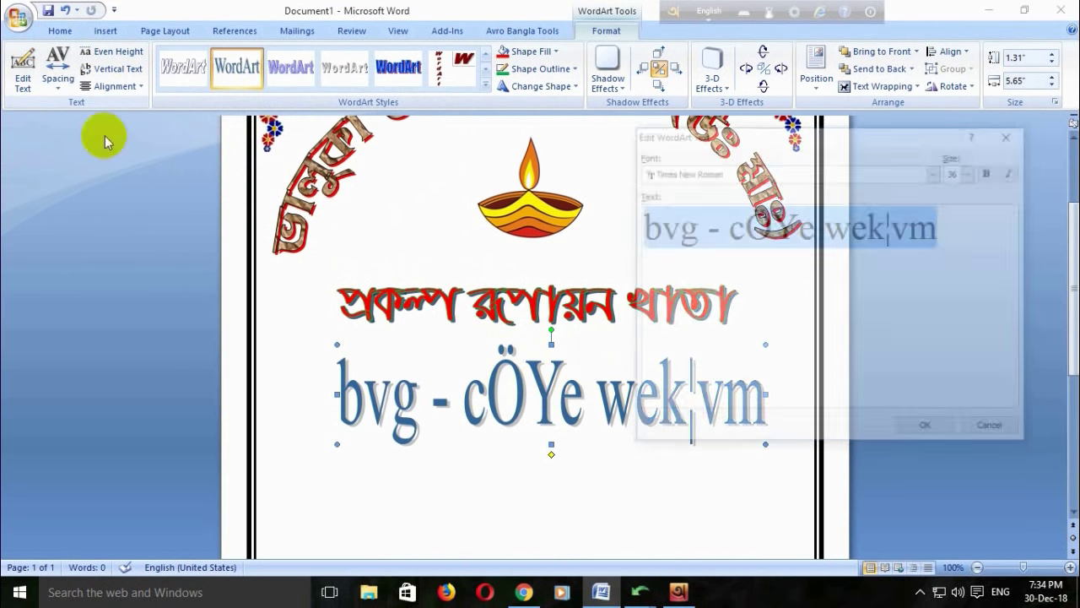
pyautogui.click(935, 173)
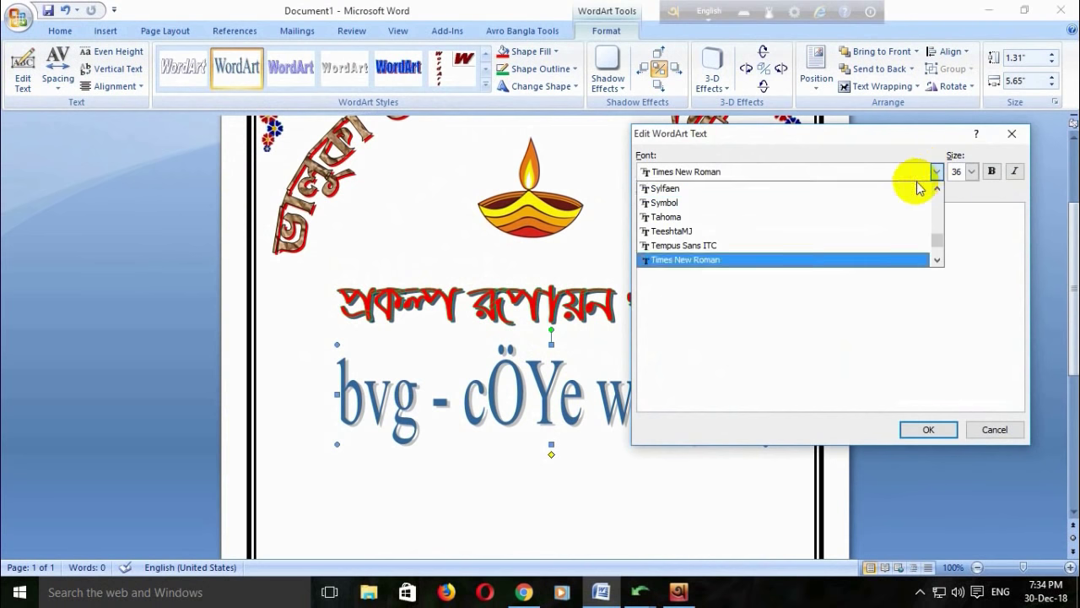
pyautogui.click(848, 232)
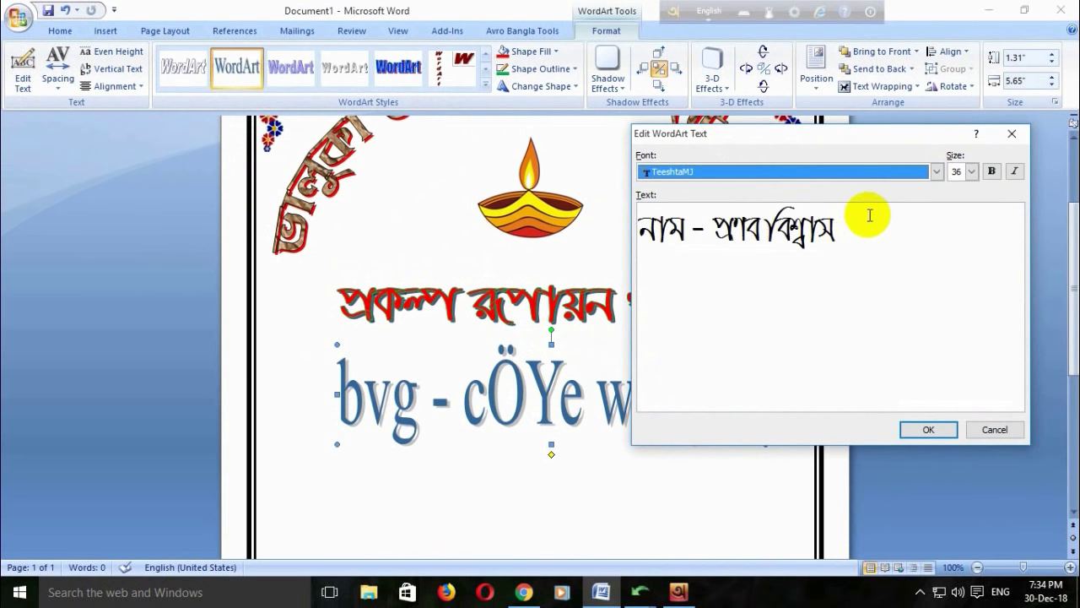
pyautogui.click(935, 173)
pyautogui.scroll(-1, 856, 208)
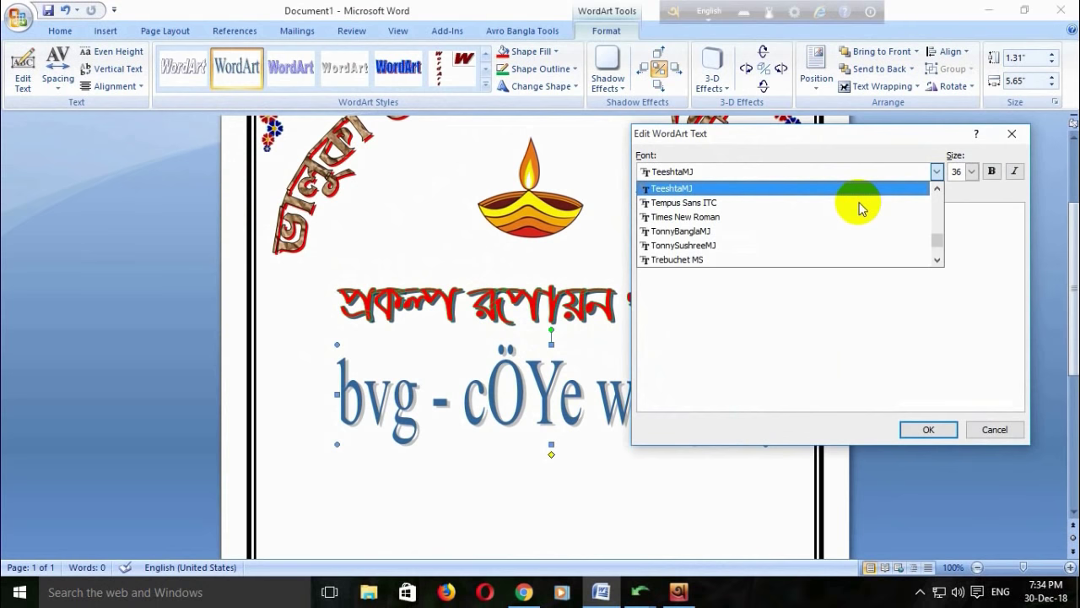
pyautogui.click(846, 233)
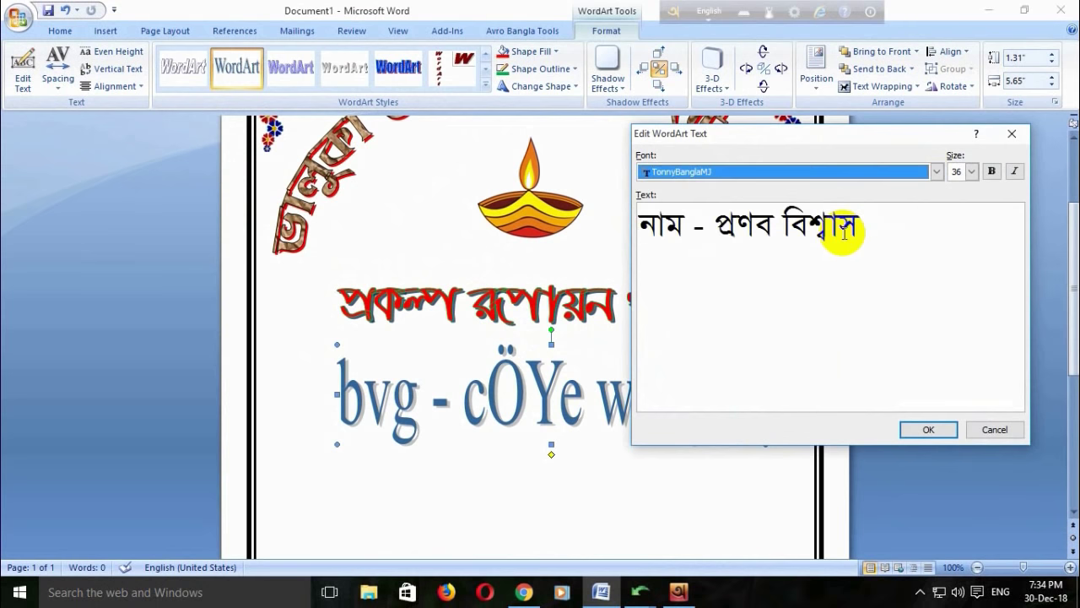
pyautogui.click(935, 172)
pyautogui.click(856, 233)
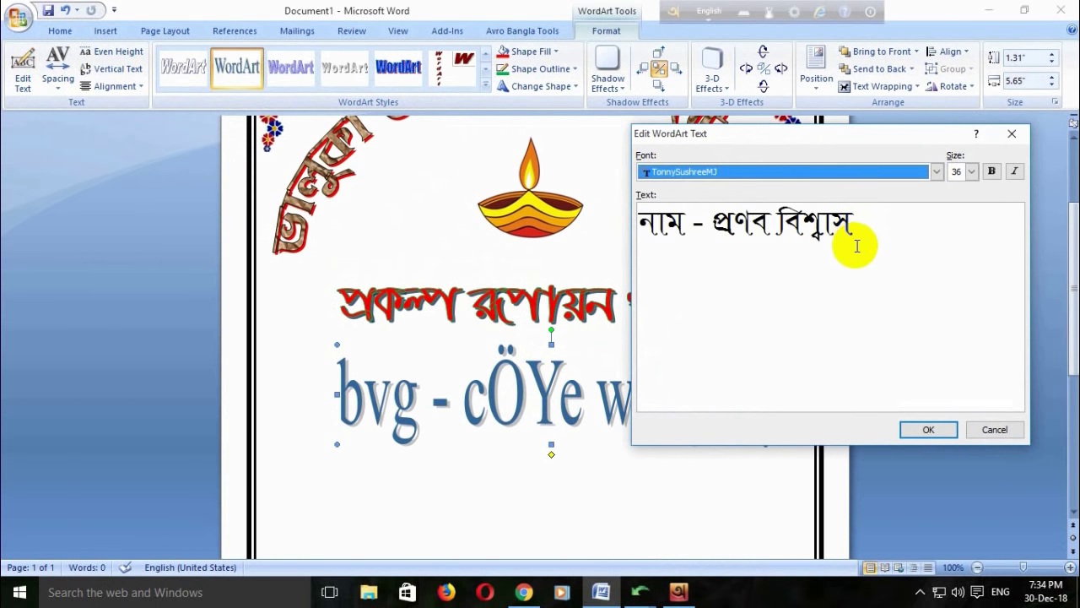
pyautogui.click(929, 429)
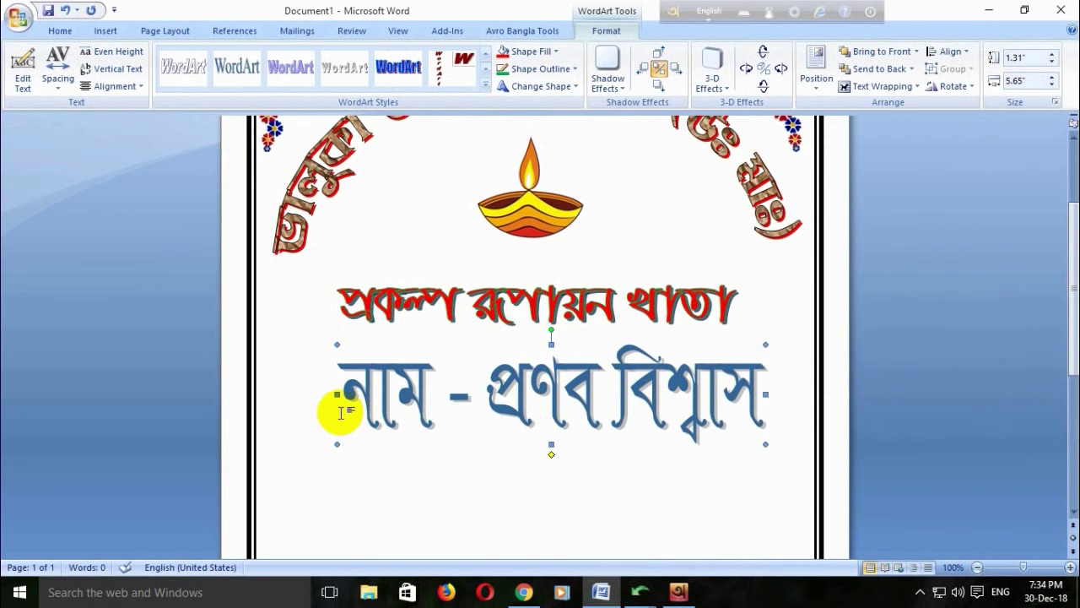
# Reposition and resize the name WordArt to 0.9 by 6.12 inches
pyautogui.moveTo(308, 395); pyautogui.dragTo(309, 394)
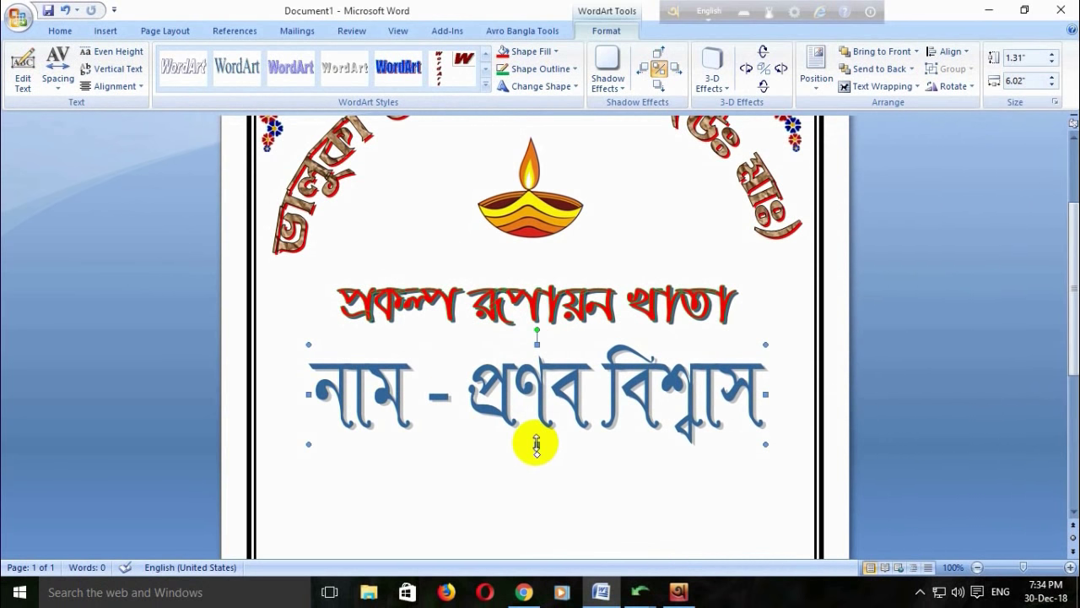
pyautogui.moveTo(536, 423); pyautogui.dragTo(537, 416)
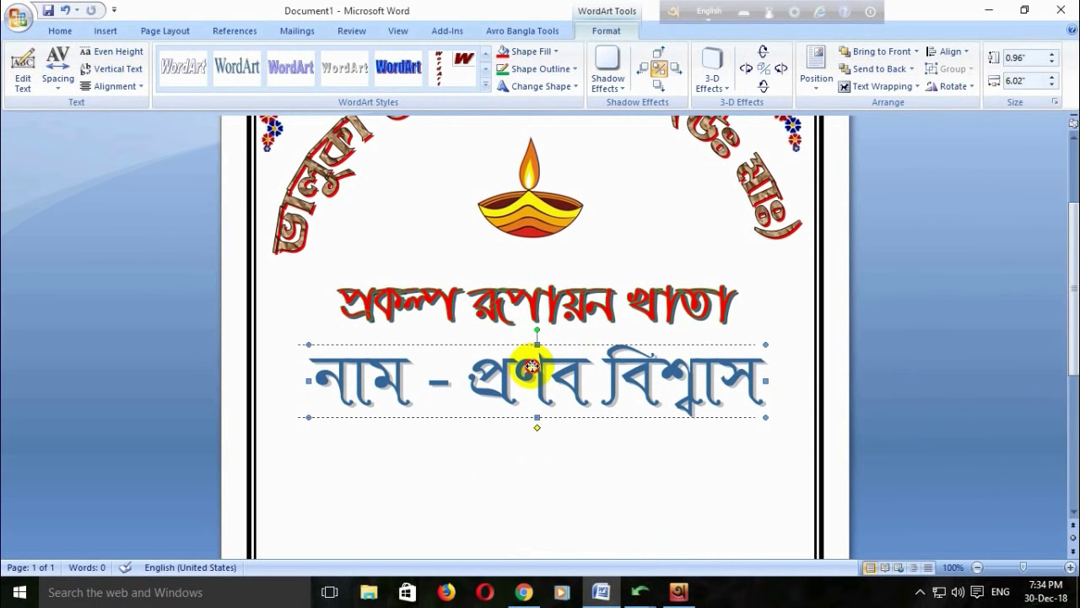
pyautogui.moveTo(531, 365)
pyautogui.mouseDown()
pyautogui.moveTo(521, 366)
pyautogui.moveTo(532, 400)
pyautogui.mouseUp()
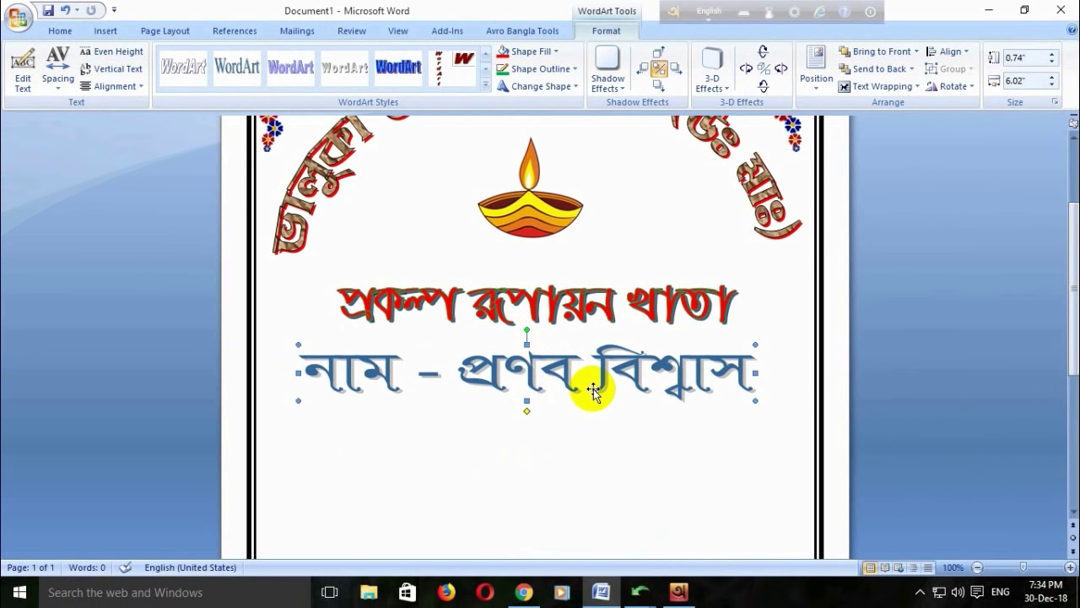
pyautogui.moveTo(594, 390); pyautogui.dragTo(598, 394)
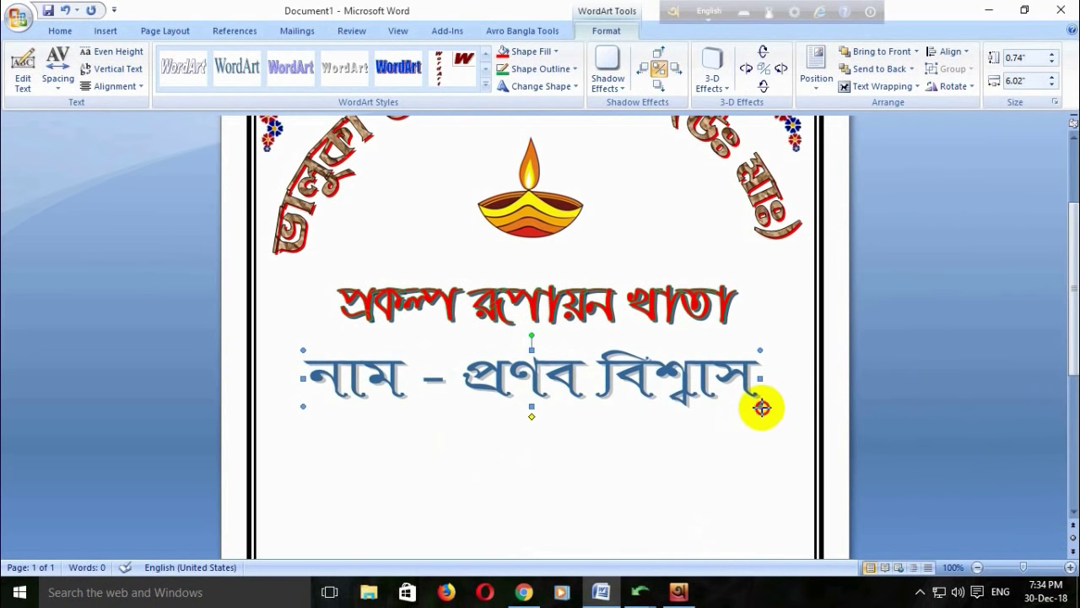
pyautogui.moveTo(766, 417); pyautogui.dragTo(767, 418)
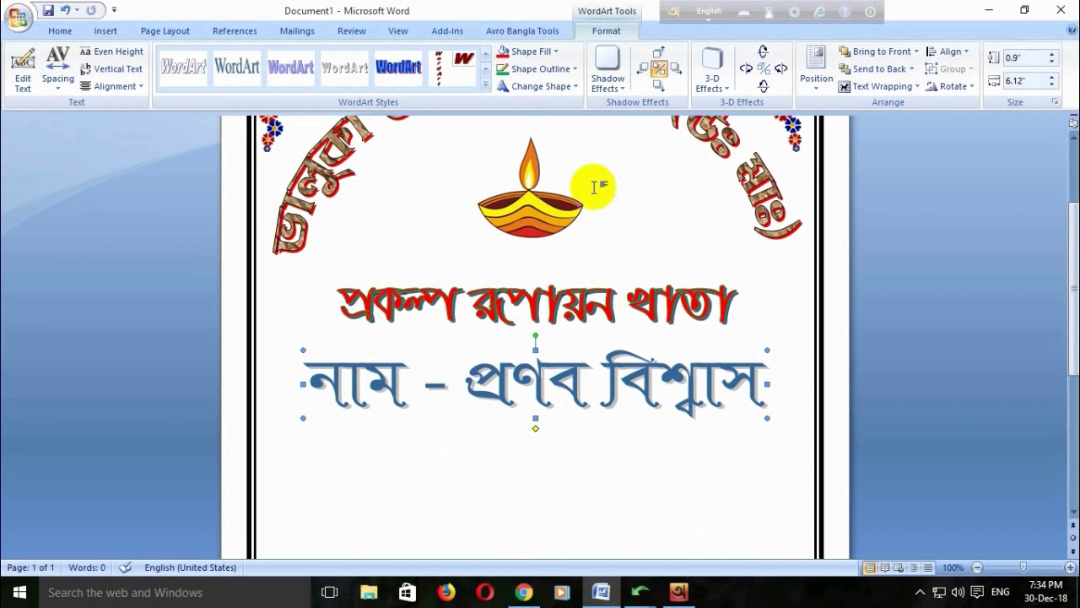
# Fill the name WordArt olive green and give it a red outline
pyautogui.click(555, 56)
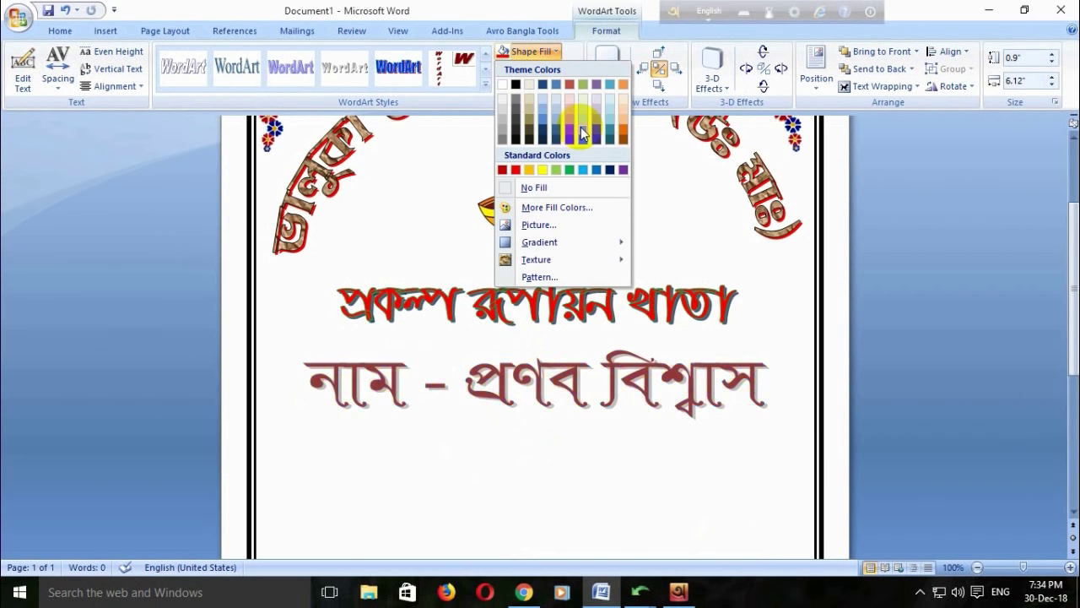
pyautogui.click(581, 132)
pyautogui.click(555, 70)
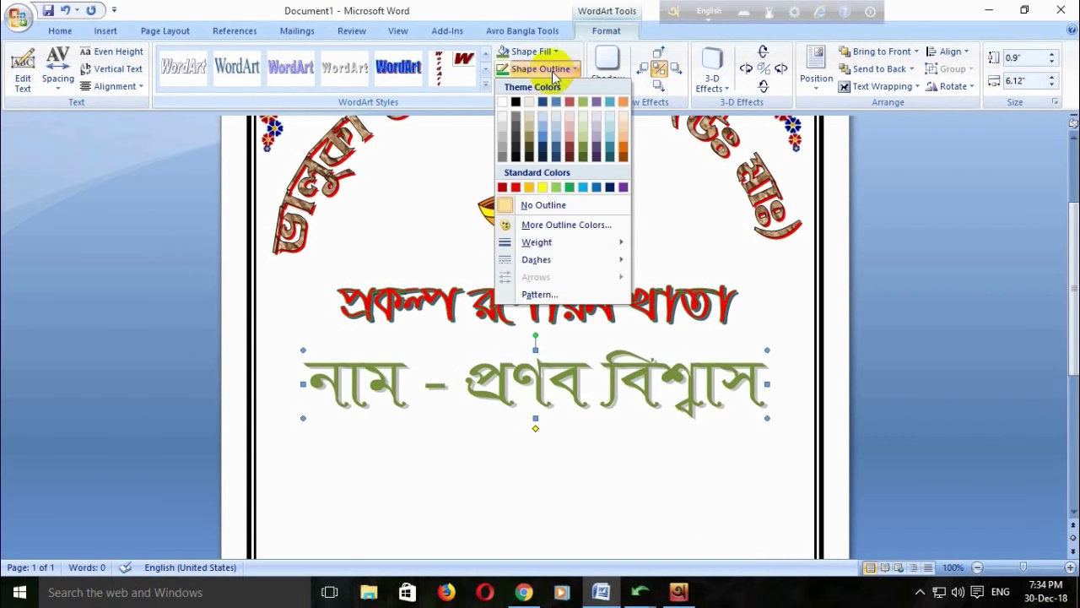
pyautogui.click(516, 186)
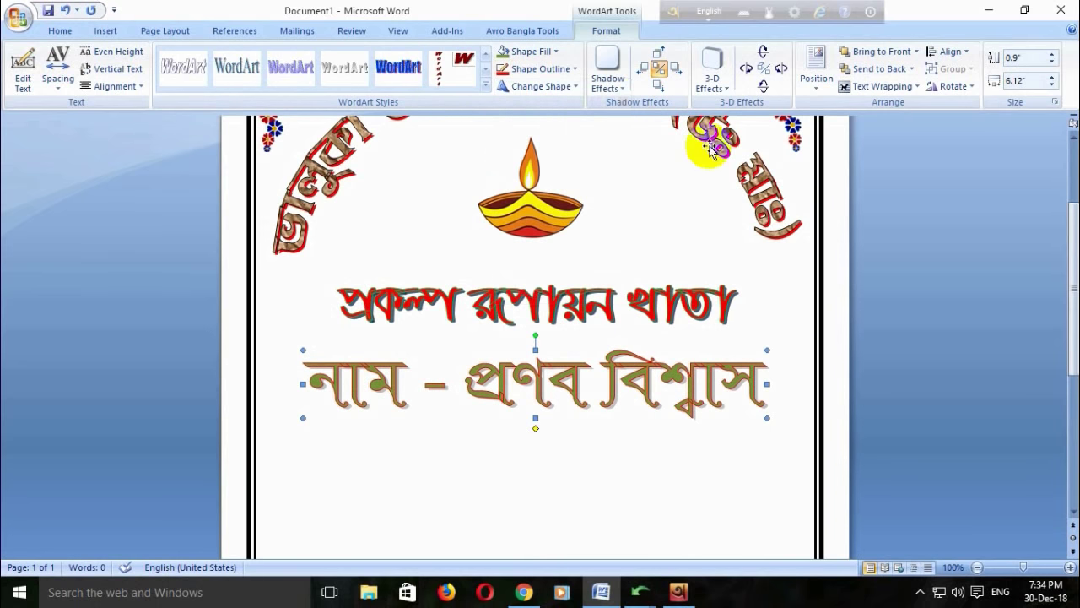
pyautogui.click(663, 199)
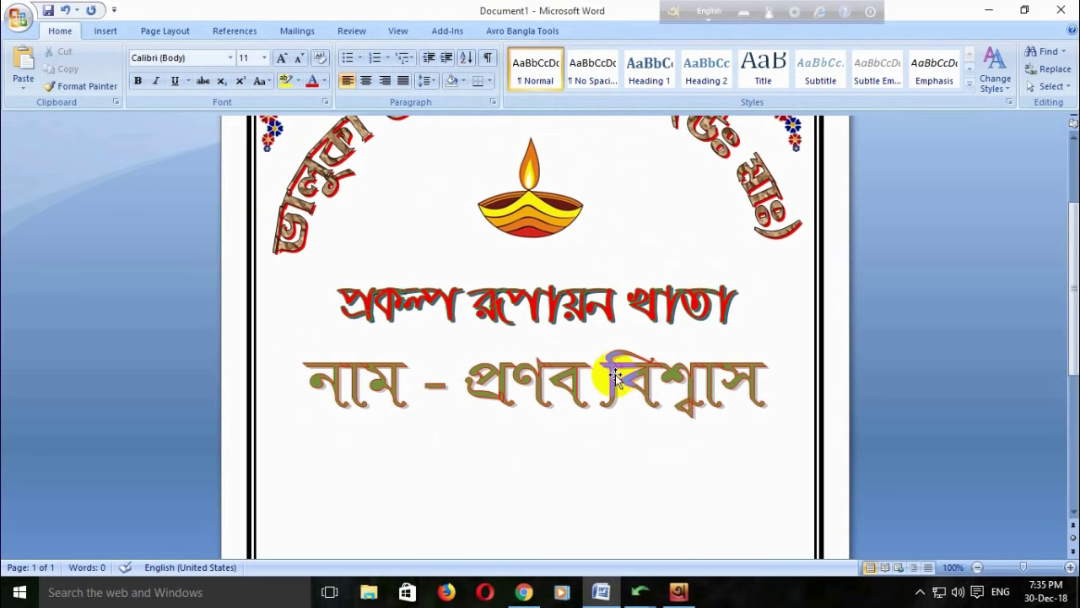
pyautogui.click(614, 375)
# Open Avro's Unicode to Bijoy converter and the Avro Mouse on-screen keyboard side by side
pyautogui.click(612, 380)
pyautogui.scroll(-2, 616, 354)
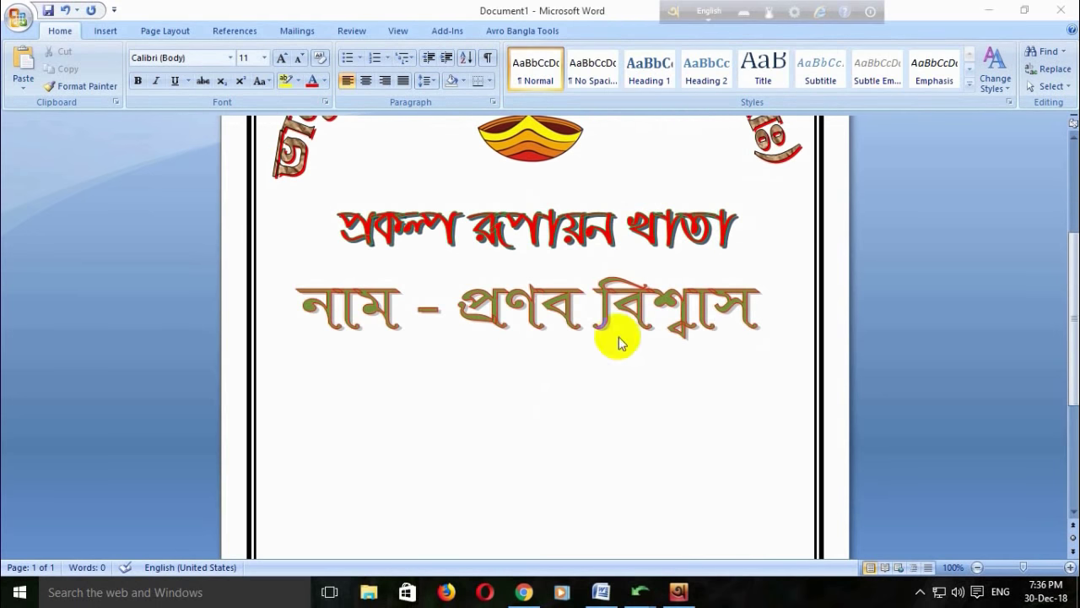
pyautogui.click(797, 14)
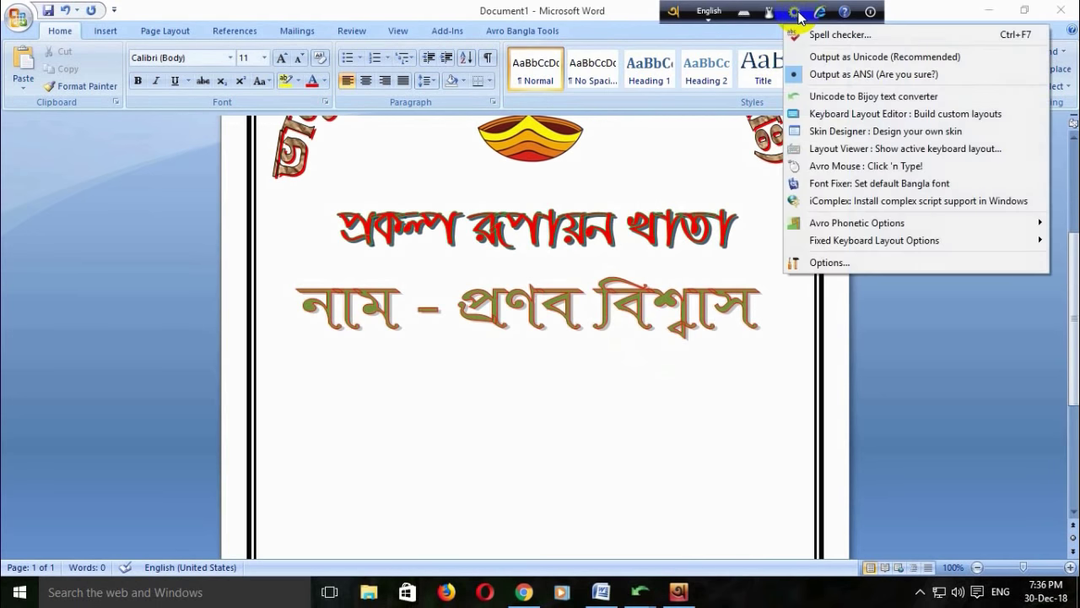
pyautogui.click(862, 98)
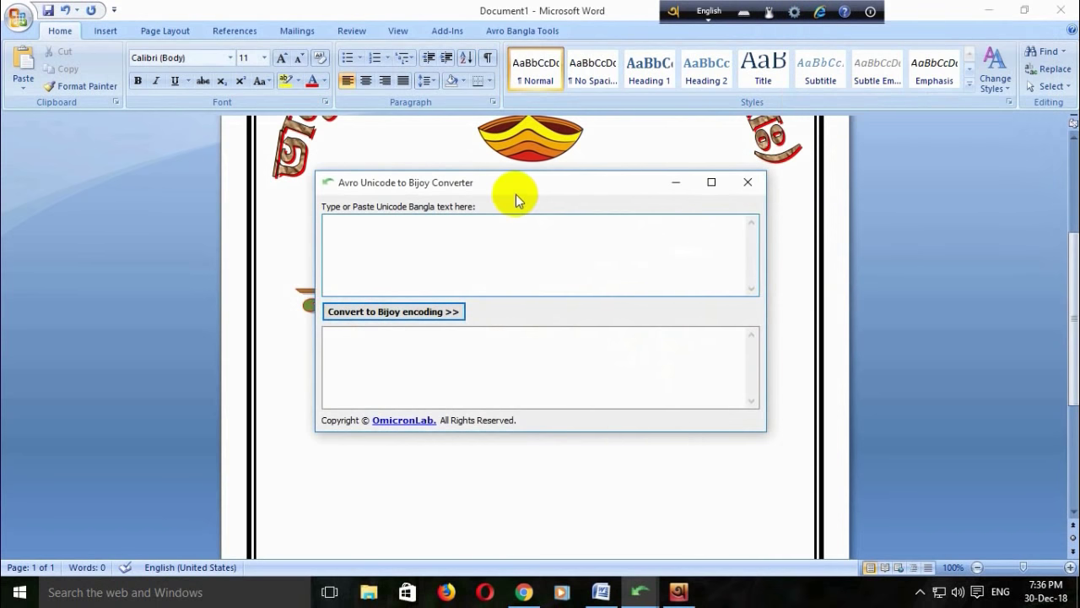
pyautogui.moveTo(515, 179); pyautogui.dragTo(704, 174)
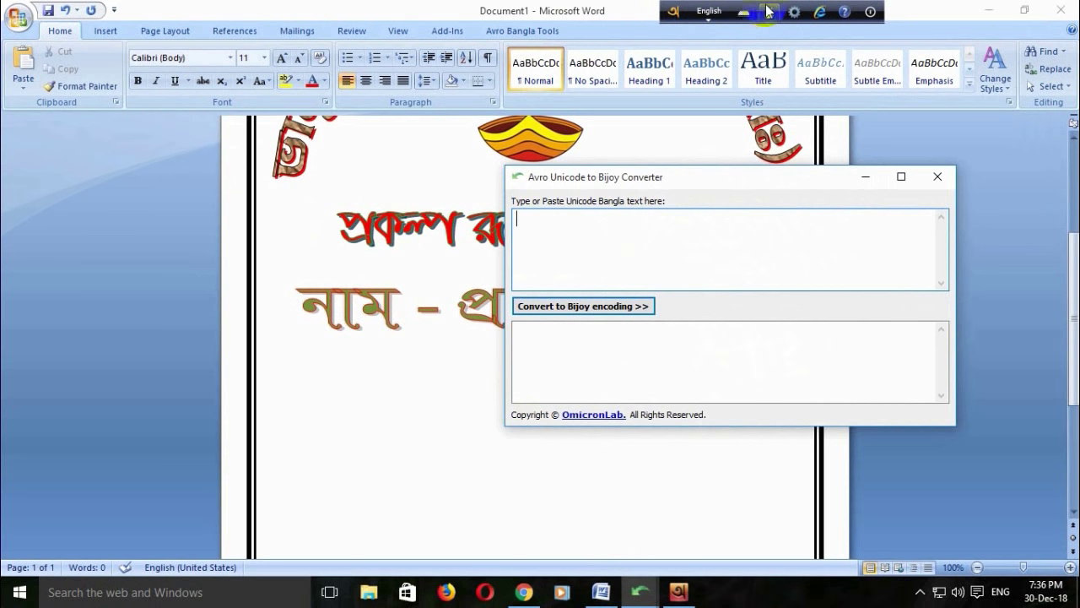
pyautogui.click(652, 588)
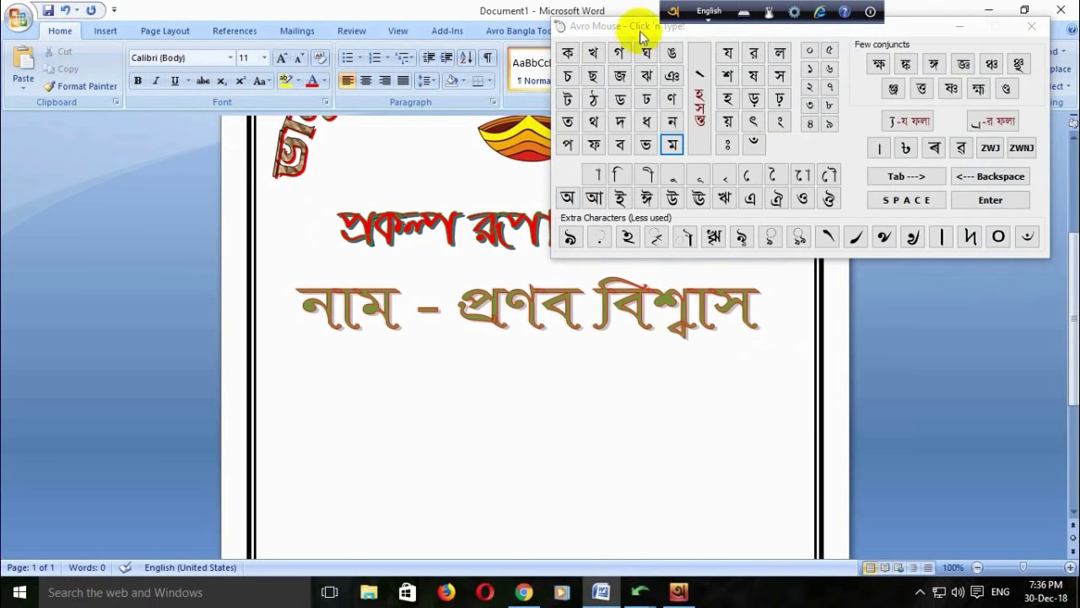
pyautogui.moveTo(628, 29)
pyautogui.mouseDown()
pyautogui.moveTo(193, 75)
pyautogui.moveTo(92, 63)
pyautogui.mouseUp()
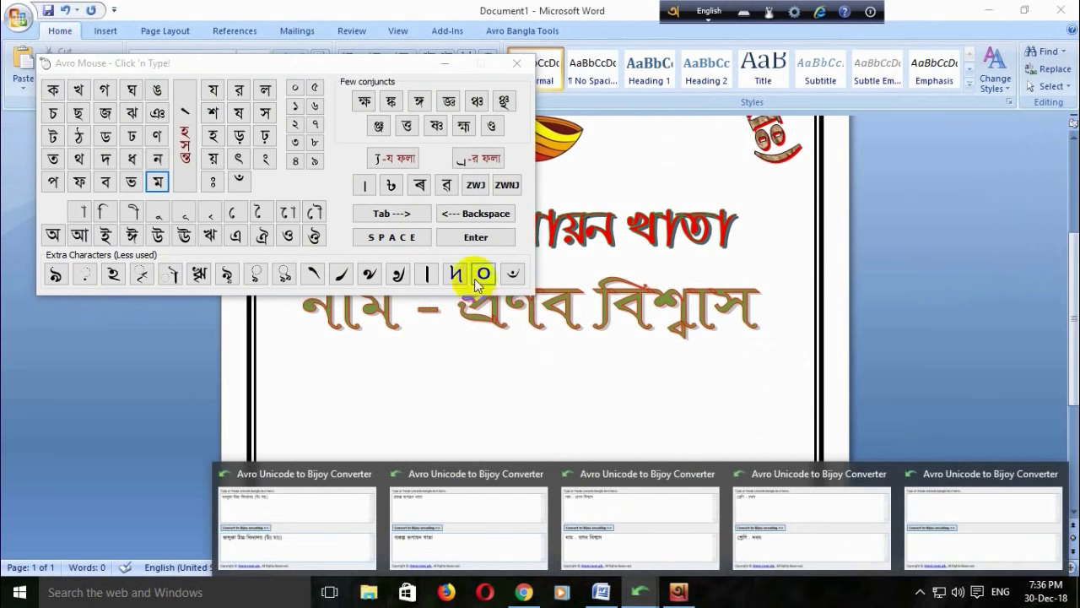
pyautogui.click(285, 511)
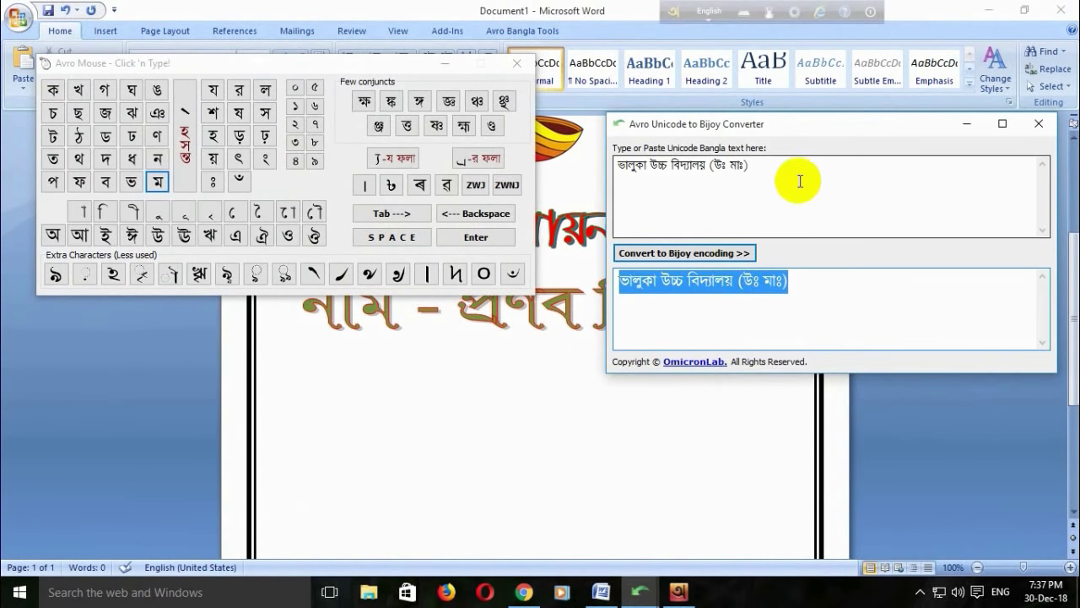
# Clear the converter input and enter the class line শ্রেণী - নবম
pyautogui.moveTo(798, 181); pyautogui.dragTo(544, 188)
pyautogui.press('BackSpace')
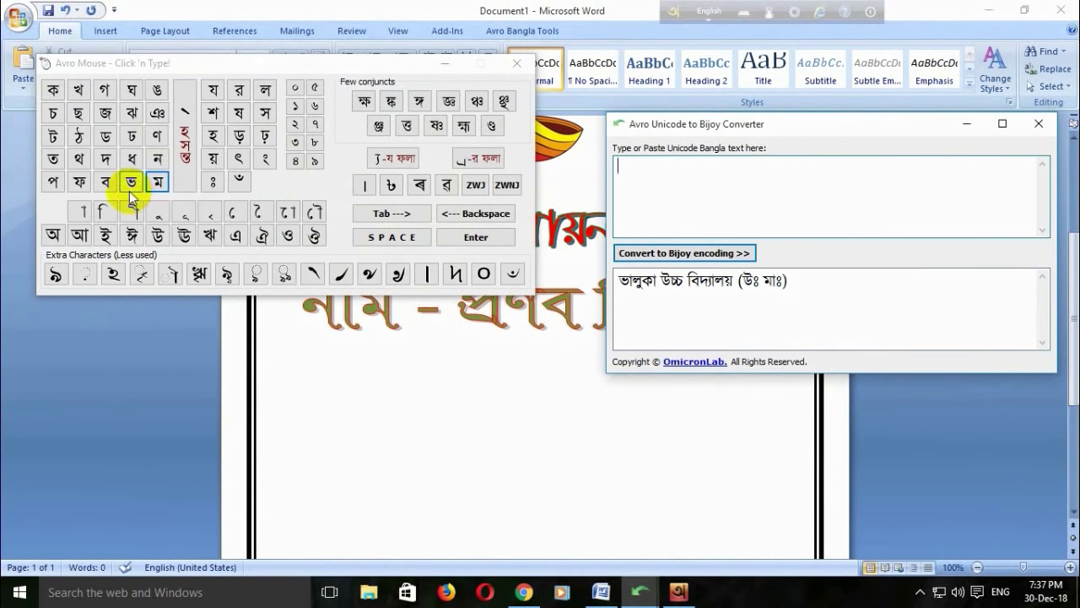
pyautogui.click(213, 112)
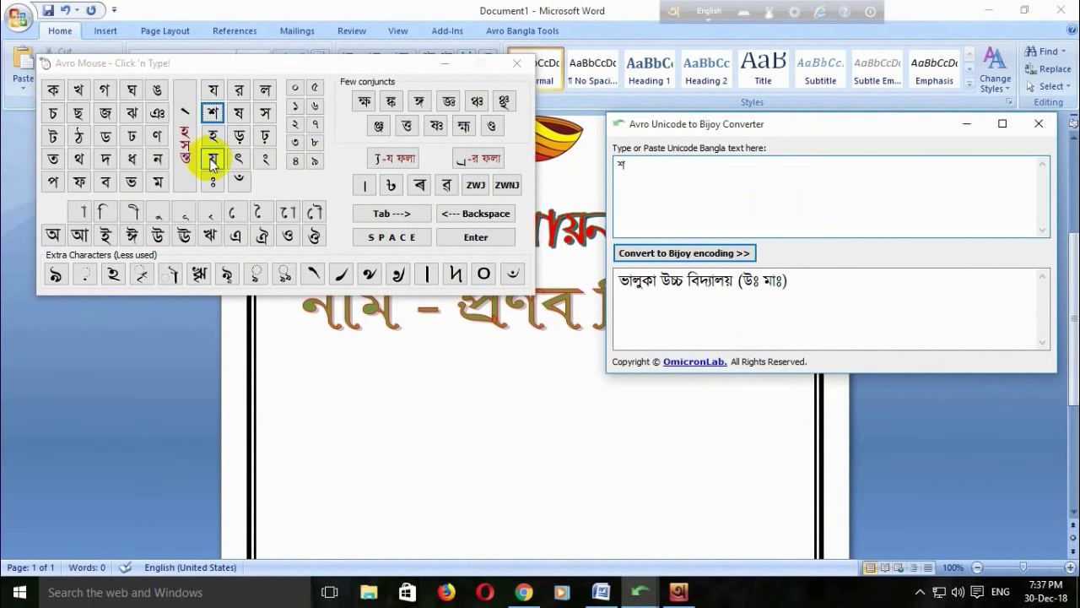
pyautogui.click(184, 135)
pyautogui.click(236, 95)
pyautogui.click(236, 212)
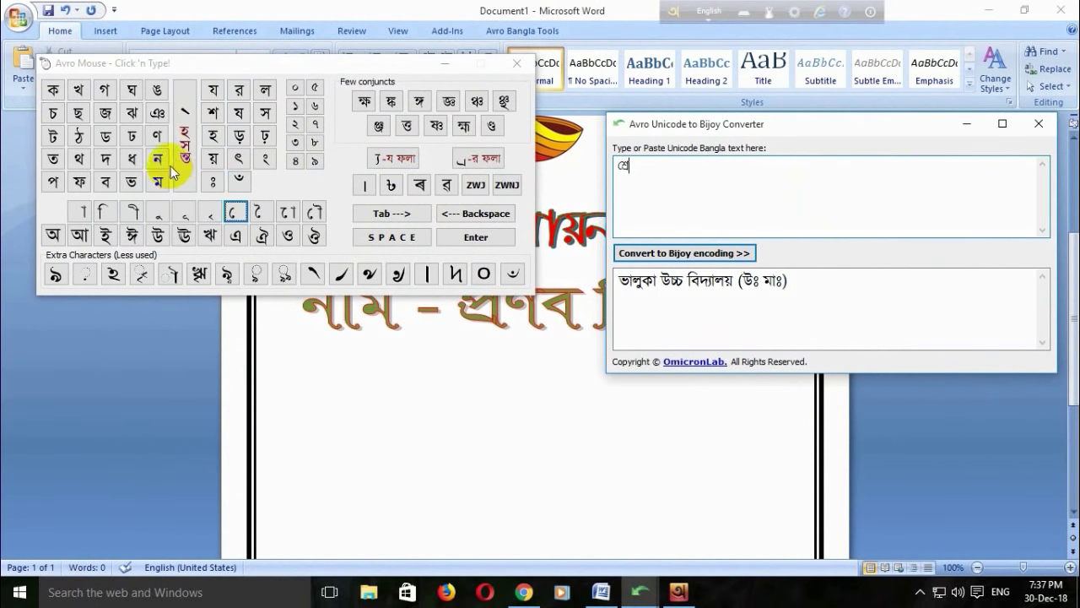
pyautogui.click(130, 211)
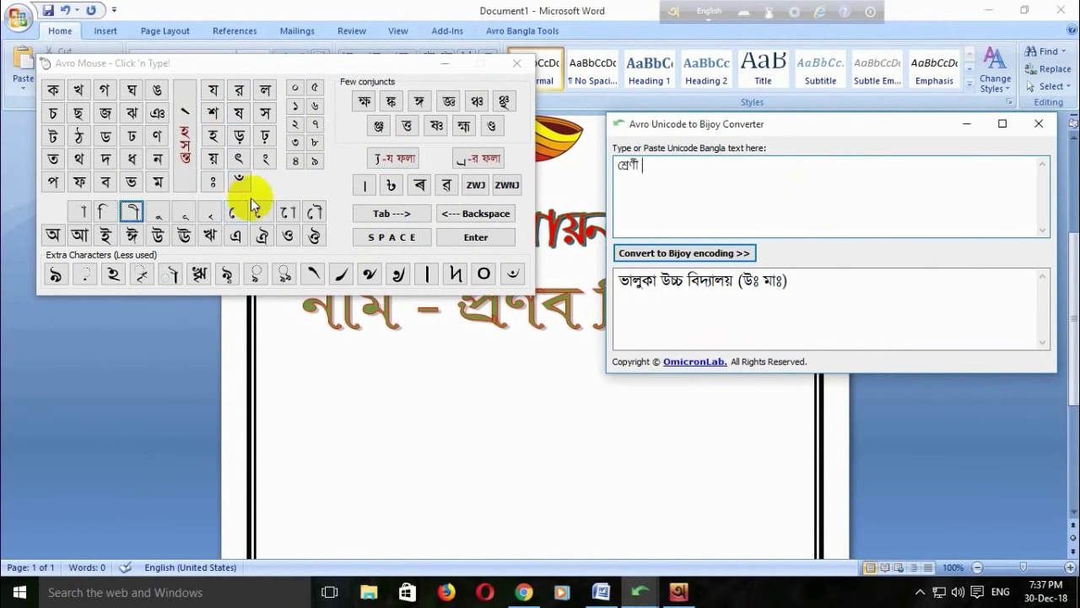
pyautogui.click(156, 159)
pyautogui.click(104, 182)
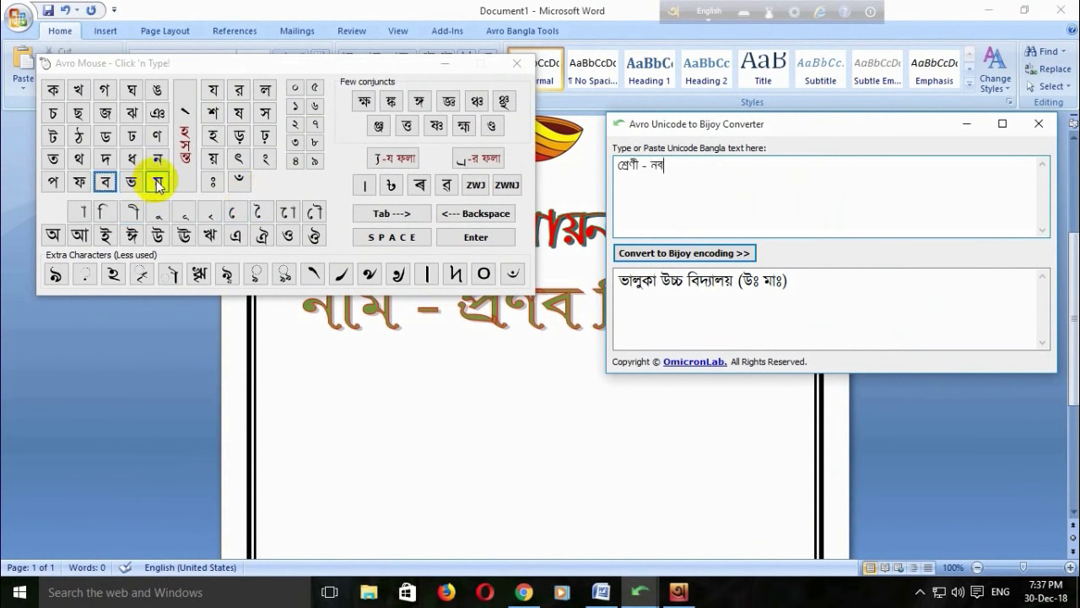
# Convert শ্রেণী - নবম to Bijoy, copy the result, and close both Avro windows
pyautogui.click(668, 254)
pyautogui.moveTo(766, 280); pyautogui.dragTo(639, 281)
pyautogui.rightClick(644, 280)
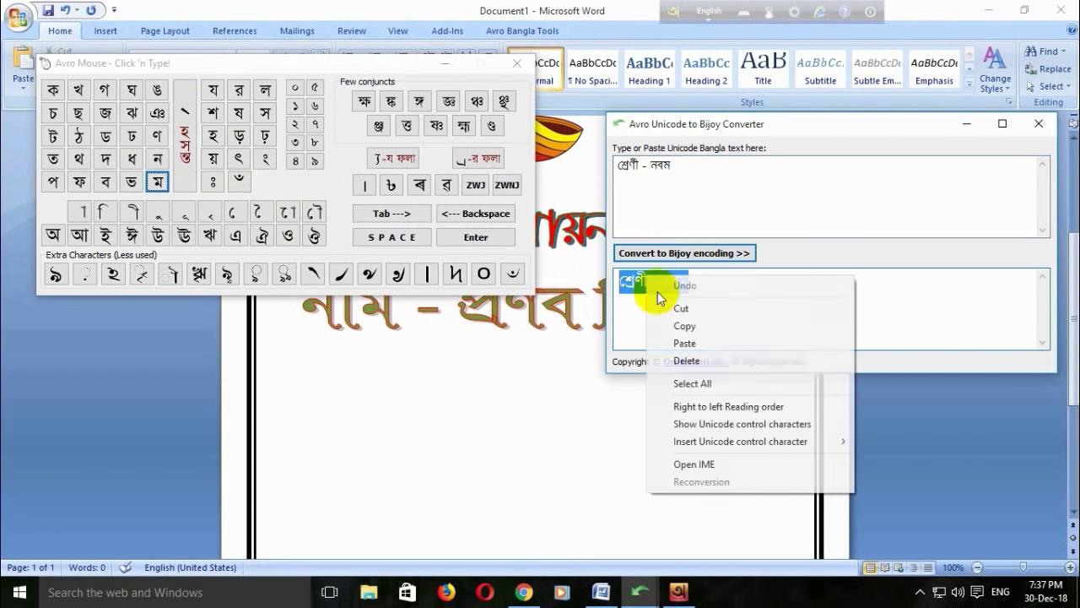
pyautogui.click(705, 332)
pyautogui.click(445, 64)
pyautogui.click(967, 124)
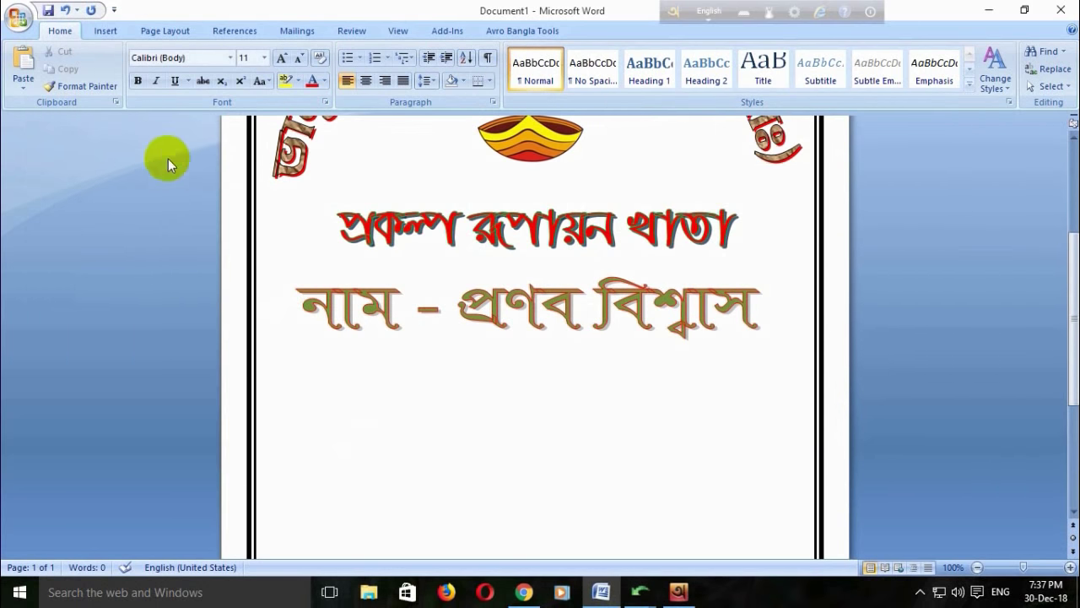
# Start a new WordArt in a chosen gallery style for the class line
pyautogui.rightClick(335, 398)
pyautogui.click(222, 234)
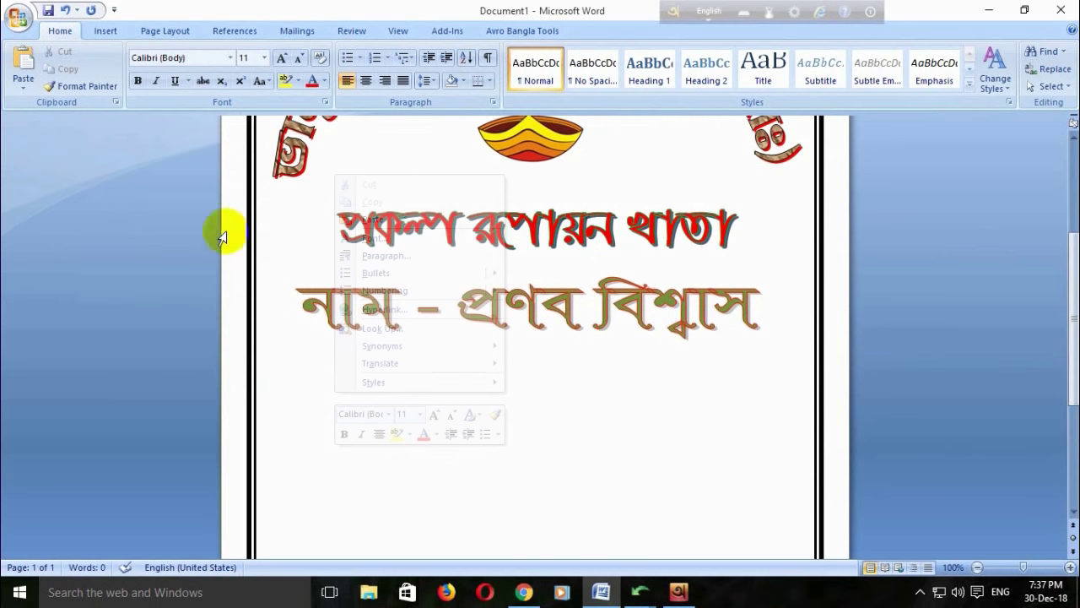
pyautogui.click(105, 30)
pyautogui.click(704, 68)
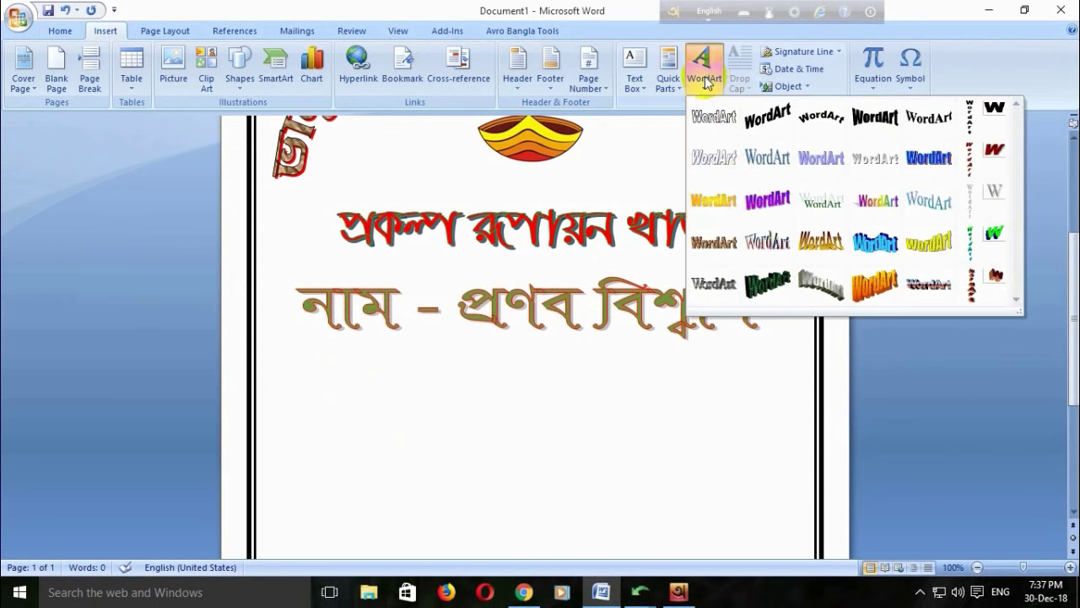
pyautogui.click(821, 158)
# Paste the converted class text into the WordArt and set it in ArhialkhanMJ
pyautogui.rightClick(794, 259)
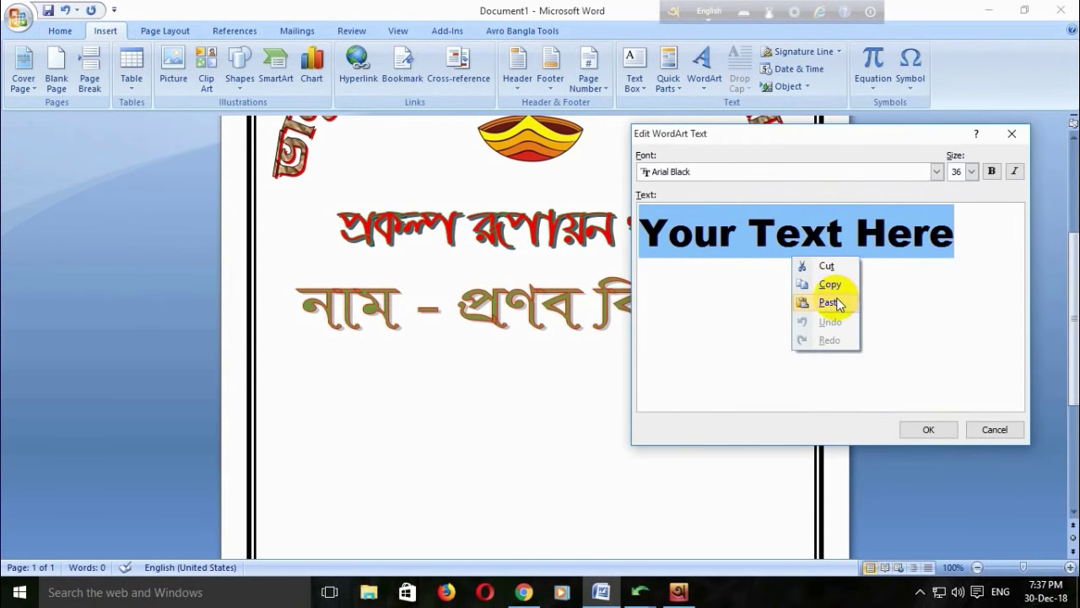
pyautogui.click(838, 304)
pyautogui.moveTo(882, 233); pyautogui.dragTo(572, 249)
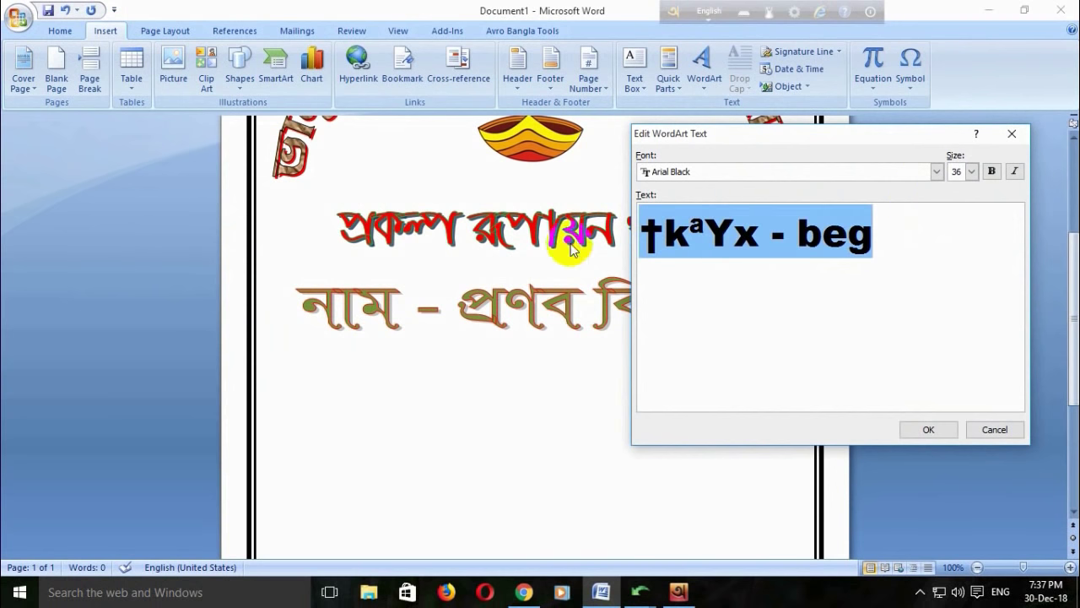
pyautogui.click(936, 172)
pyautogui.scroll(-1, 834, 233)
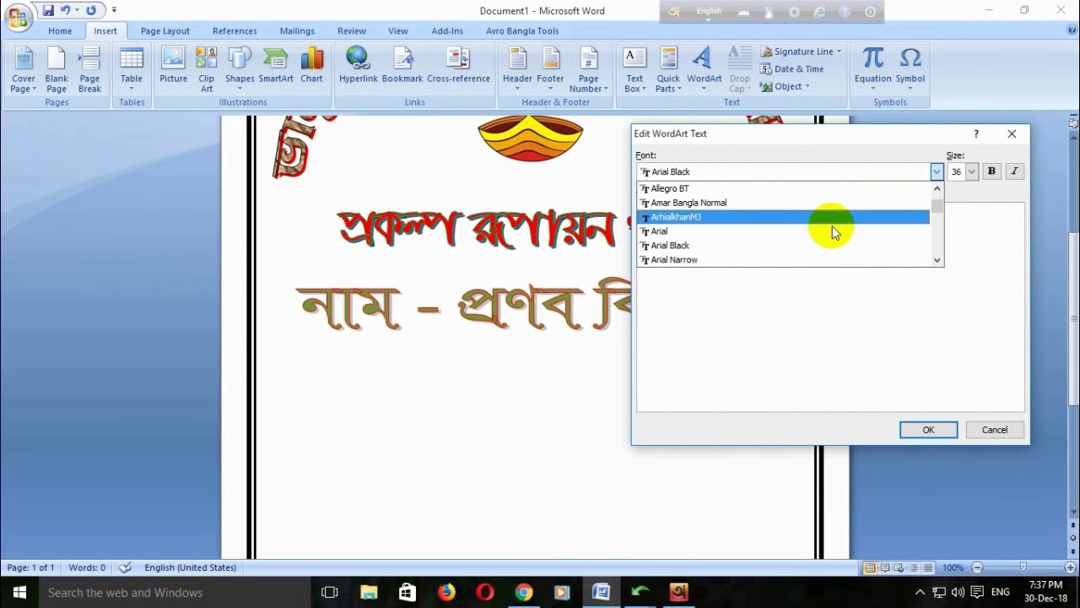
pyautogui.scroll(-2, 833, 233)
pyautogui.scroll(-3, 834, 233)
pyautogui.scroll(-2, 834, 232)
pyautogui.scroll(-2, 834, 229)
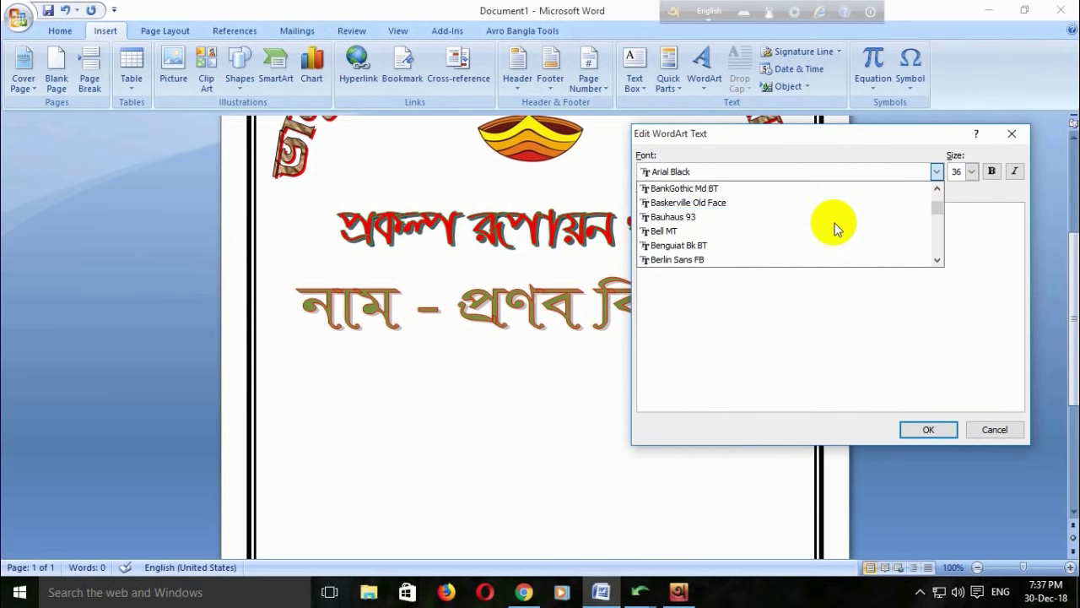
pyautogui.scroll(-2, 833, 230)
pyautogui.scroll(-2, 835, 228)
pyautogui.scroll(-1, 837, 226)
pyautogui.scroll(3, 835, 224)
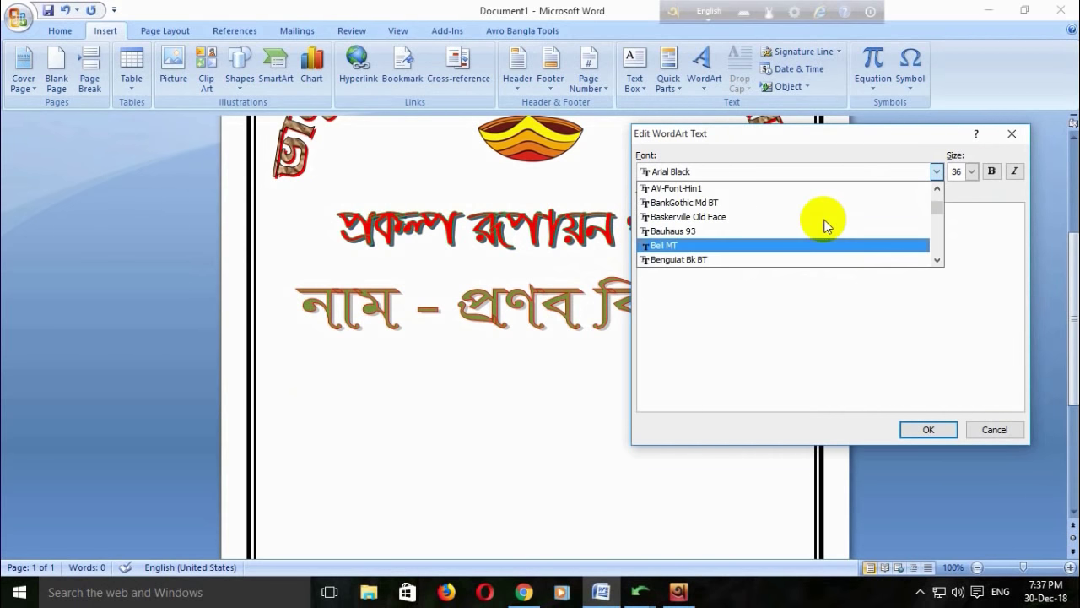
pyautogui.scroll(2, 824, 221)
pyautogui.scroll(2, 823, 221)
pyautogui.scroll(1, 824, 221)
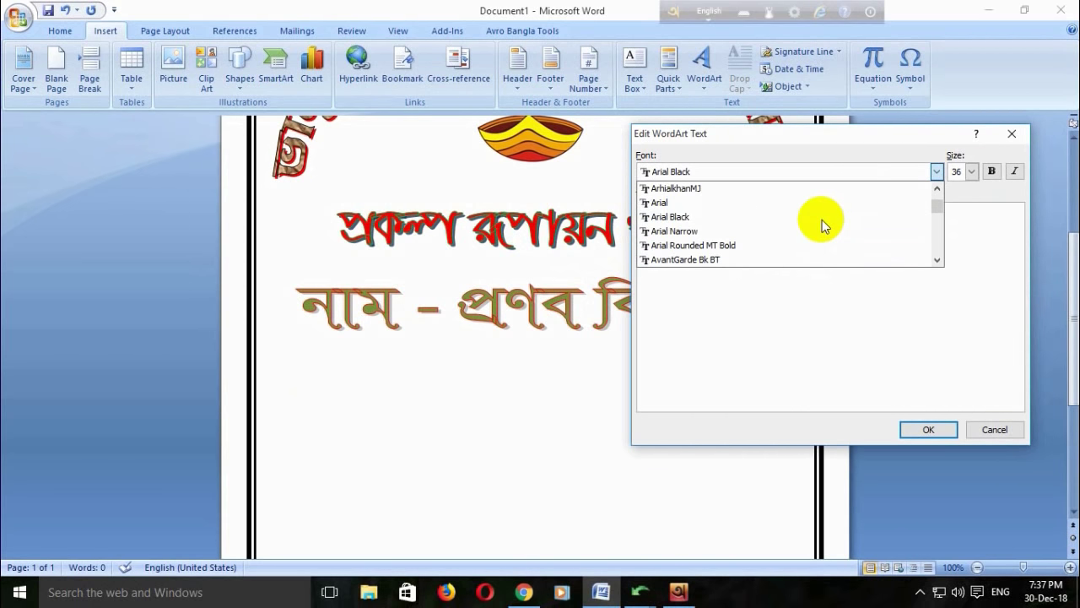
pyautogui.click(774, 187)
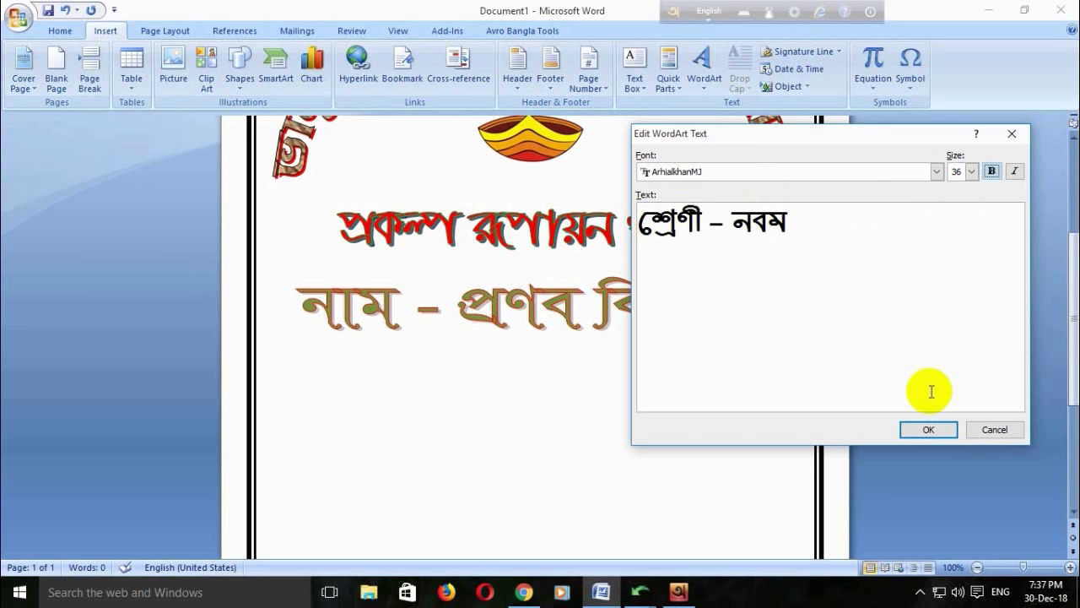
pyautogui.click(919, 429)
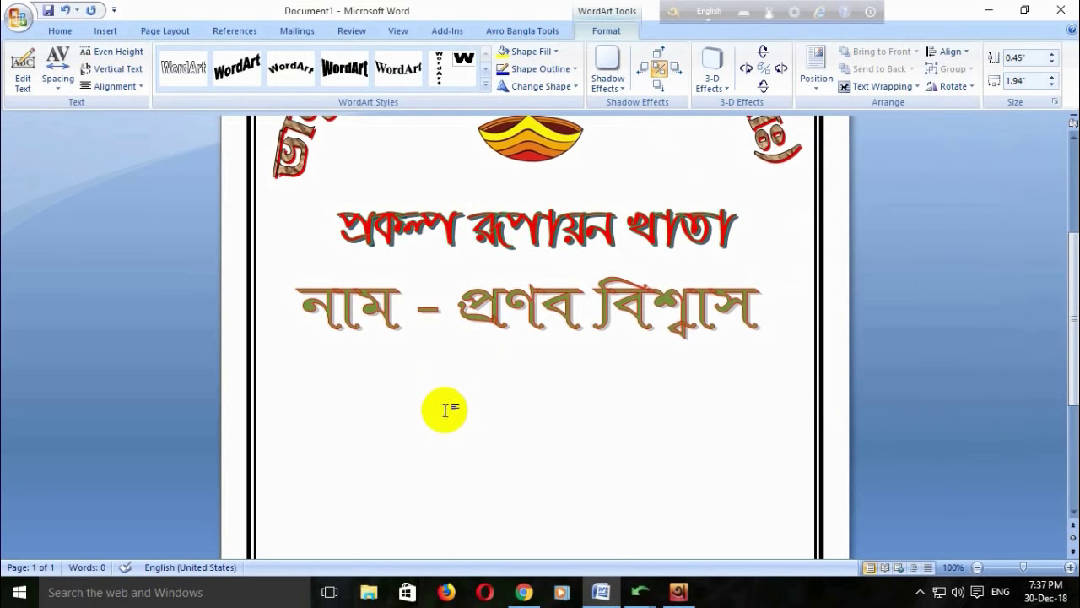
# Float the class WordArt in front of text below the name line, sized 0.91 by 3.27 inches
pyautogui.scroll(5, 445, 410)
pyautogui.click(882, 86)
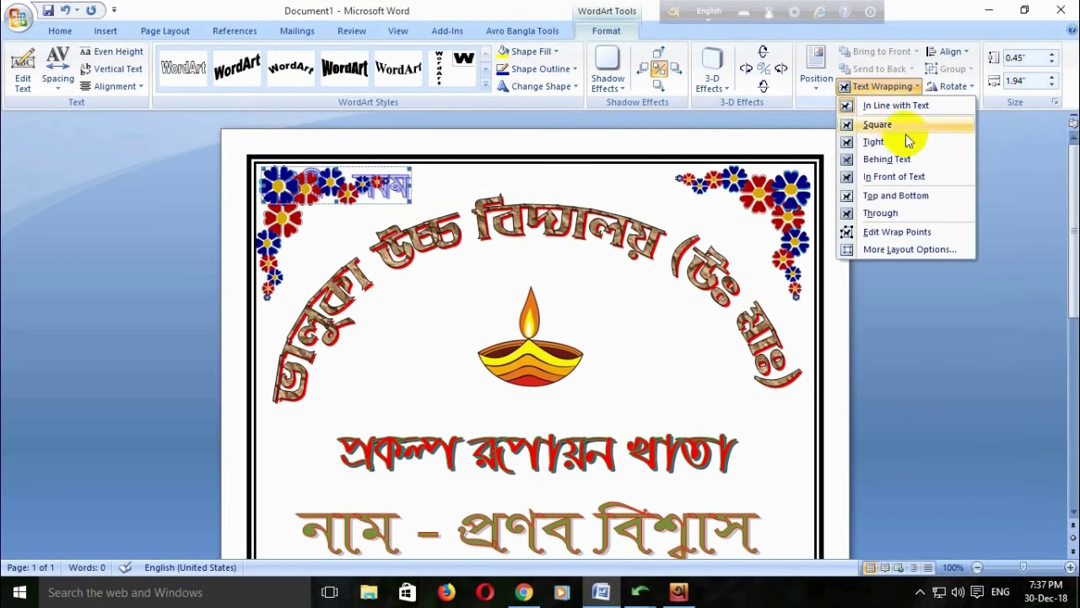
pyautogui.click(886, 174)
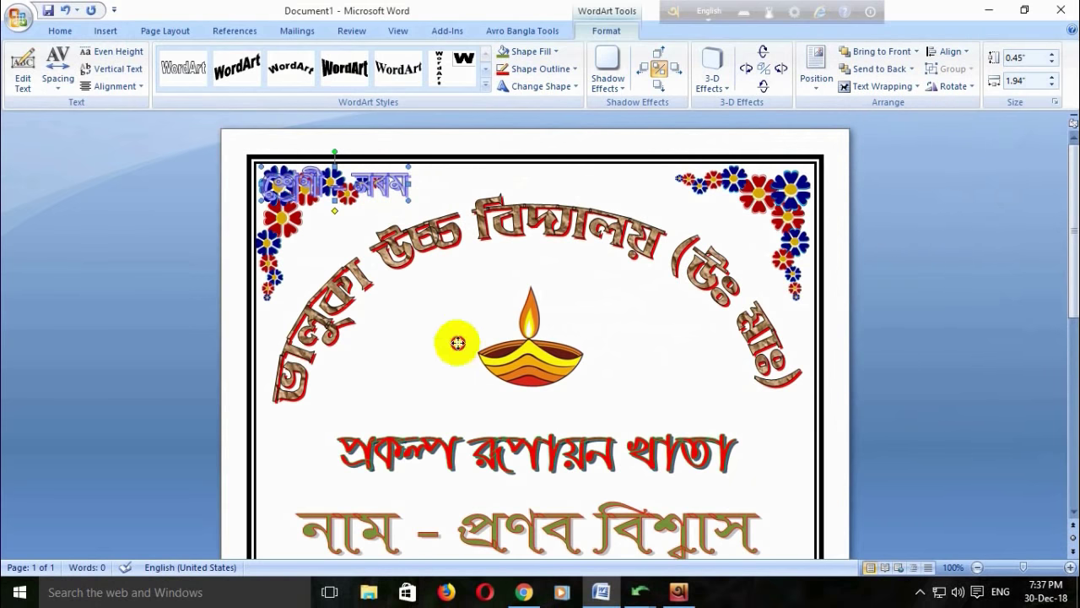
pyautogui.moveTo(389, 184); pyautogui.dragTo(498, 447)
pyautogui.scroll(-5, 506, 385)
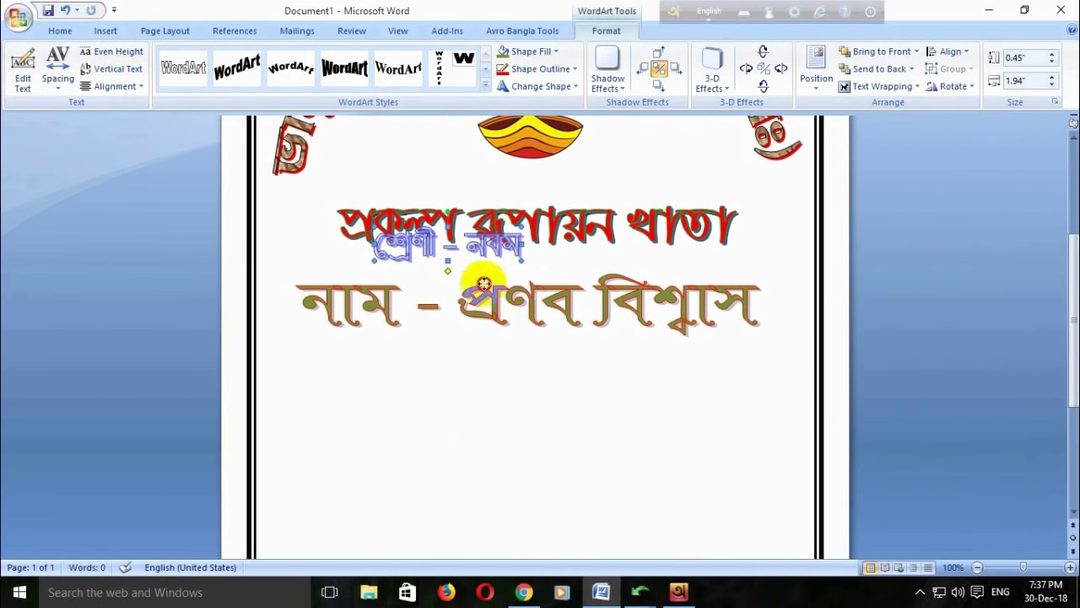
pyautogui.moveTo(483, 283)
pyautogui.mouseDown()
pyautogui.moveTo(434, 383)
pyautogui.moveTo(527, 466)
pyautogui.mouseUp()
pyautogui.moveTo(437, 401); pyautogui.dragTo(411, 381)
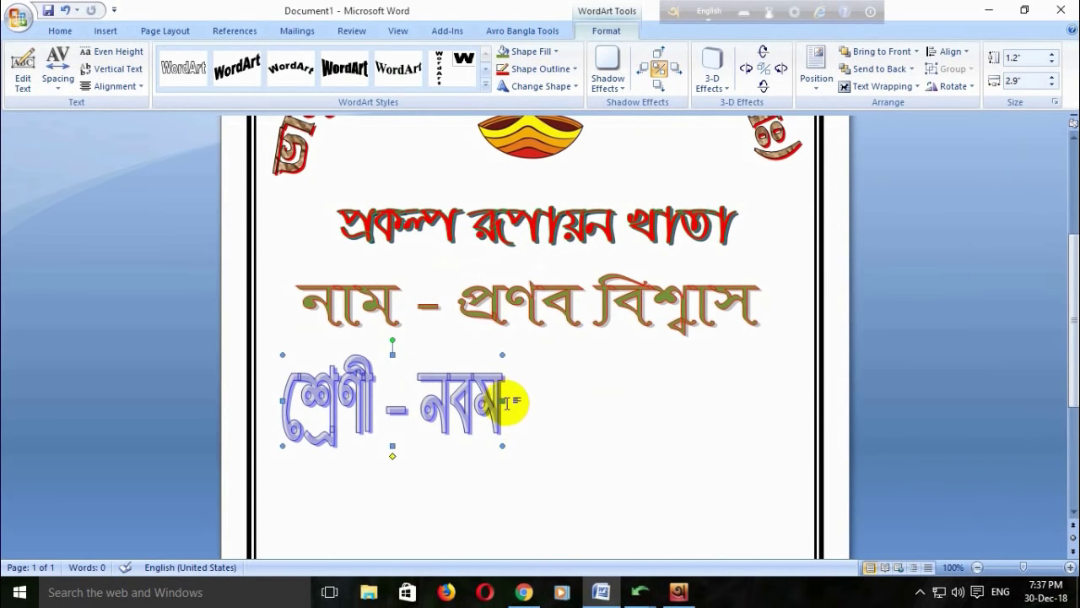
pyautogui.moveTo(504, 403); pyautogui.dragTo(530, 402)
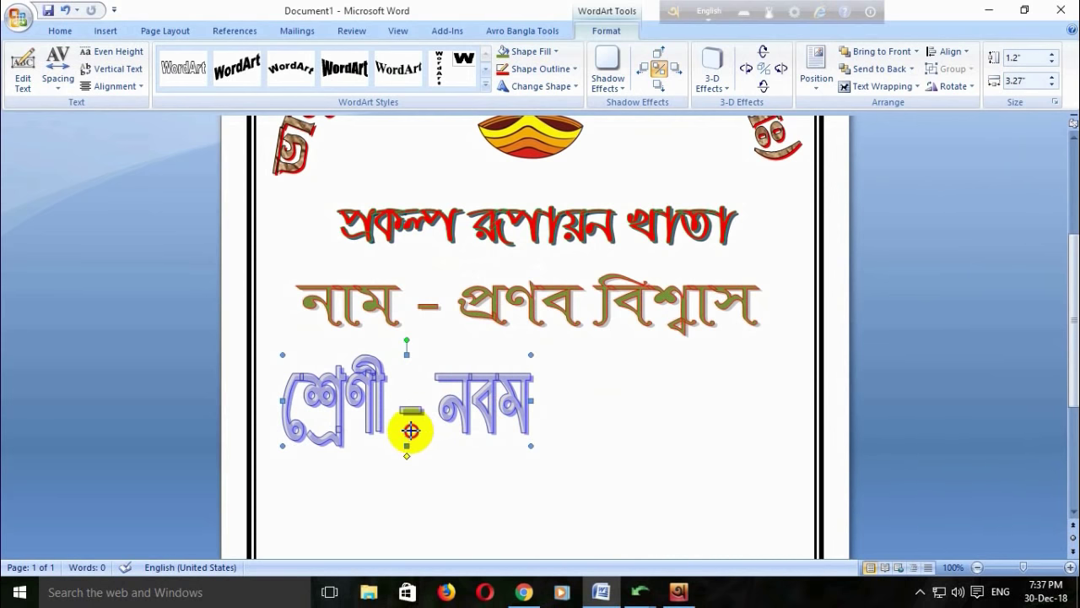
pyautogui.moveTo(410, 431); pyautogui.dragTo(409, 423)
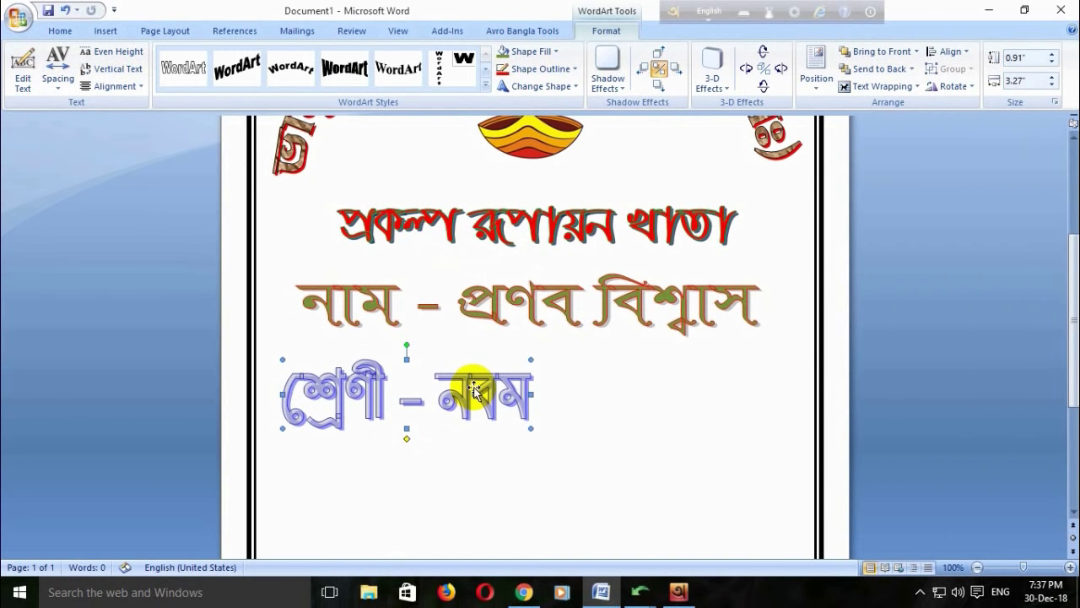
# Apply a drop shadow to the class WordArt
pyautogui.scroll(3, 571, 386)
pyautogui.scroll(3, 571, 272)
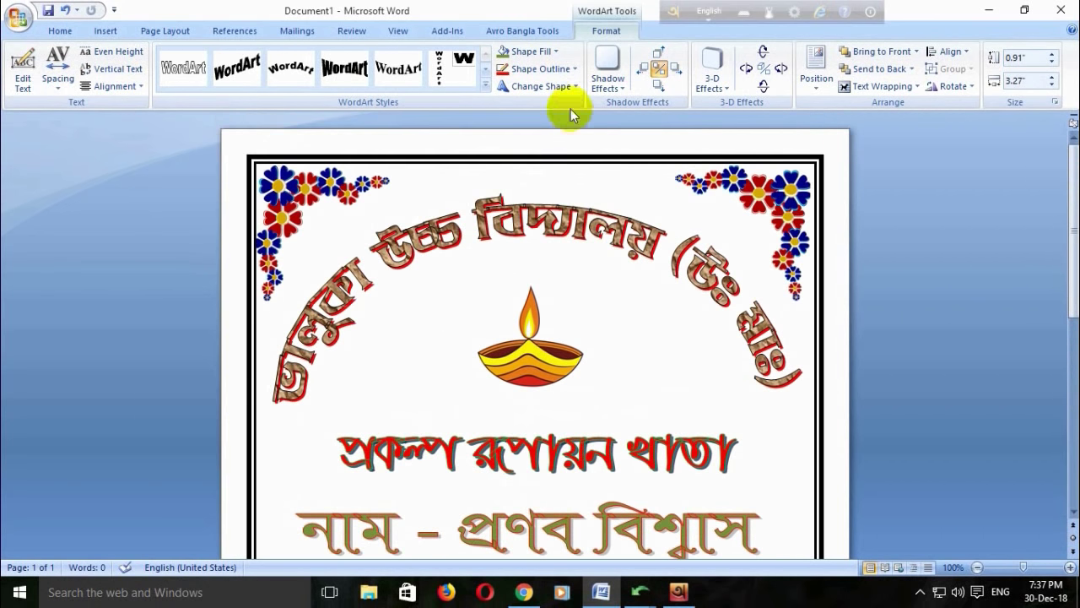
pyautogui.click(610, 84)
pyautogui.click(610, 237)
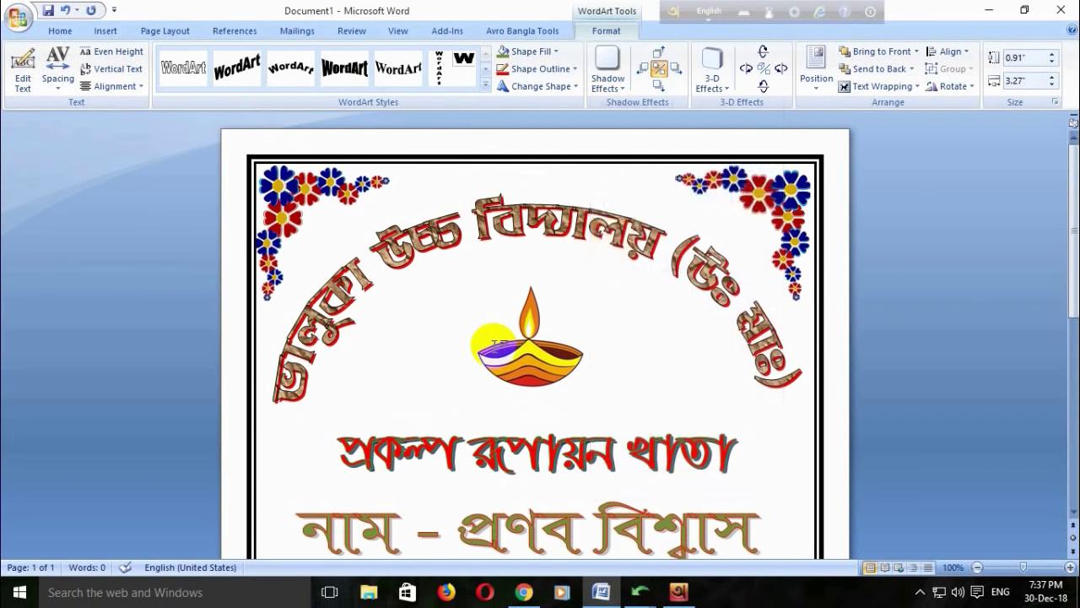
pyautogui.scroll(-5, 494, 344)
pyautogui.scroll(3, 502, 319)
# Fill the class WordArt purple and give it a blue outline
pyautogui.click(532, 53)
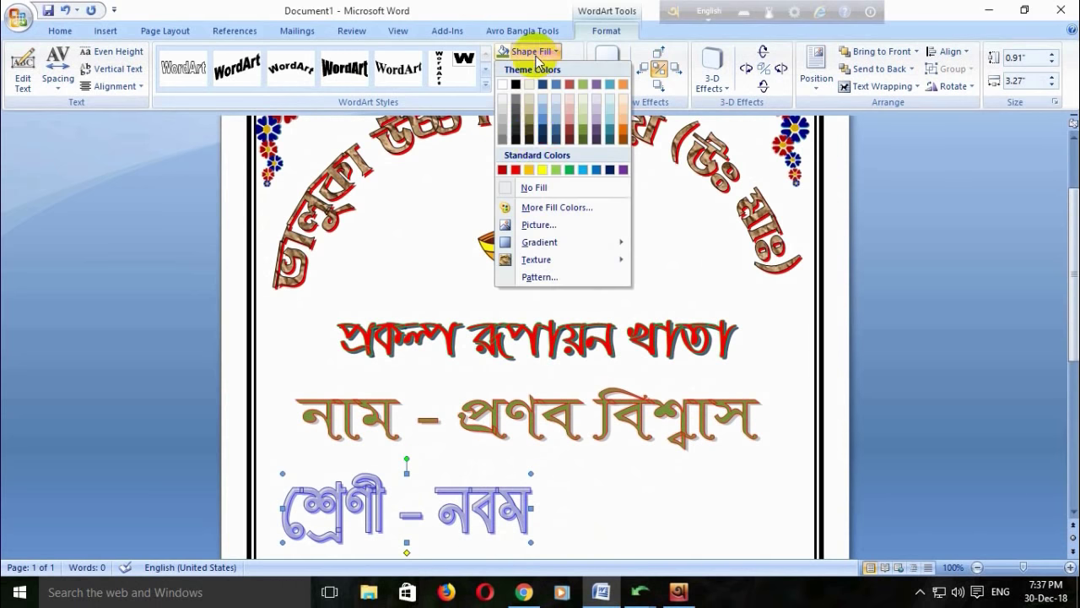
pyautogui.click(533, 144)
pyautogui.click(535, 48)
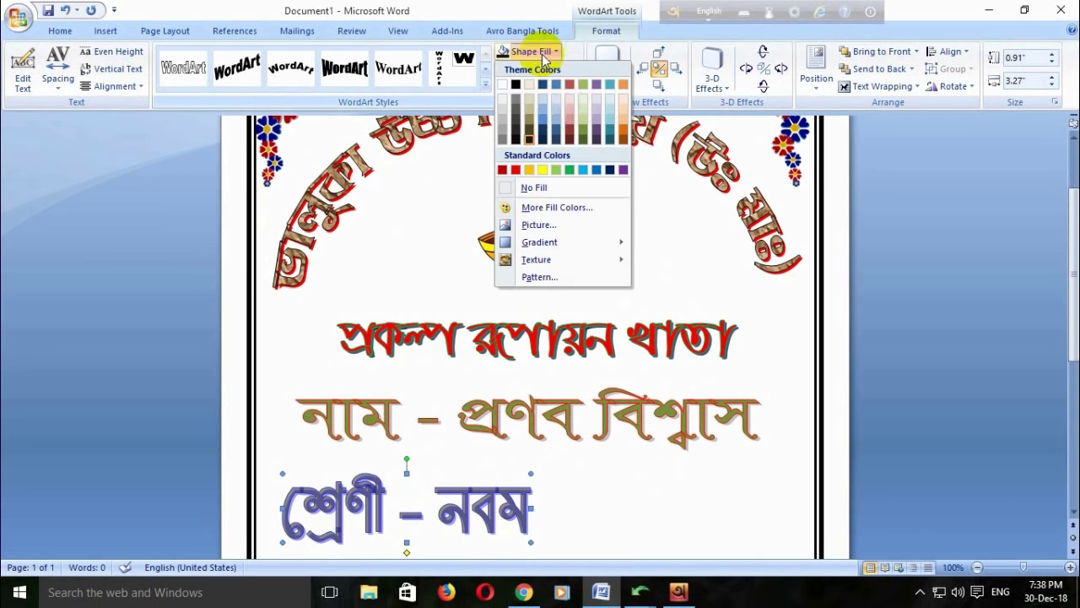
pyautogui.click(573, 135)
pyautogui.click(538, 68)
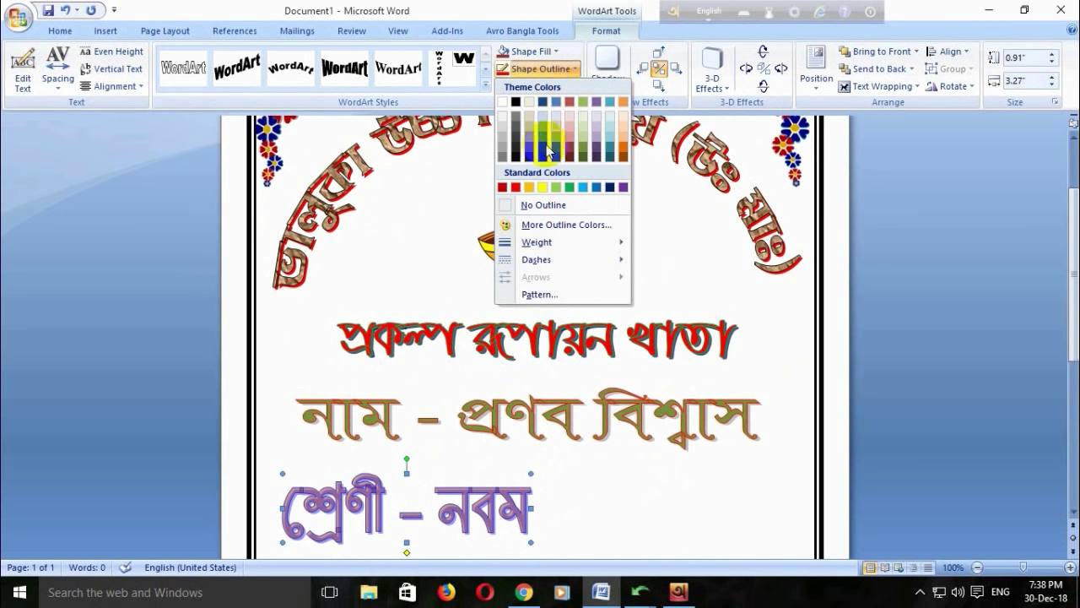
pyautogui.click(517, 157)
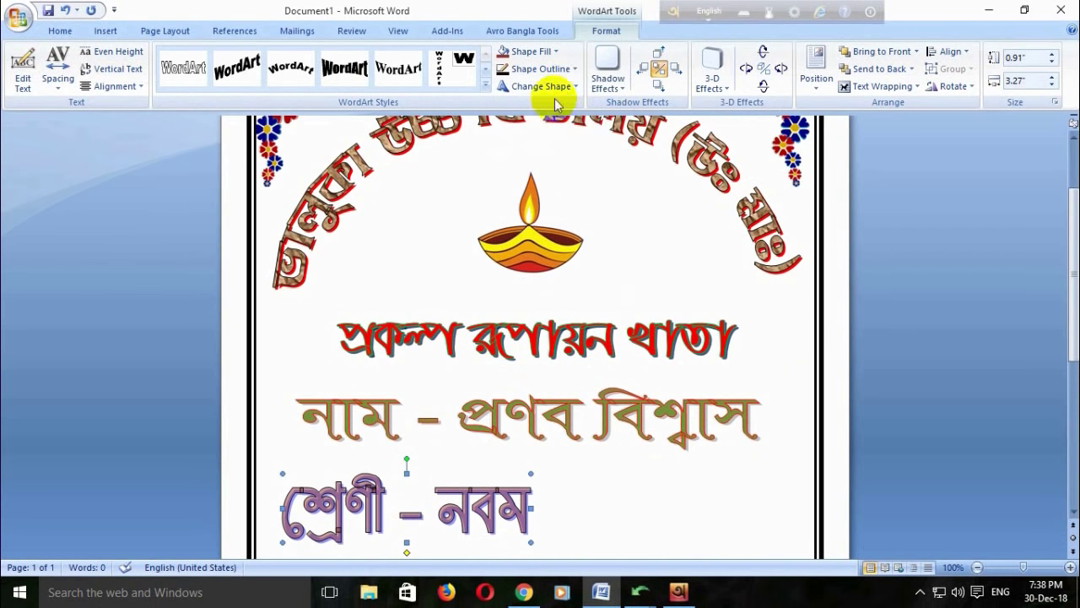
# Switch the class WordArt to a different shadow preset and check the result
pyautogui.click(607, 68)
pyautogui.click(620, 244)
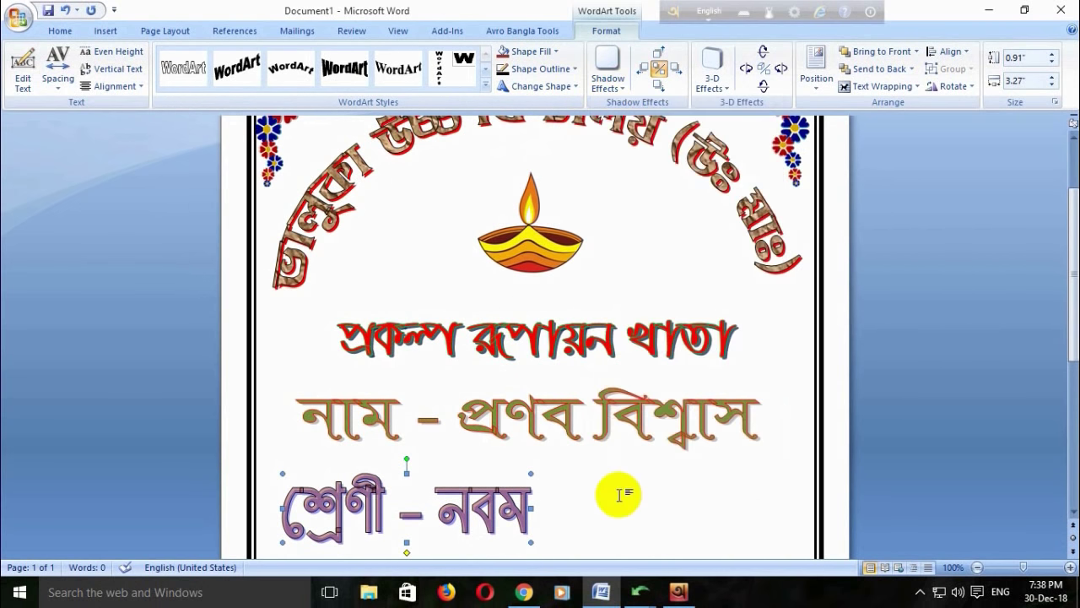
pyautogui.click(624, 487)
pyautogui.scroll(-5, 561, 450)
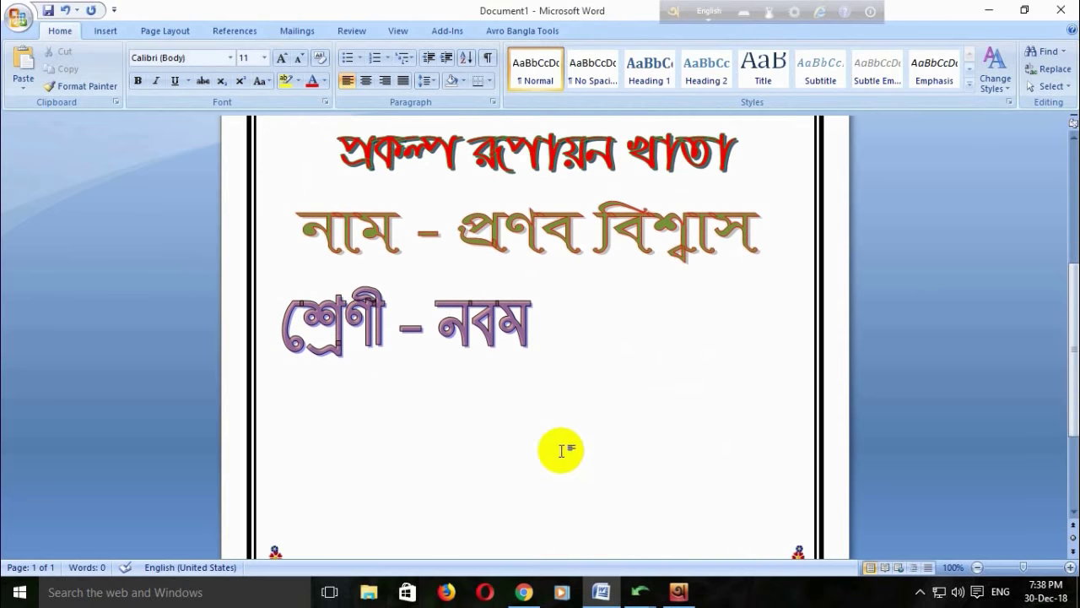
# Change the শ্রেণী - নবম WordArt text to the BrahmaputraMJ font
pyautogui.click(461, 327)
pyautogui.click(23, 72)
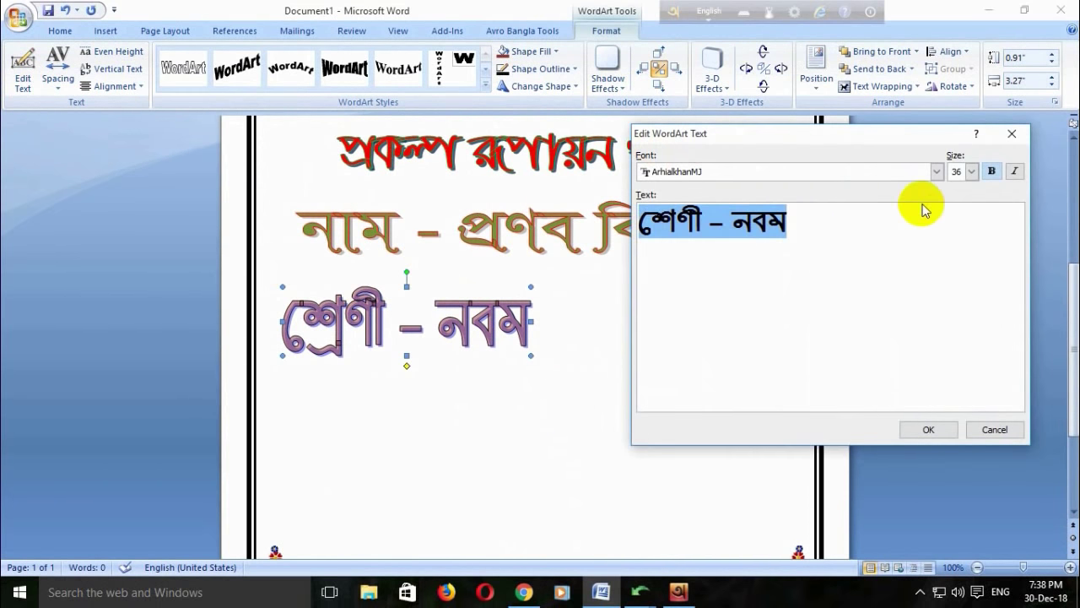
pyautogui.click(937, 171)
pyautogui.scroll(-1, 867, 228)
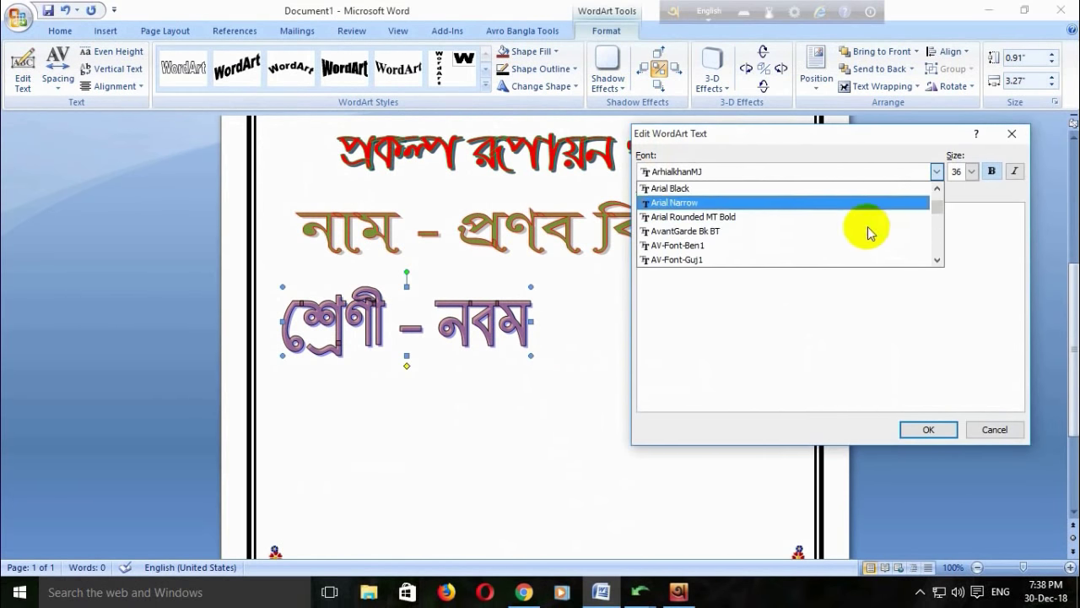
pyautogui.scroll(-1, 869, 225)
pyautogui.scroll(-4, 870, 225)
pyautogui.scroll(-2, 870, 232)
pyautogui.scroll(-4, 872, 229)
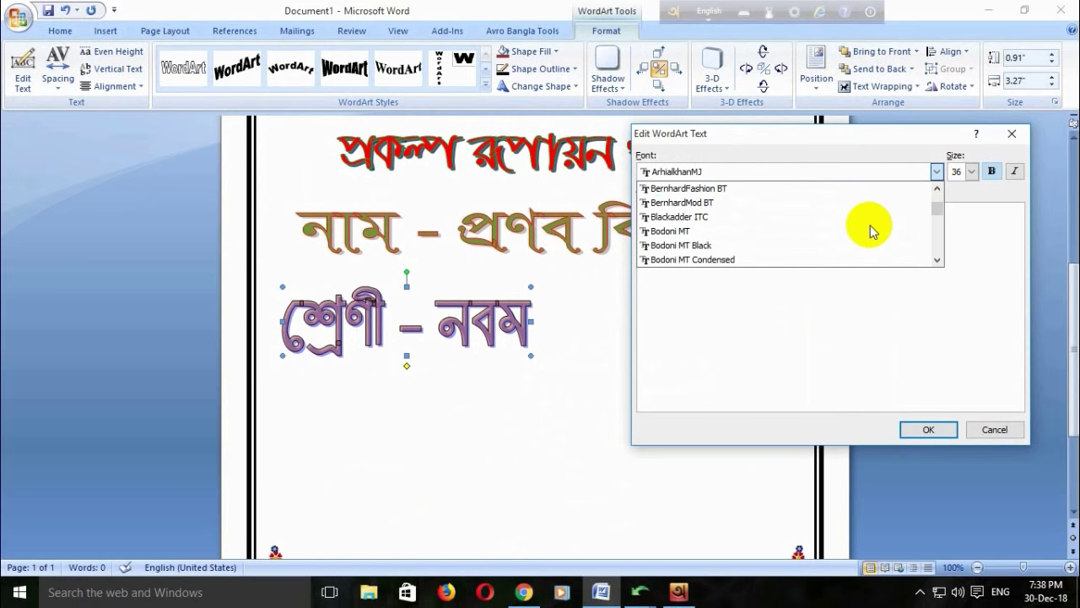
pyautogui.scroll(-5, 872, 229)
pyautogui.scroll(-3, 872, 230)
pyautogui.scroll(-2, 822, 212)
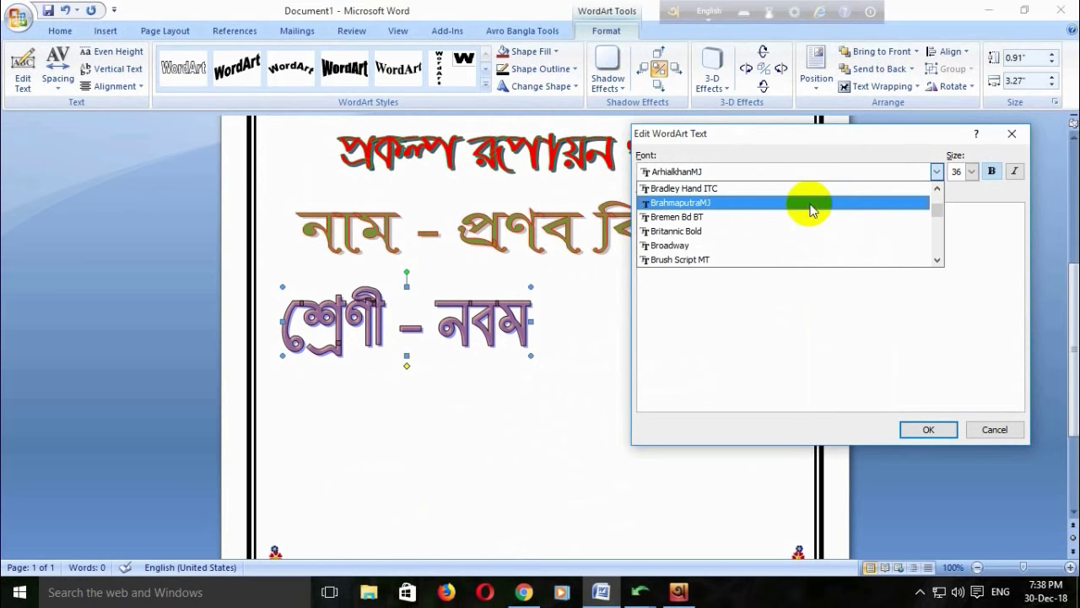
pyautogui.click(812, 202)
pyautogui.click(928, 429)
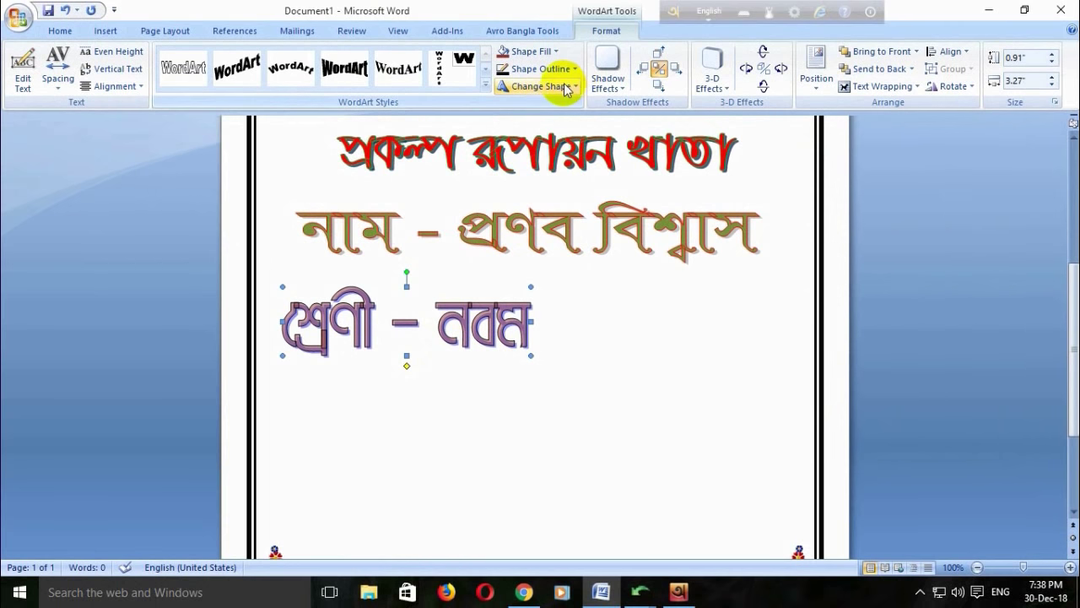
# Fill the class WordArt with the Denim texture
pyautogui.click(539, 68)
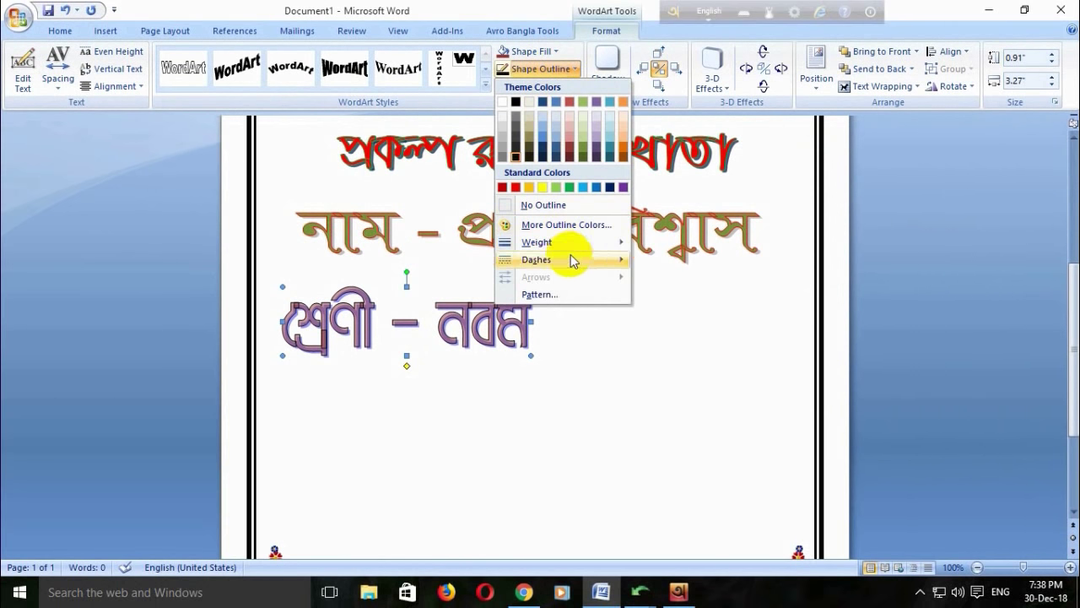
pyautogui.click(540, 54)
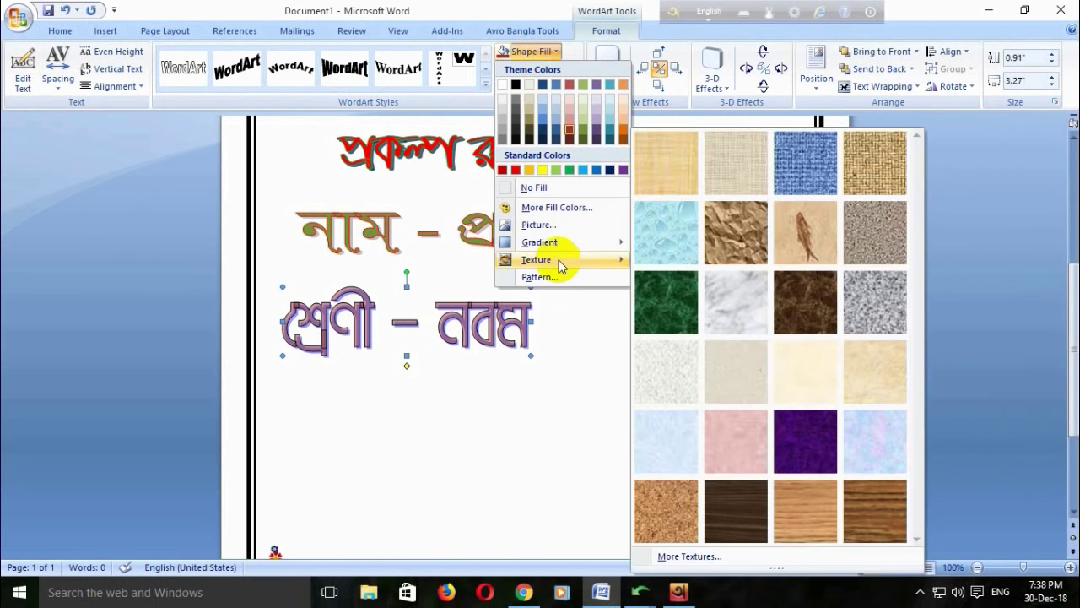
pyautogui.moveTo(537, 259)
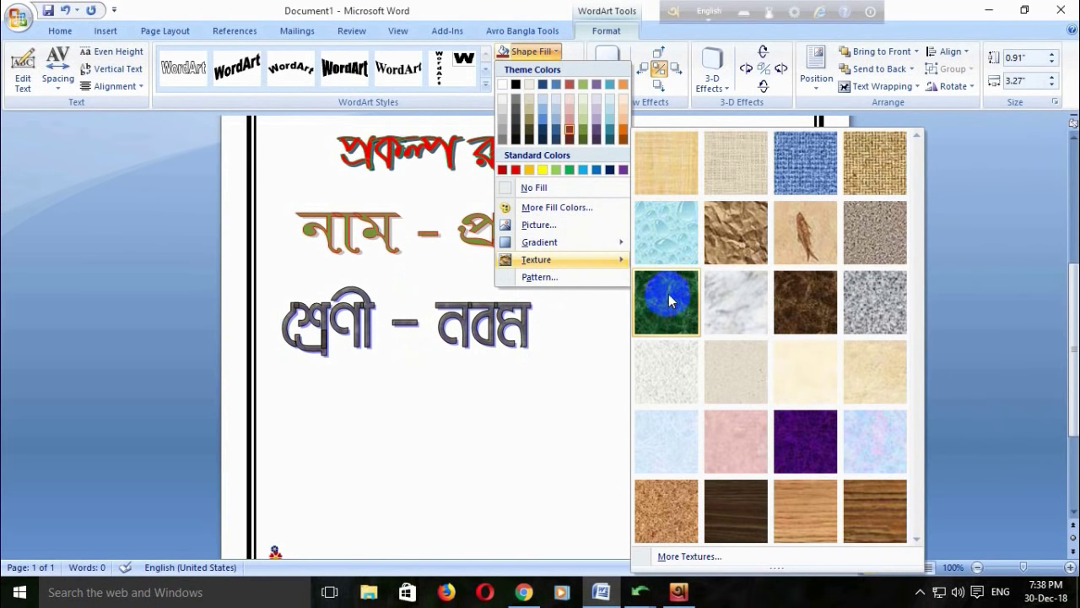
pyautogui.click(801, 171)
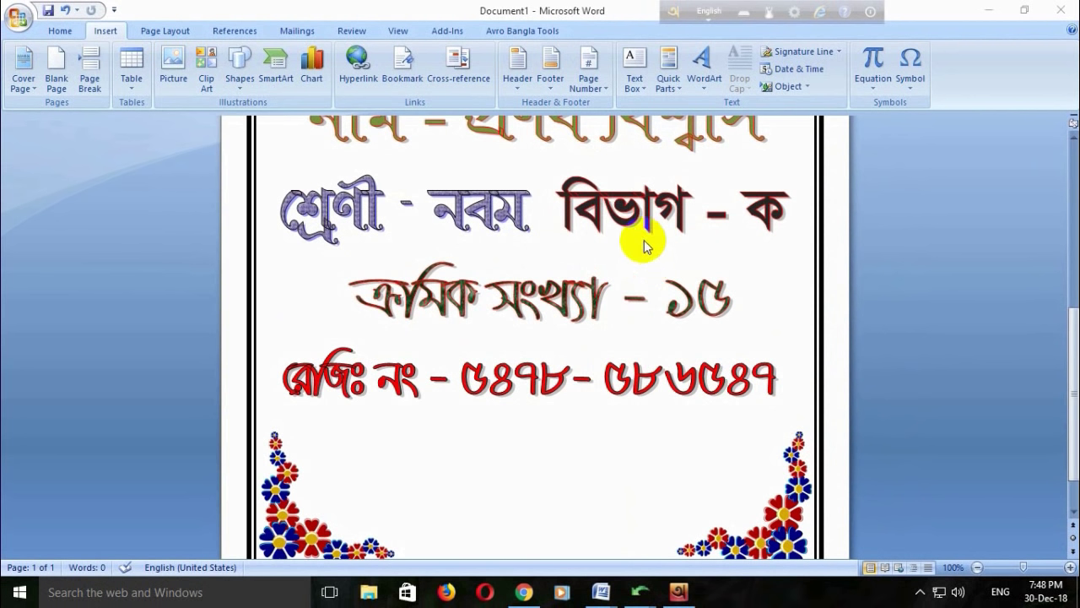
# Show thumbnails of the four open Avro Unicode to Bijoy Converter windows from the taskbar
pyautogui.moveTo(540, 308); pyautogui.dragTo(564, 312)
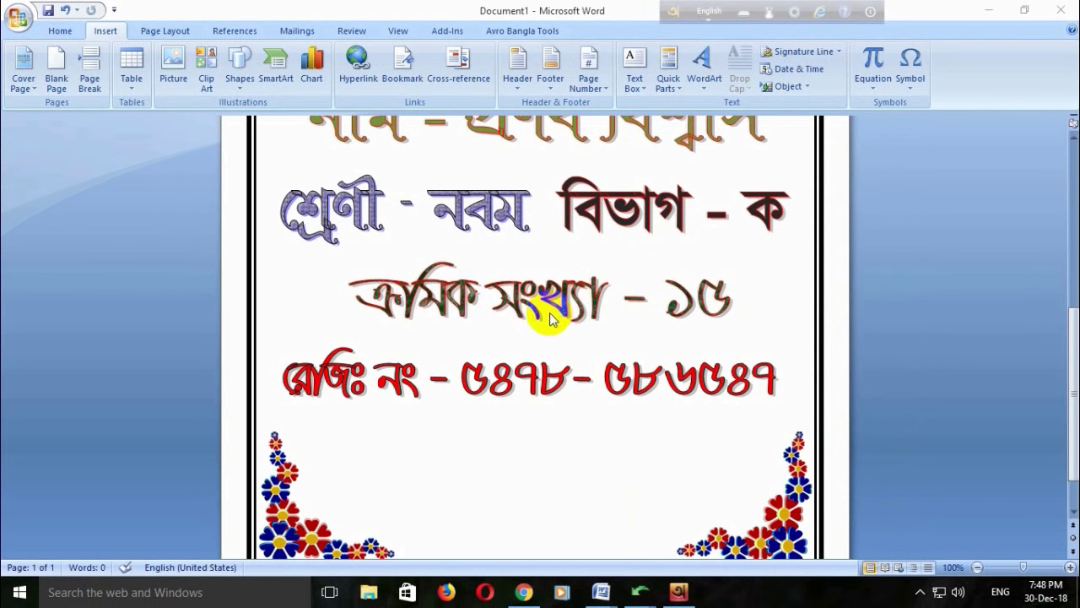
pyautogui.moveTo(462, 381); pyautogui.dragTo(486, 386)
pyautogui.scroll(-2, 575, 421)
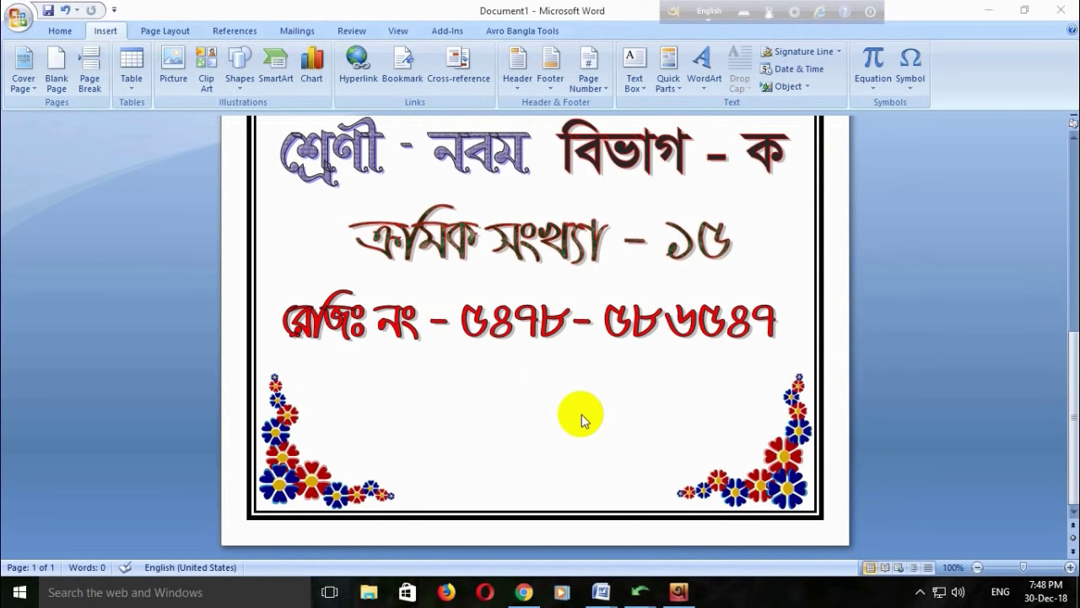
pyautogui.click(685, 595)
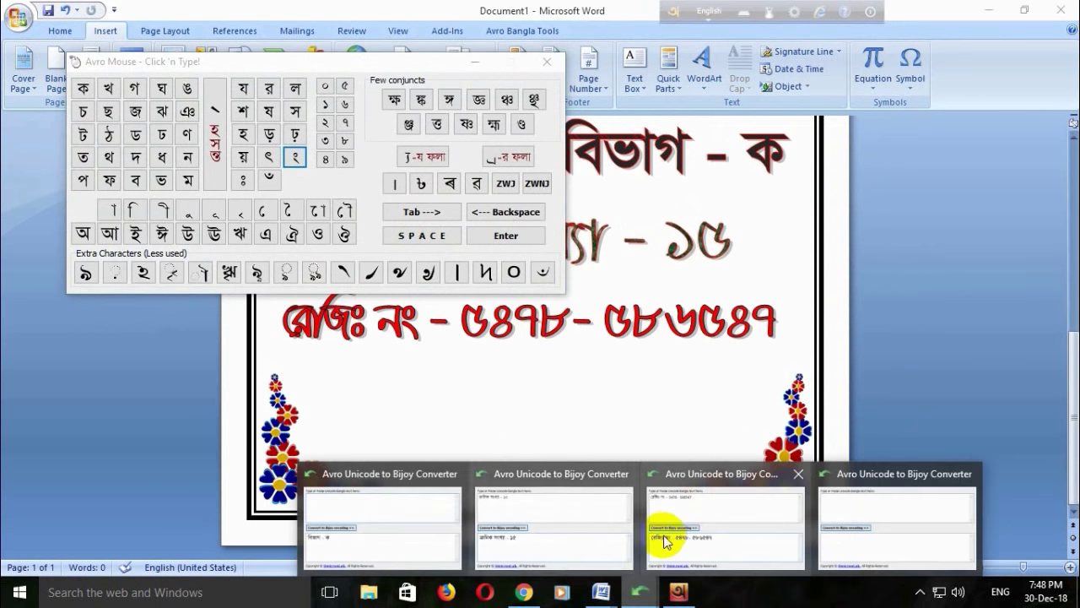
# Move the converter clear of the Bangla keyboard and delete the old registration text
pyautogui.click(664, 540)
pyautogui.moveTo(581, 180); pyautogui.dragTo(920, 145)
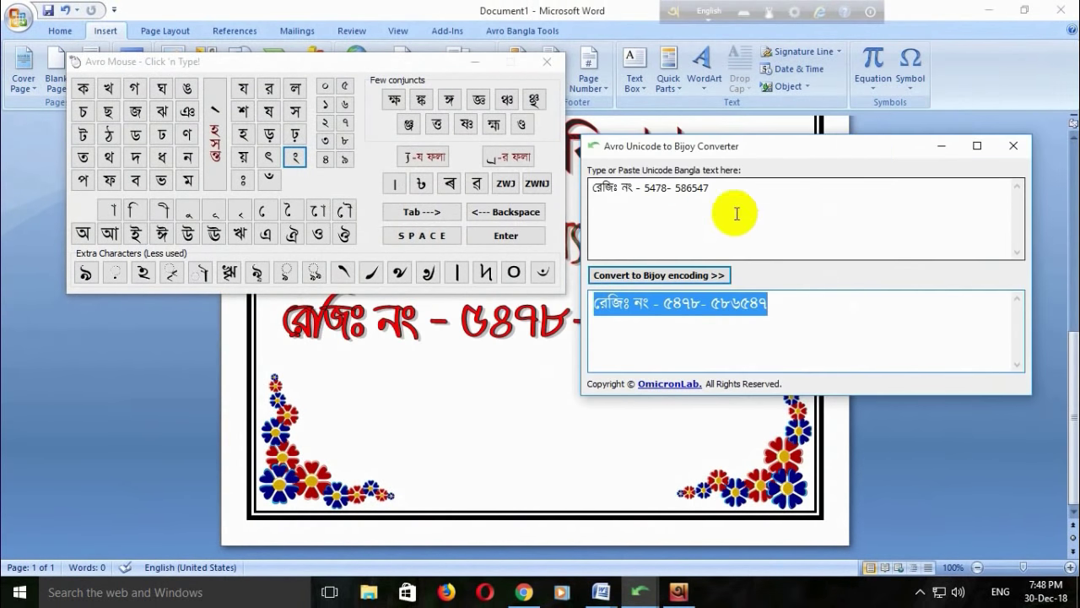
pyautogui.moveTo(736, 214); pyautogui.dragTo(553, 207)
pyautogui.press('BackSpace')
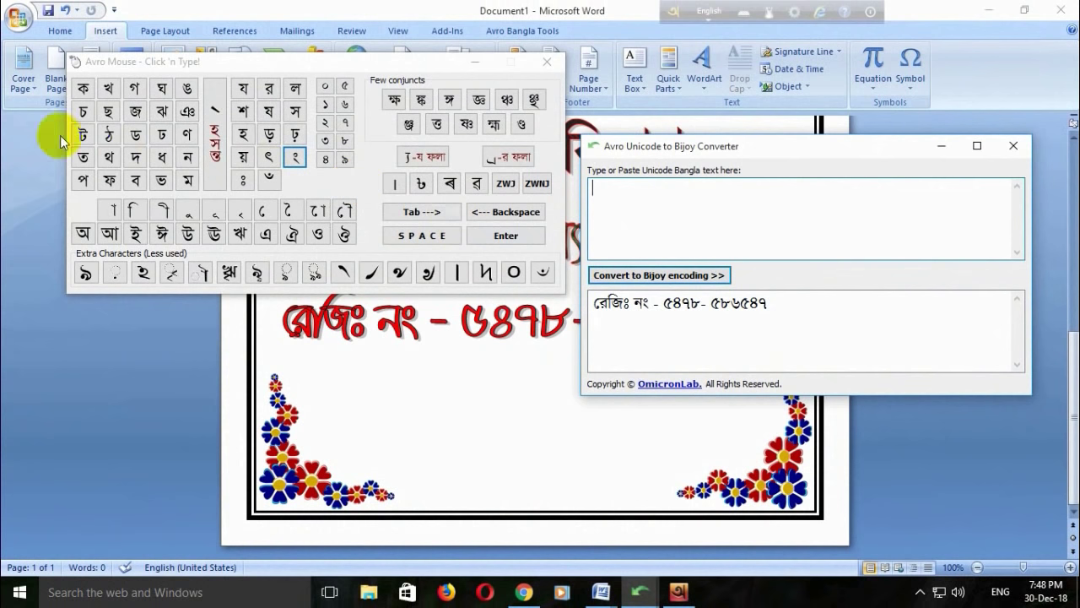
# Spell উপস্থাপন বর্ষ on the Avro Mouse keypad
pyautogui.click(187, 234)
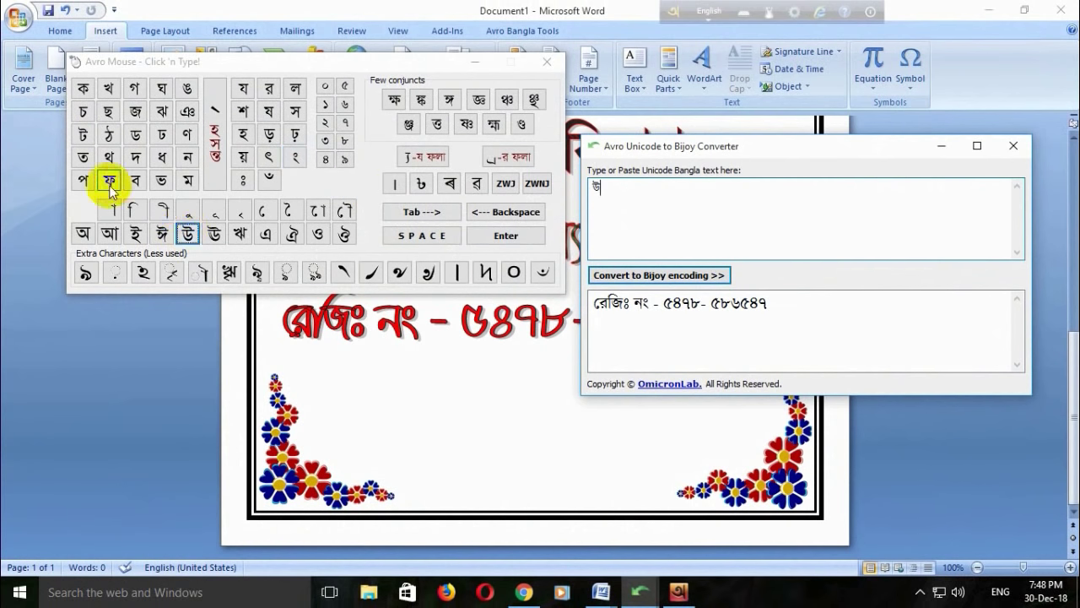
pyautogui.click(85, 179)
pyautogui.click(292, 118)
pyautogui.click(214, 135)
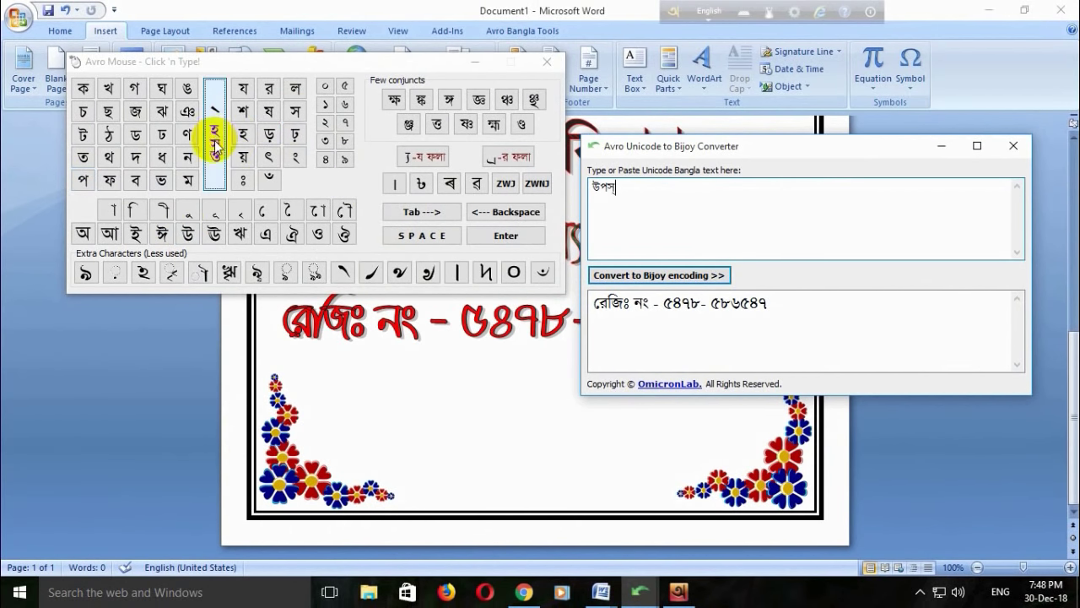
pyautogui.click(109, 157)
pyautogui.click(111, 210)
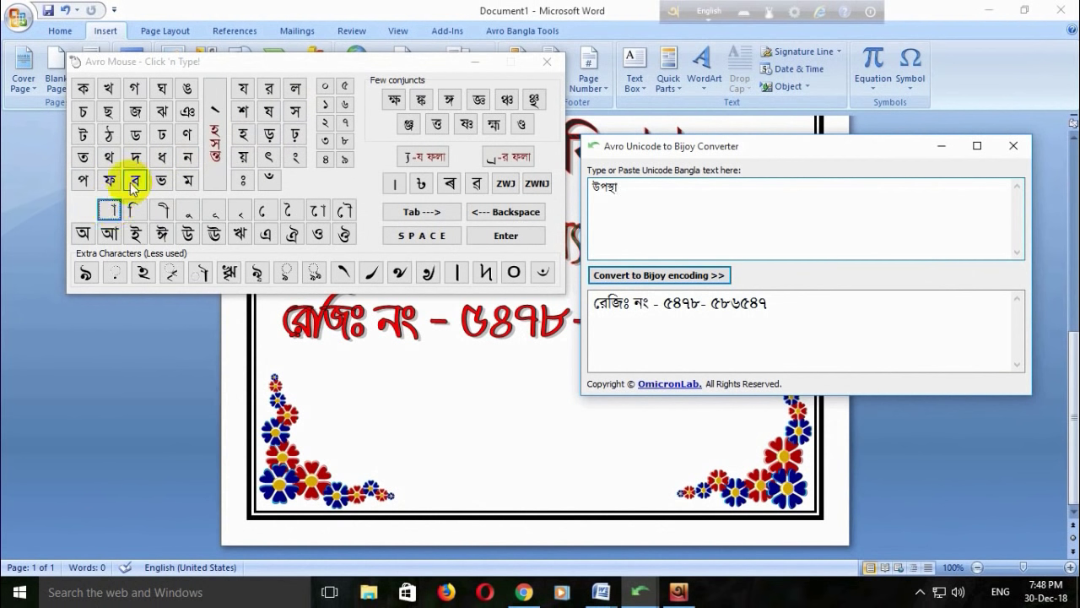
pyautogui.click(82, 179)
pyautogui.click(186, 157)
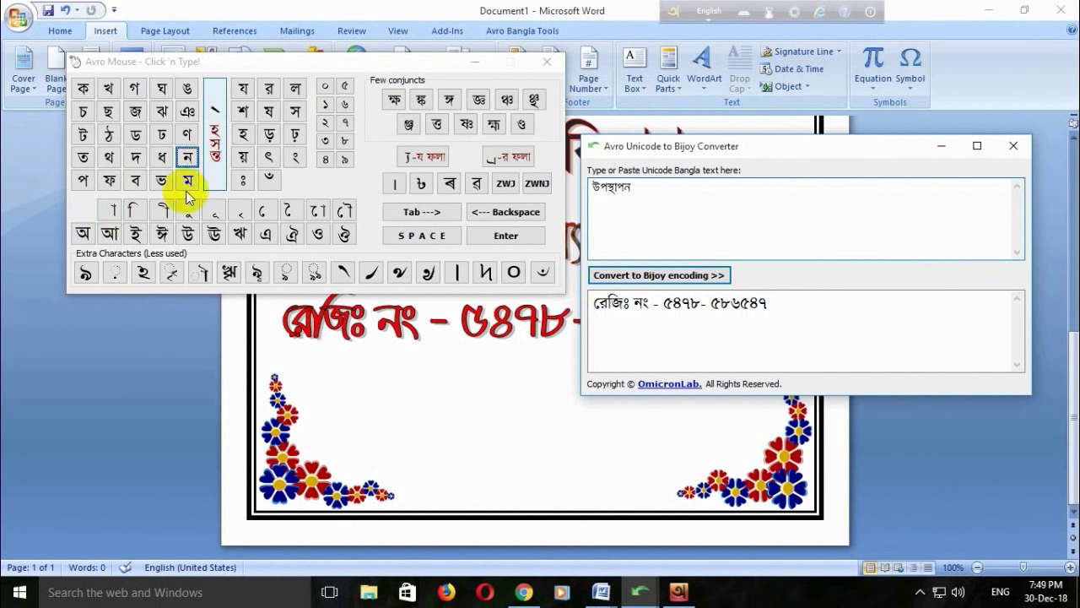
pyautogui.click(135, 180)
pyautogui.click(268, 87)
pyautogui.click(212, 135)
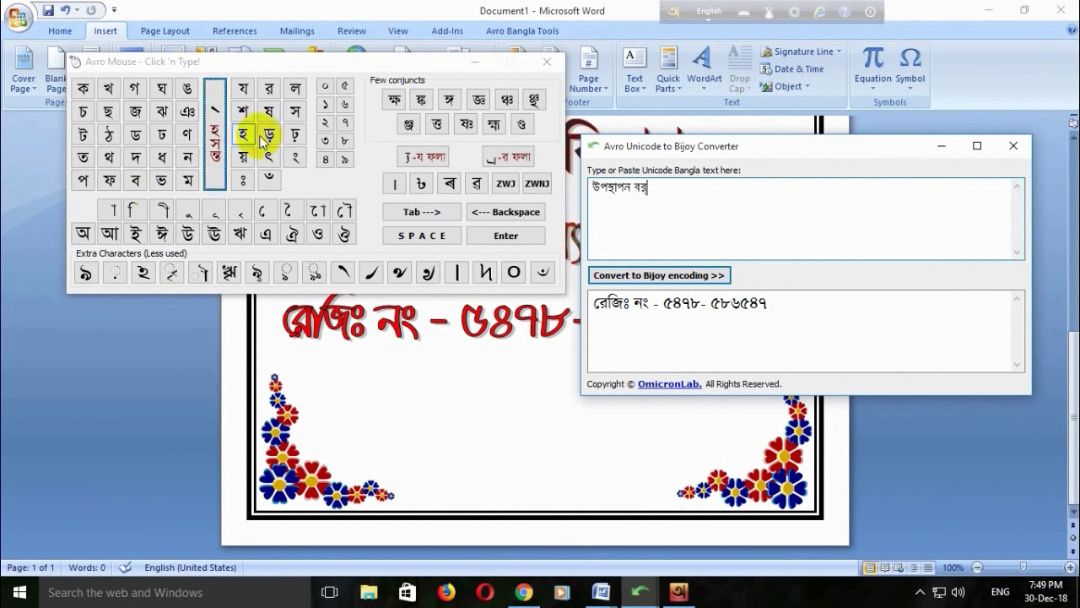
pyautogui.click(269, 110)
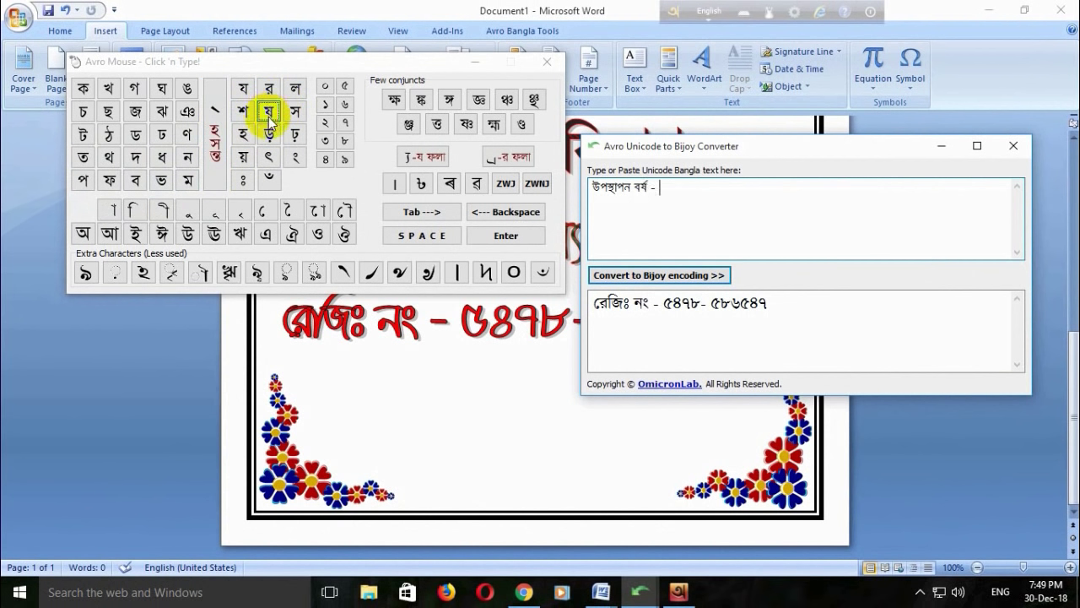
# Complete the line with the year range - ২০১৮ - ২০১৯
pyautogui.click(326, 91)
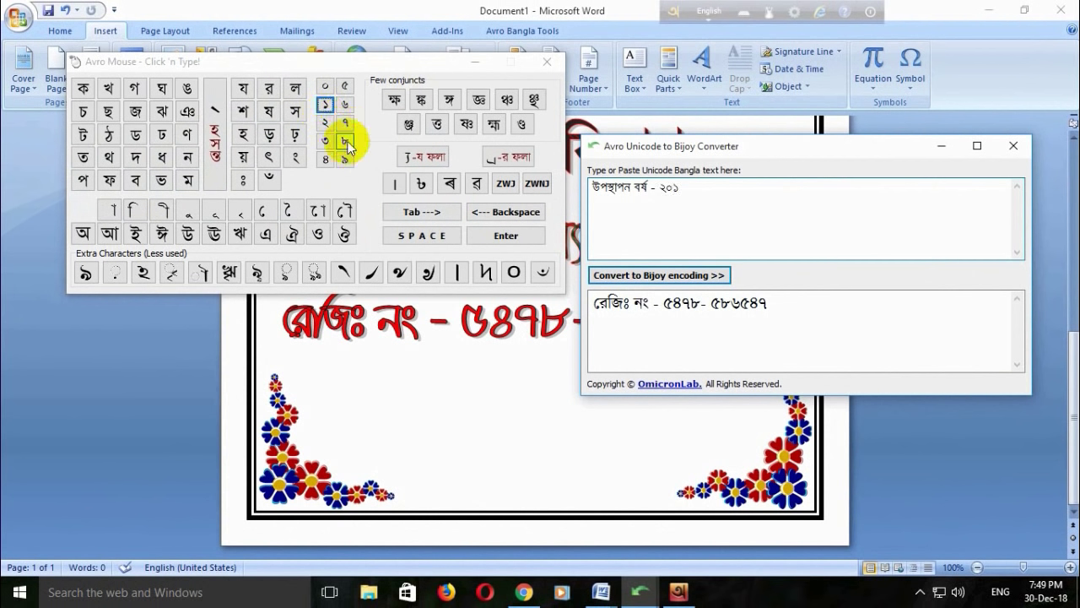
pyautogui.write('৮ -')
pyautogui.click(325, 123)
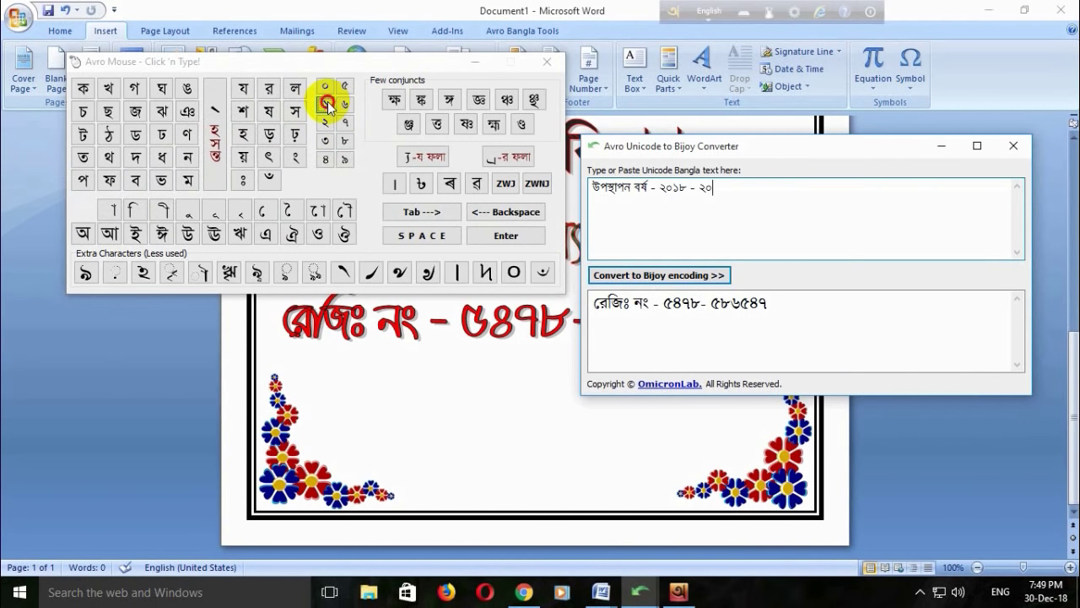
pyautogui.click(324, 104)
pyautogui.click(345, 159)
# Convert the line to Bijoy encoding, copy the output and close the Bangla keyboard
pyautogui.click(642, 275)
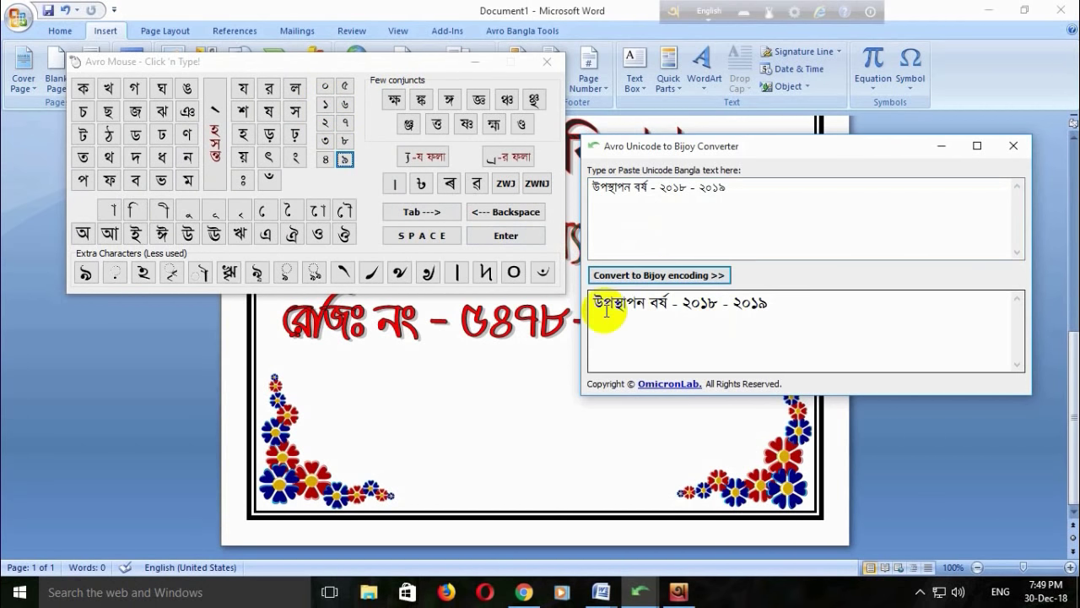
pyautogui.moveTo(770, 304); pyautogui.dragTo(591, 304)
pyautogui.rightClick(678, 310)
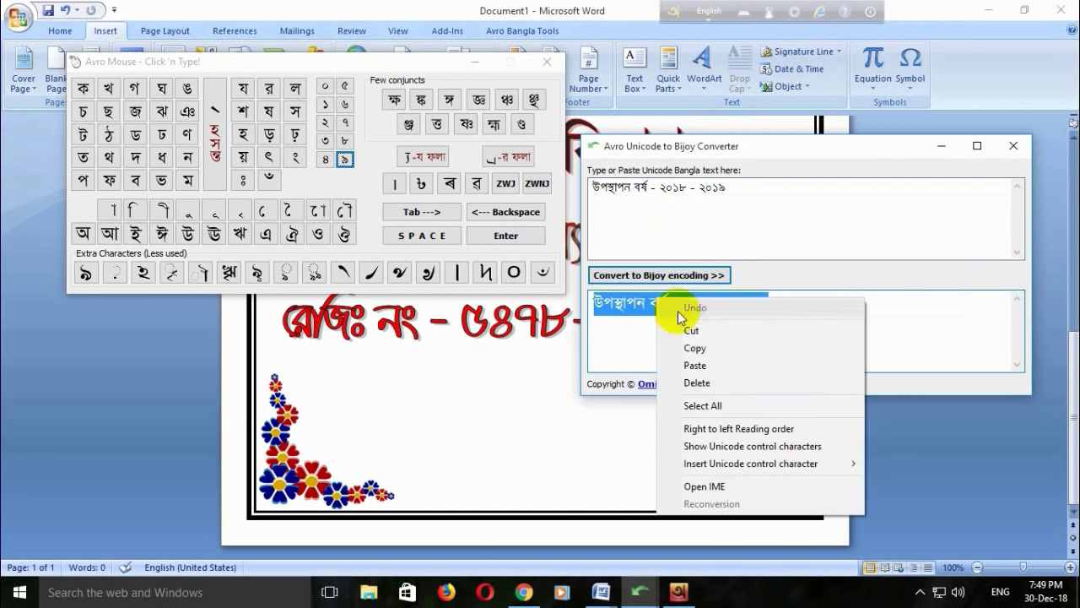
pyautogui.click(696, 348)
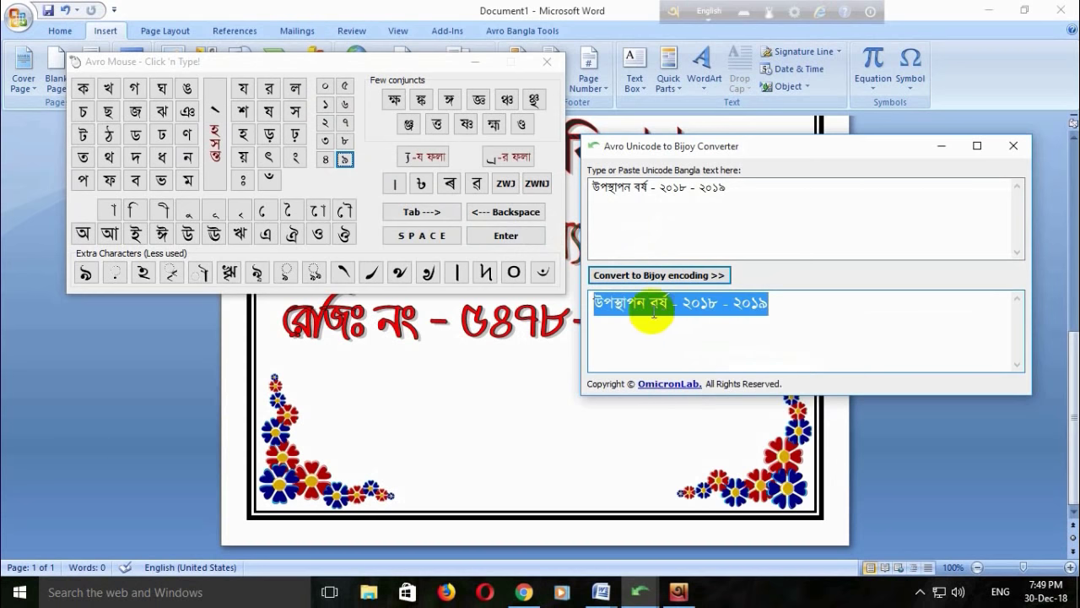
pyautogui.click(478, 65)
# Insert an outlined-style WordArt and paste the converted session line into it
pyautogui.click(941, 145)
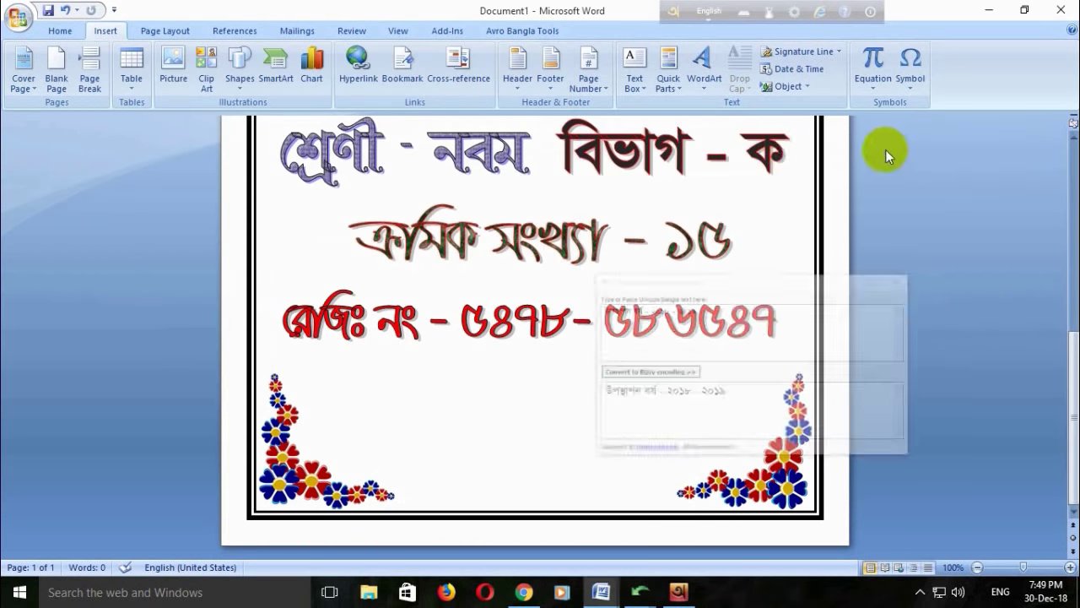
pyautogui.click(704, 74)
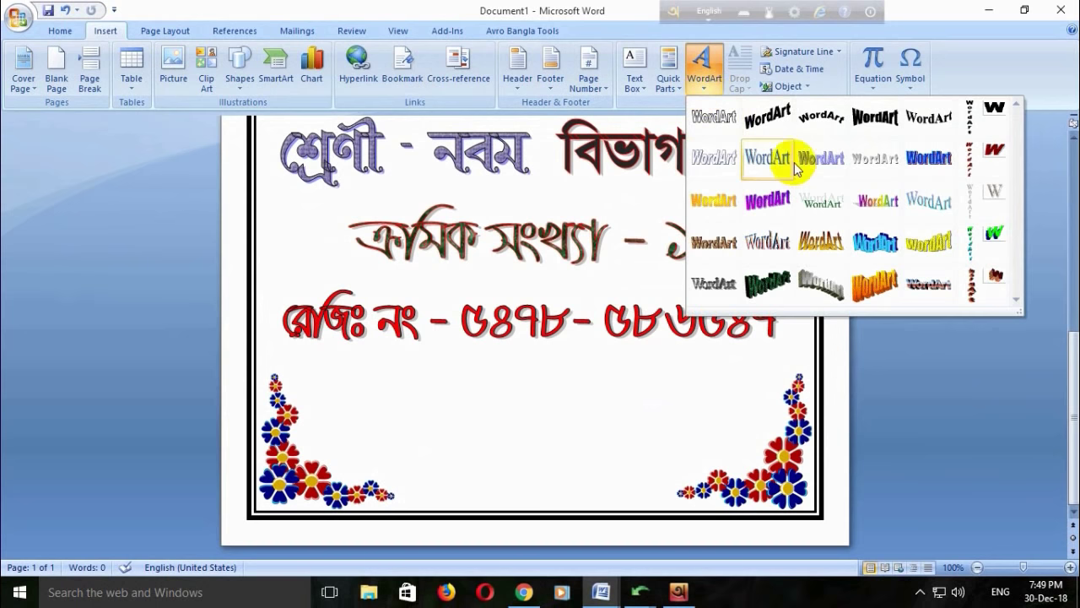
pyautogui.click(767, 156)
pyautogui.rightClick(885, 249)
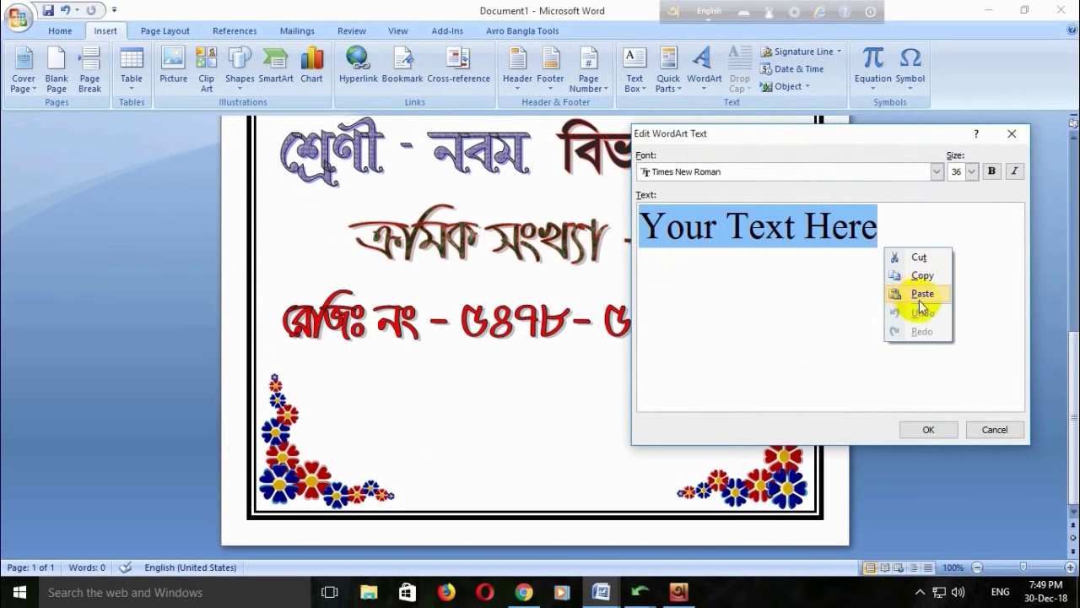
pyautogui.click(922, 296)
# Set the session-line WordArt text to bold TeeshtaMJ
pyautogui.moveTo(772, 263); pyautogui.dragTo(638, 234)
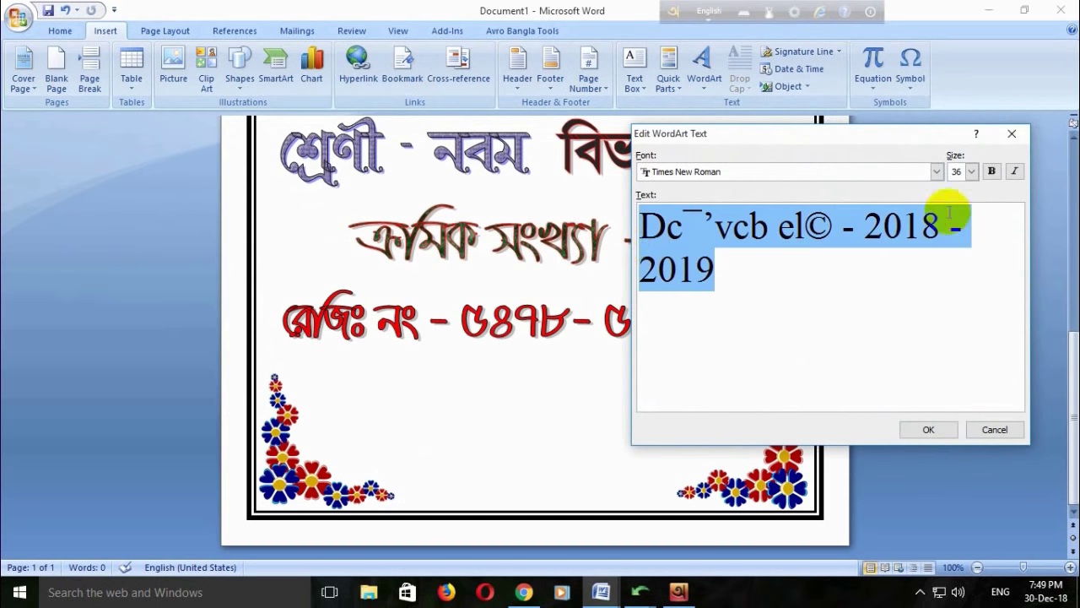
pyautogui.click(937, 171)
pyautogui.click(828, 230)
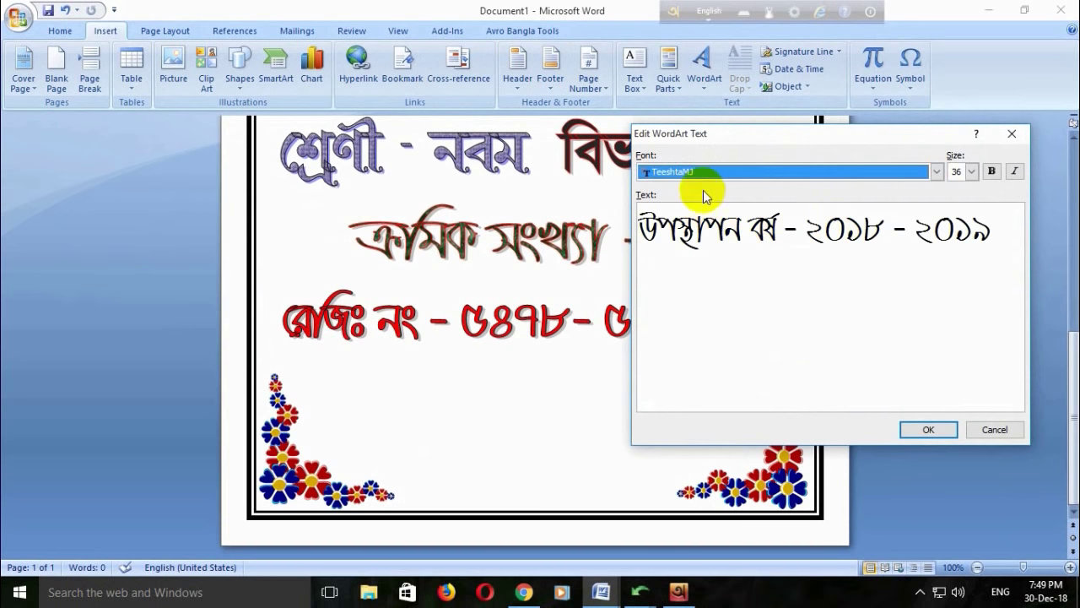
pyautogui.click(991, 172)
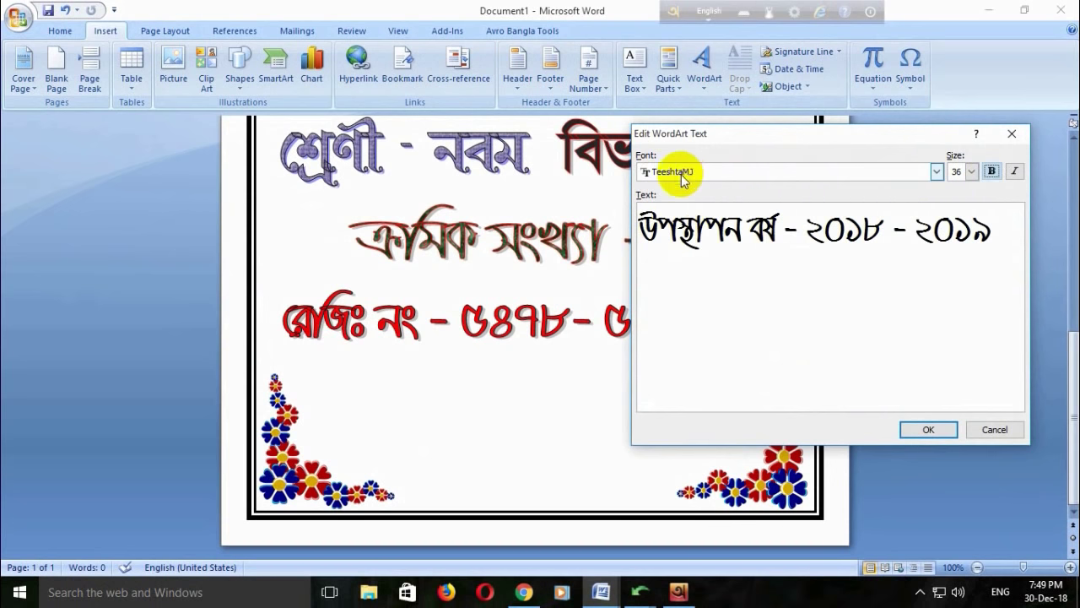
# Place the session-year WordArt and set its wrapping so it floats freely over the page
pyautogui.click(942, 431)
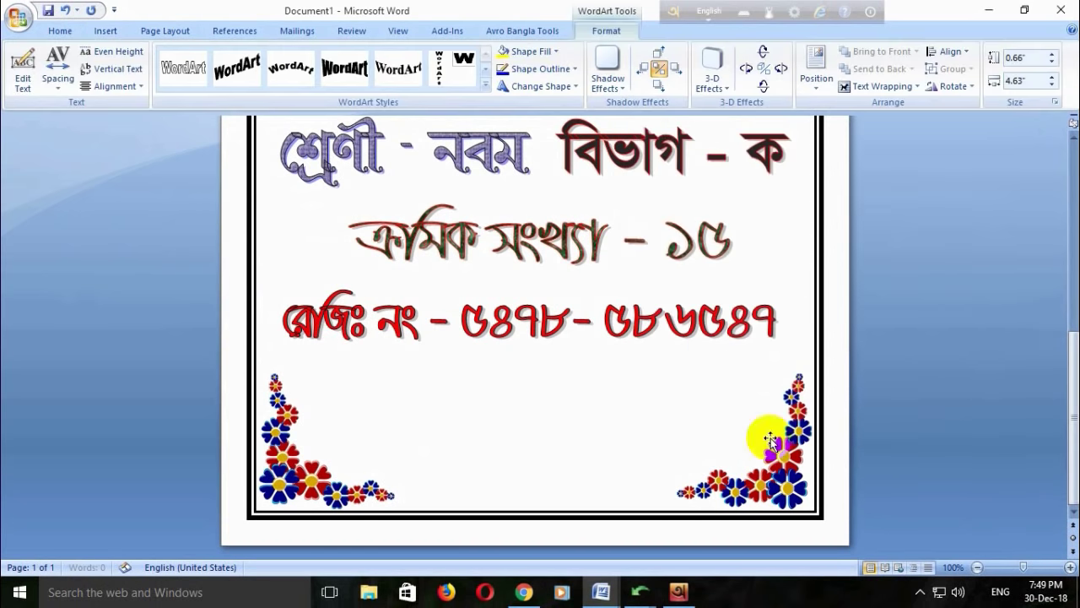
pyautogui.scroll(10, 441, 258)
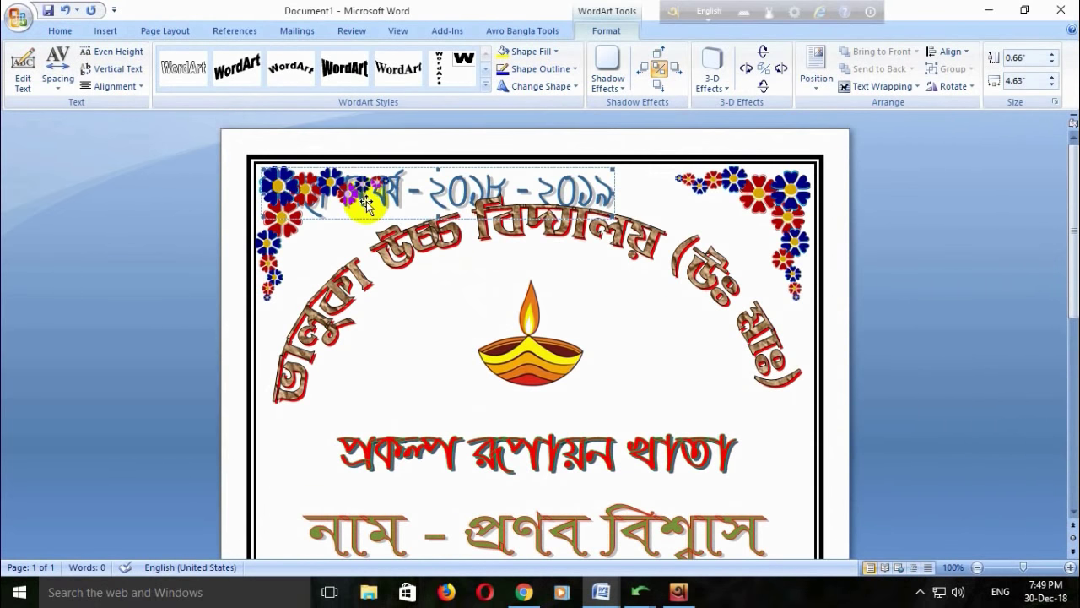
pyautogui.click(874, 86)
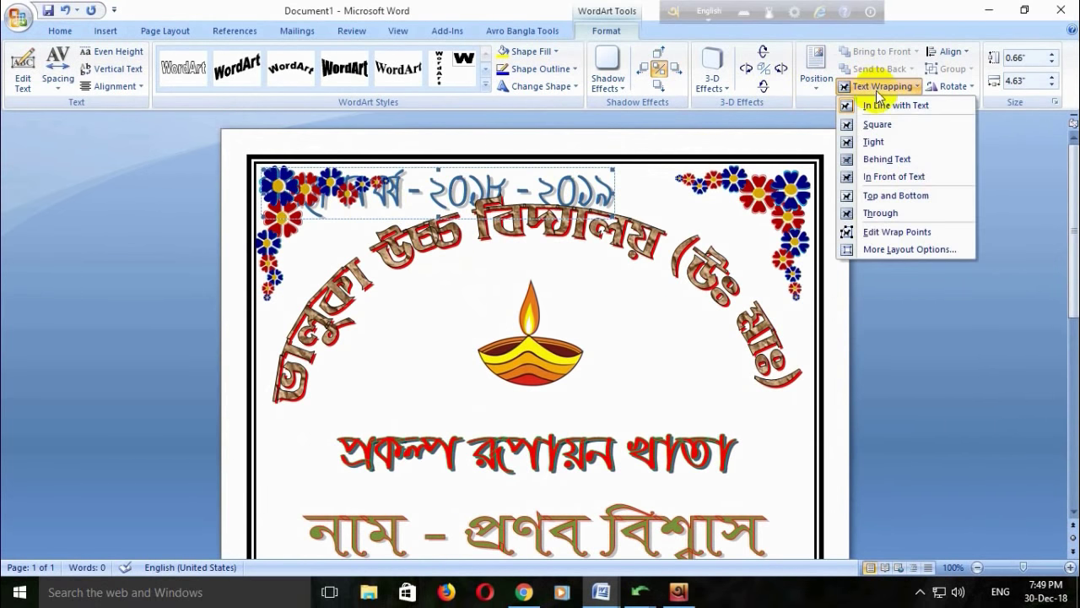
pyautogui.click(916, 177)
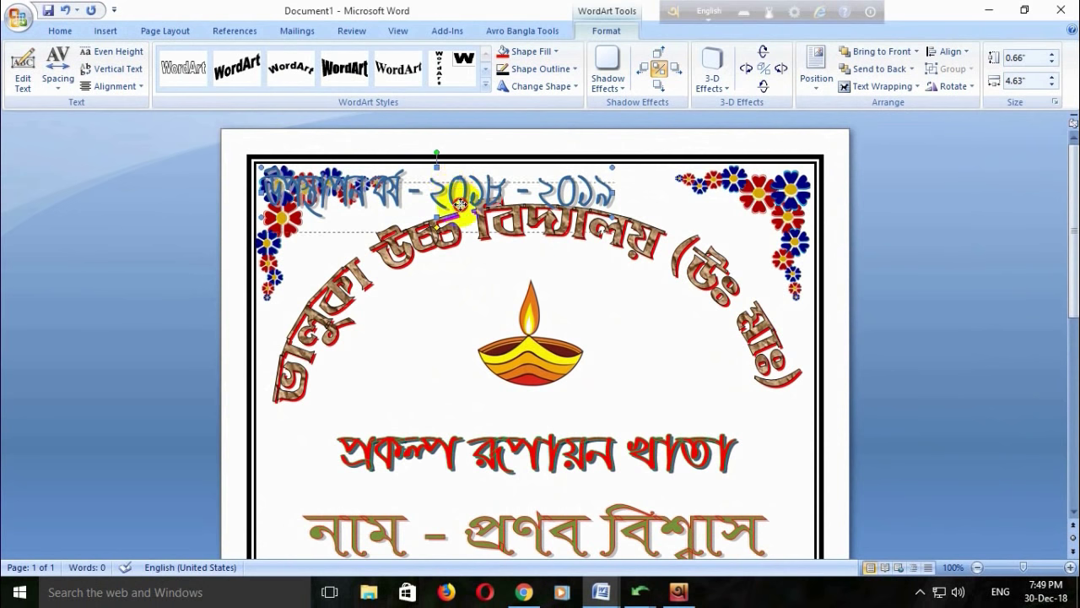
# Widen the session-year WordArt toward the left and right borders
pyautogui.scroll(-1, 540, 464)
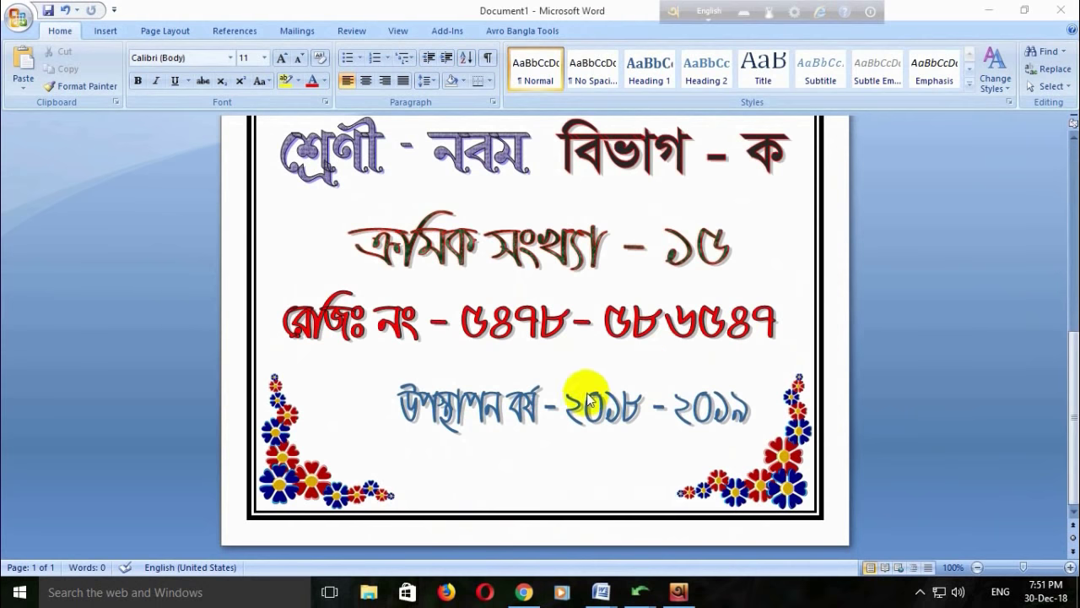
pyautogui.click(523, 403)
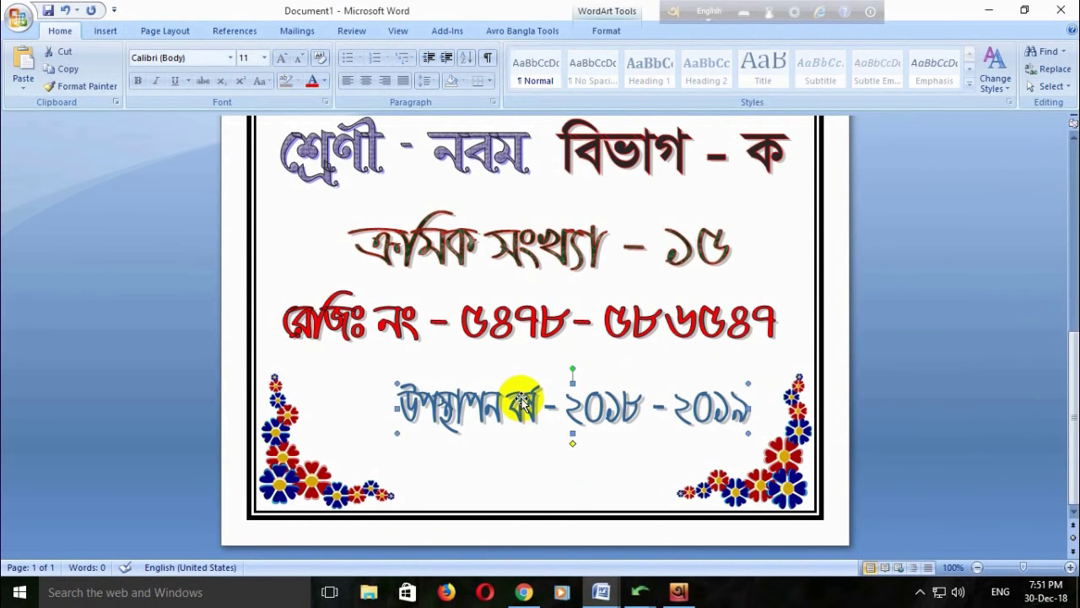
pyautogui.moveTo(396, 409); pyautogui.dragTo(318, 410)
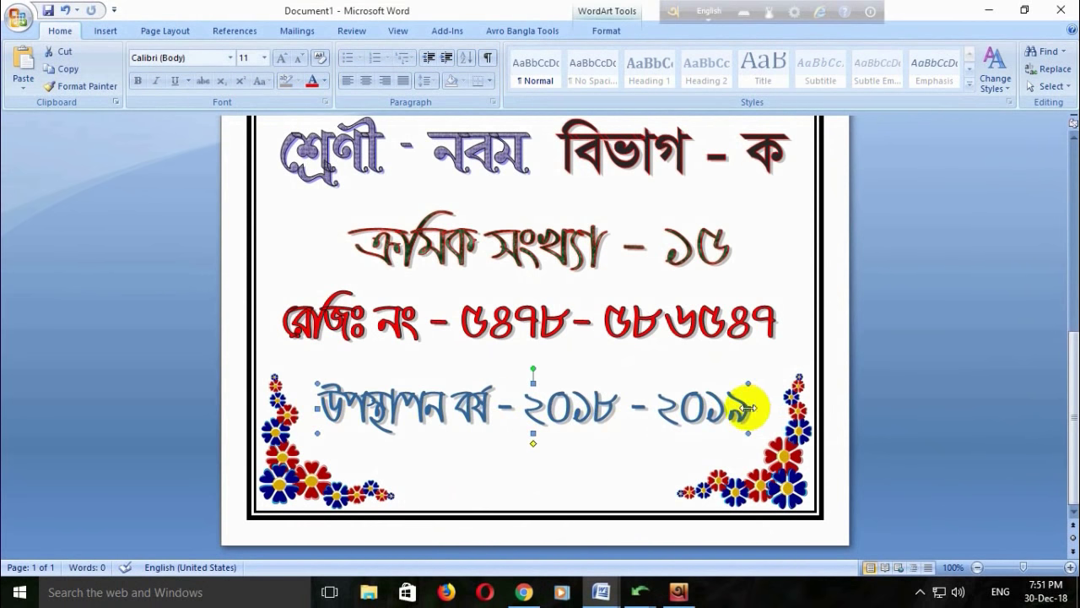
pyautogui.moveTo(763, 407); pyautogui.dragTo(767, 408)
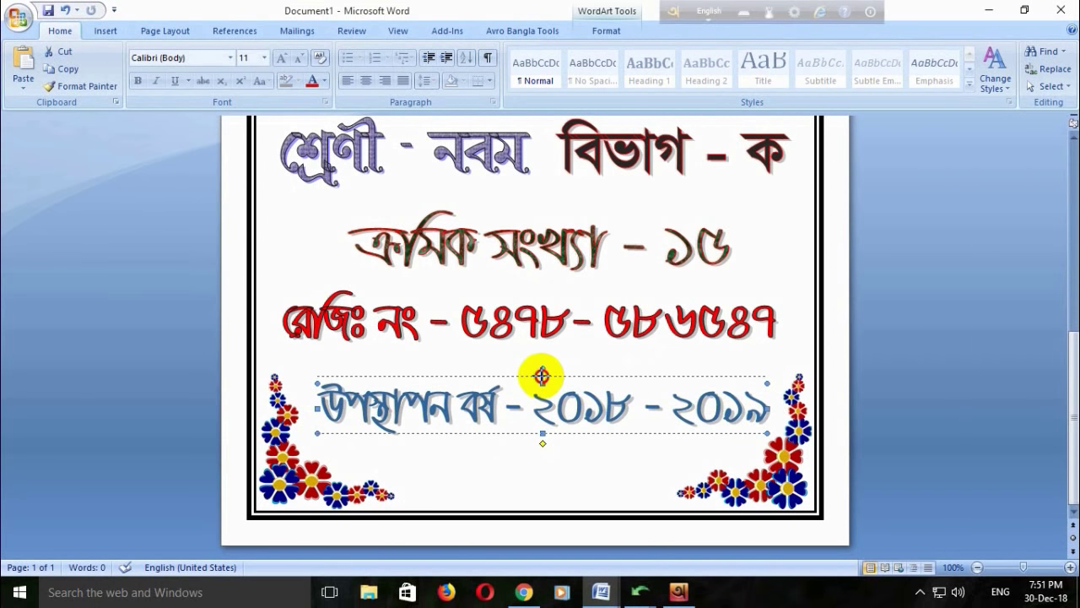
pyautogui.click(542, 376)
# Nudge the session-year line left, down, then slightly right with the arrow keys
pyautogui.press('Left')
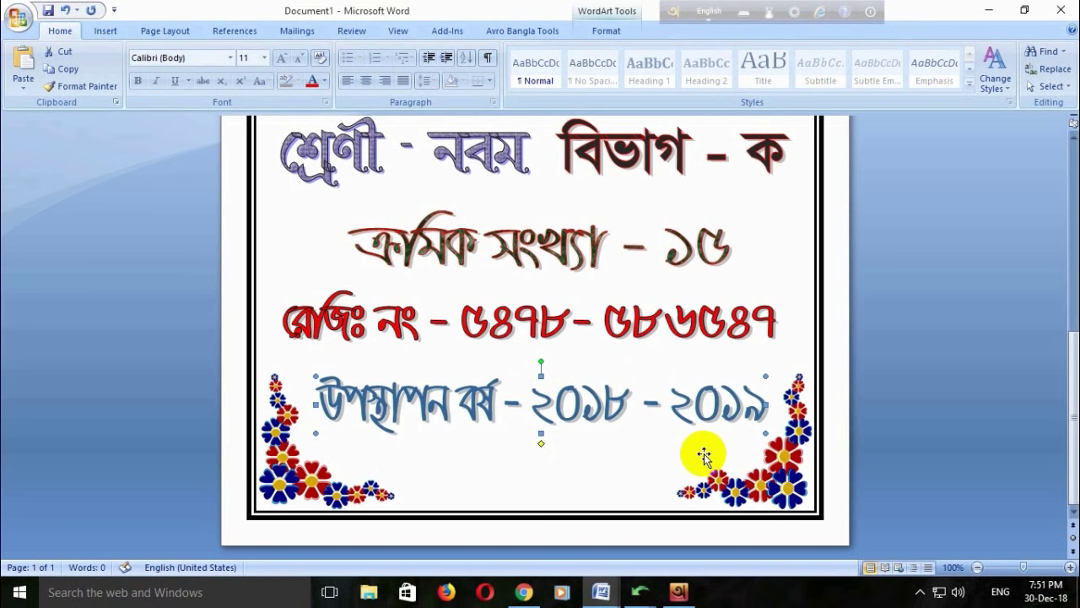
pyautogui.press('Down')
pyautogui.press('Left')
pyautogui.press('Down')
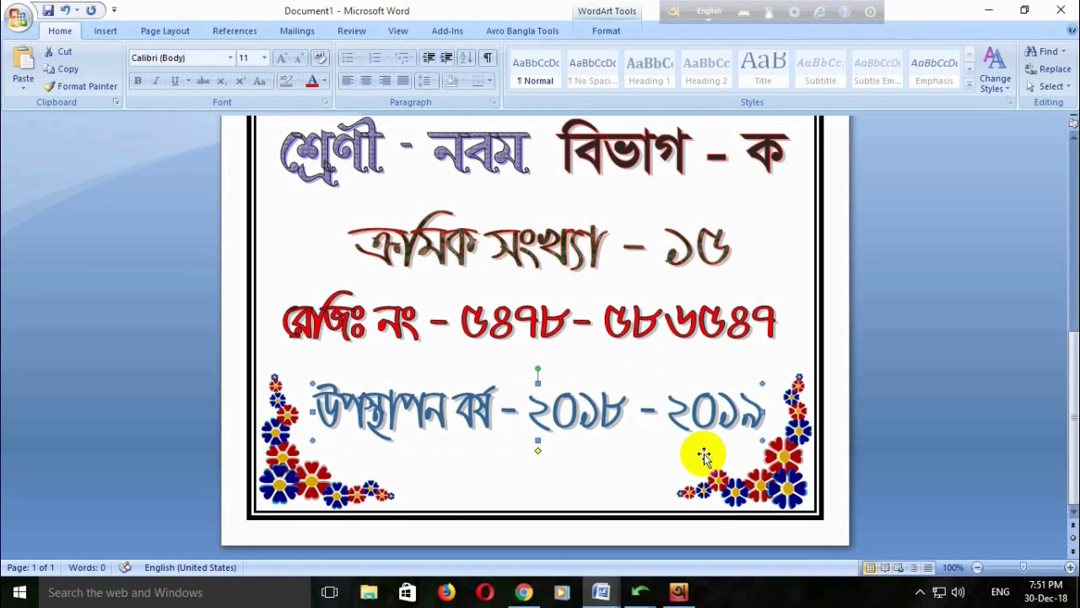
pyautogui.press('Right')
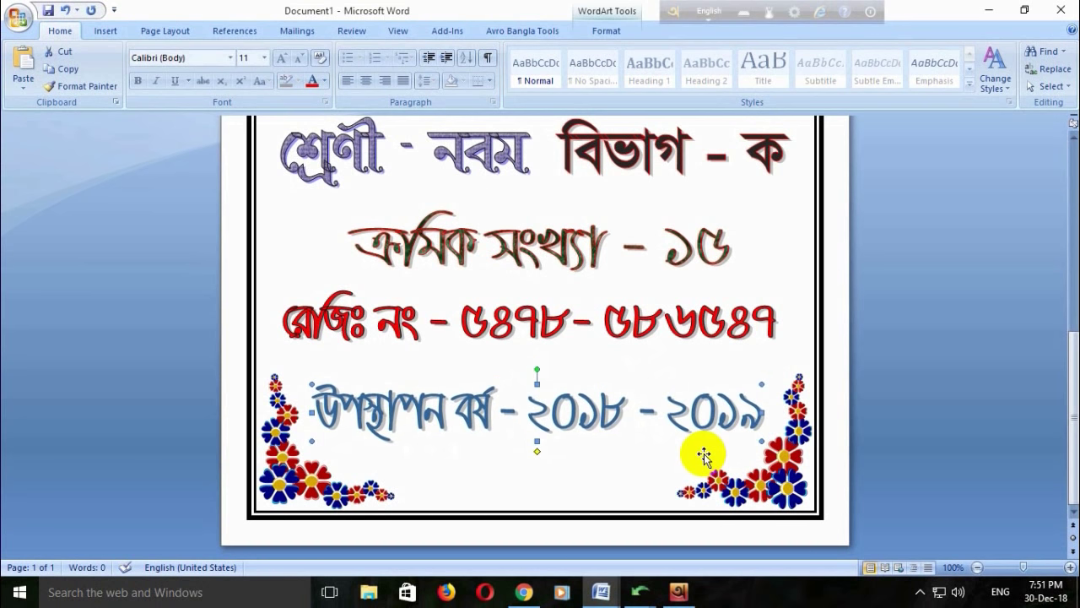
pyautogui.press('Right')
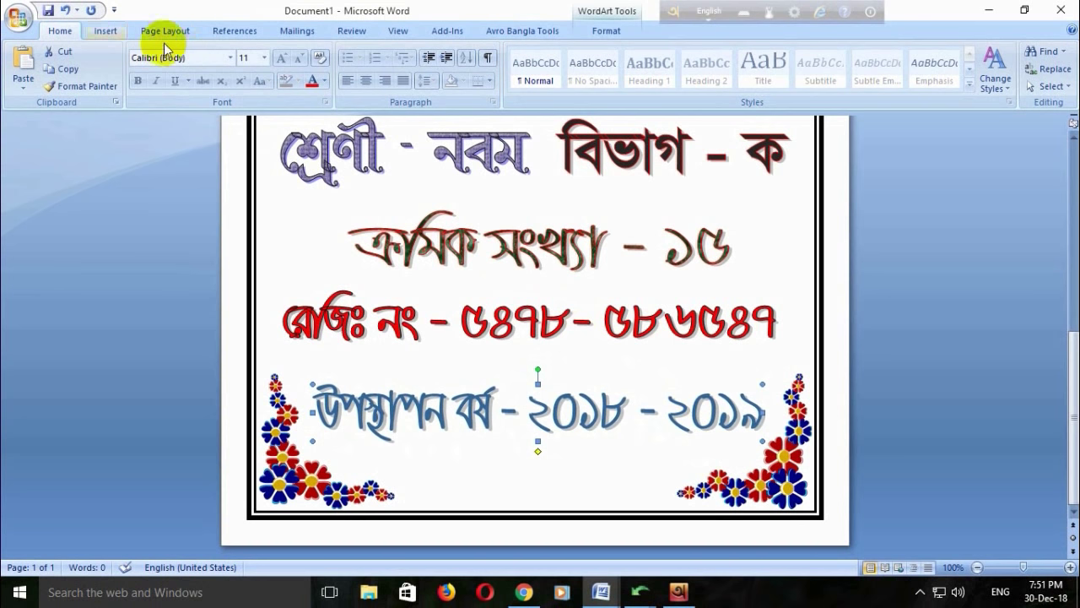
# Fill the session-year WordArt with teal and set its outline to No Outline
pyautogui.click(488, 407)
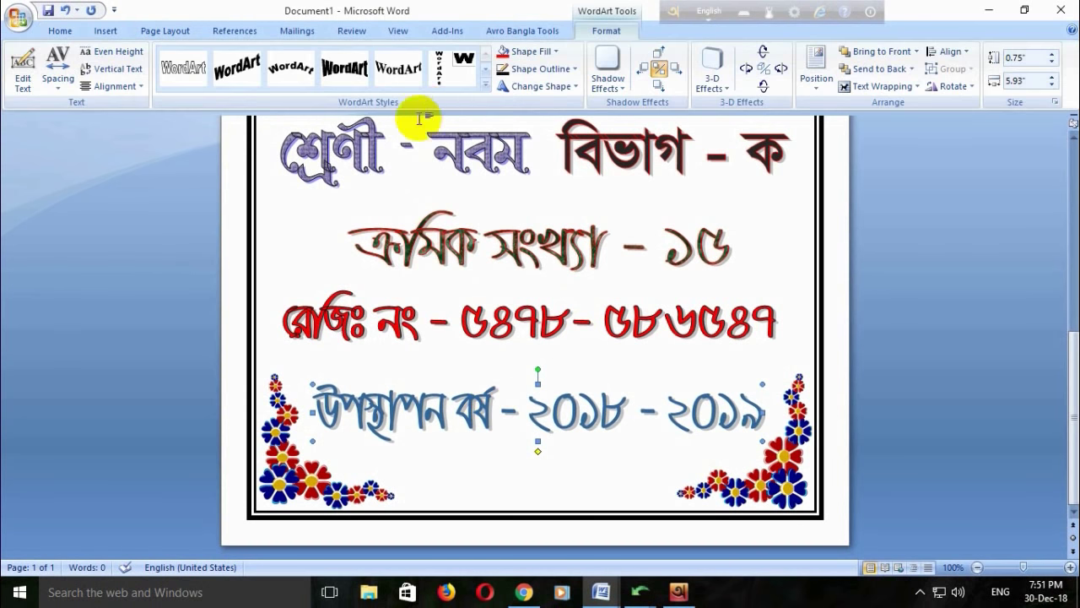
pyautogui.click(530, 51)
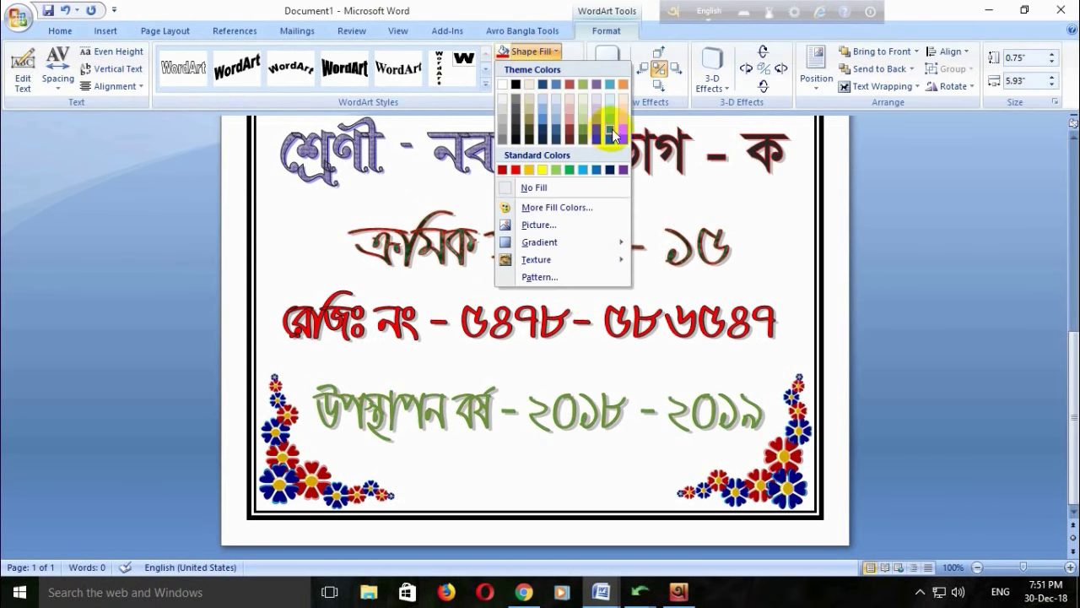
pyautogui.click(614, 135)
pyautogui.click(540, 86)
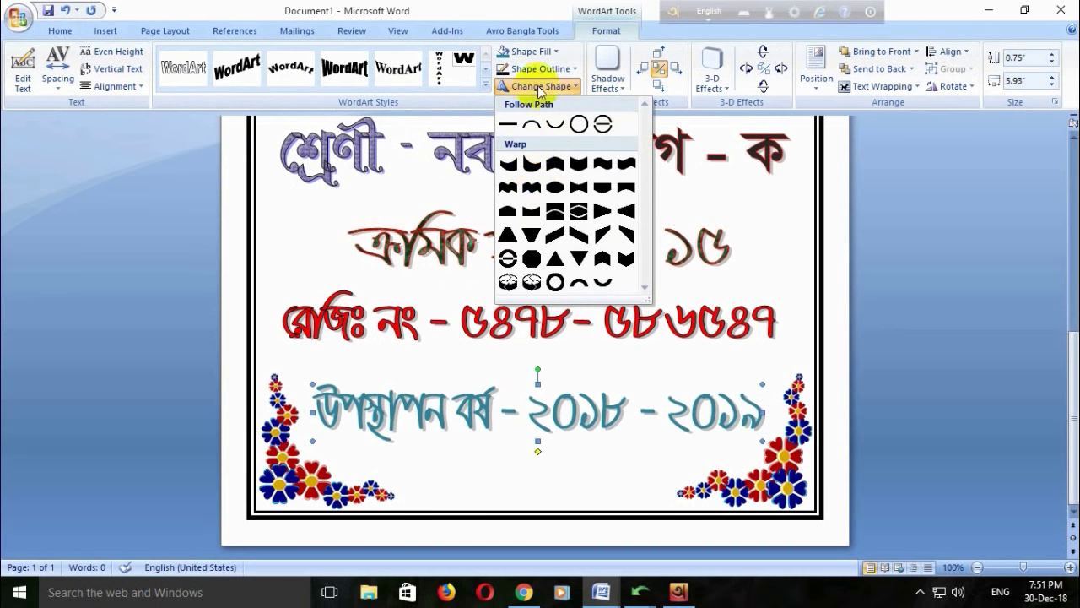
pyautogui.click(539, 69)
pyautogui.click(544, 209)
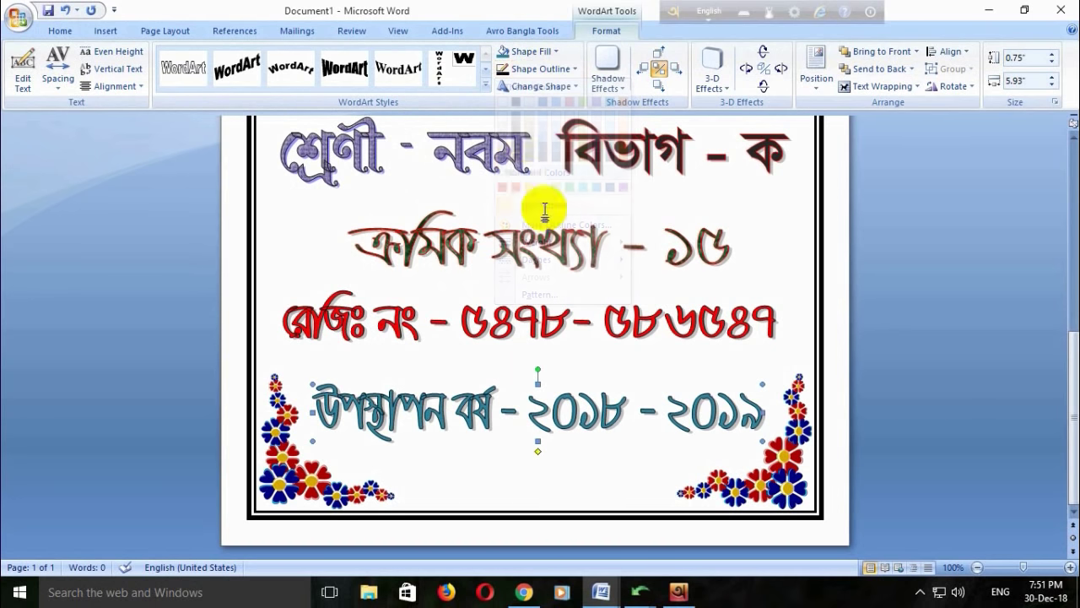
# Add a drop shadow to the session-year line and deselect it to check the result
pyautogui.click(611, 80)
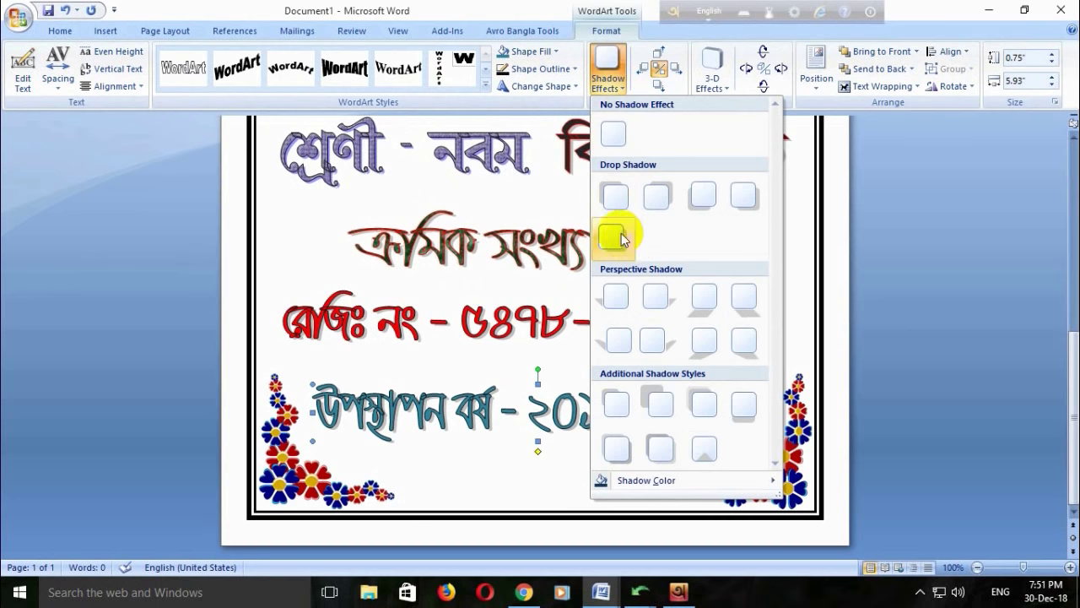
pyautogui.click(621, 240)
pyautogui.click(612, 384)
pyautogui.scroll(10, 616, 386)
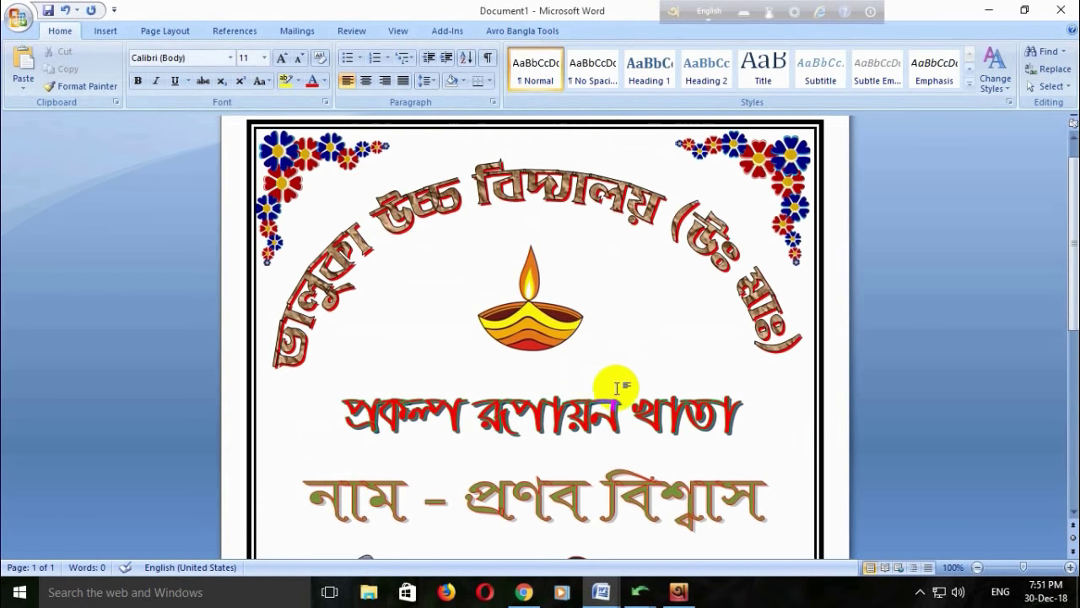
pyautogui.scroll(-4, 617, 387)
pyautogui.scroll(-5, 613, 379)
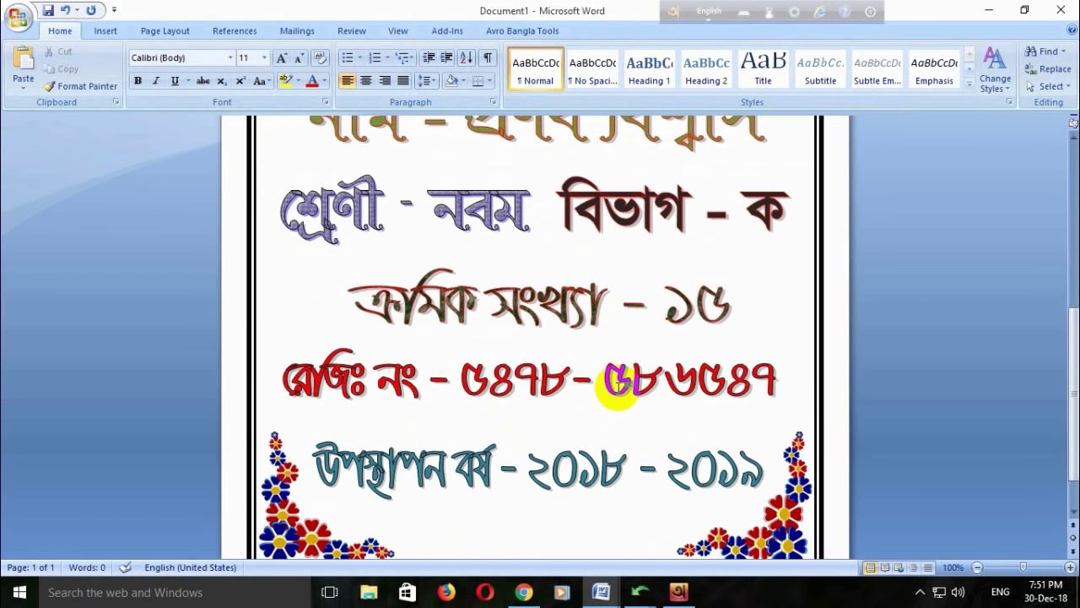
# Show the whole cover page in Print Preview from the Office Button
pyautogui.click(557, 466)
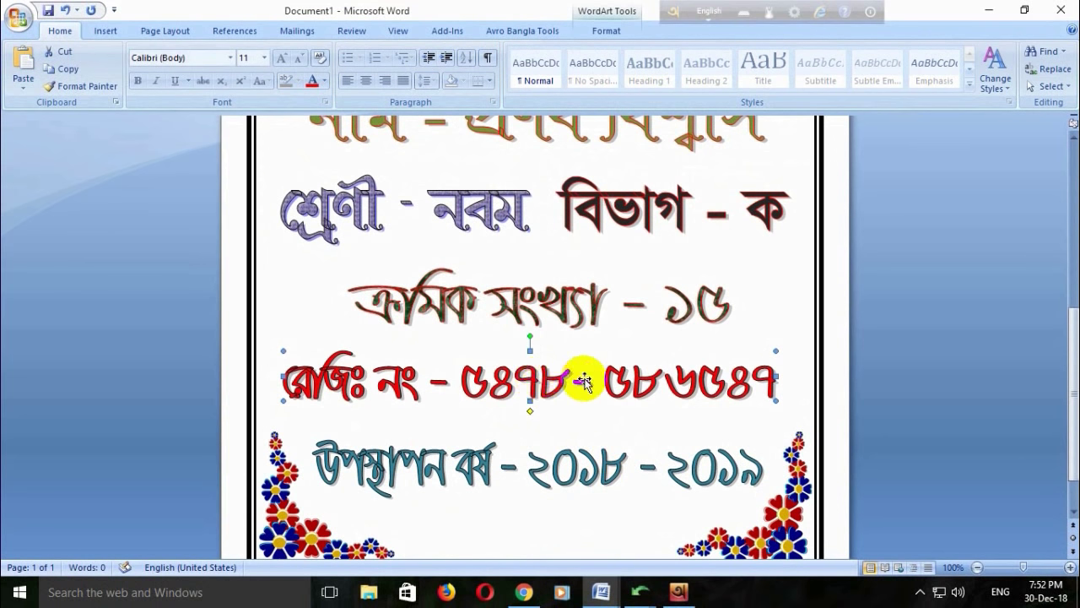
pyautogui.scroll(3, 586, 380)
pyautogui.scroll(6, 585, 380)
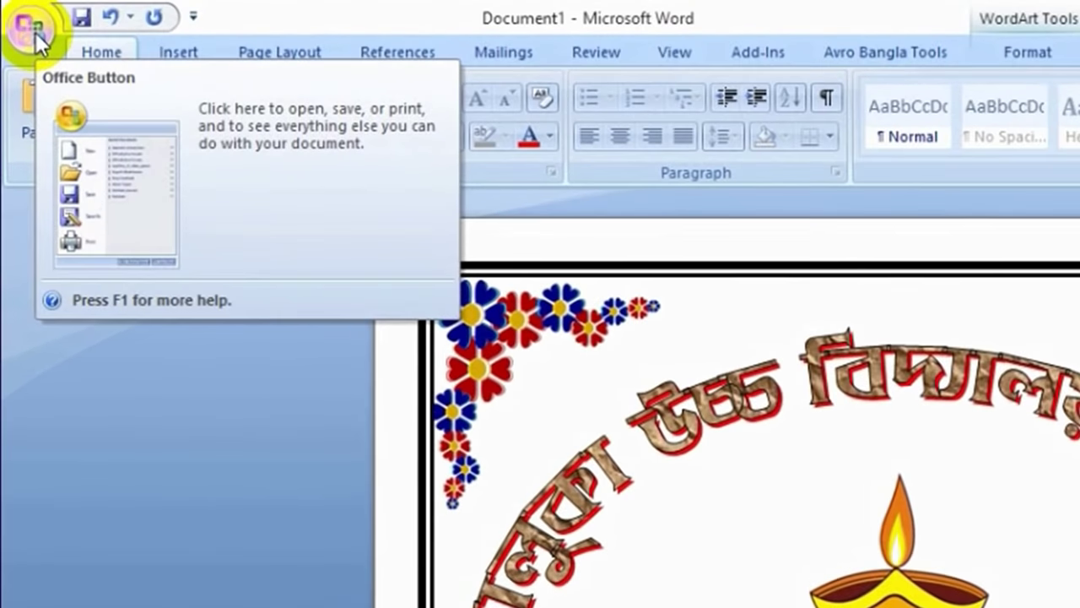
pyautogui.click(21, 20)
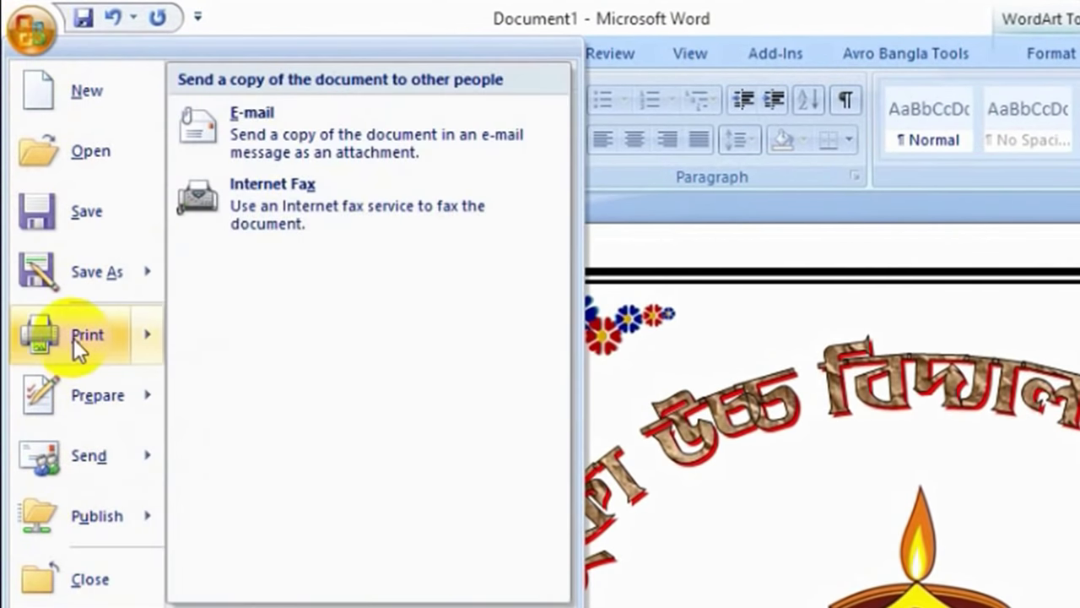
pyautogui.moveTo(88, 335)
pyautogui.click(287, 262)
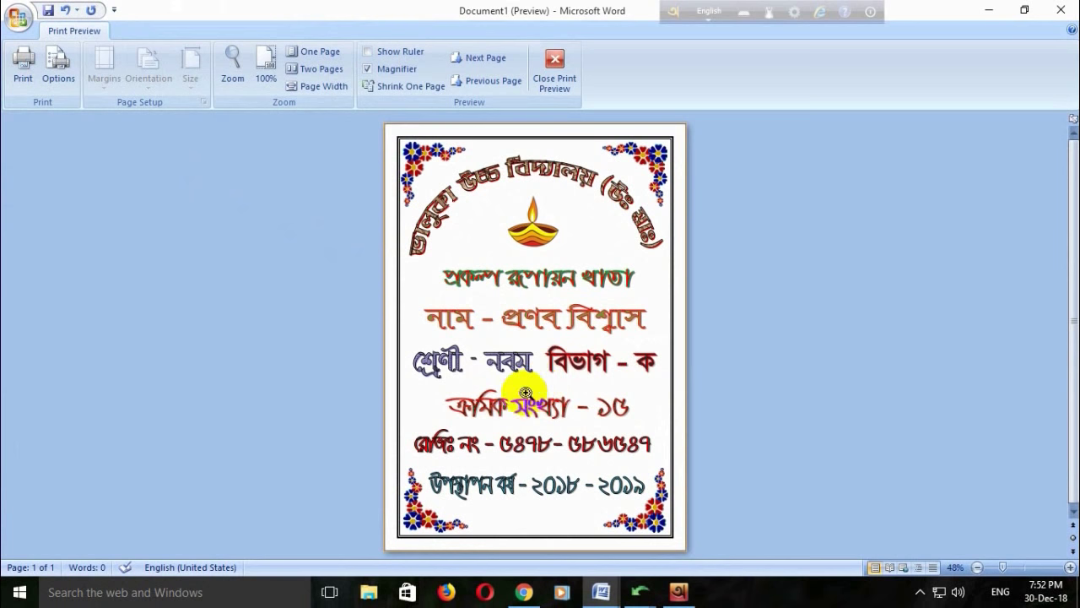
# Leave Print Preview and move the ক্রমিক সংখ্যা - ১৫ line up slightly
pyautogui.click(564, 80)
pyautogui.scroll(-1, 639, 265)
pyautogui.scroll(-5, 641, 244)
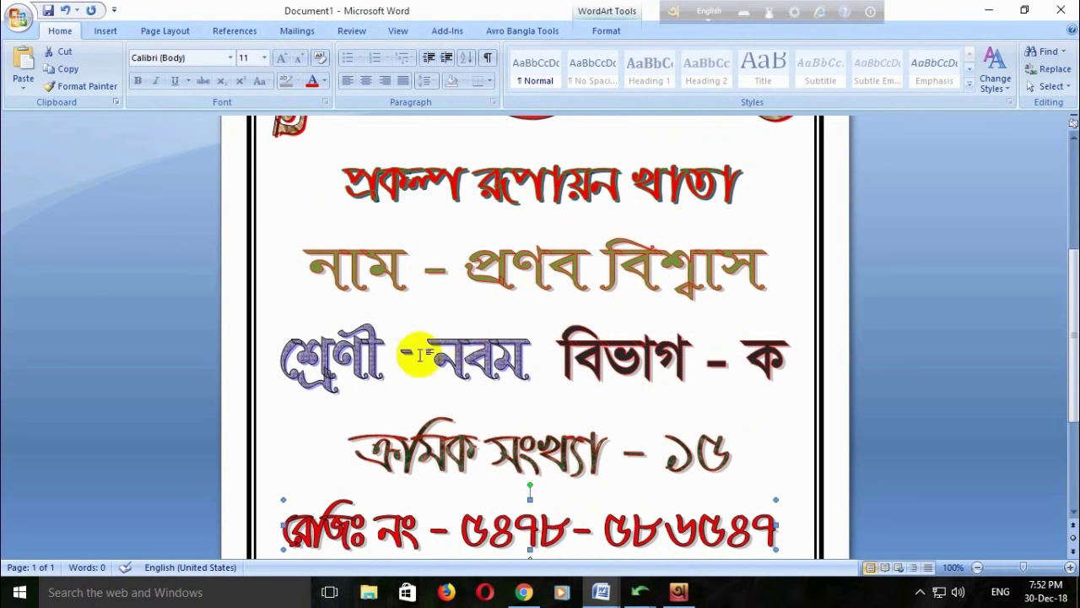
pyautogui.moveTo(461, 447); pyautogui.dragTo(557, 458)
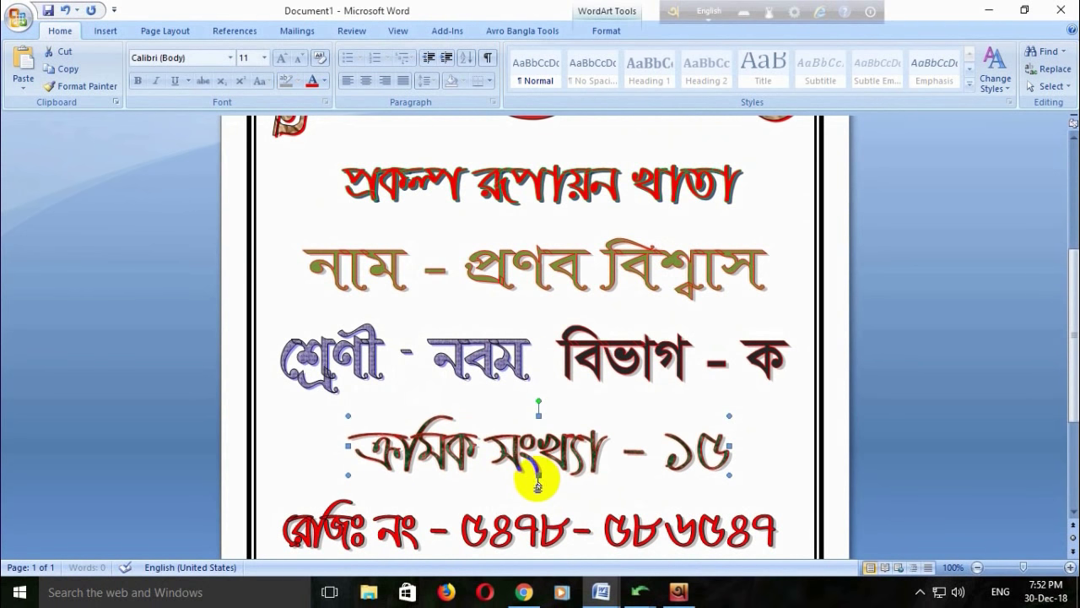
# Reopen Print Preview to check the complete cover page
pyautogui.scroll(-3, 544, 443)
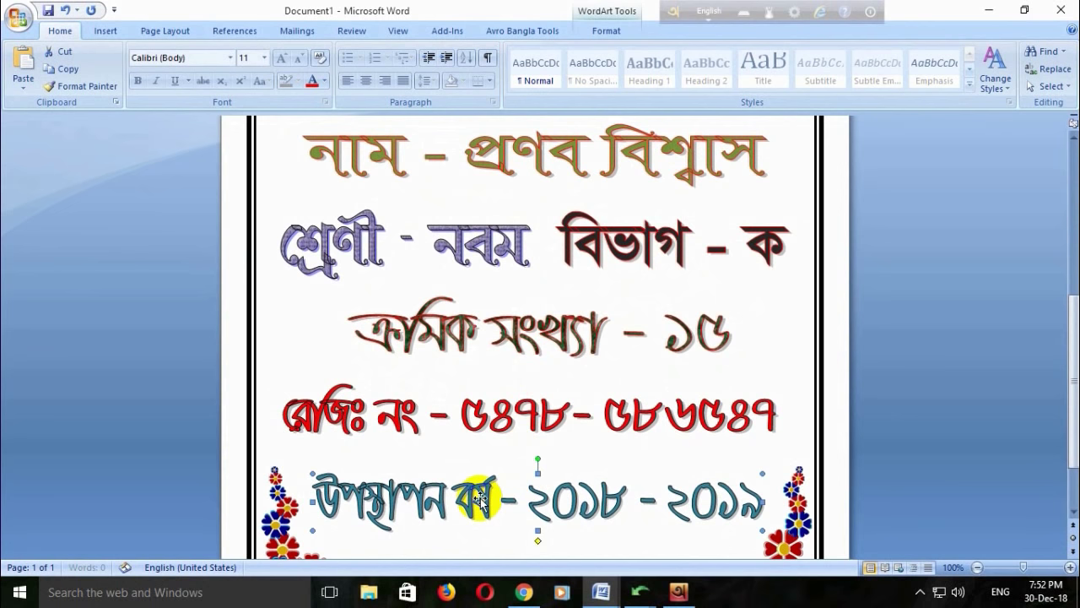
pyautogui.scroll(7, 579, 441)
pyautogui.scroll(3, 578, 443)
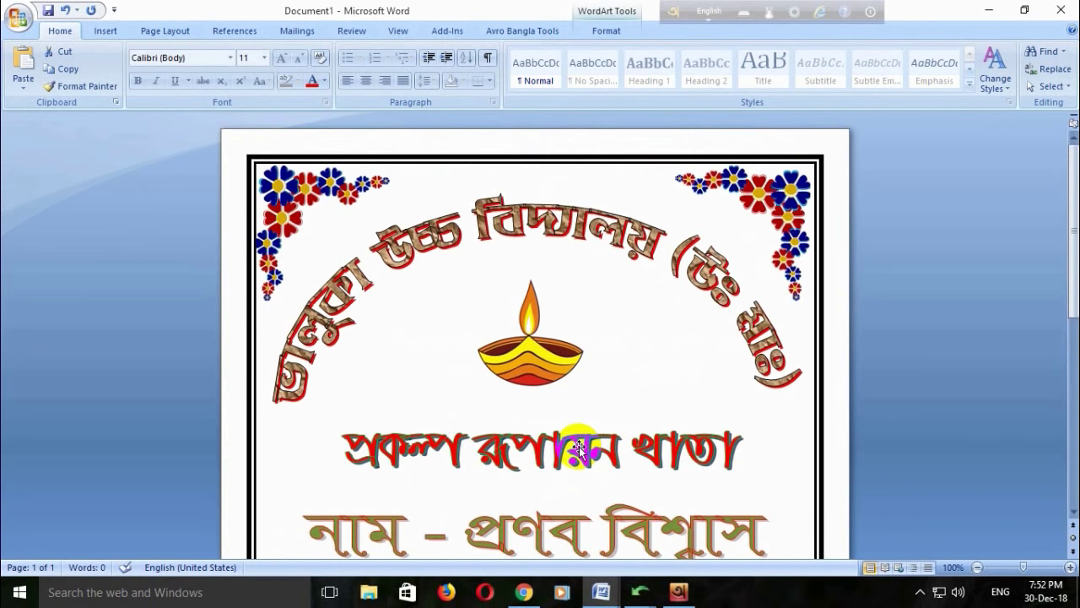
pyautogui.click(13, 17)
pyautogui.moveTo(51, 193)
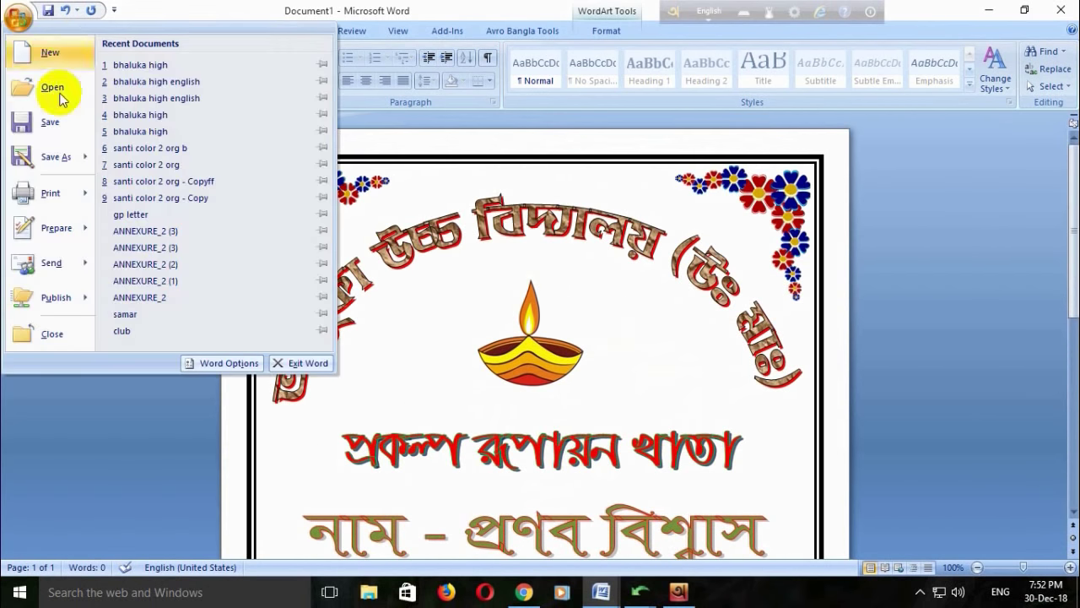
pyautogui.click(144, 168)
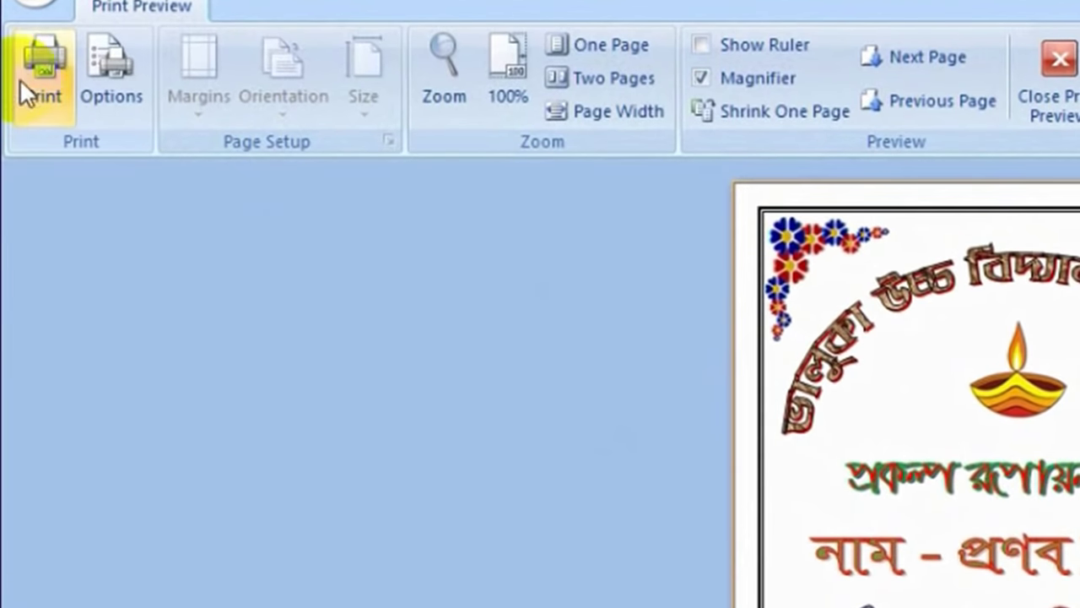
pyautogui.click(18, 67)
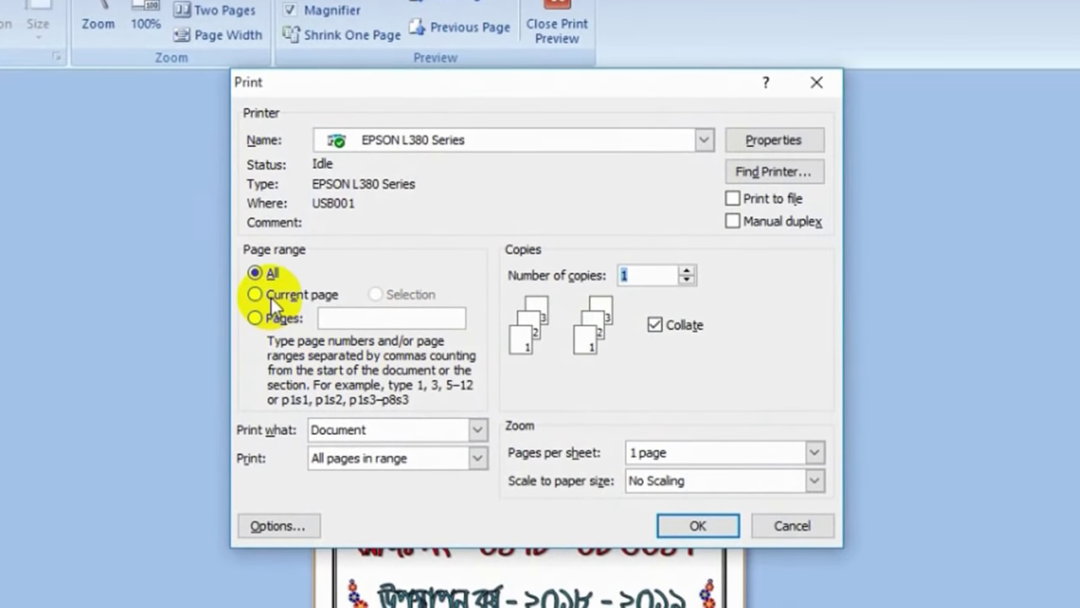
pyautogui.click(264, 295)
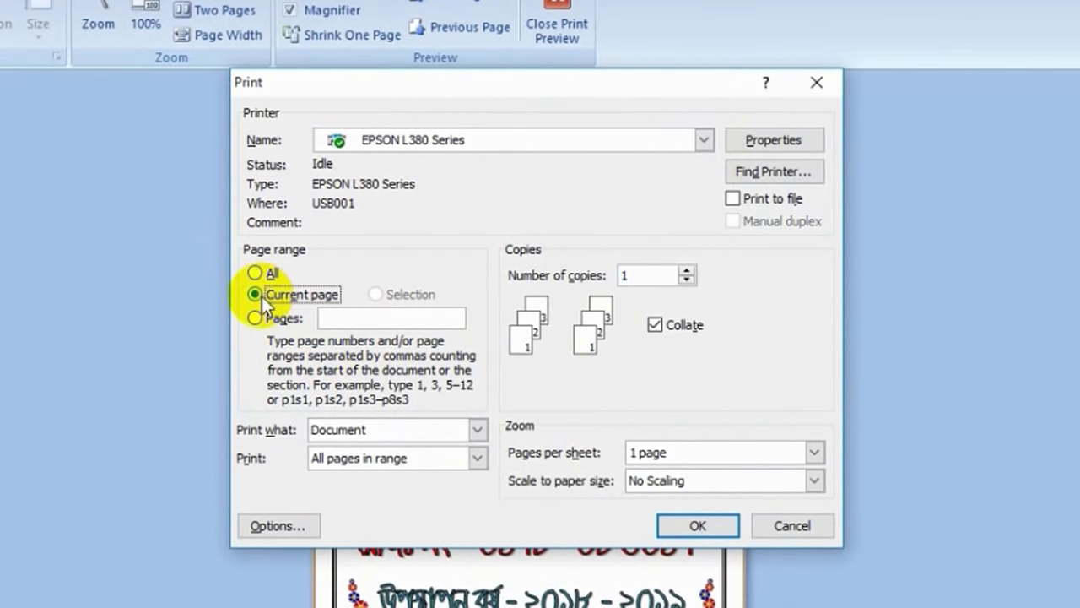
pyautogui.click(770, 140)
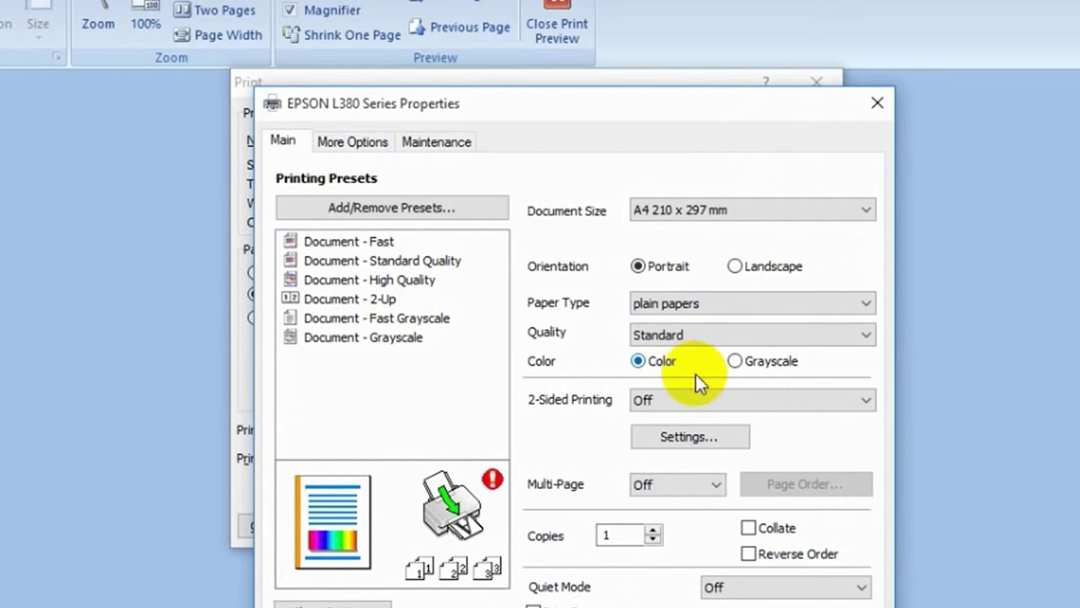
pyautogui.press('Return')
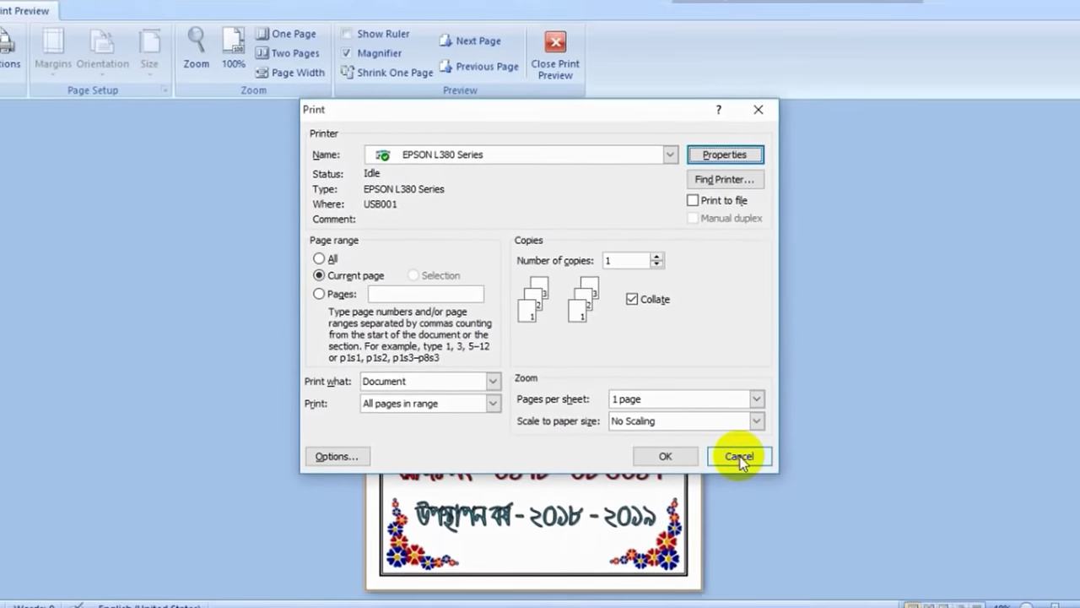
pyautogui.click(791, 525)
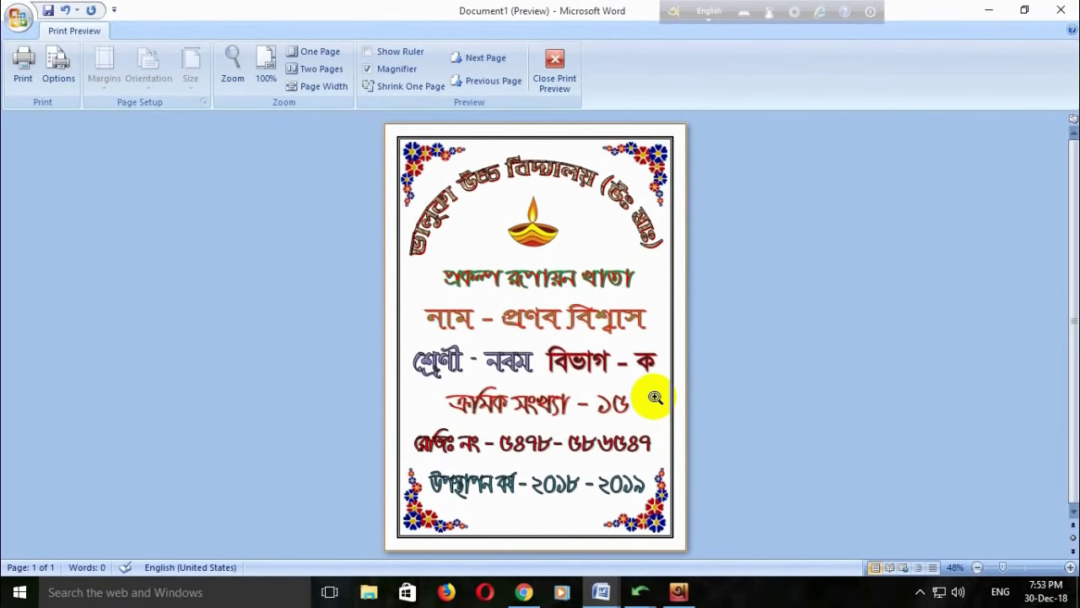